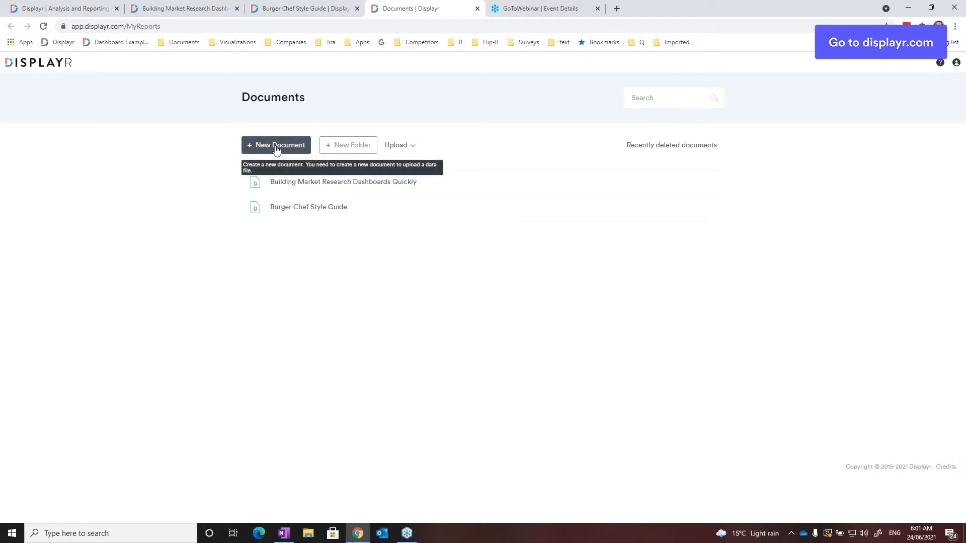
Create a new document named "Concerns when holidaying" and give its first page the same title
click(276, 147)
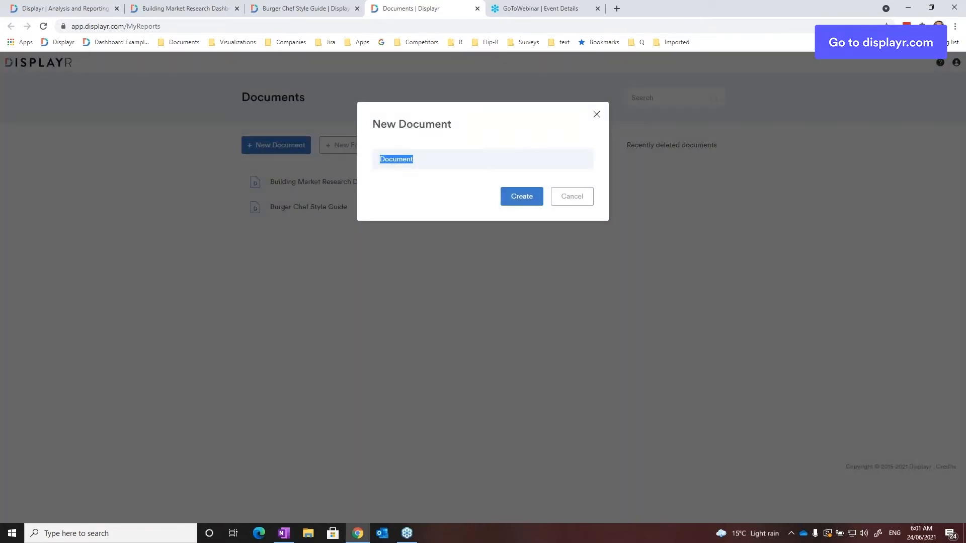
text(Concerns when holidaying)
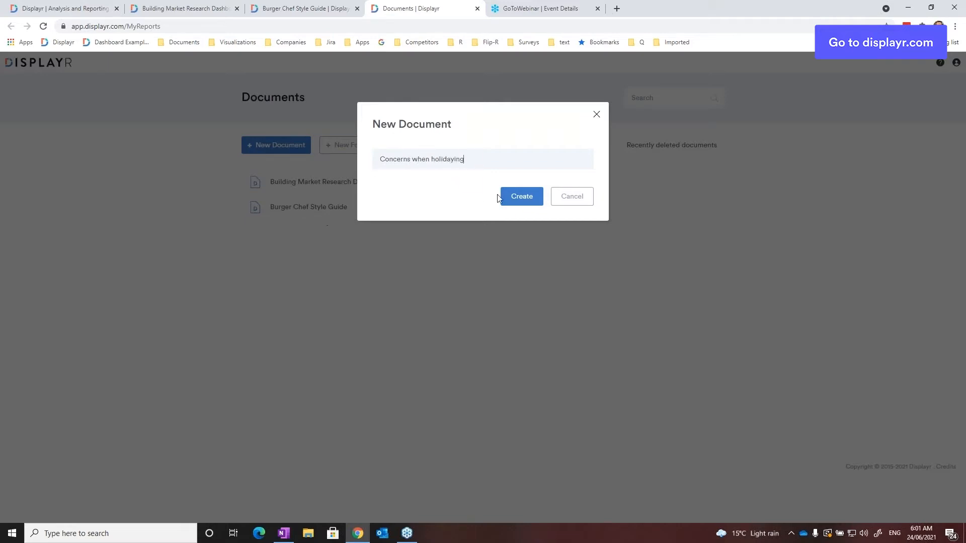
click(523, 197)
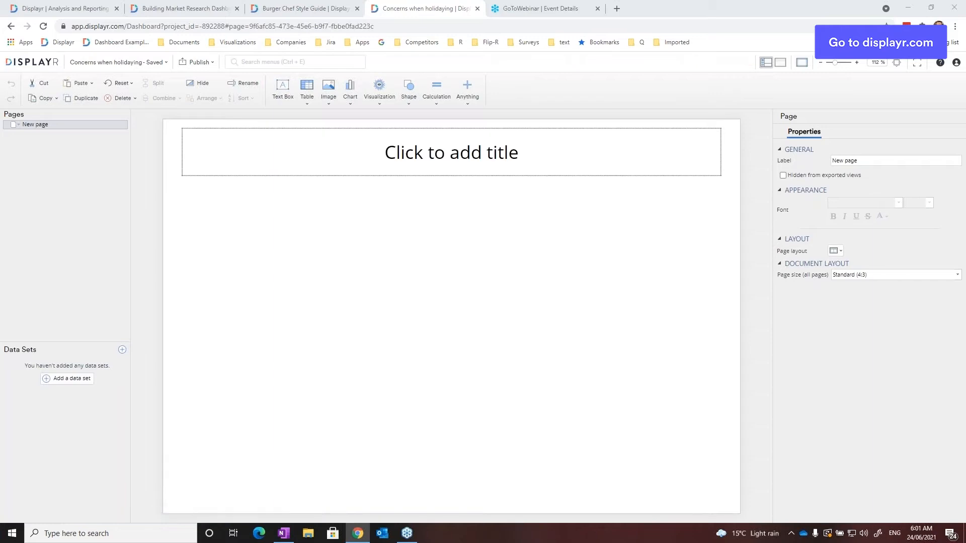
click(478, 160)
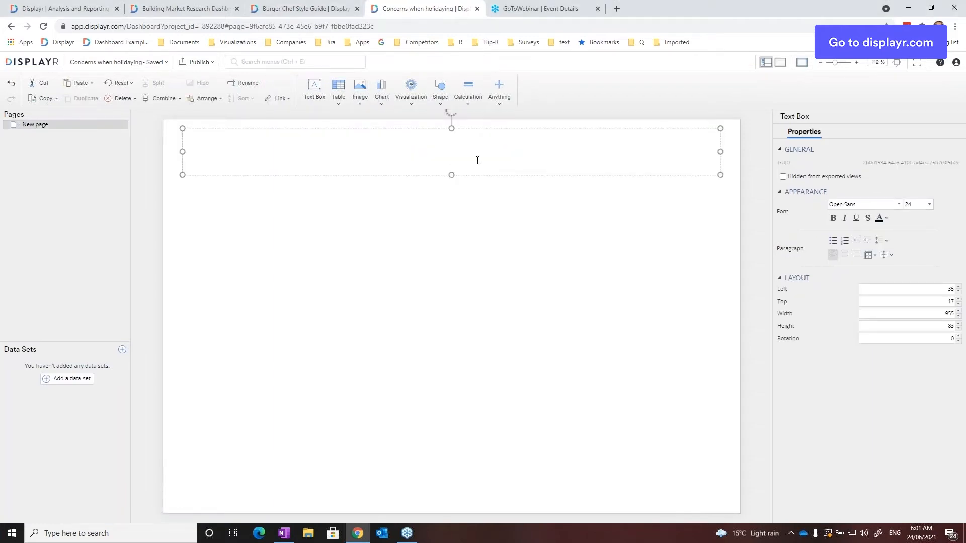
text(Concerns when holidaying)
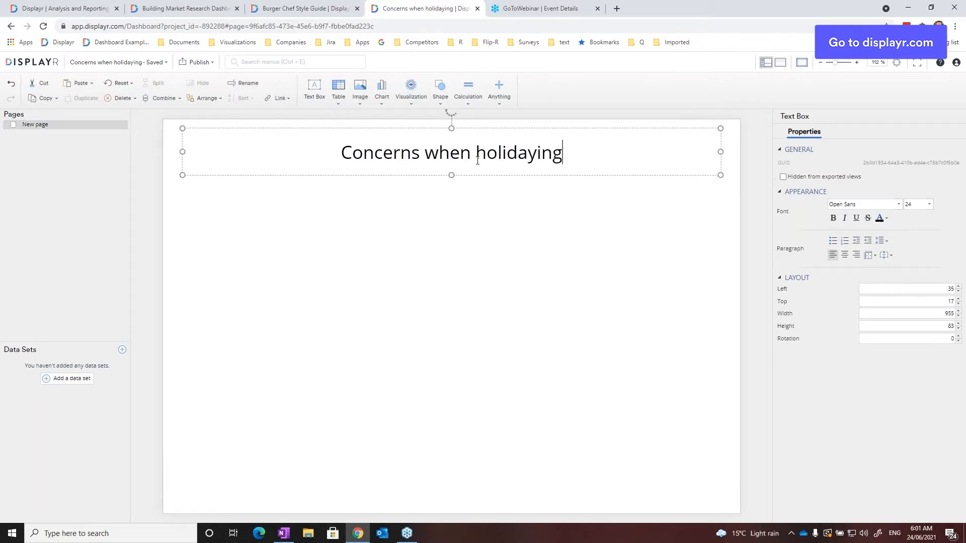
Add the local file Holiday Destinations and Attitudes.sav to the document as a data set
click(80, 381)
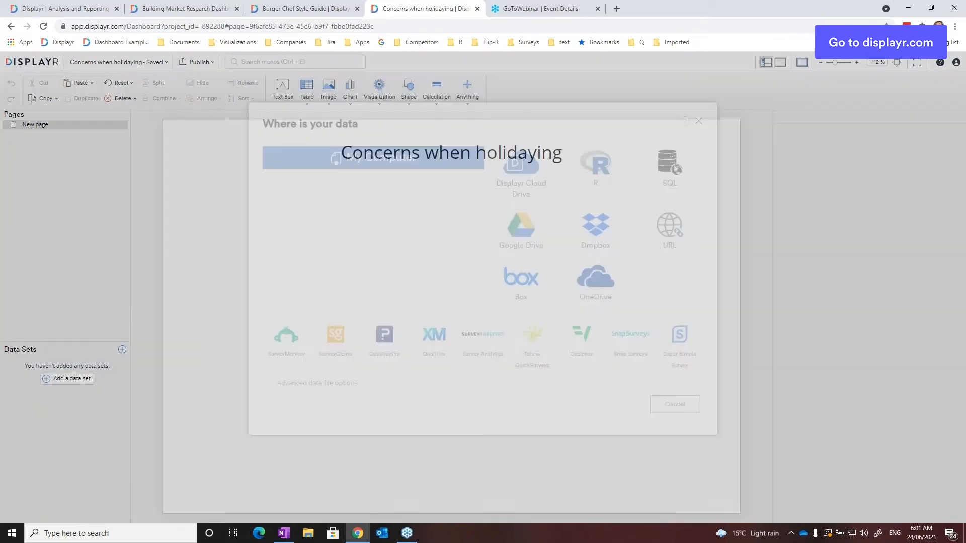
click(371, 158)
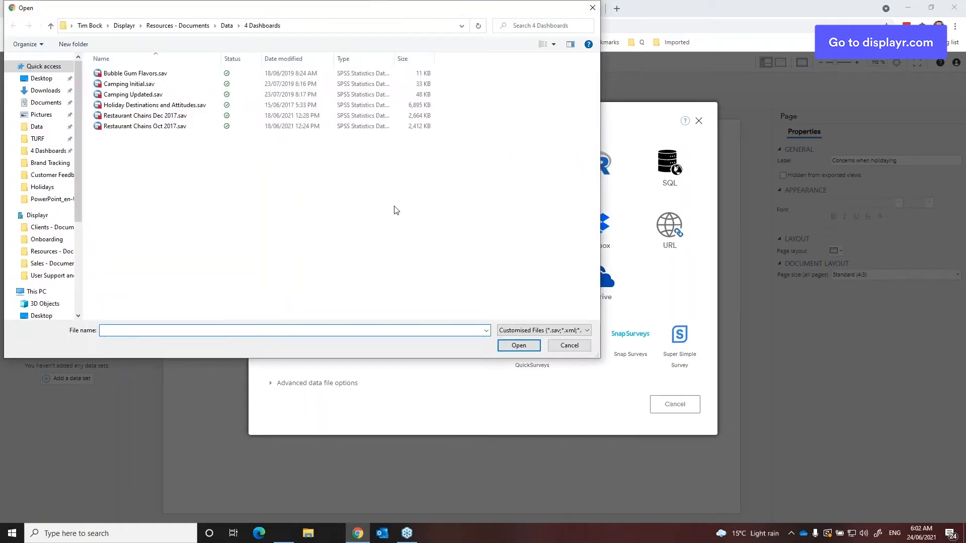
click(154, 105)
click(526, 346)
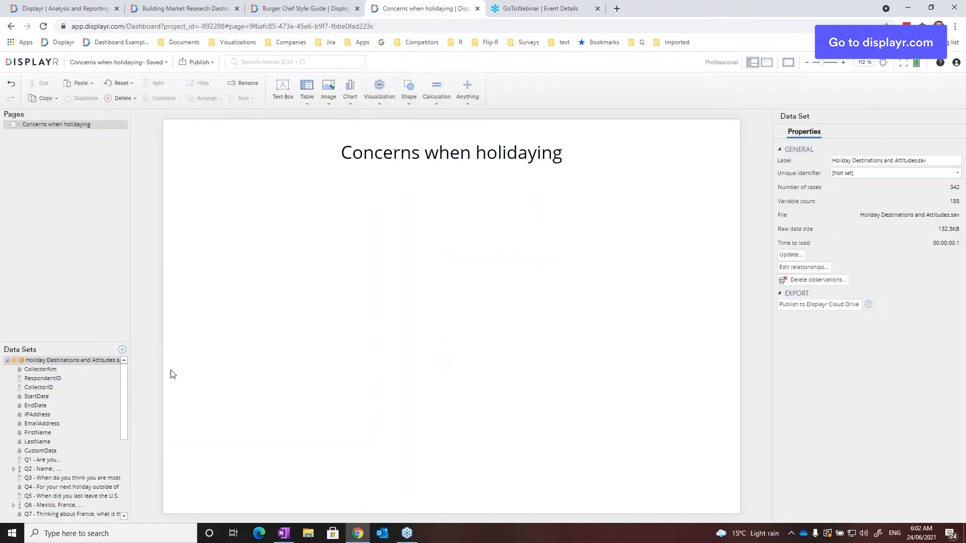
Place a table of Q9 (Mexico, France, ... by Cleanliness, Health, ...) below the page title and show the document full screen
scroll(67, 458, down, 2)
drag(50, 433, 173, 330)
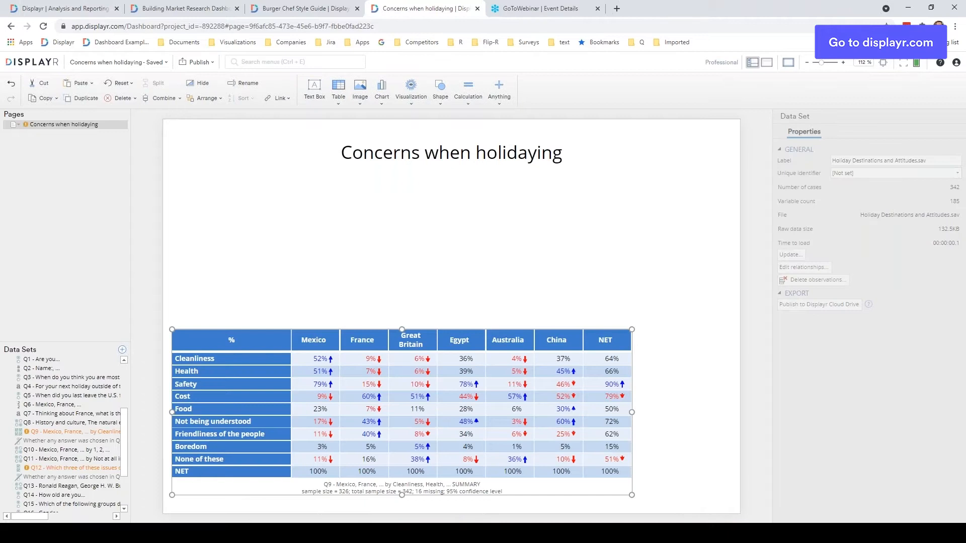
key(F11)
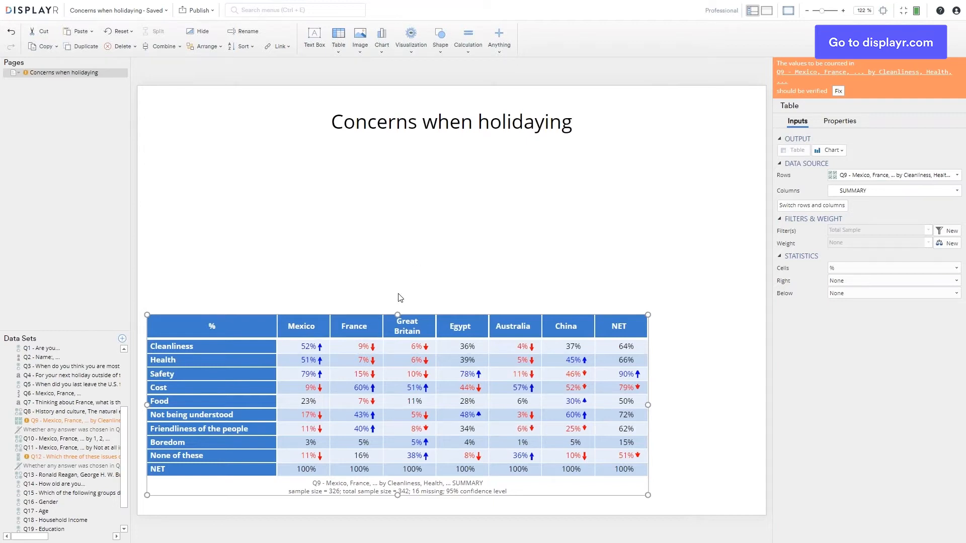
Insert a bar chart visualization on the page and use the Q9 table as its data source
click(409, 48)
click(455, 85)
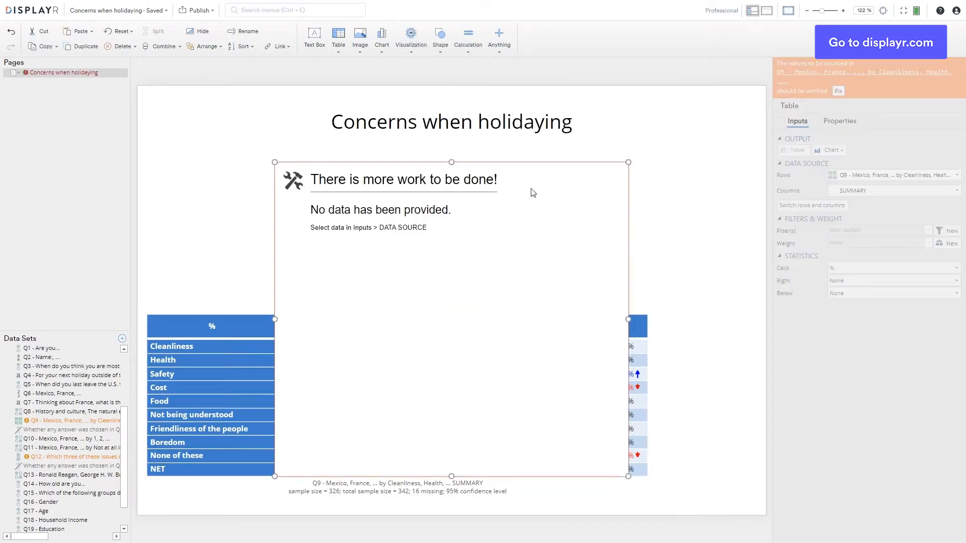
click(830, 170)
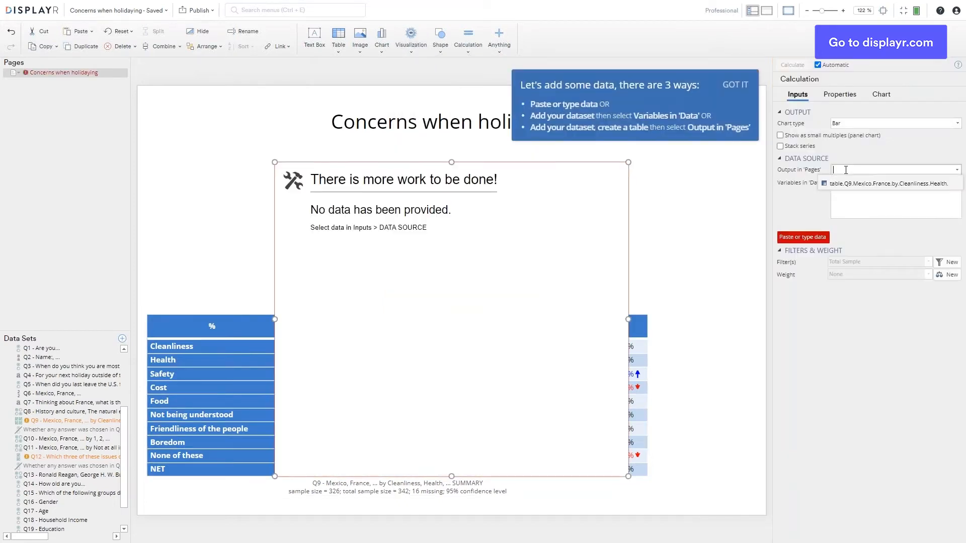
click(845, 184)
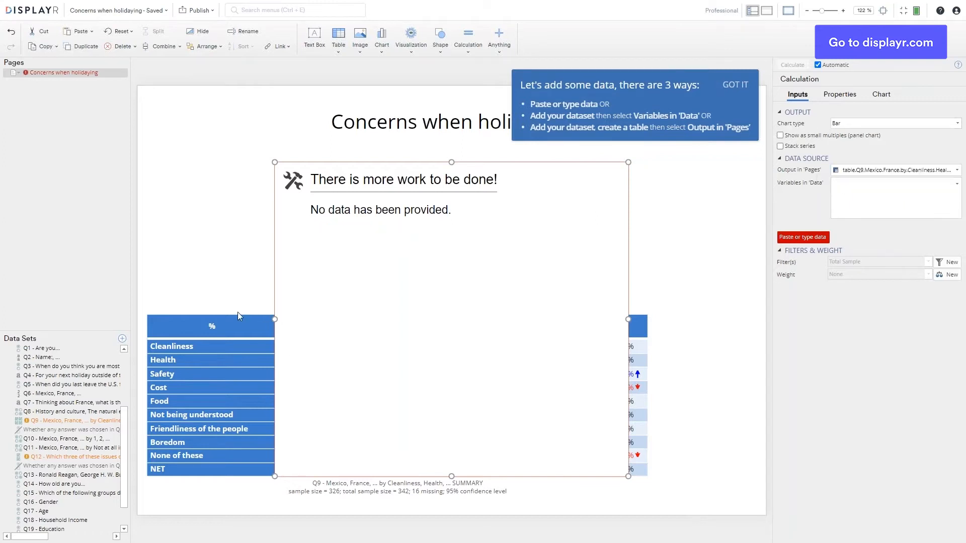
Move the Q9 table below the page's lower edge and widen the bar chart to span most of the page
drag(237, 315, 250, 515)
click(278, 322)
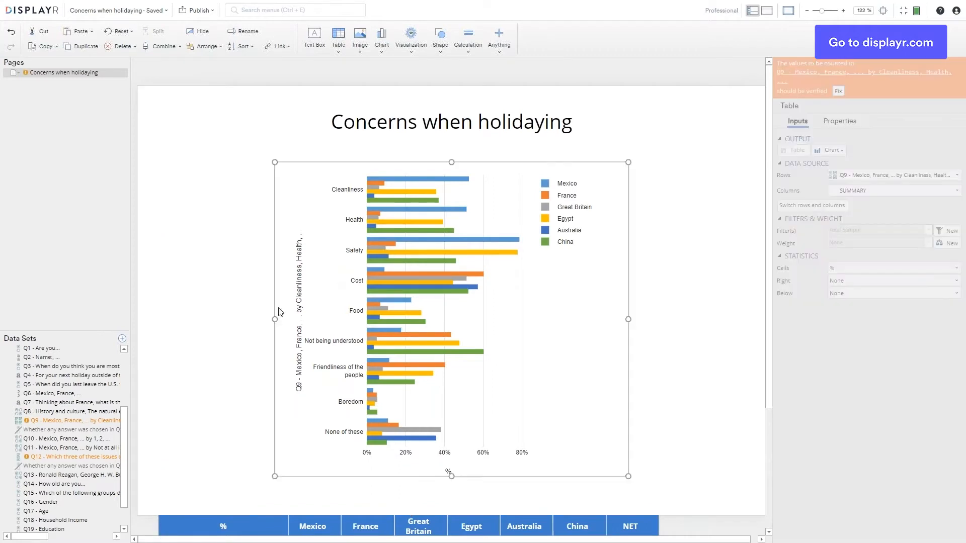
drag(272, 319, 150, 319)
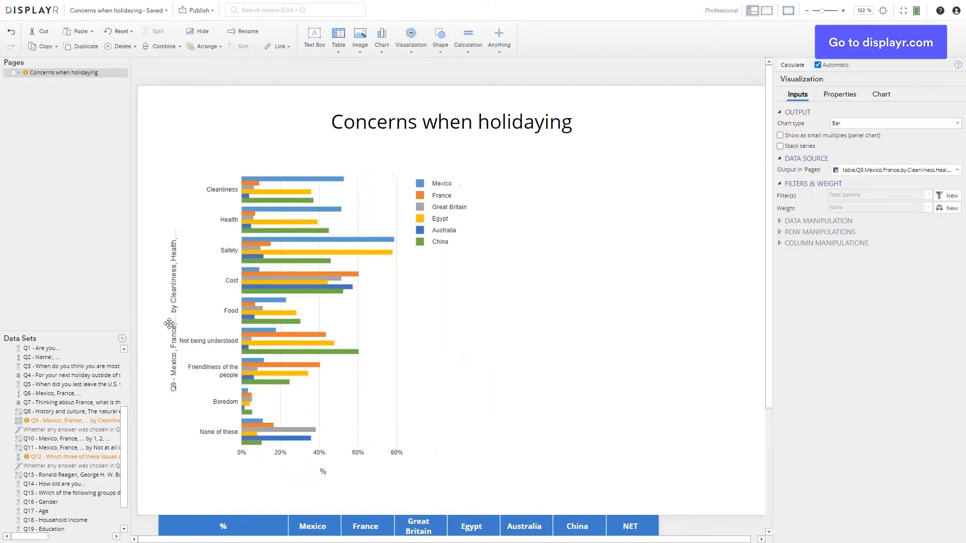
drag(701, 319, 719, 320)
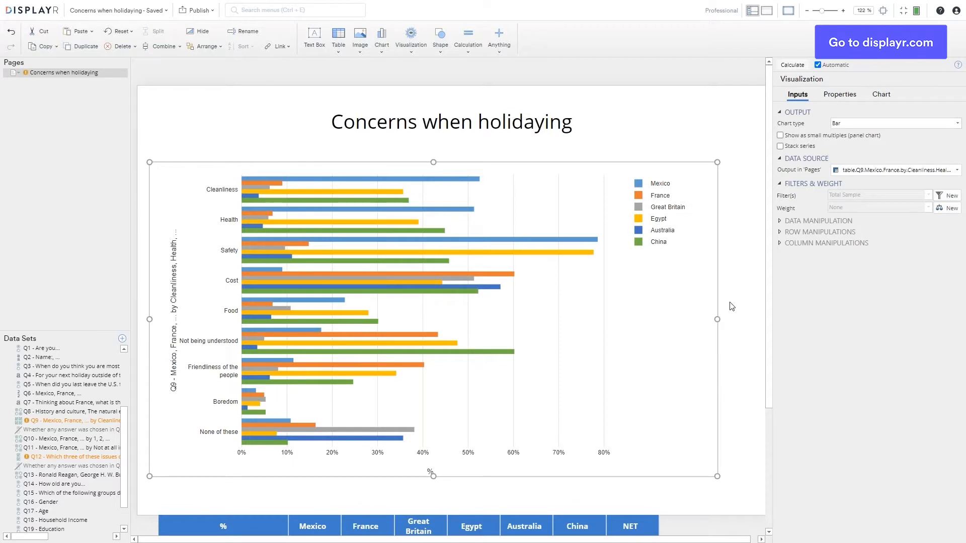
Show the chart as small multiples and change its chart type to Pyramid
click(858, 124)
click(781, 135)
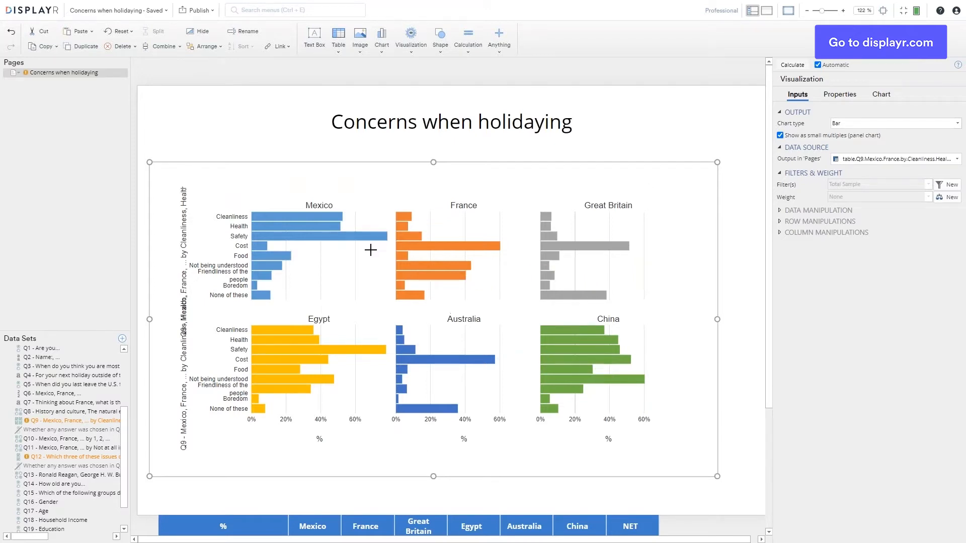
click(861, 128)
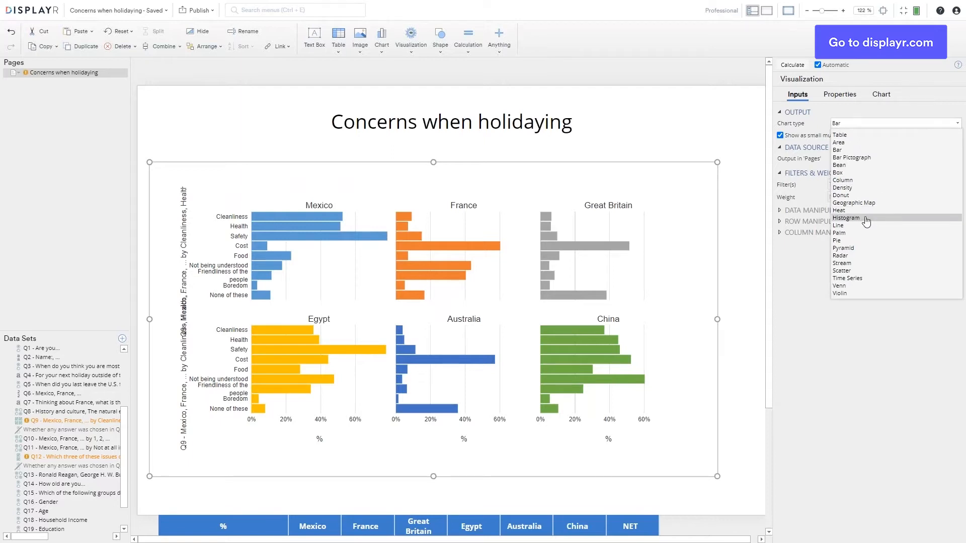
click(850, 248)
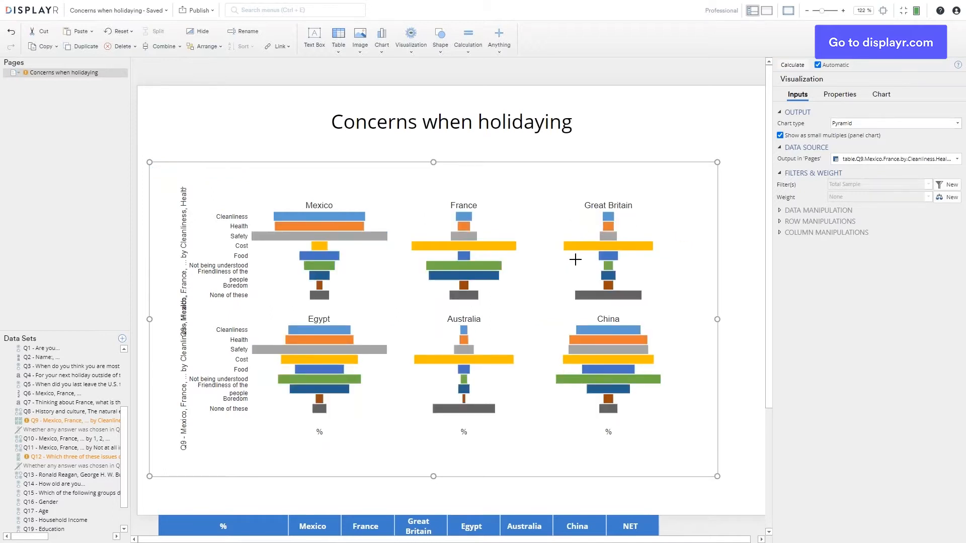
Change the chart type to Radar and inspect the country panels' data points
click(850, 124)
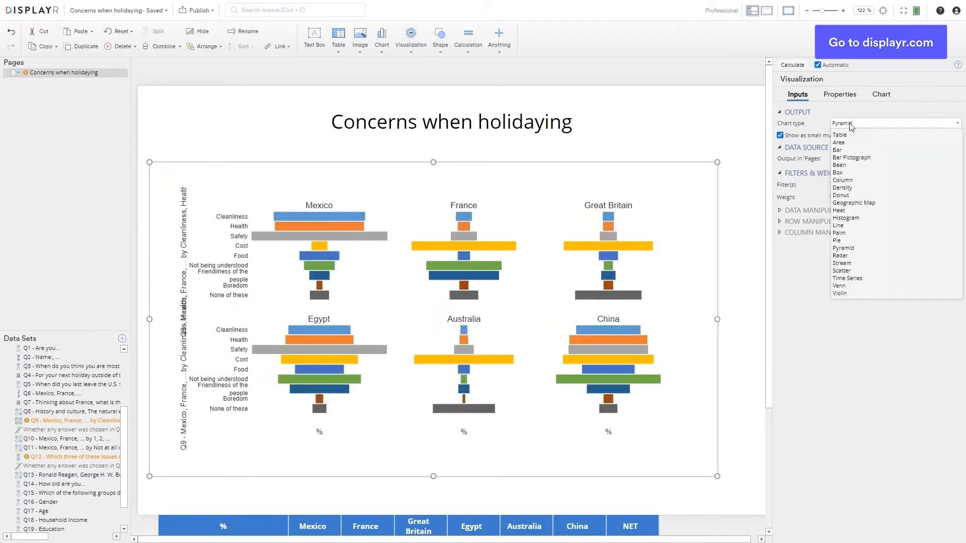
click(855, 256)
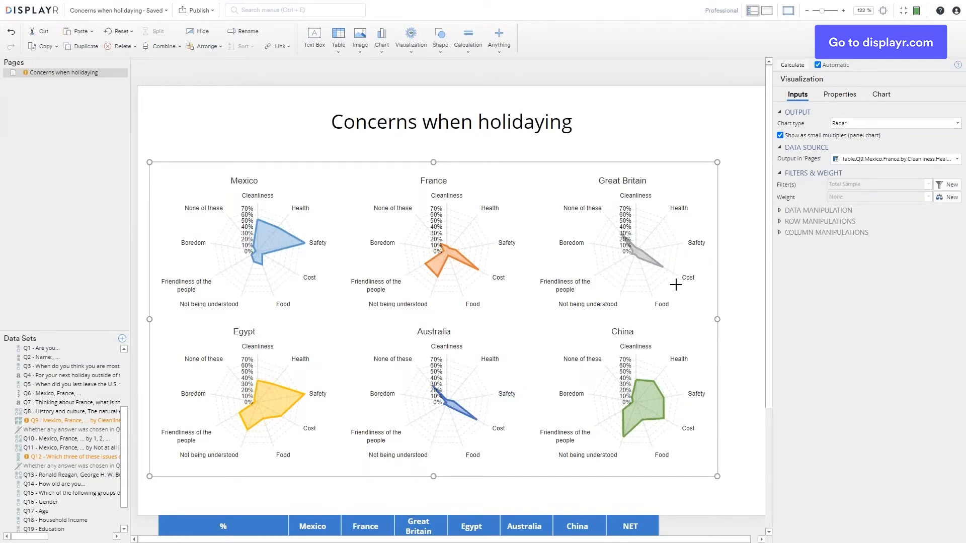
mouse_move(662, 269)
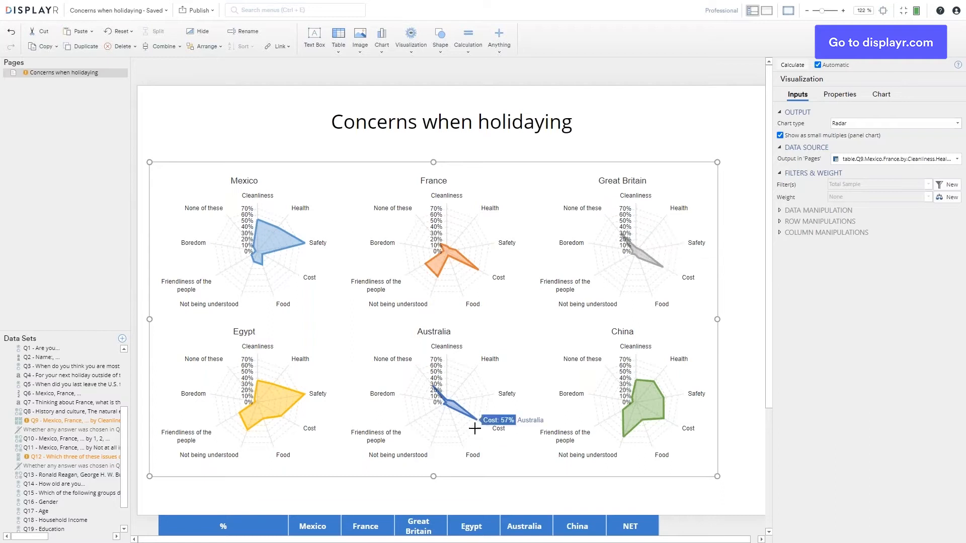
mouse_move(464, 421)
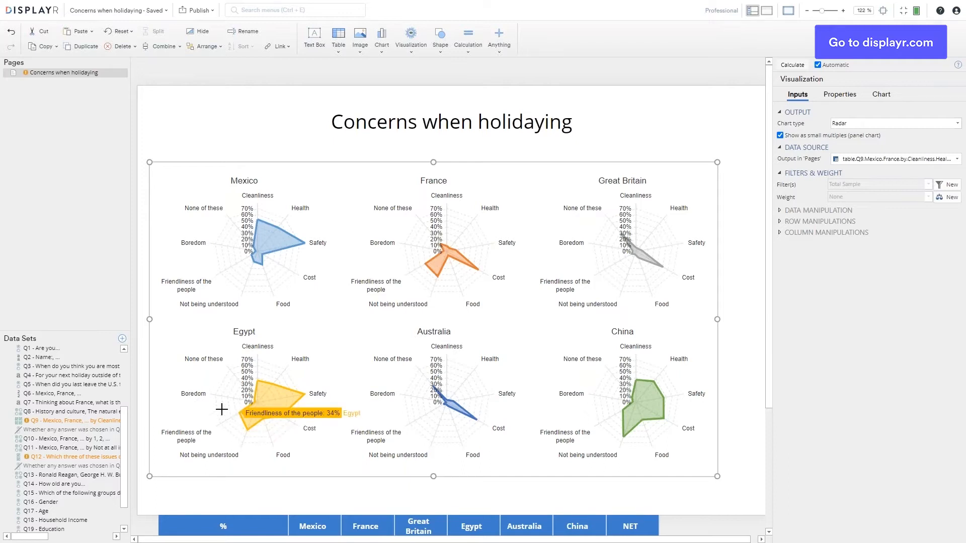
mouse_move(274, 407)
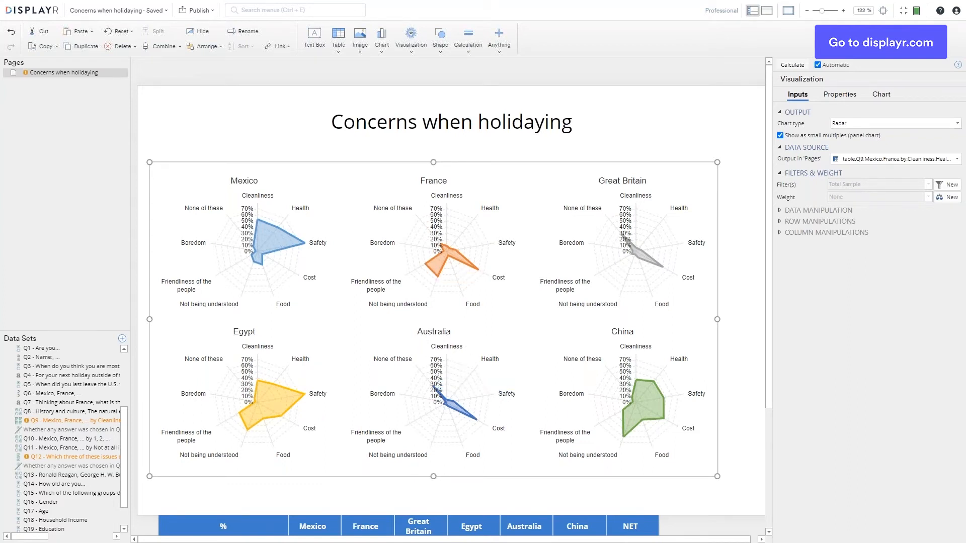
Change the chart type to Palm, switch its rows and columns so each country is a palm, and inspect the country values
click(854, 125)
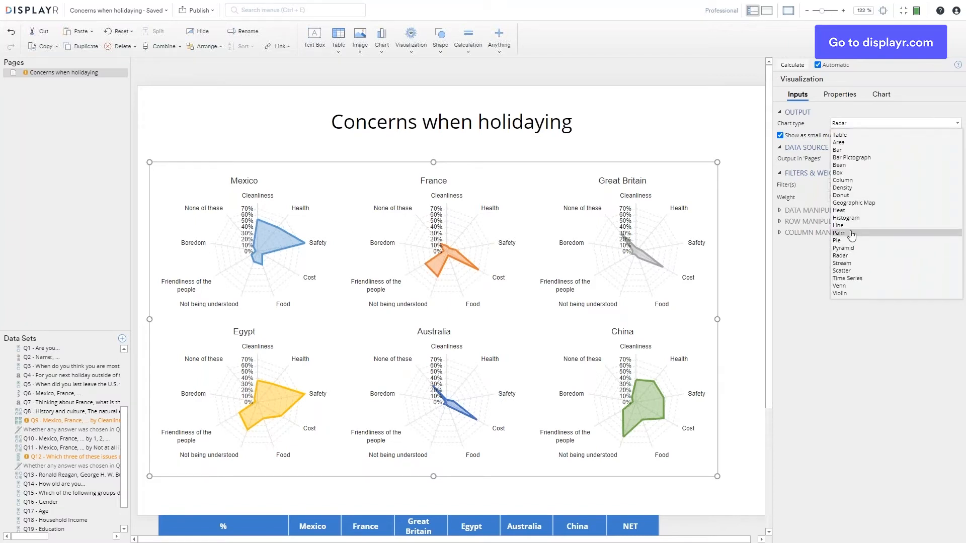
click(855, 243)
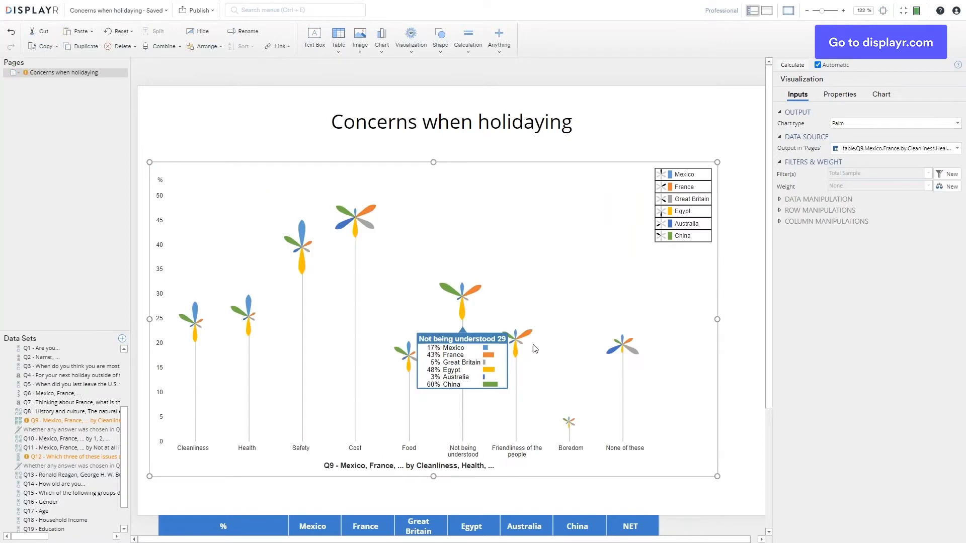
click(825, 200)
click(803, 243)
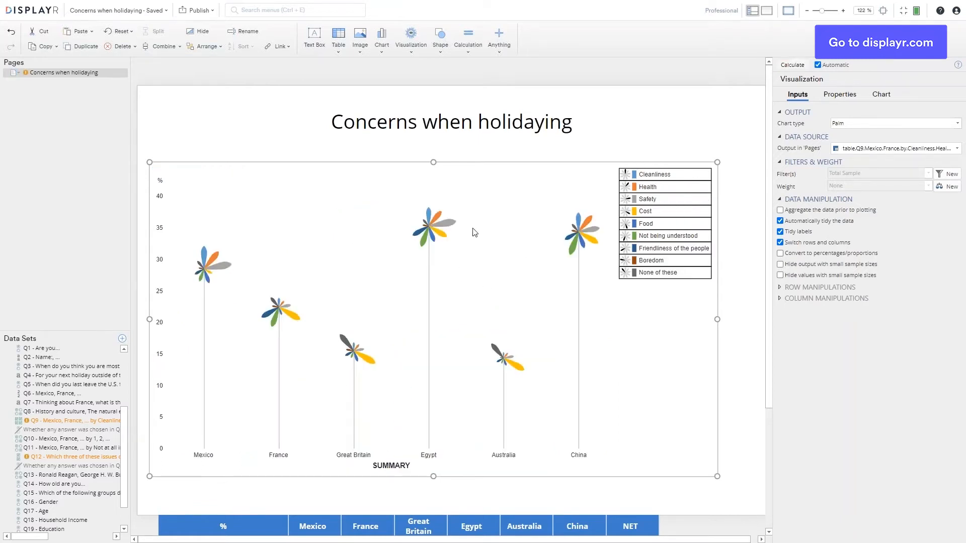
mouse_move(435, 227)
mouse_move(380, 373)
mouse_move(349, 342)
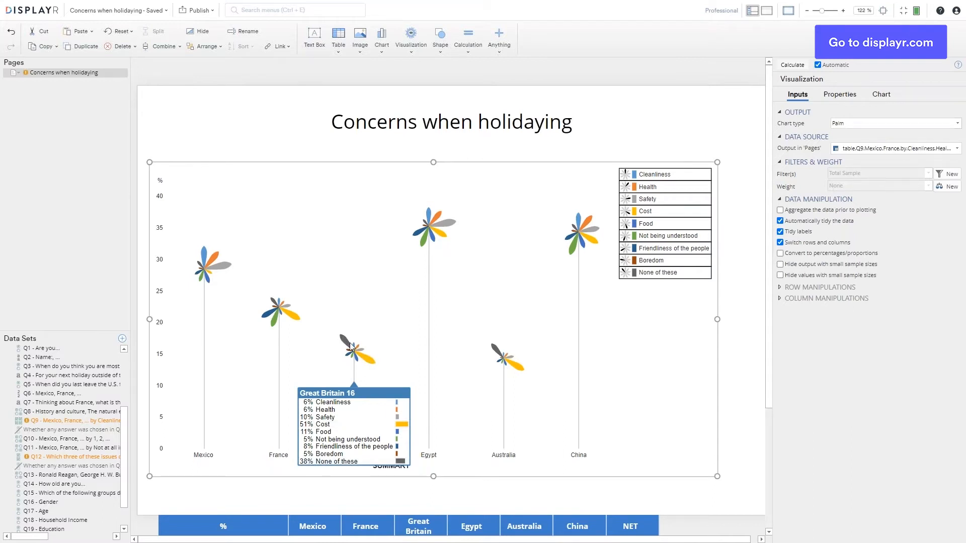
Move the China column of the Q9 table to the front, ahead of Mexico
scroll(382, 428, down, 2)
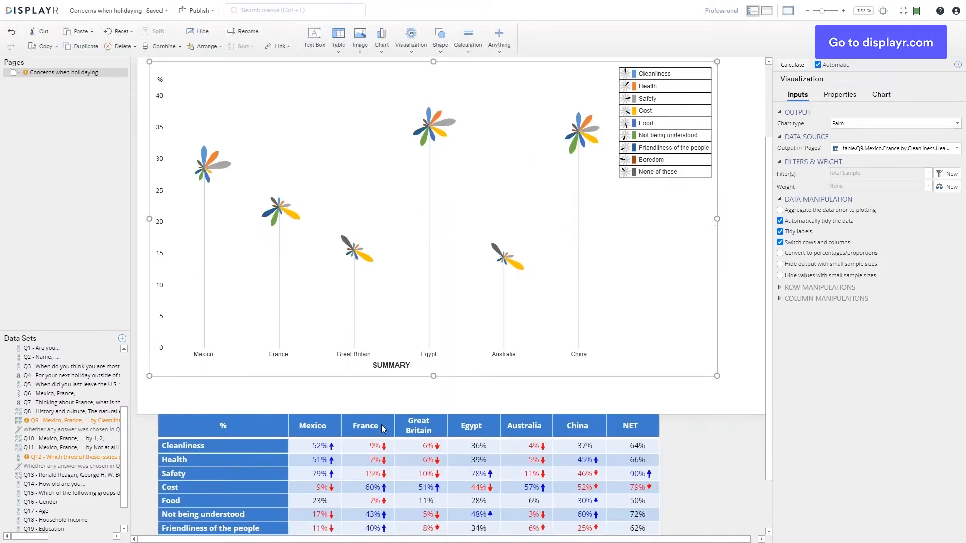
scroll(382, 429, down, 1)
click(598, 368)
drag(600, 368, 302, 378)
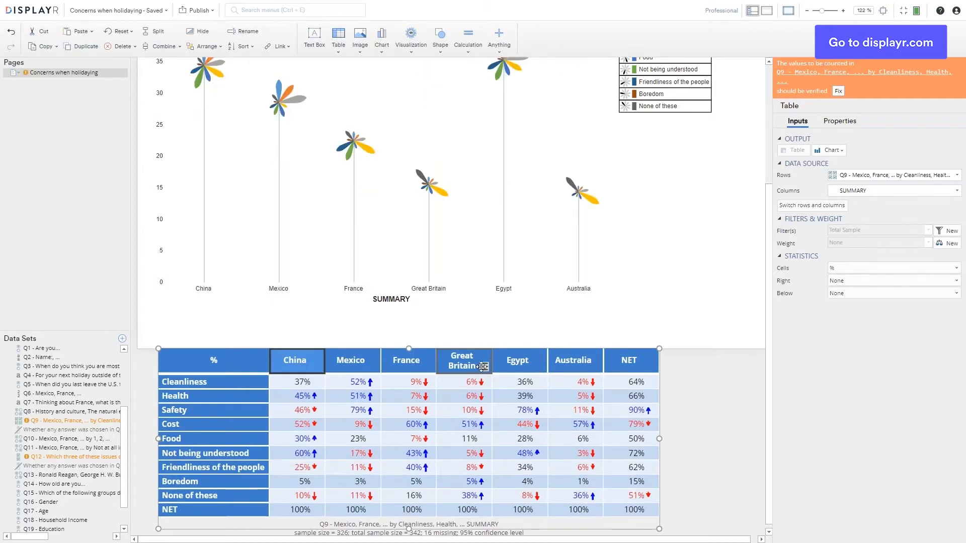
Move the Egypt column of the Q9 table to the front, ahead of China
click(481, 370)
click(518, 373)
drag(536, 366, 338, 364)
drag(338, 364, 332, 363)
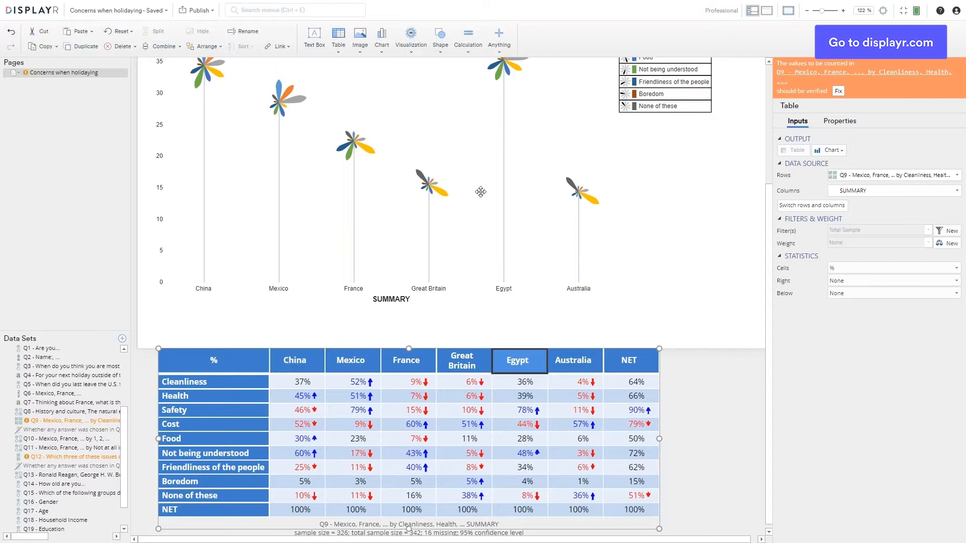
scroll(469, 214, up, 1)
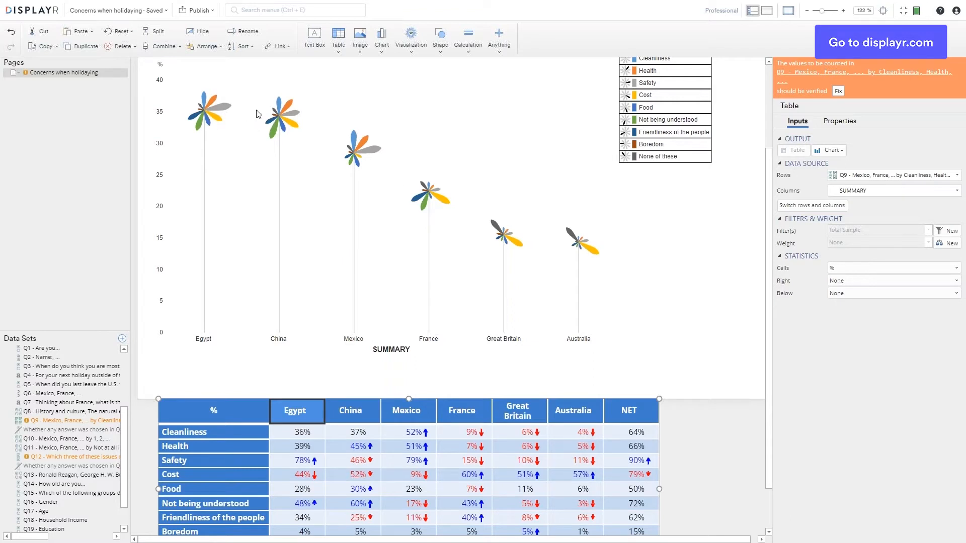
Delete the "None of these" row from the Q9 table that feeds the palm chart
scroll(188, 461, down, 2)
right_click(187, 497)
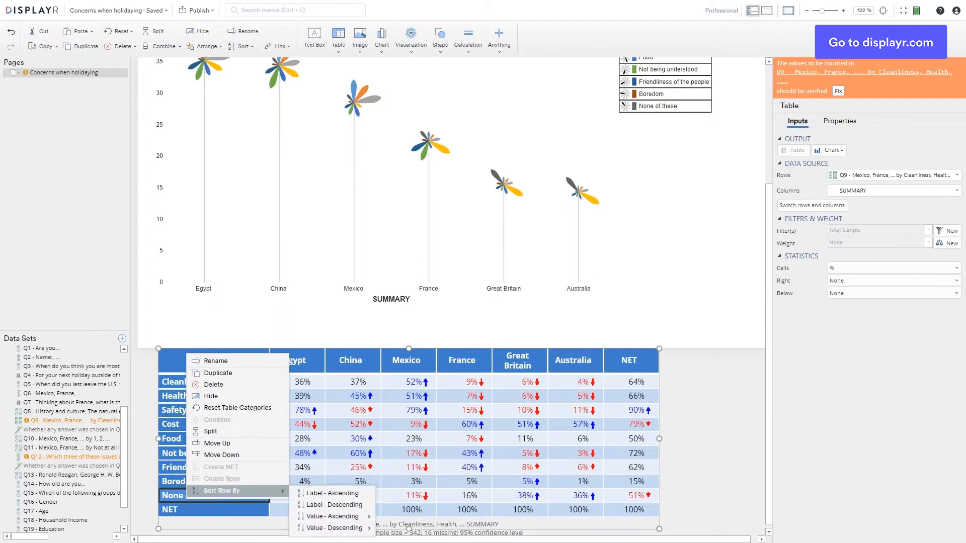
click(208, 386)
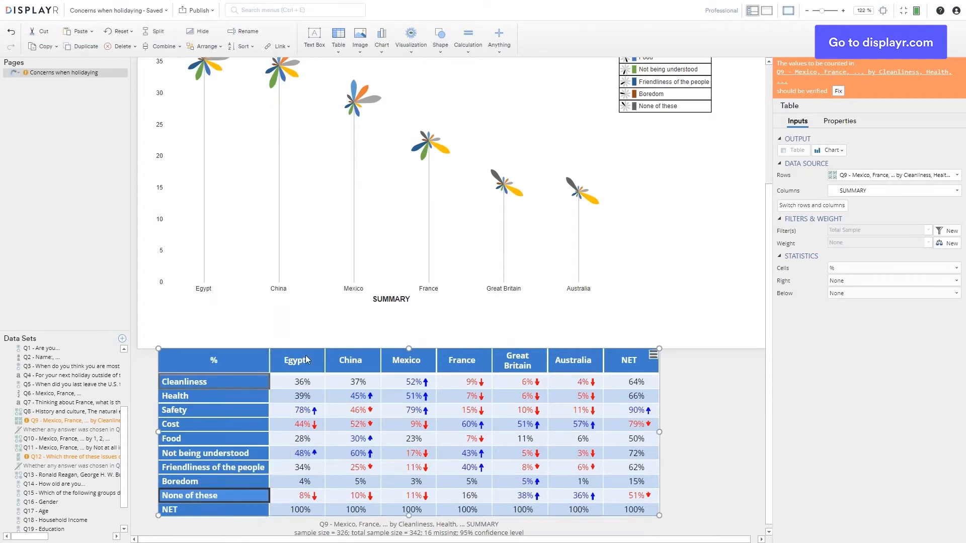
scroll(284, 339, up, 2)
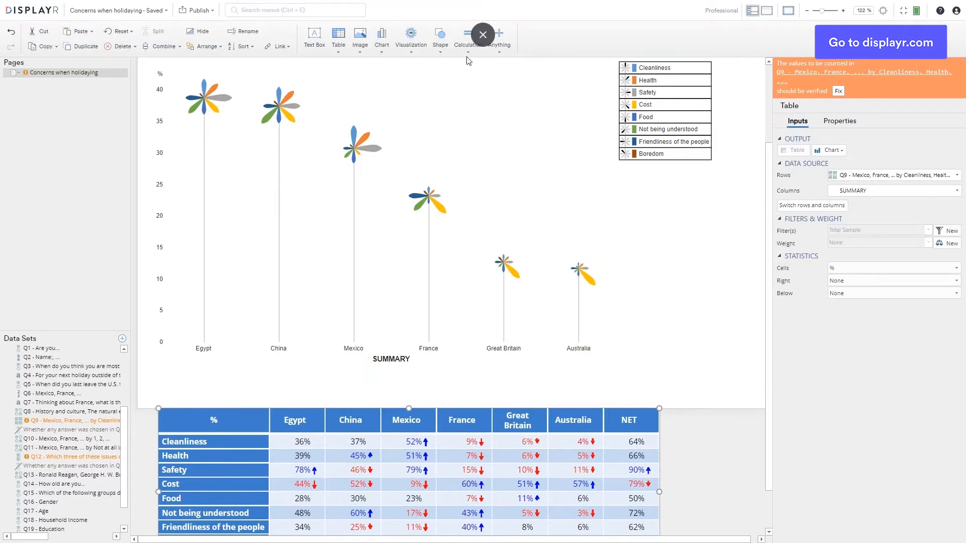
Hide the Q9 table that feeds the palm chart
click(205, 33)
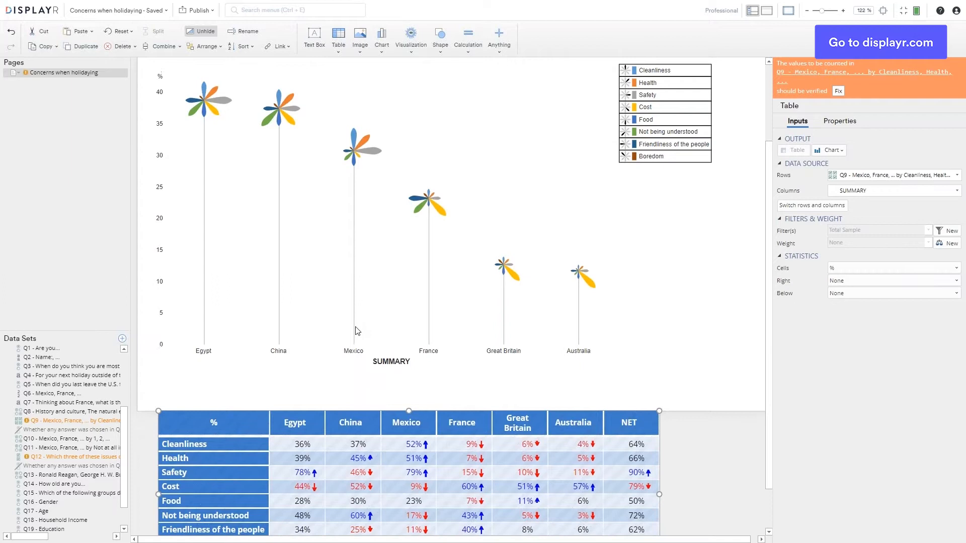
scroll(356, 331, up, 4)
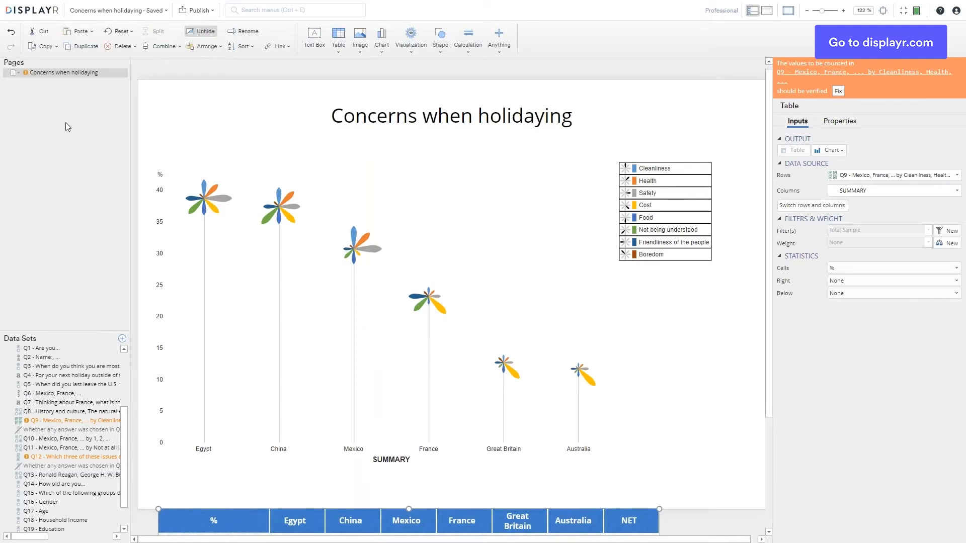
Insert the image Island.png from the computer onto the holiday concerns page
click(360, 57)
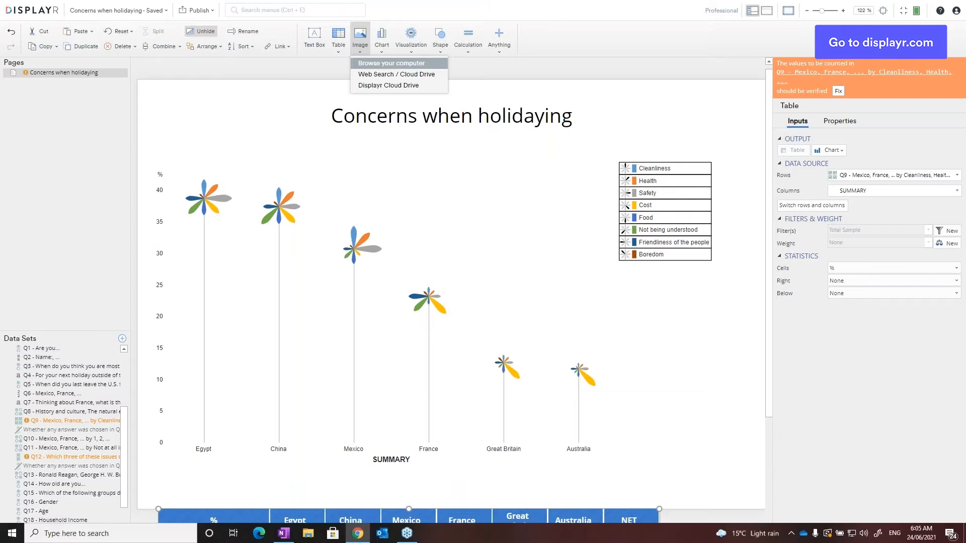
click(392, 63)
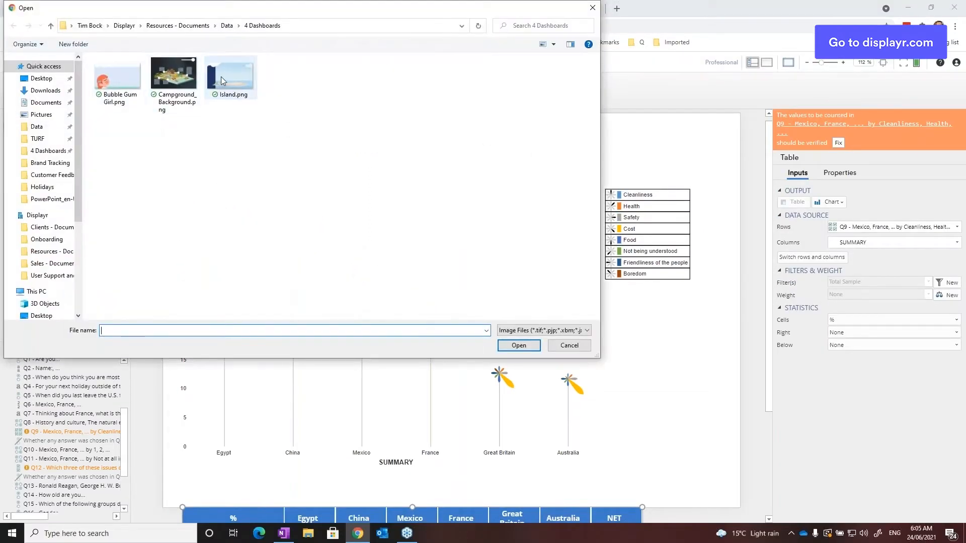
click(236, 76)
click(521, 346)
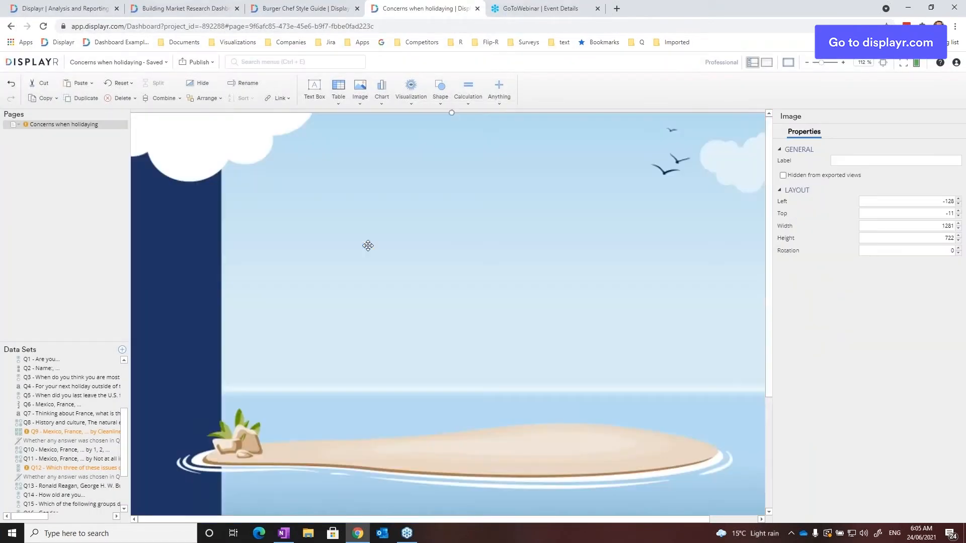
Resize the island image to about 1245 by 702 and position it over the page at about left -110, top -2
drag(210, 177, 256, 160)
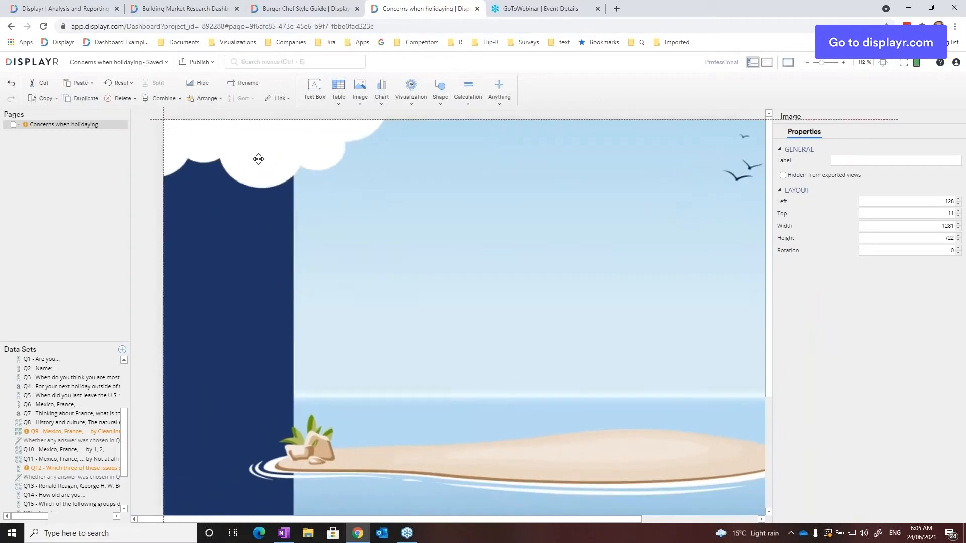
click(788, 65)
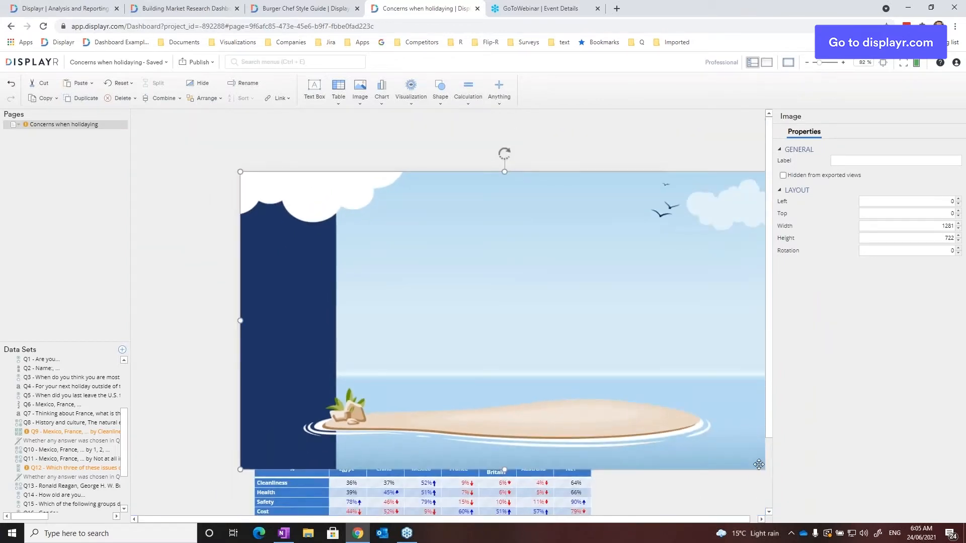
drag(755, 460, 734, 510)
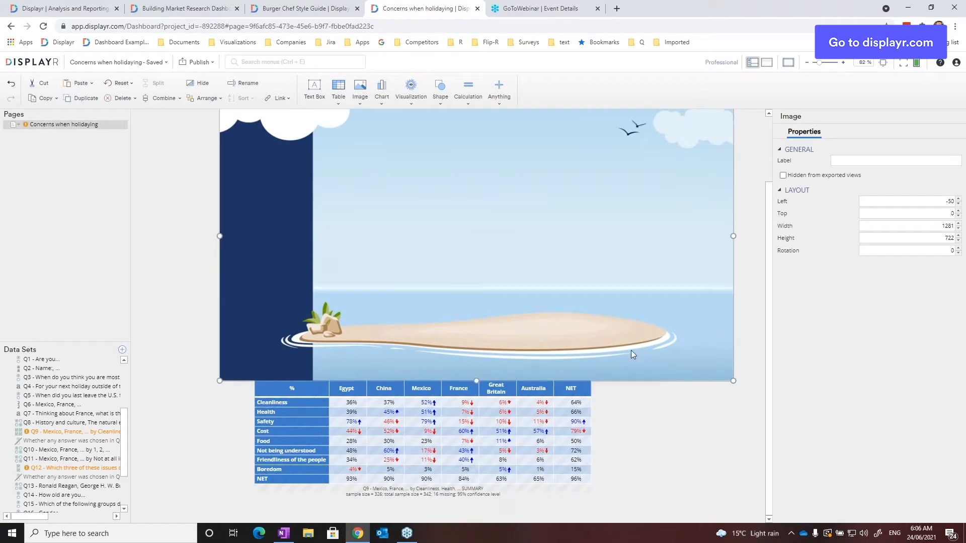
drag(592, 319, 541, 309)
scroll(580, 301, up, 3)
Send the island image to the back, behind the title and the palm chart
right_click(541, 309)
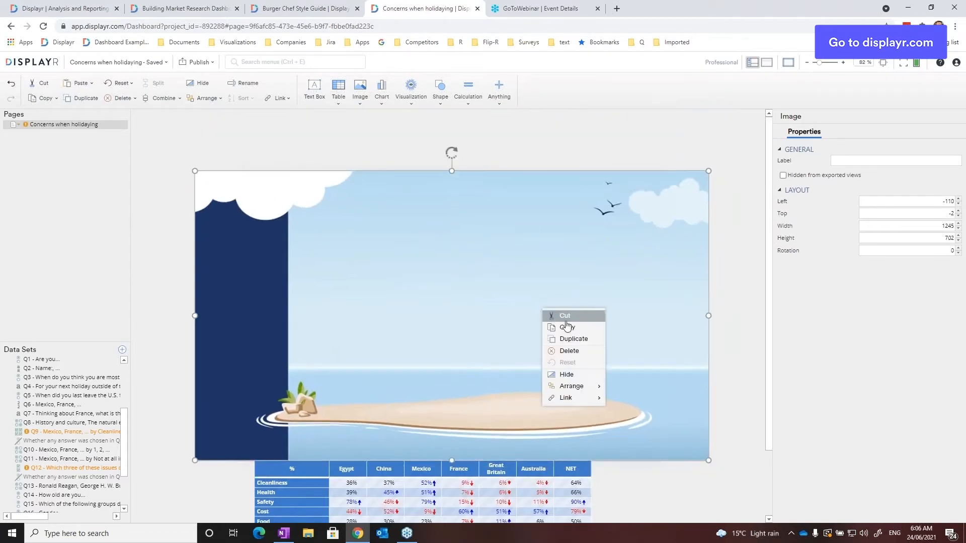
mouse_move(572, 386)
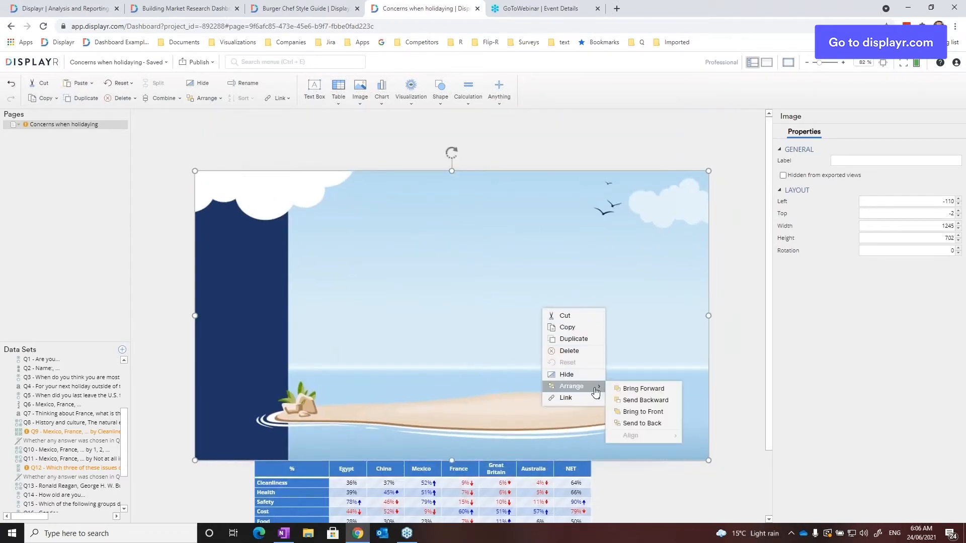
click(659, 427)
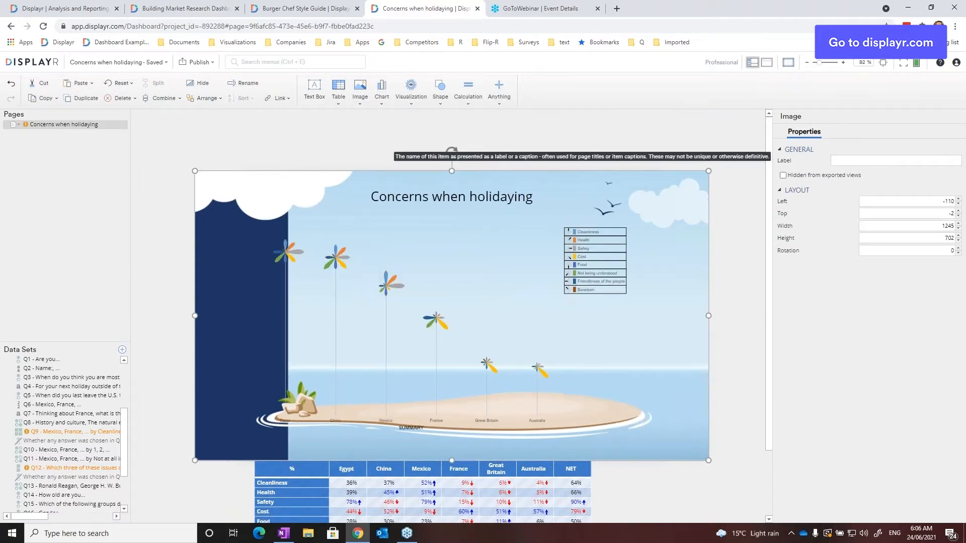
Shrink the palm chart from its left and lower sides so all palms fit above the island, clear of the dark blue band
click(884, 64)
click(387, 346)
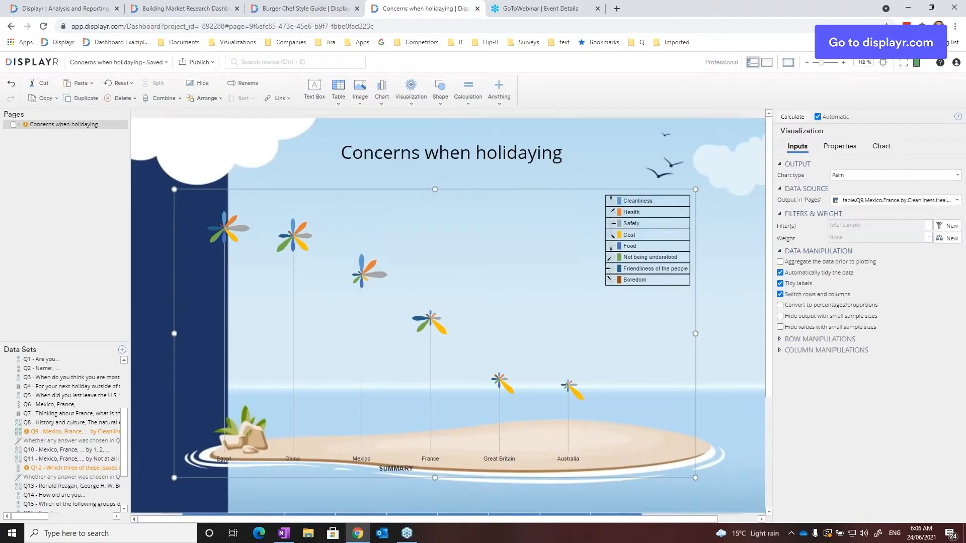
drag(175, 478, 242, 448)
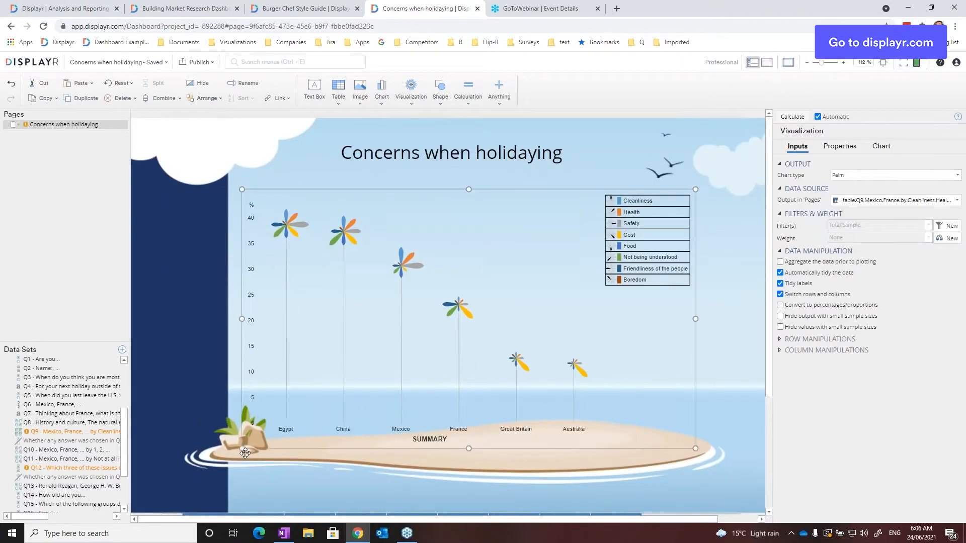
drag(241, 323, 270, 322)
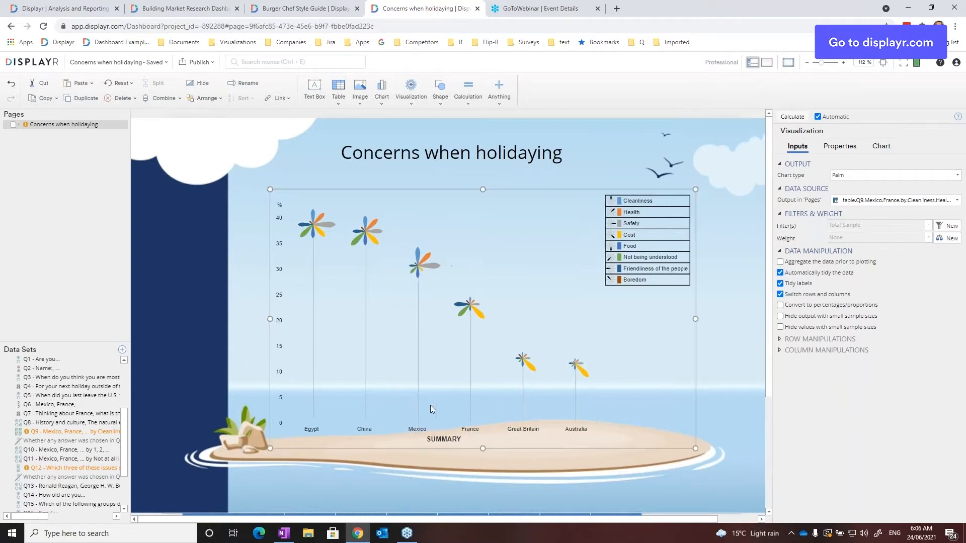
Nudge the palm chart down until the palm trunks stand on the island's sand
key(Down)
key(Down)
key(Down)
key(Down)
key(Down)
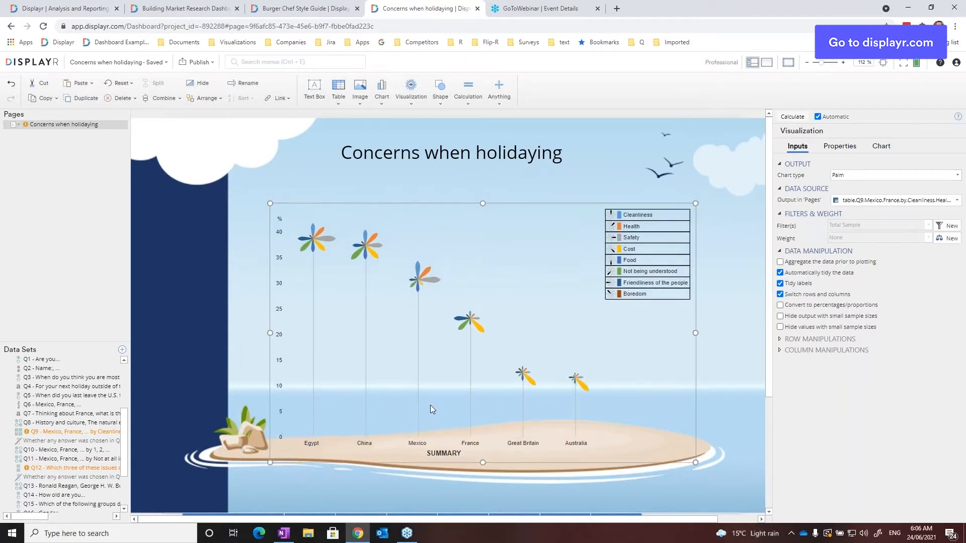
key(Down)
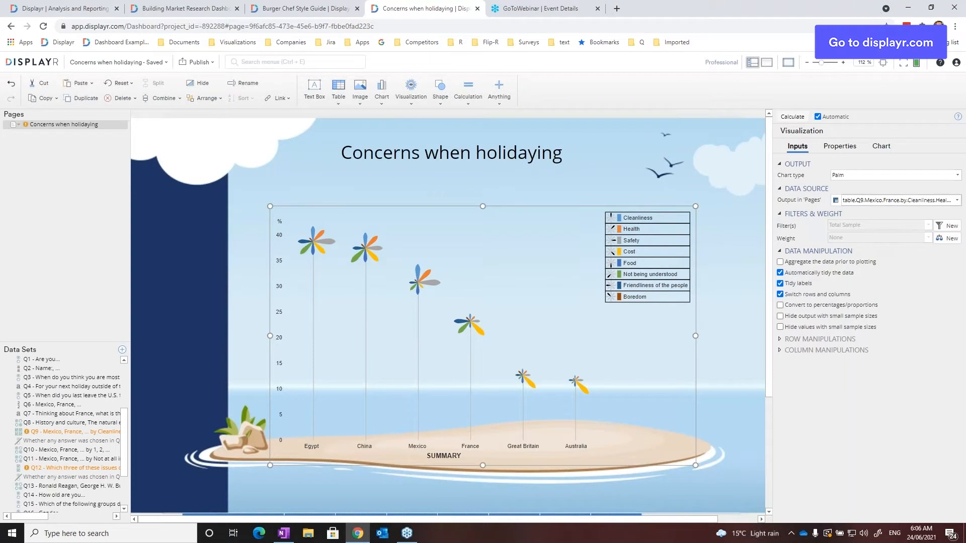
Open the legend formatting options of the palm chart
click(881, 146)
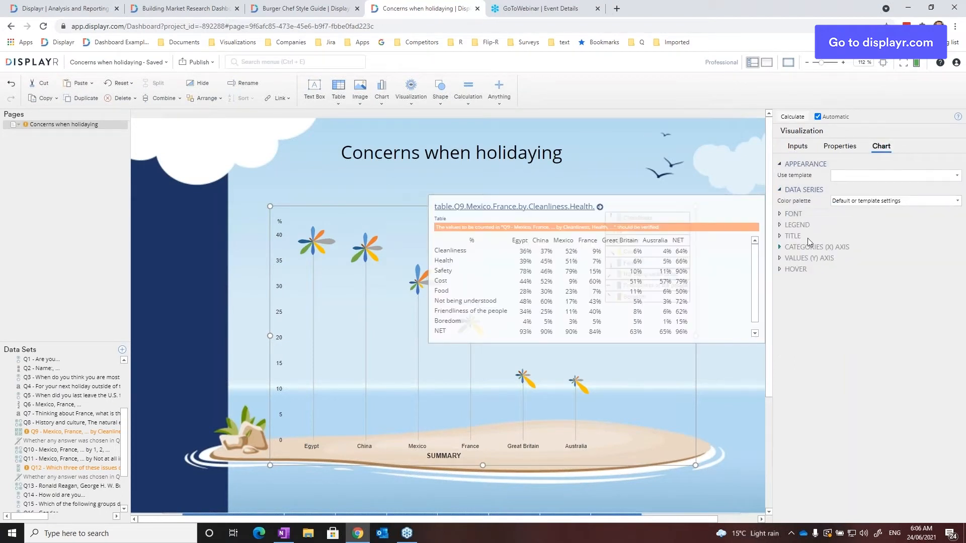
click(800, 225)
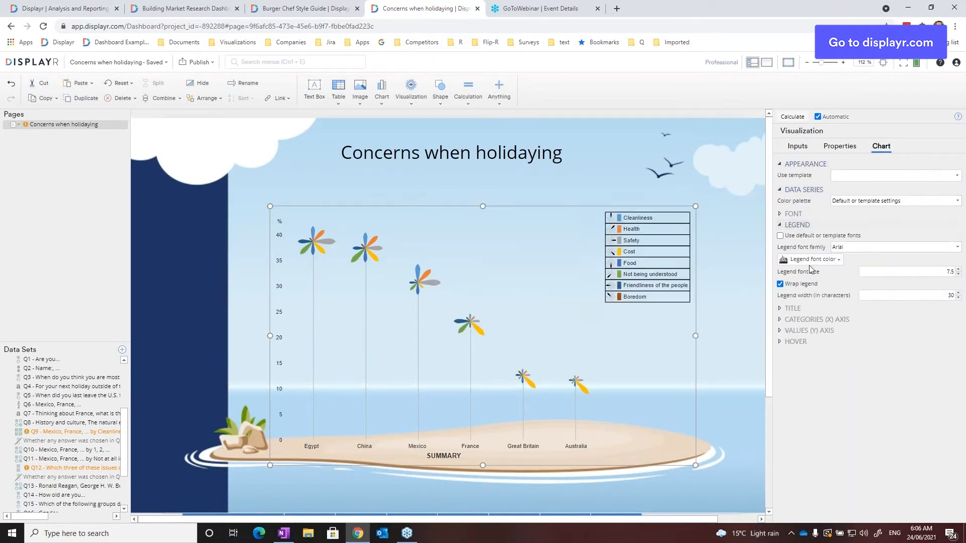
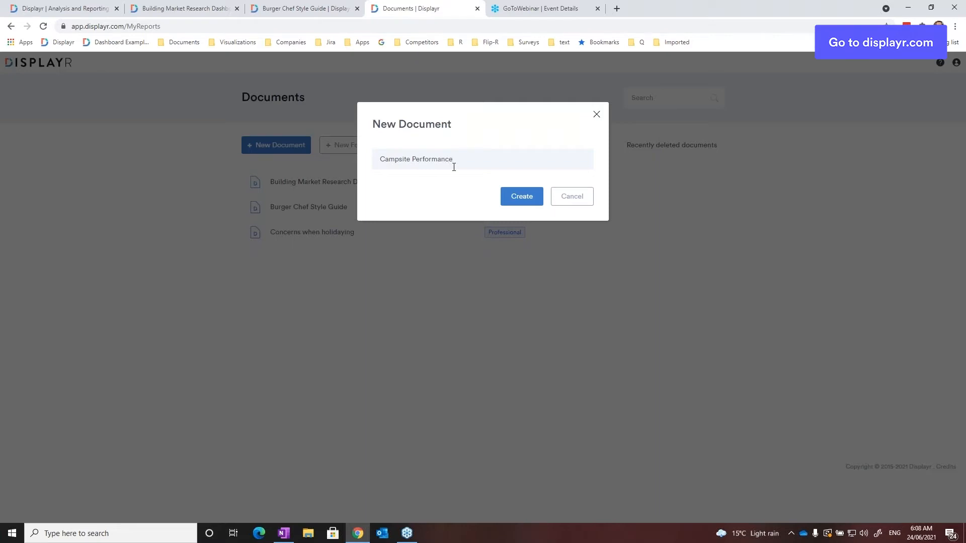
Create the new document "Campsite Performance" and add the data set Camping Initial.sav from the computer
click(522, 196)
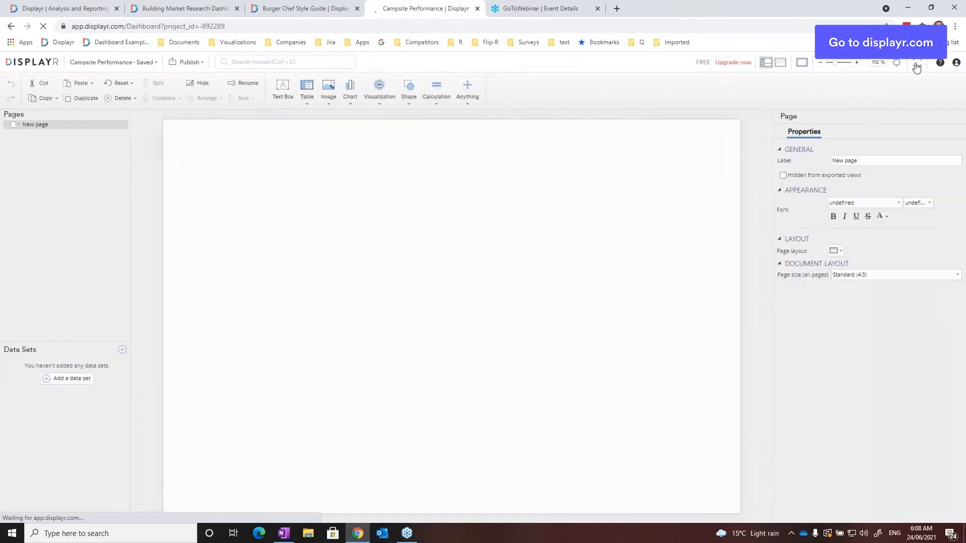
click(74, 380)
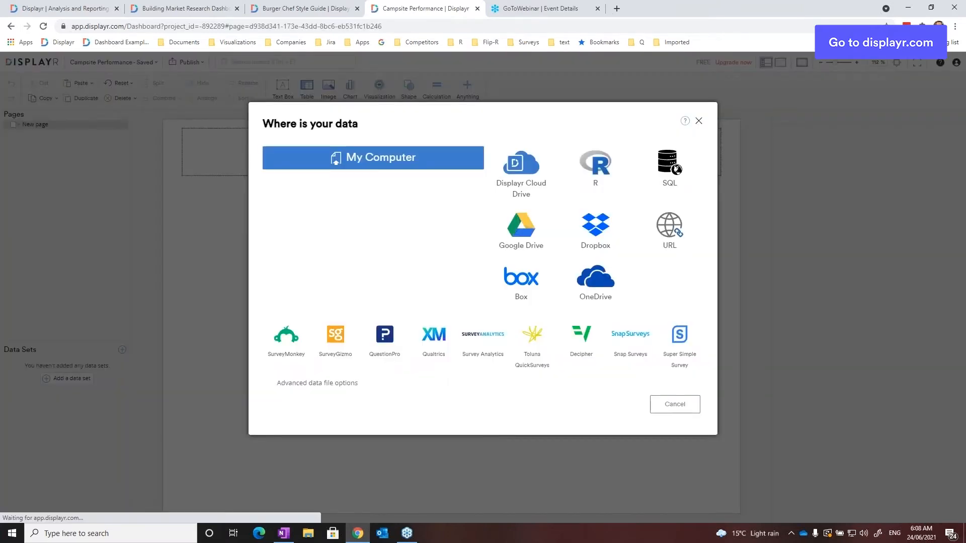
click(365, 163)
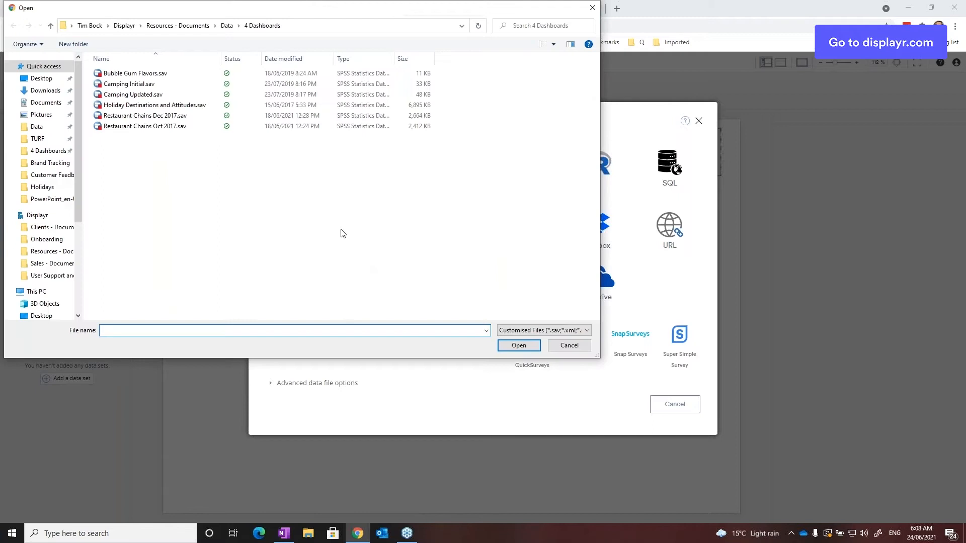
click(153, 85)
double_click(152, 84)
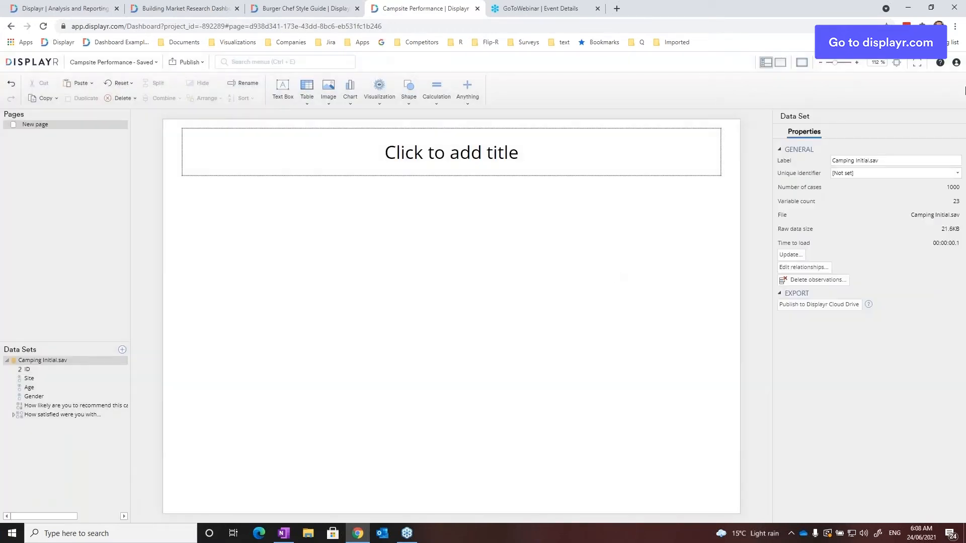
Place the "How satisfied were you with..." variable set on the page as a table
click(917, 63)
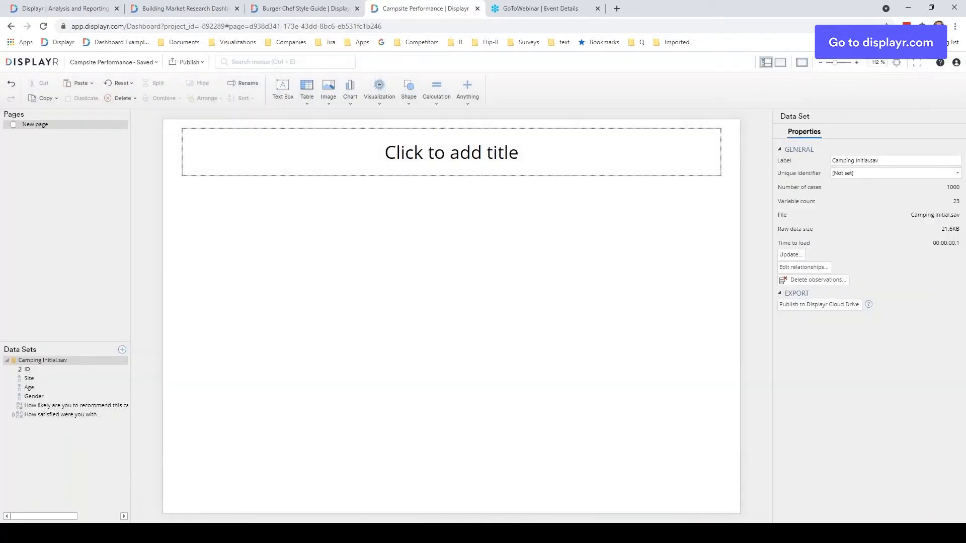
drag(56, 405, 348, 216)
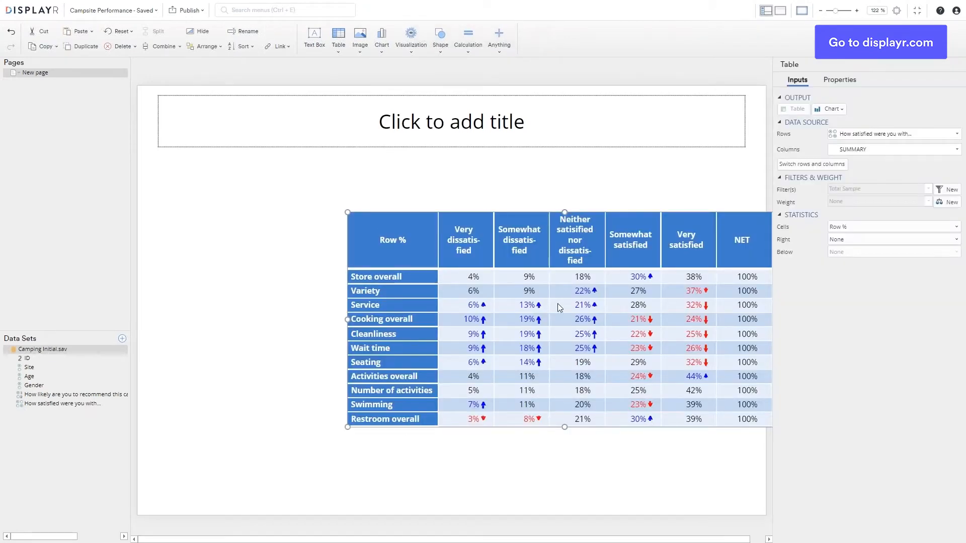
Merge the "Somewhat satisfied" and "Very satisfied" columns of the satisfaction table and rename the merged column "Satisfied"
drag(648, 256, 711, 254)
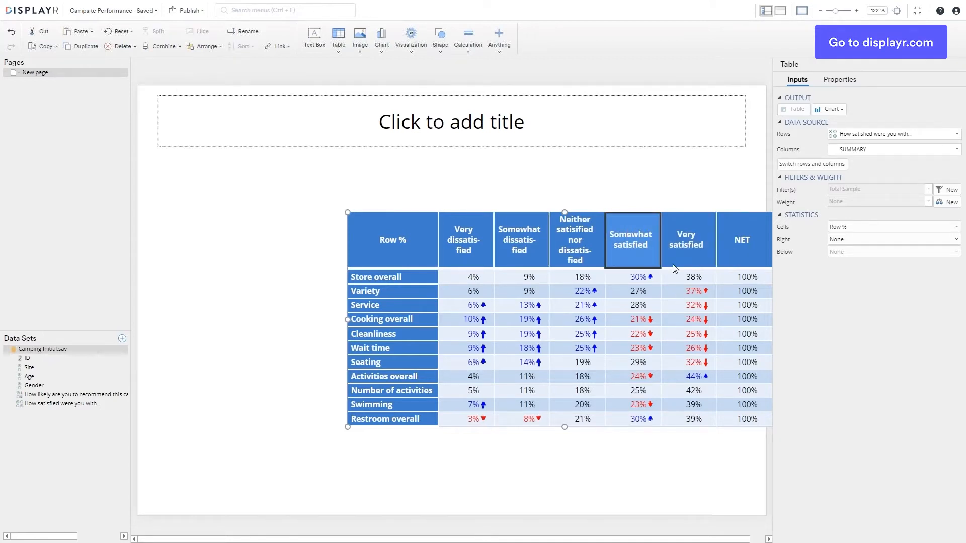
right_click(623, 238)
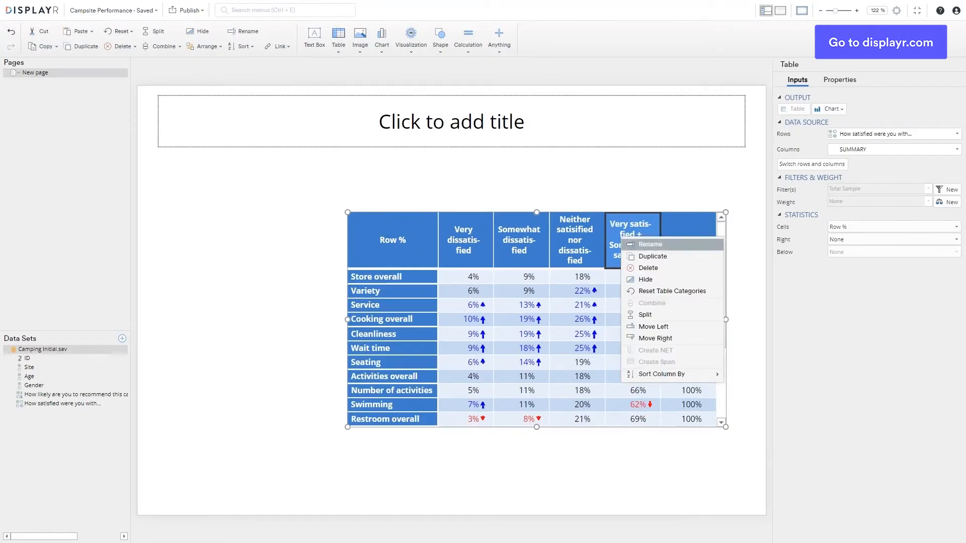
click(648, 244)
text(Satisfied)
click(533, 116)
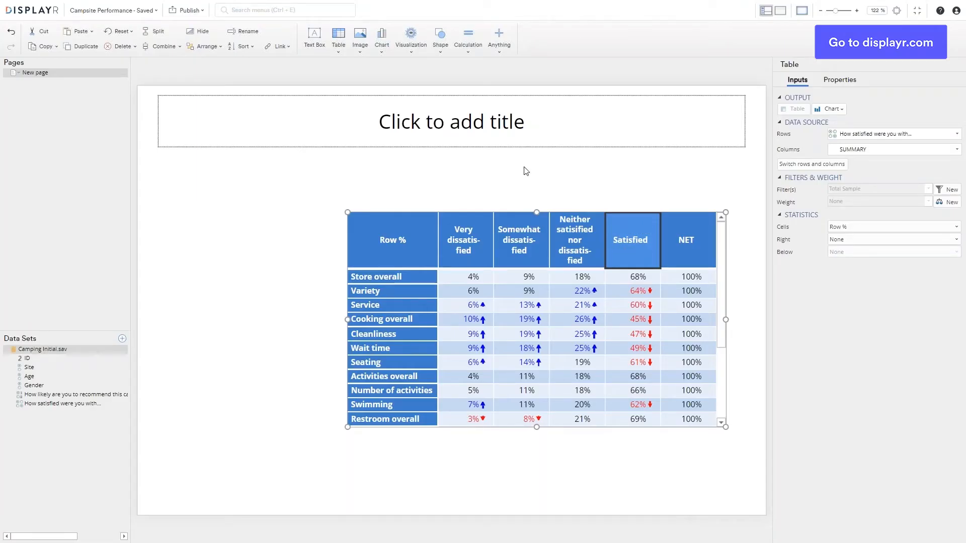
Hide the "Very dissatisfied", "Somewhat dissatisfied" and "Neither satisfied nor dissatisfied" columns of the satisfaction table
click(479, 227)
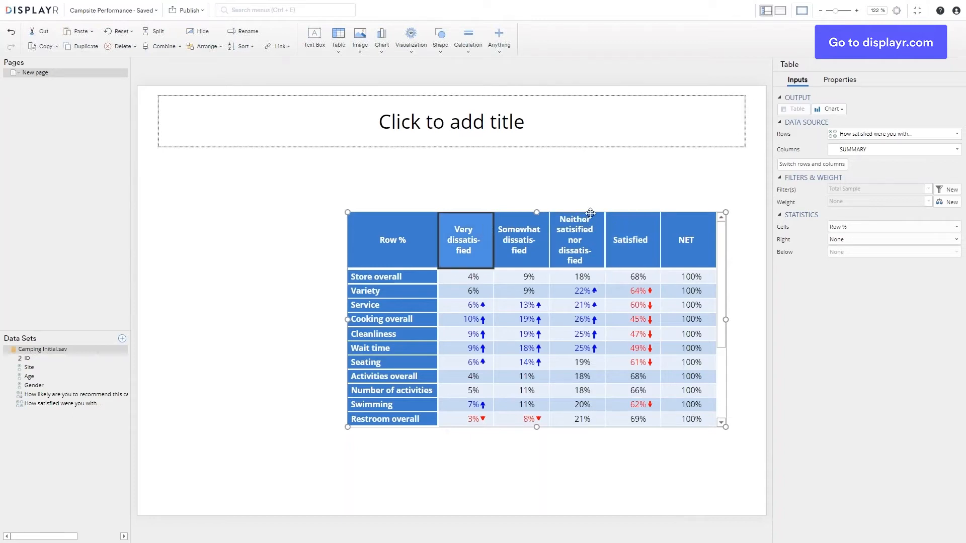
shift+click(577, 241)
right_click(577, 241)
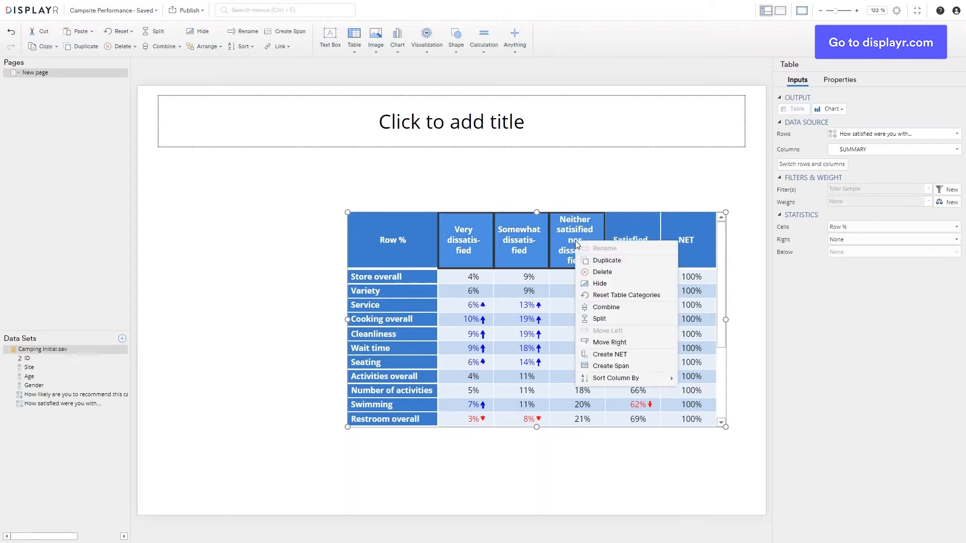
click(595, 288)
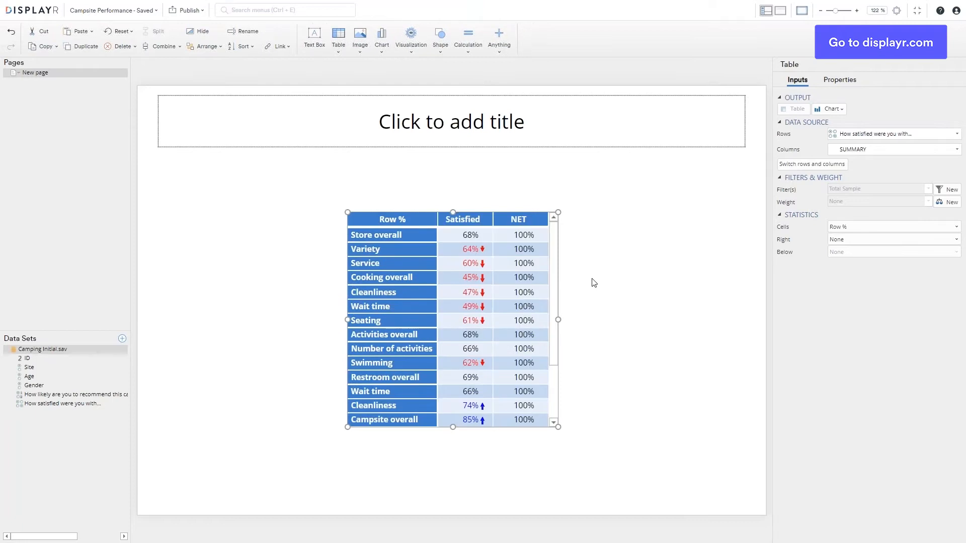
Move the satisfaction table to the right side of the page, below the title, and enlarge it to show every row
drag(538, 215, 742, 151)
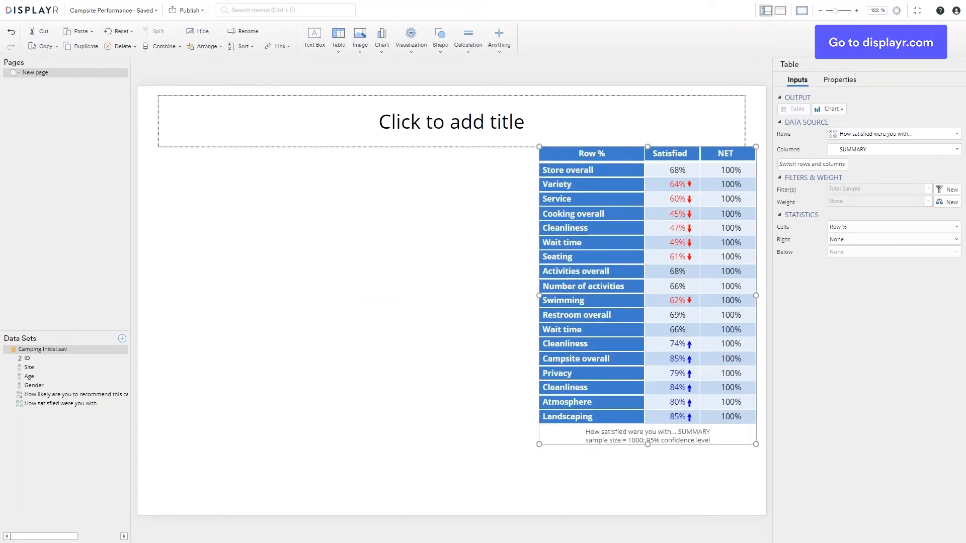
mouse_move(560, 298)
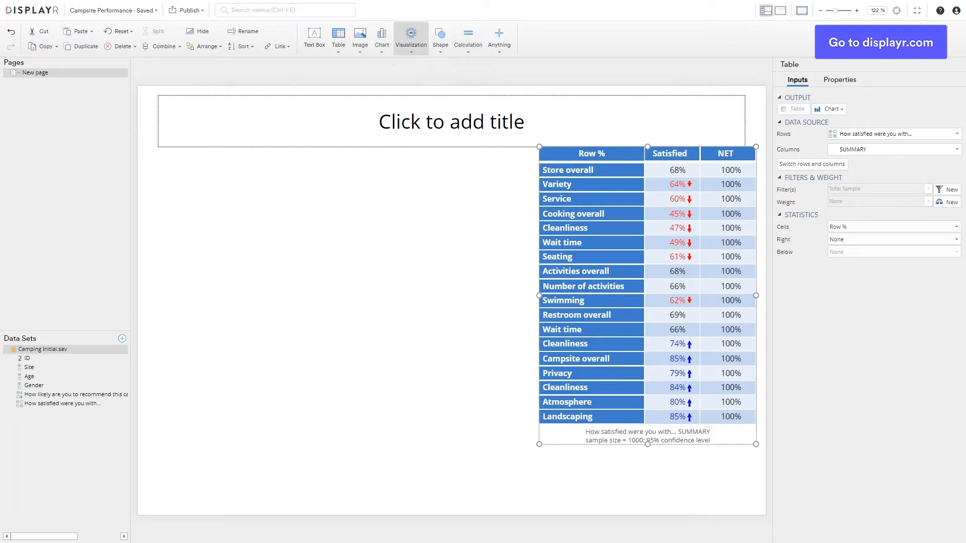
Insert a Number in Bar visualization on the page
click(412, 46)
mouse_move(447, 197)
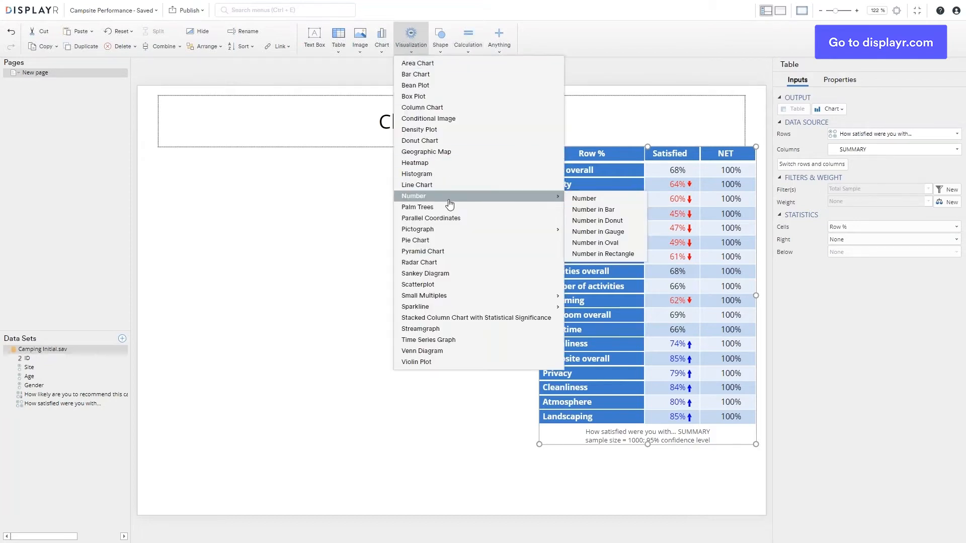
click(592, 204)
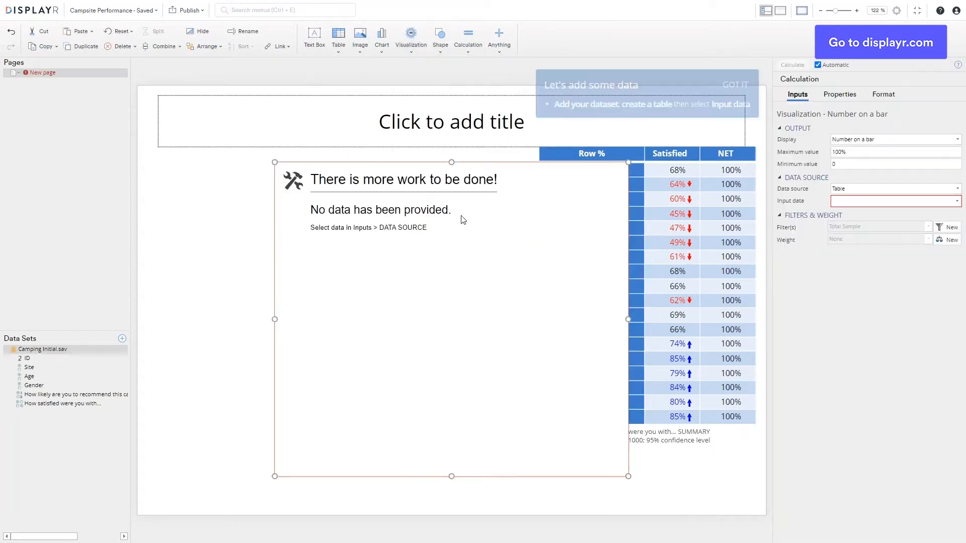
Use the satisfaction table as the number bar's input data and show its "Satisfied" column
click(837, 201)
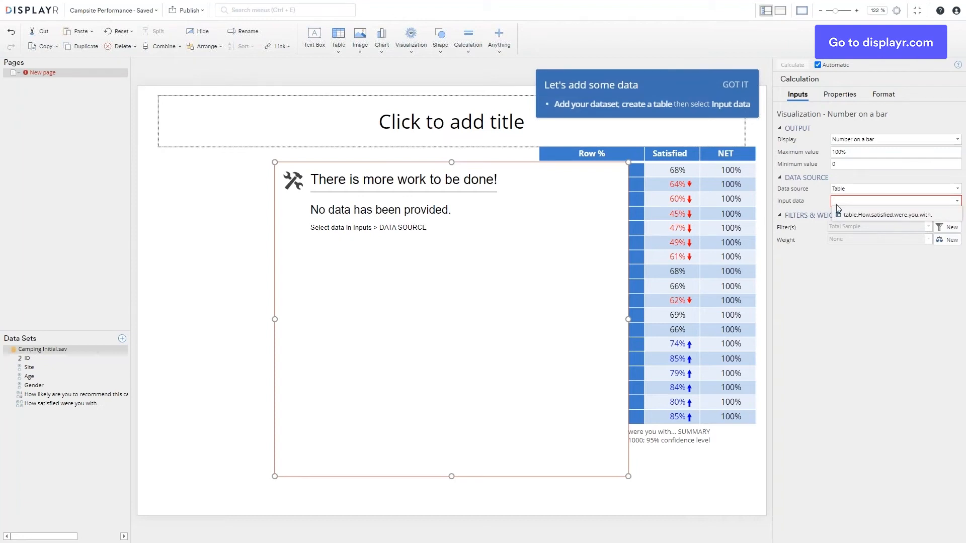
click(860, 214)
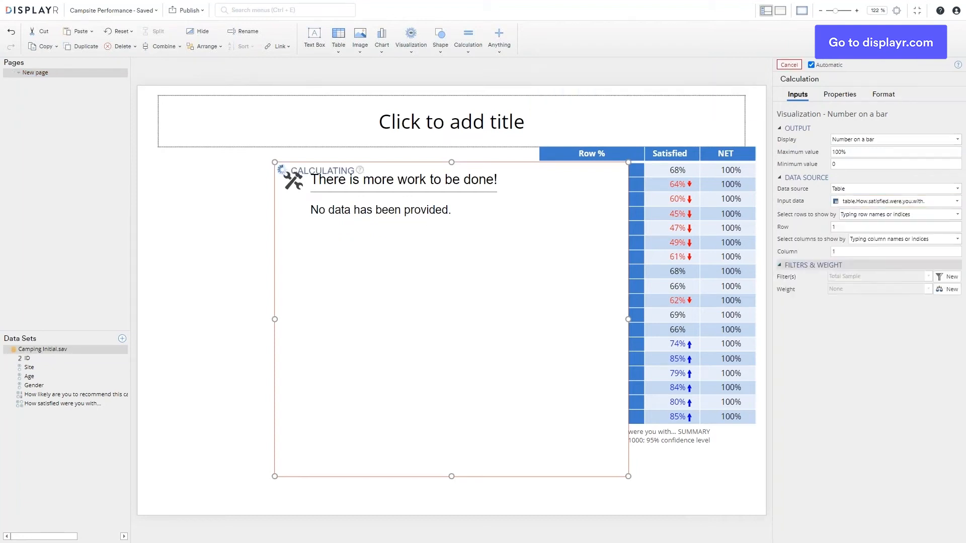
drag(848, 252, 819, 253)
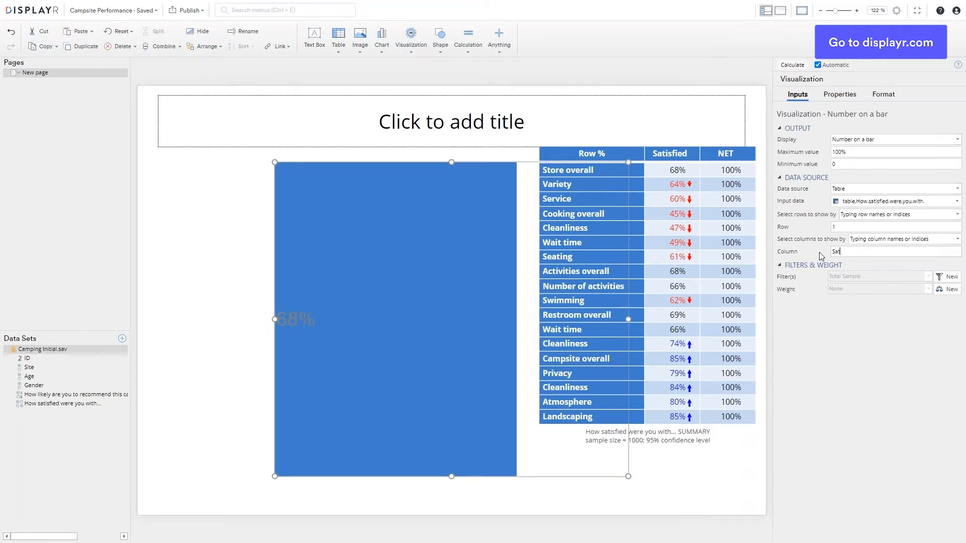
text(Satisfied)
Set the bar's data label color to white and shrink the bar to a small strip beside the table's "Store overall" row
click(883, 94)
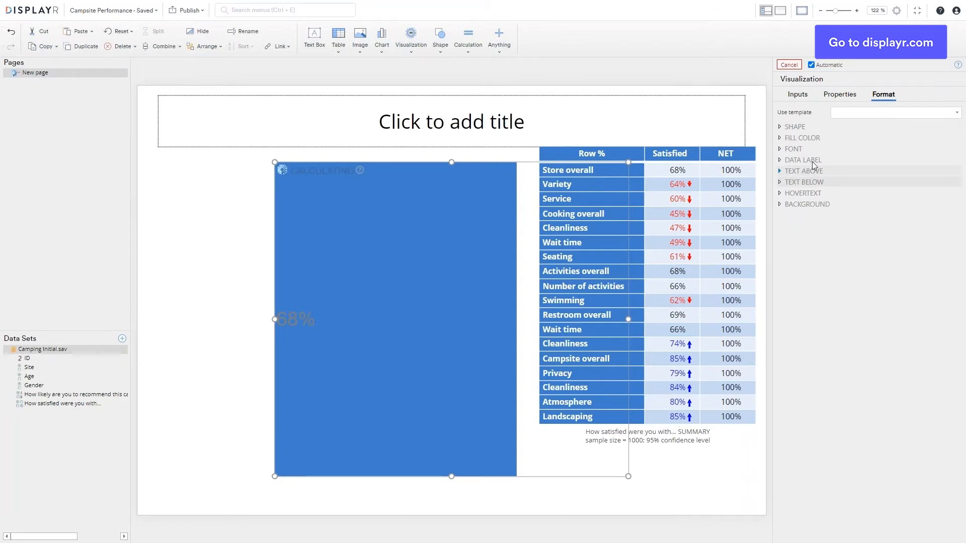
click(812, 161)
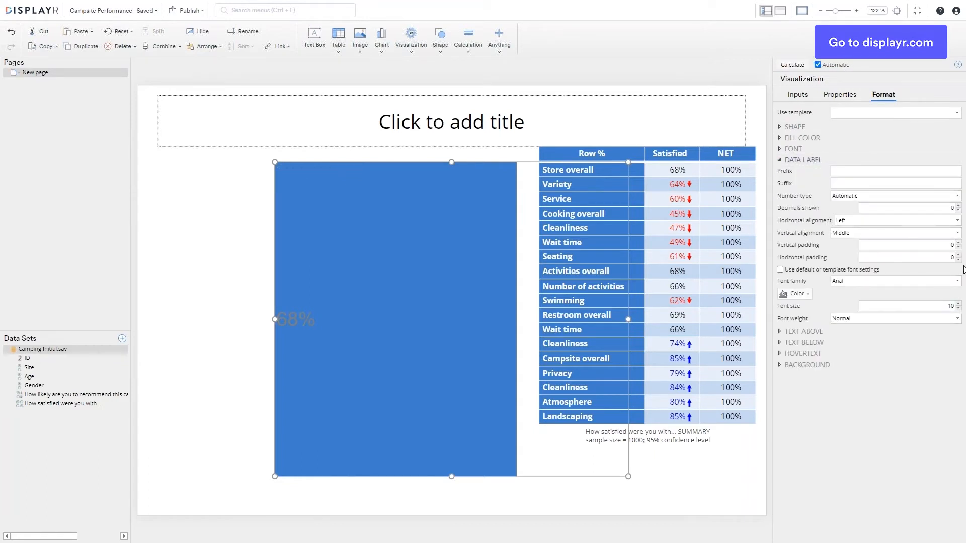
click(796, 294)
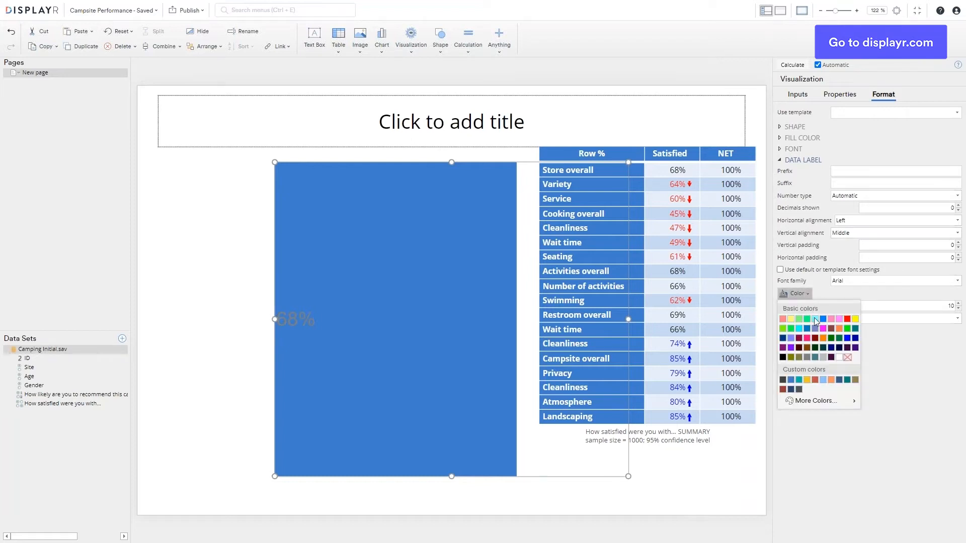
click(840, 357)
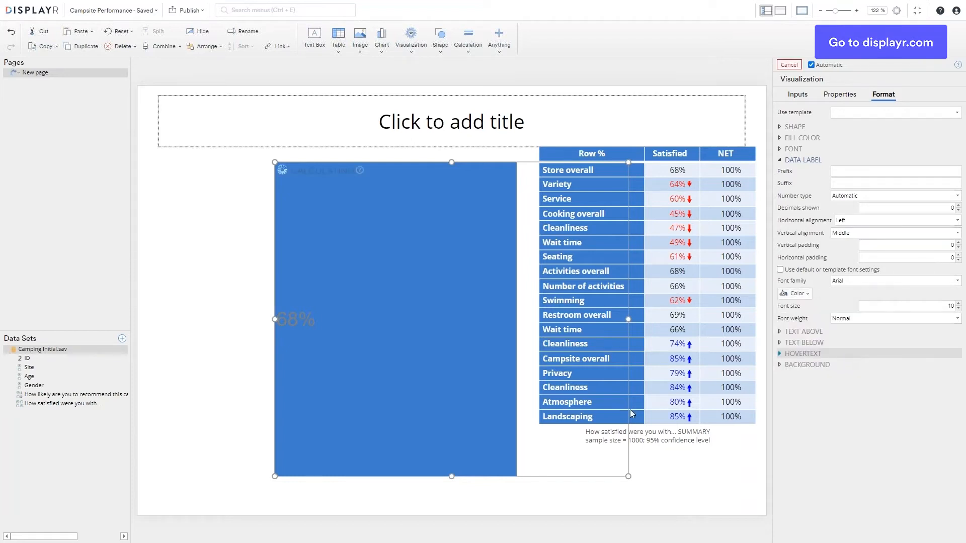
drag(628, 476, 564, 151)
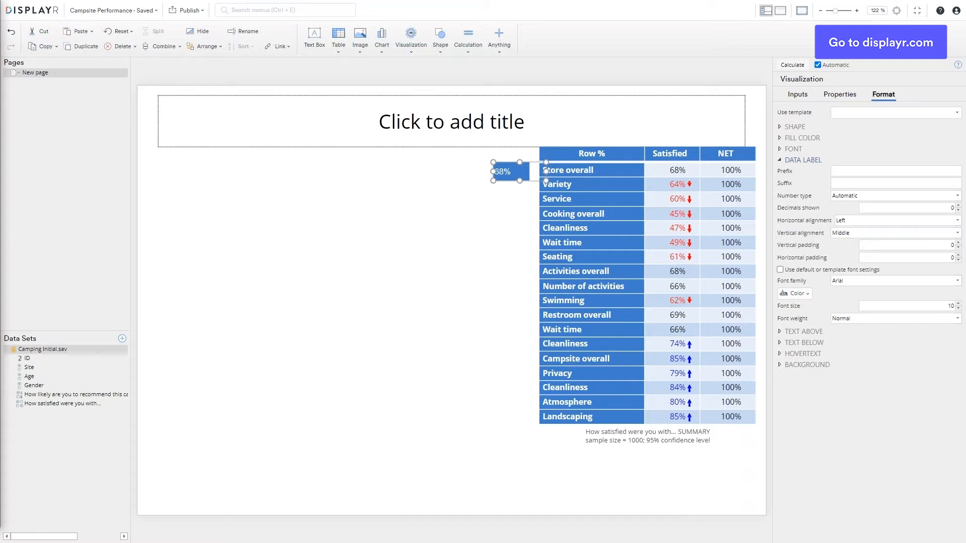
Set the bar's default fill color to the custom red cd343c
click(799, 138)
click(808, 149)
click(815, 256)
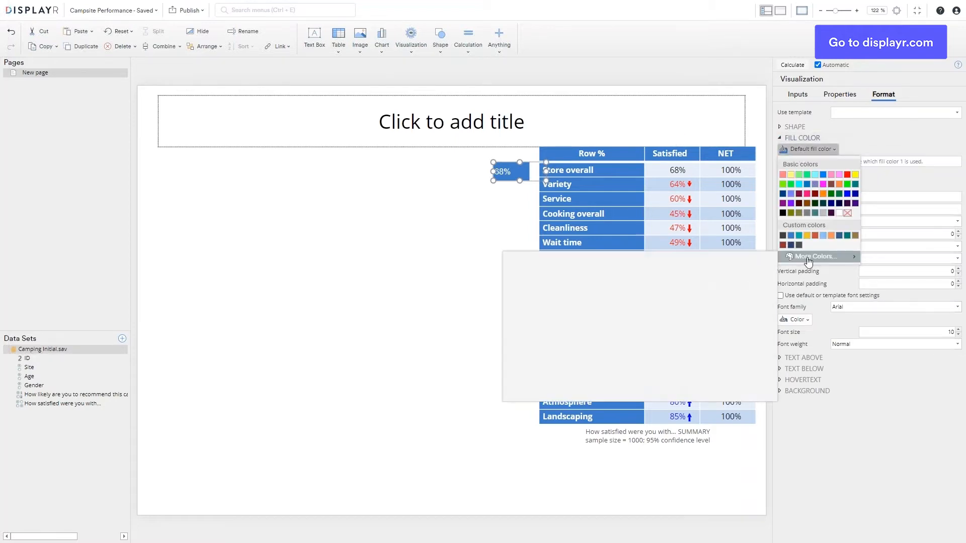
double_click(677, 390)
text(cd343c)
click(746, 272)
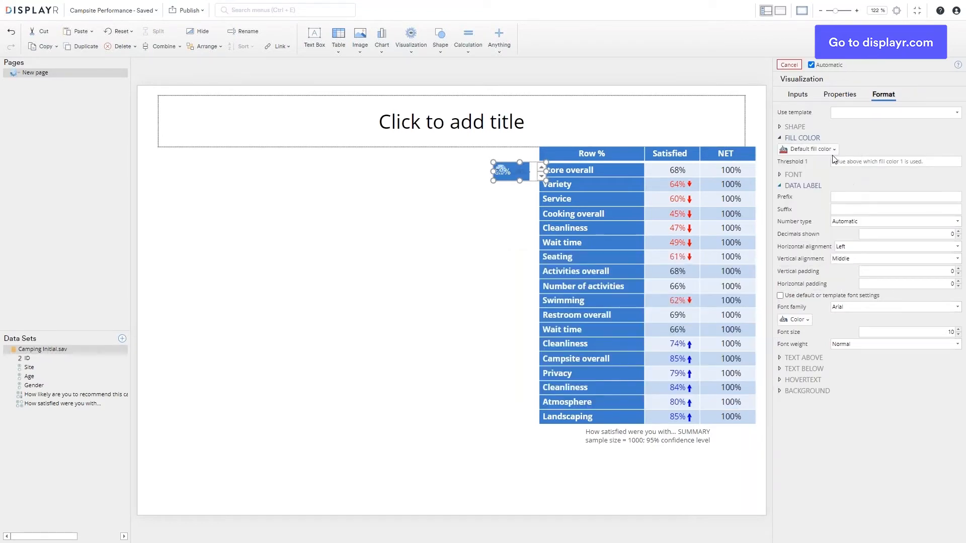
Add a first fill threshold of .6 to the bar and set fill color 1 to the custom yellow f7c057
click(854, 162)
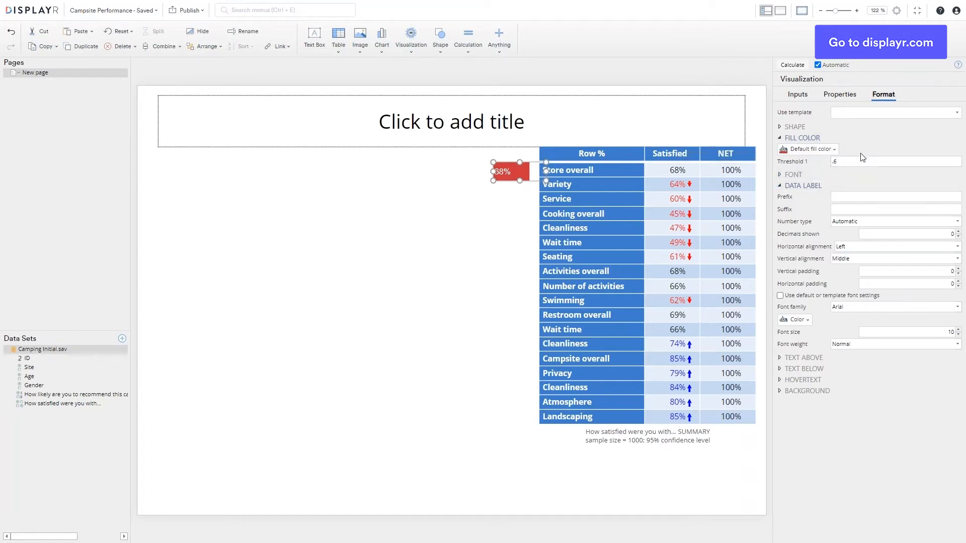
click(802, 174)
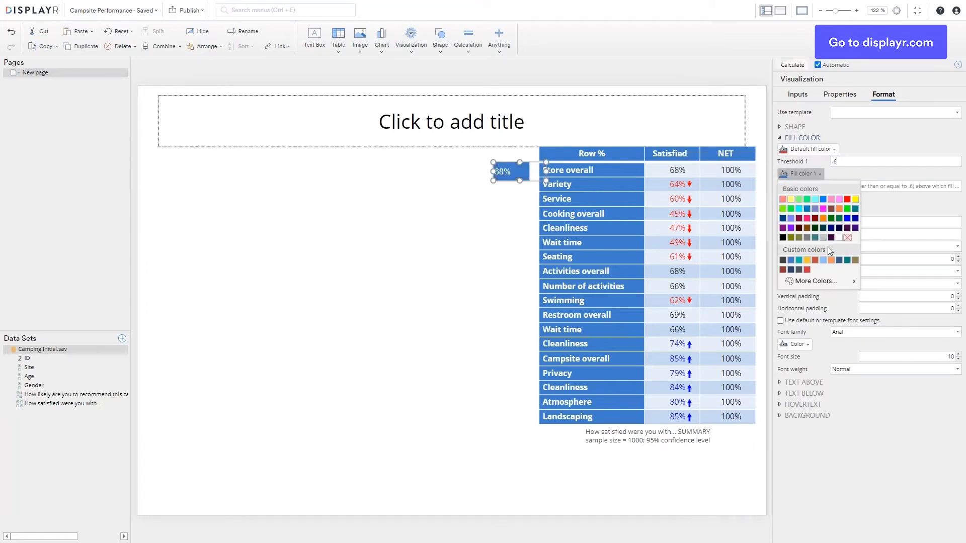
click(806, 259)
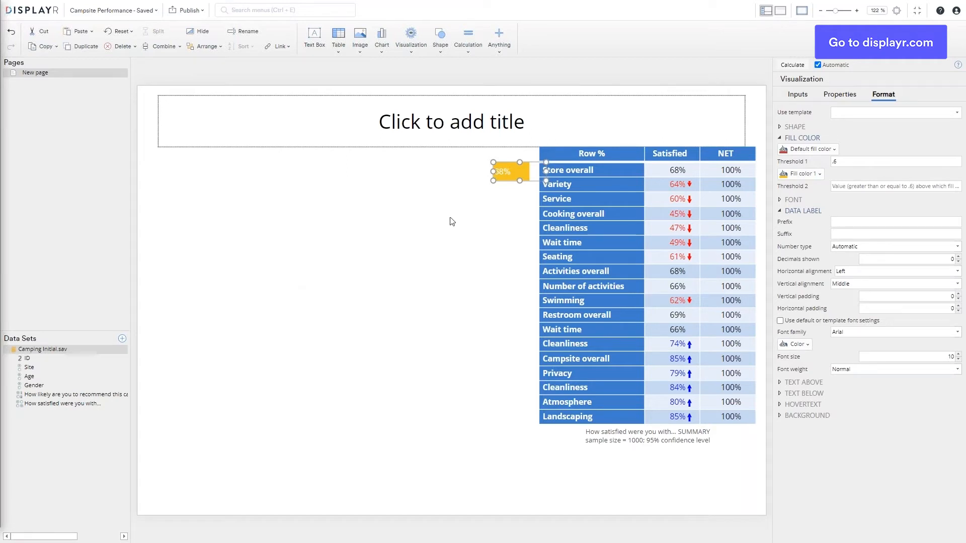
click(801, 174)
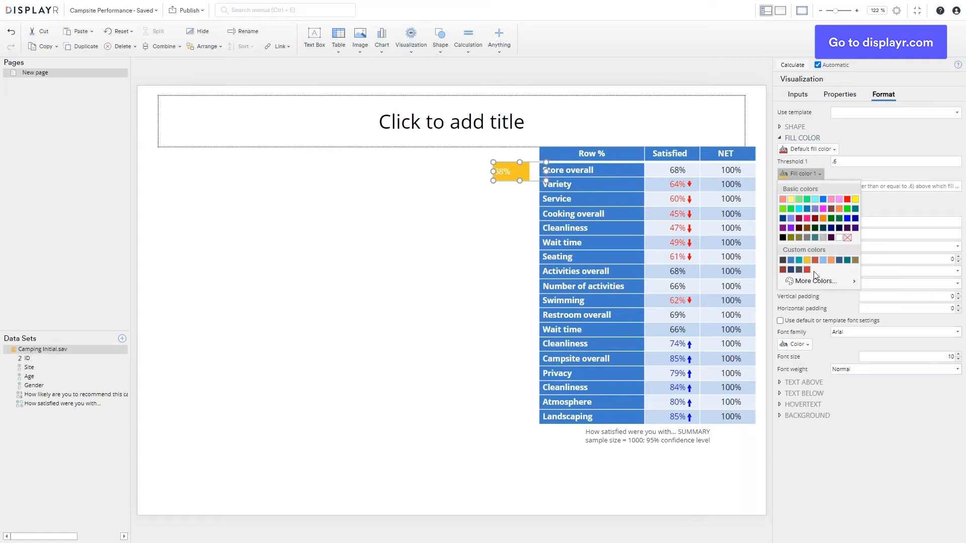
mouse_move(831, 284)
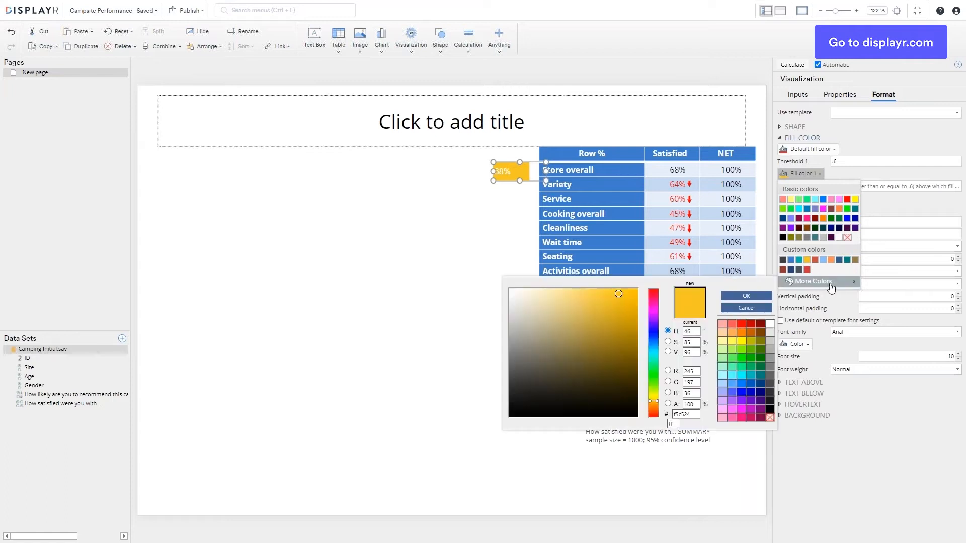
double_click(679, 416)
text(f7c05)
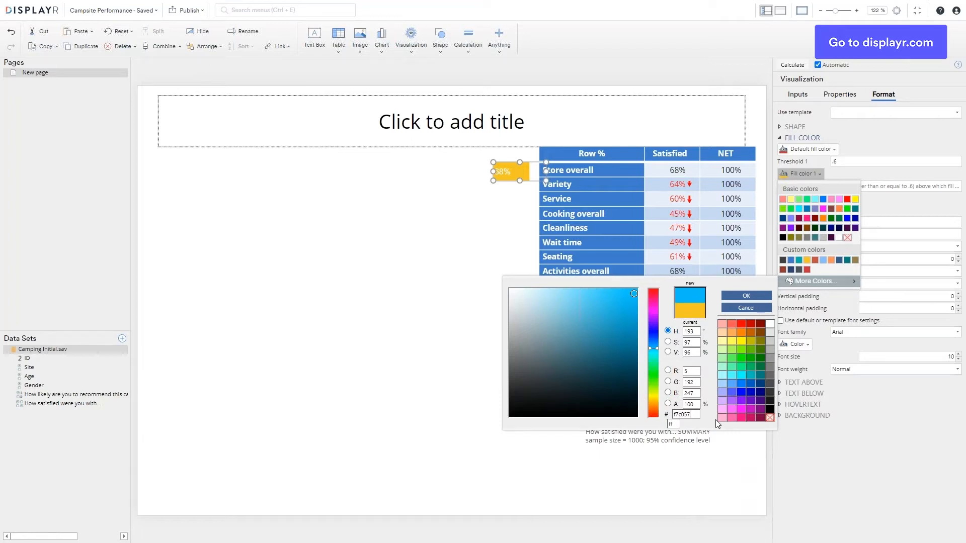
click(746, 297)
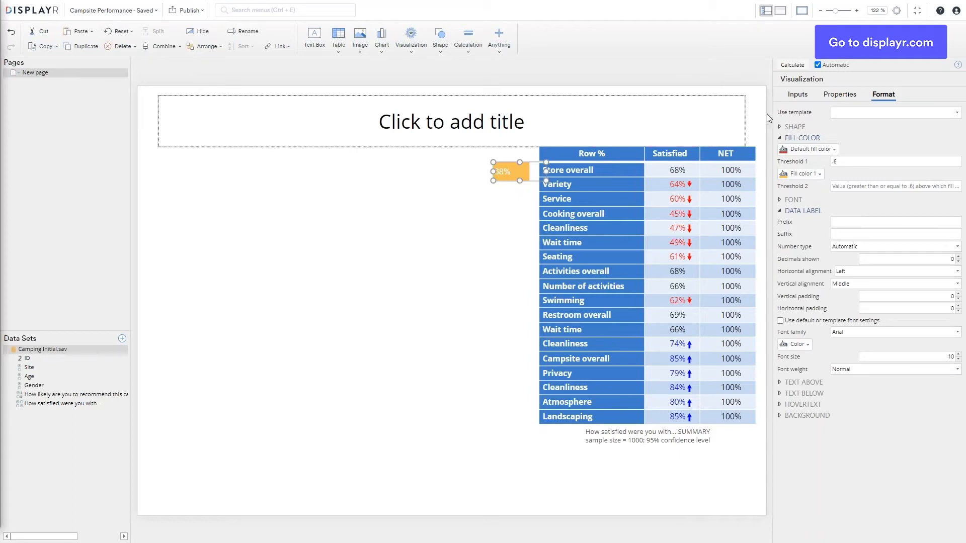
Add a second fill threshold of .8 to the bar and set fill color 2 to the copied green hex code
click(842, 189)
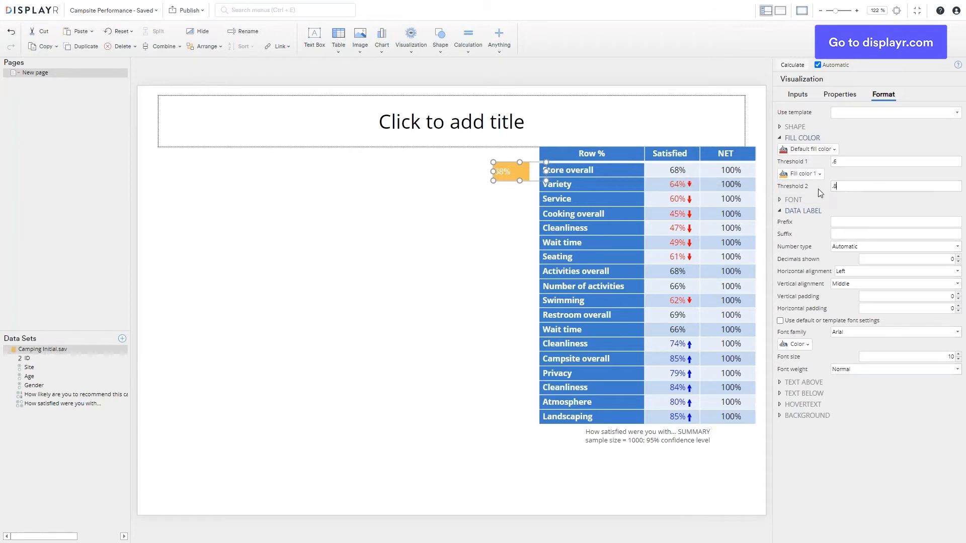
click(802, 198)
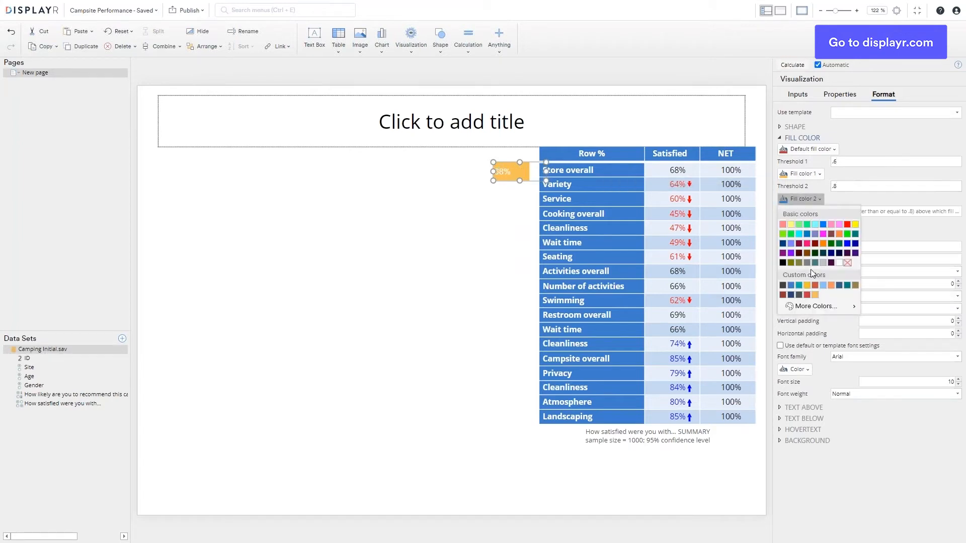
mouse_move(813, 306)
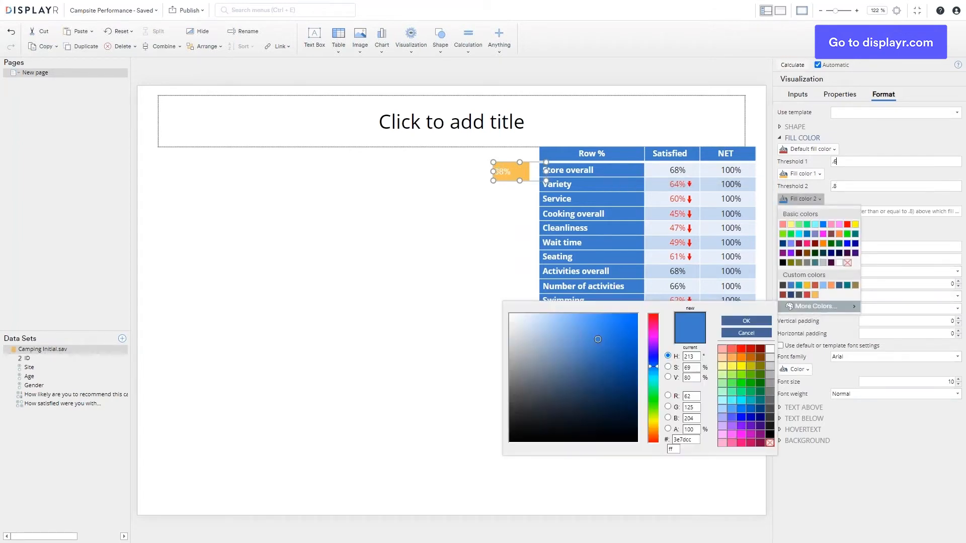
double_click(675, 439)
key(ctrl+v)
click(746, 321)
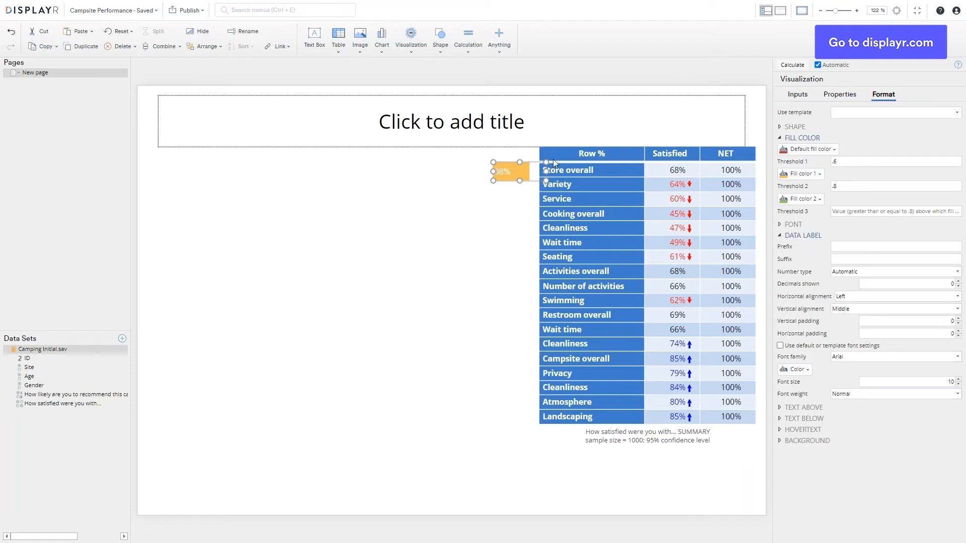
Set the number bar's width to 70 and height to 15
click(839, 94)
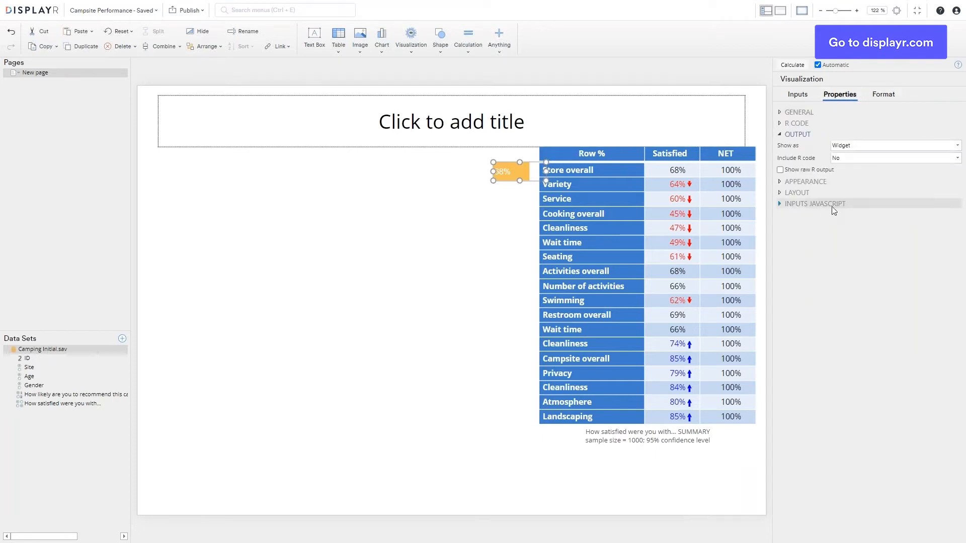
click(792, 192)
click(933, 230)
key(ctrl+a)
text(70)
double_click(948, 242)
text(15)
click(774, 207)
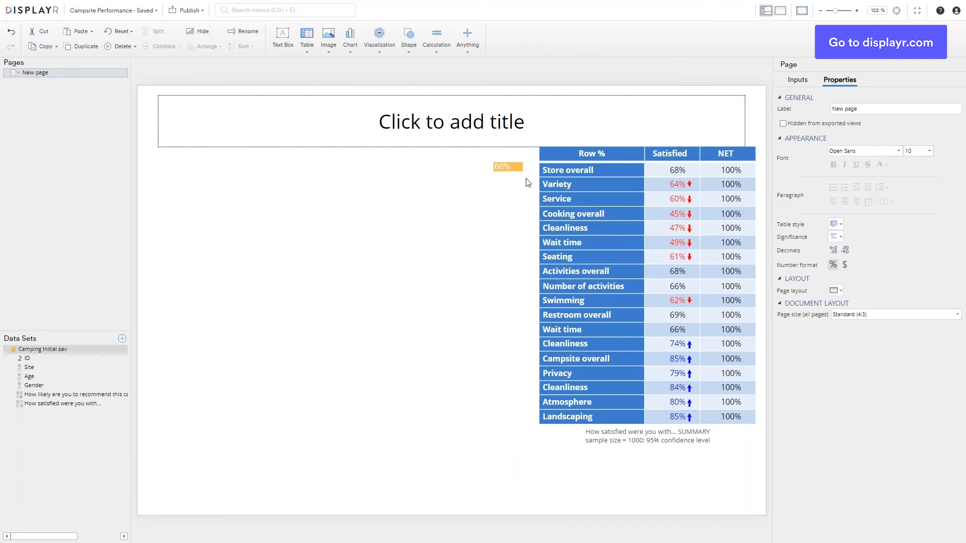
Duplicate the number bar, duplicate the pair, and stack the copies below it as a column of four bars
click(516, 168)
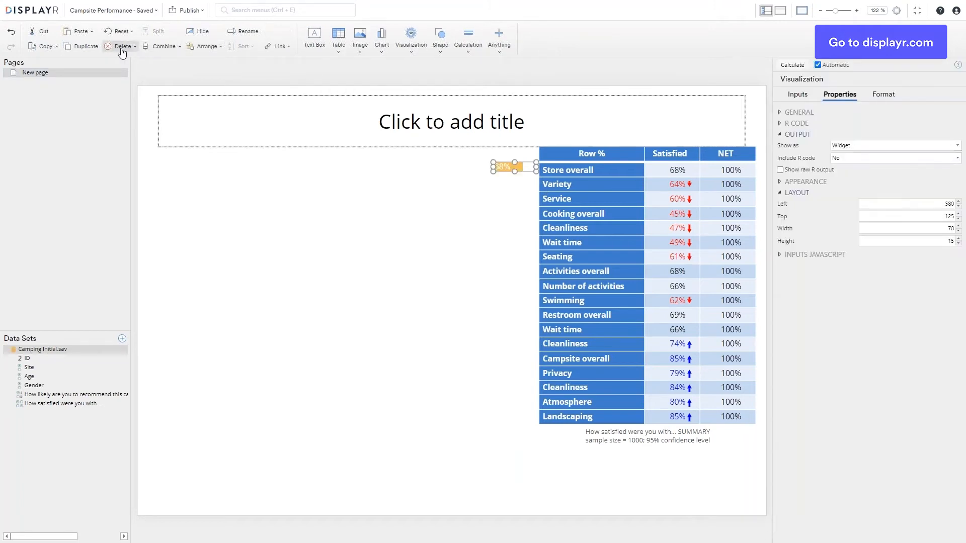
key(ctrl+d)
drag(535, 174, 525, 179)
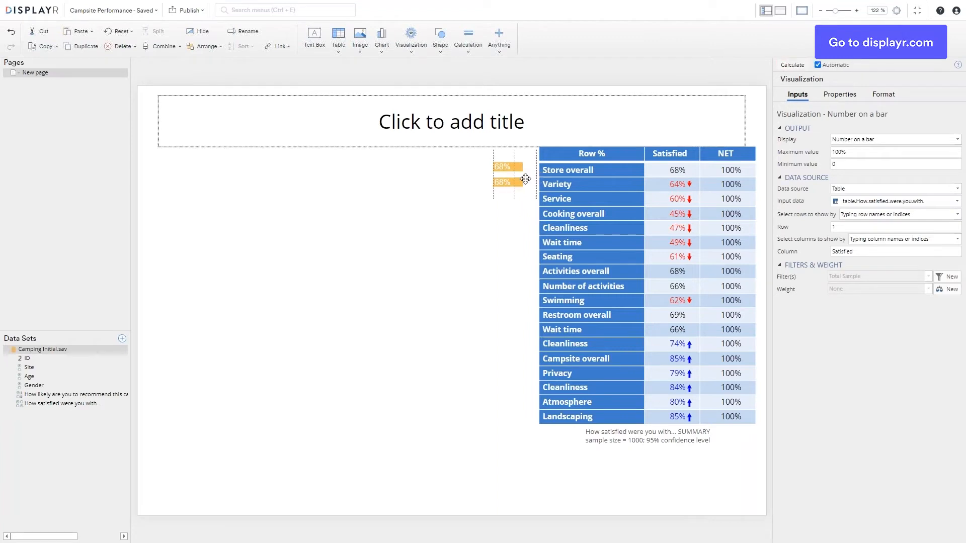
drag(450, 153, 536, 222)
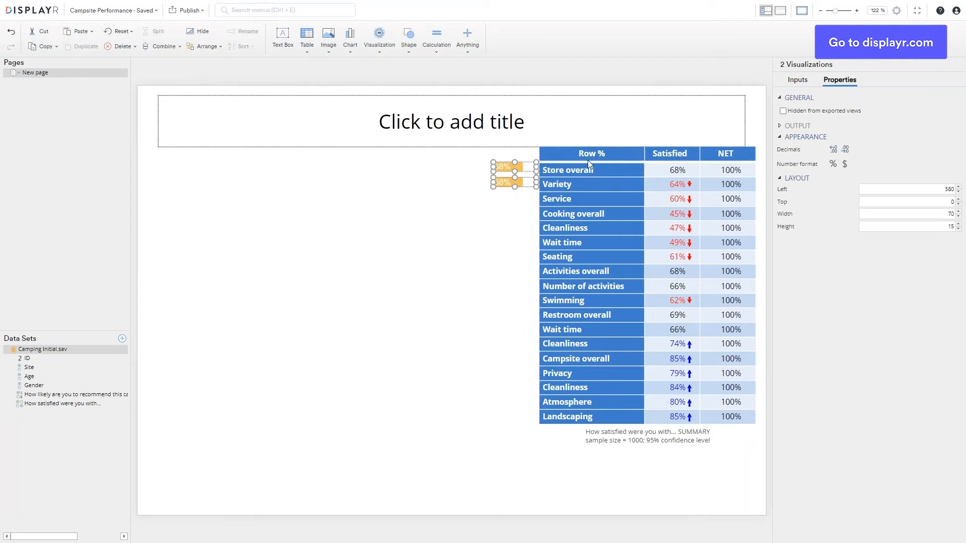
key(ctrl+d)
drag(538, 178, 531, 198)
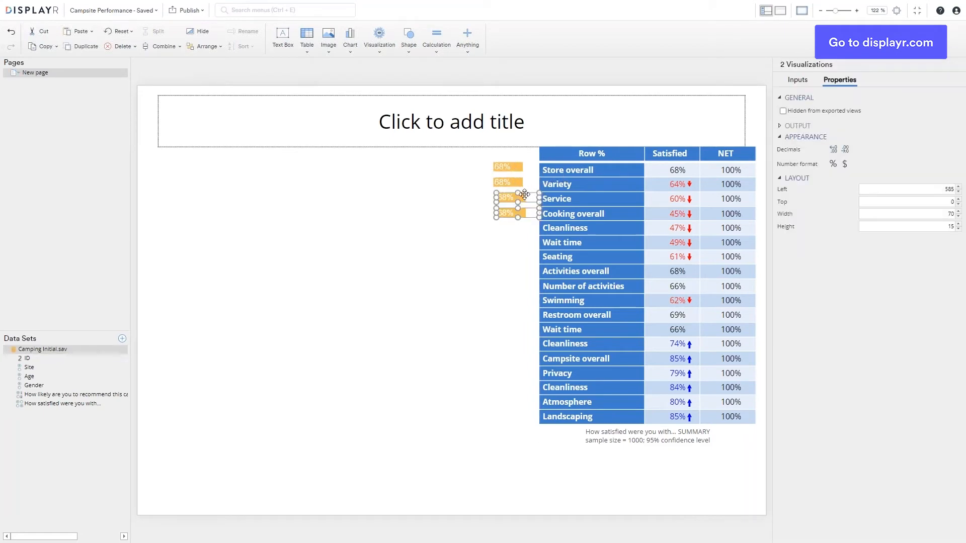
Duplicate the four bars and then all eight, placing each set of copies directly below to form a column of sixteen
click(481, 244)
drag(481, 243, 560, 152)
click(85, 46)
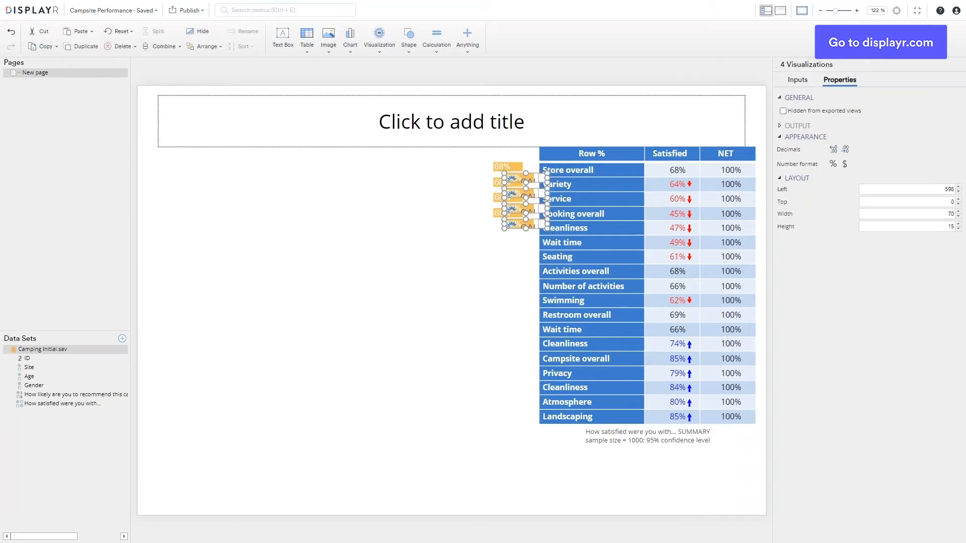
drag(534, 176, 523, 229)
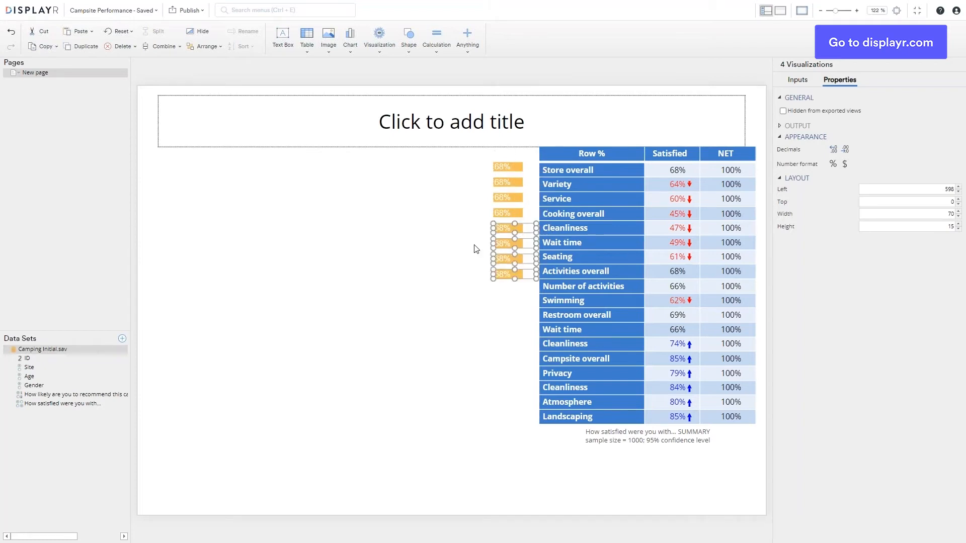
click(433, 302)
drag(438, 303, 554, 153)
click(81, 46)
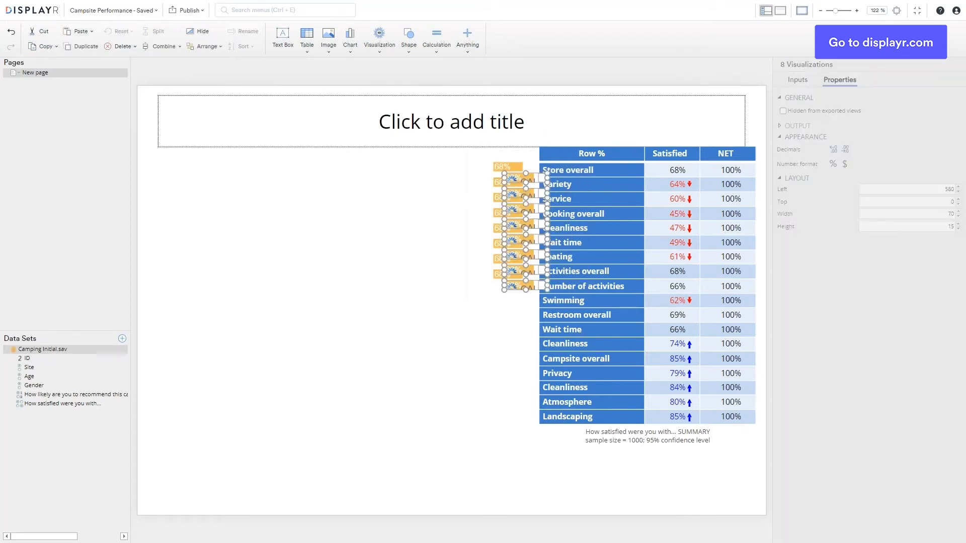
drag(542, 173, 532, 286)
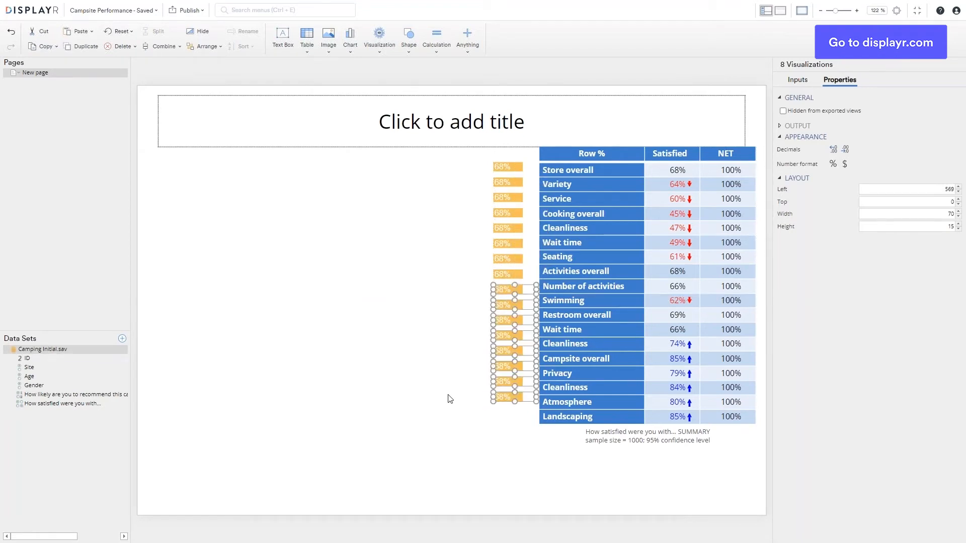
Nudge the lower nine bars upward together to line them up with the table rows from "Activities overall" down
click(449, 399)
drag(463, 422, 542, 267)
key(Up)
key(Up)
key(Up)
key(Up)
key(Up)
key(Up)
key(Up)
key(Up)
key(Up)
key(Up)
key(Up)
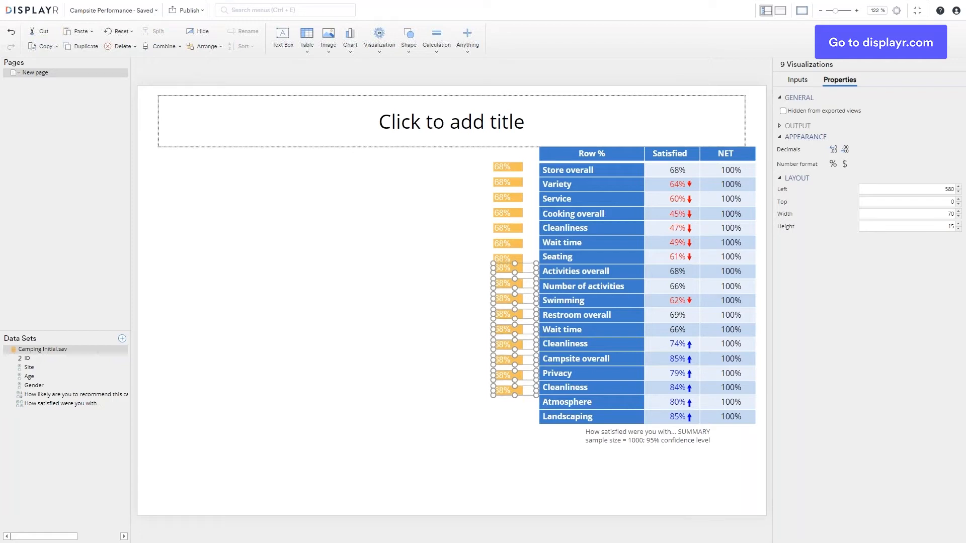
Duplicate the last two bars and place the copies beside the "Atmosphere" and "Landscaping" rows
drag(436, 427, 565, 363)
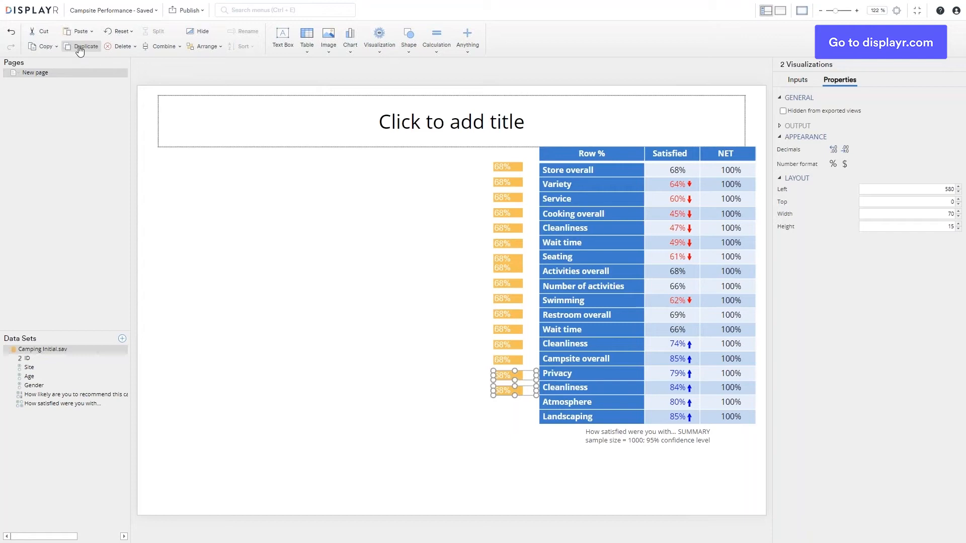
drag(531, 370, 529, 400)
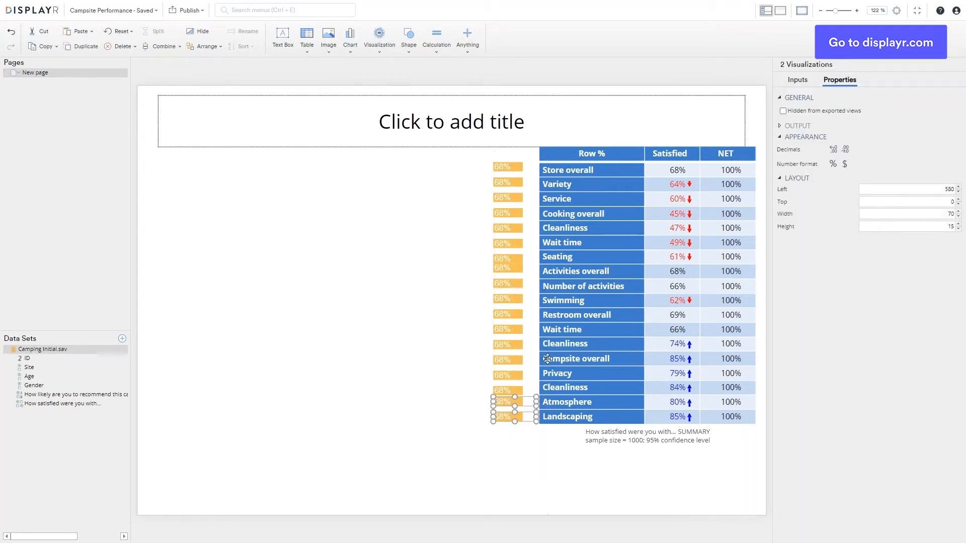
Set the second bar, beside "Variety", to show row 2 of the satisfaction table
click(512, 187)
click(847, 227)
text(2)
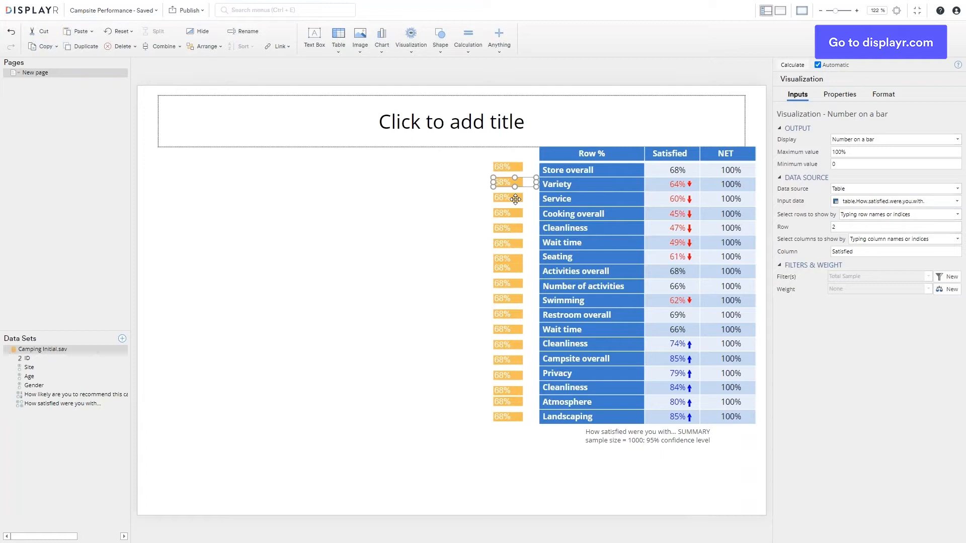
Set the bars beside "Service", "Cooking overall" and the "Cleanliness" row below it to show table rows 3, 4 and 5
click(515, 199)
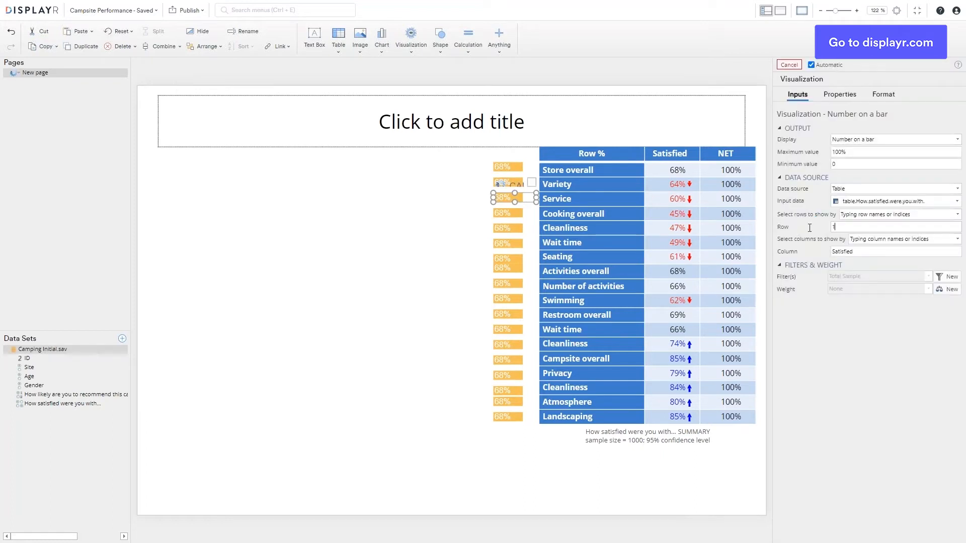
click(508, 212)
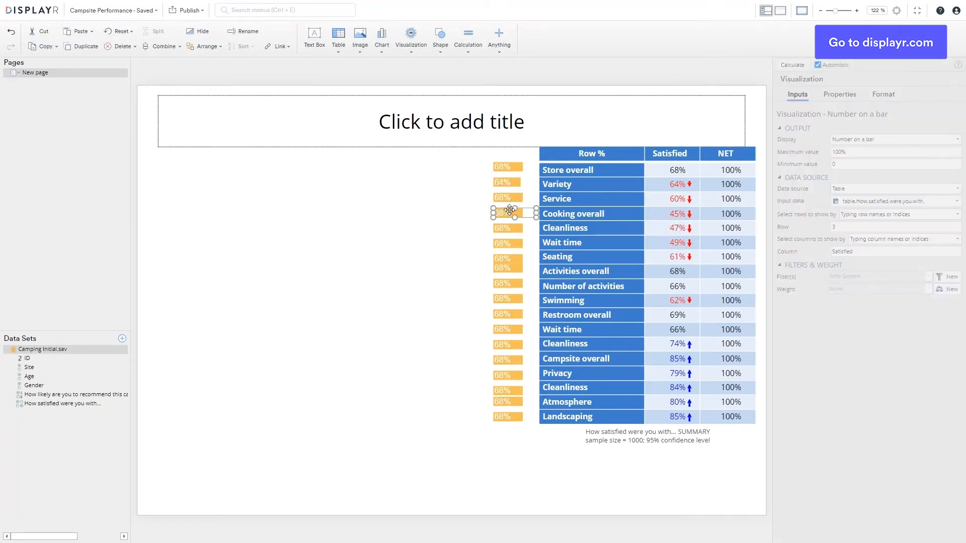
drag(852, 228, 806, 227)
text(4)
click(509, 229)
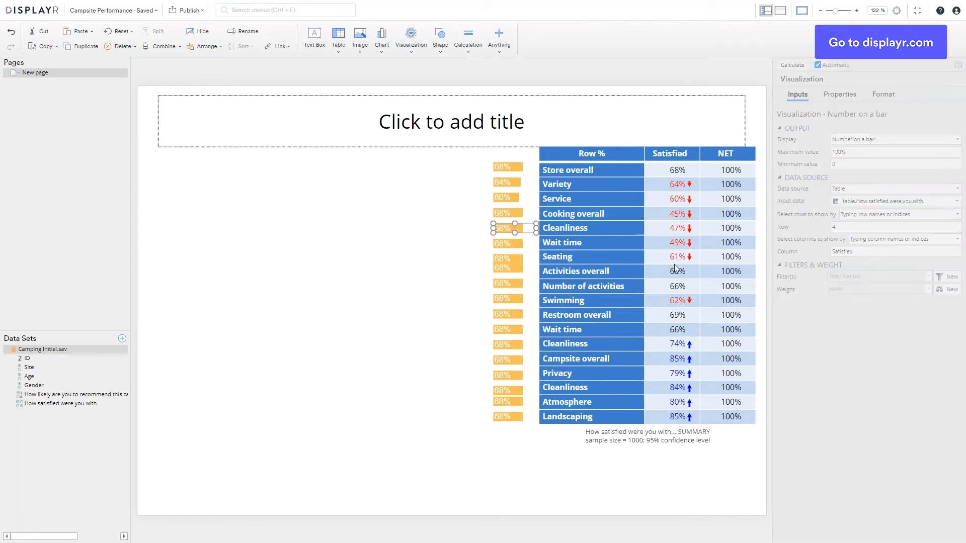
drag(850, 228, 816, 238)
text(5)
Set the bars beside the upper "Wait time" row and "Seating" to show table rows 6 and 7
click(514, 244)
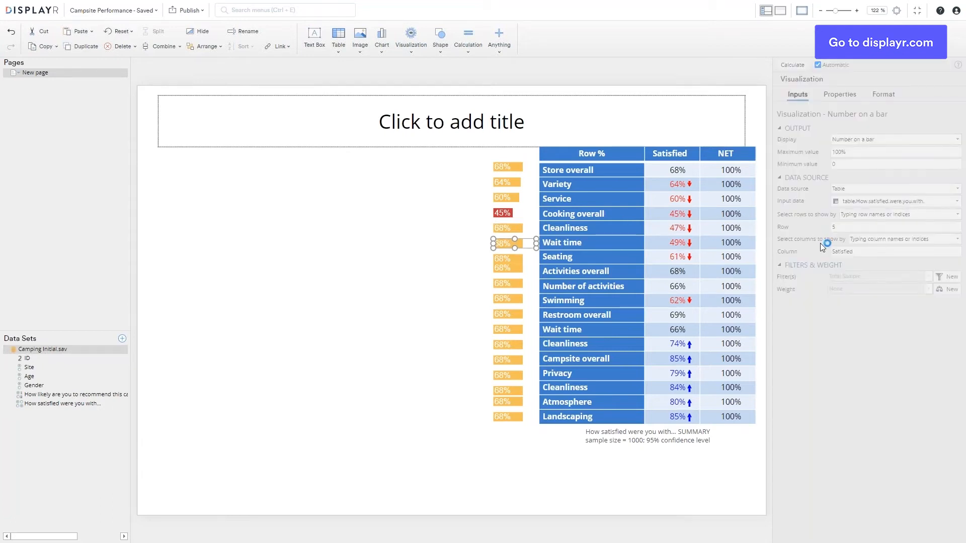
drag(849, 228, 791, 266)
text(6)
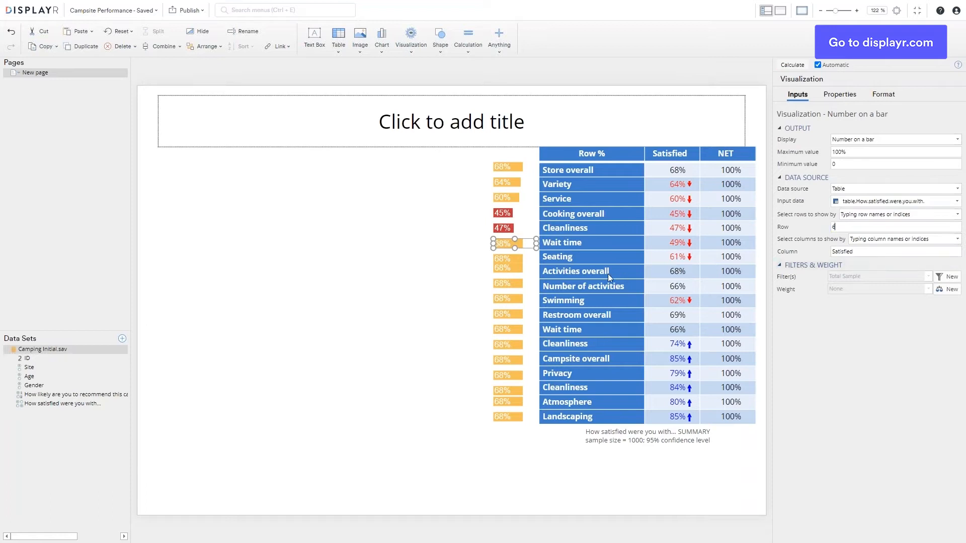
click(507, 265)
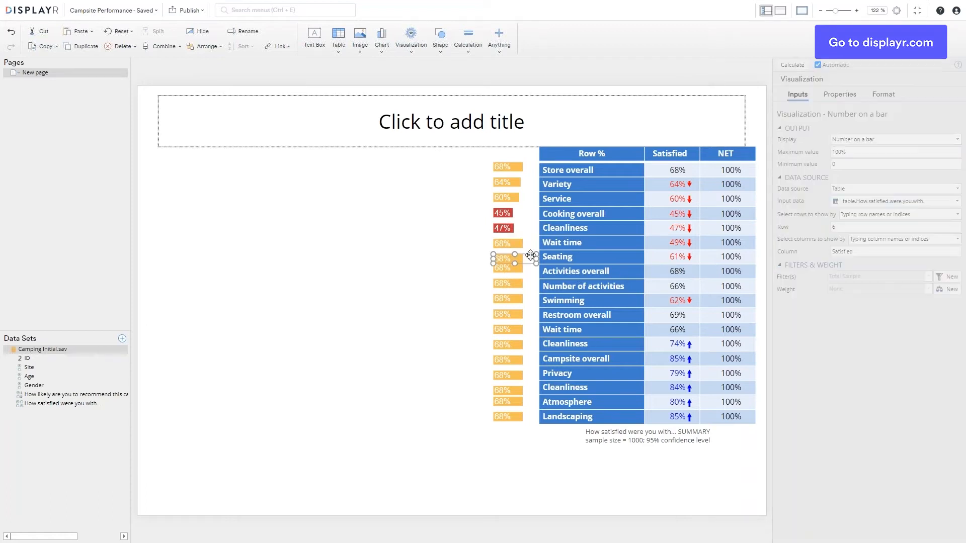
double_click(842, 229)
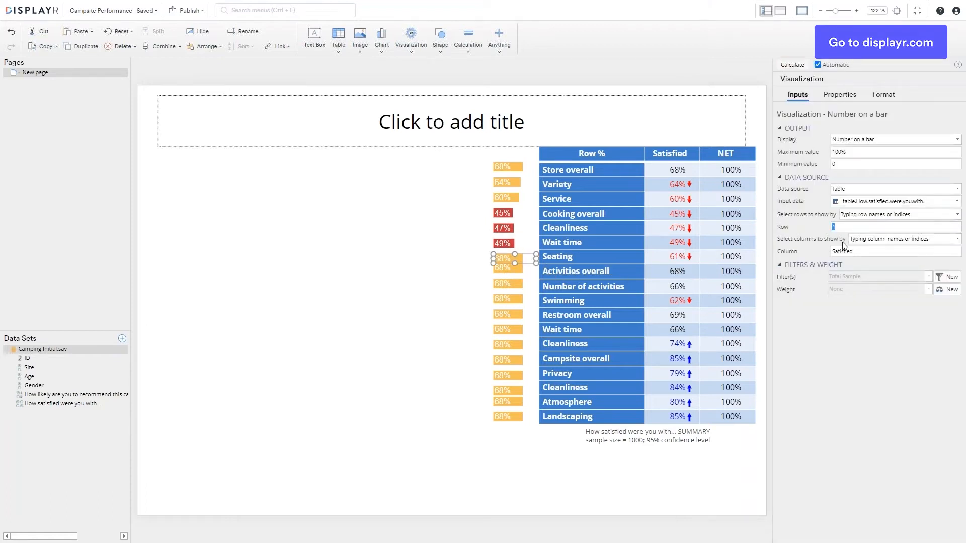
Set the bars beside "Activities overall", "Number of activities" and "Swimming" to show table rows 8, 9 and 10
click(516, 268)
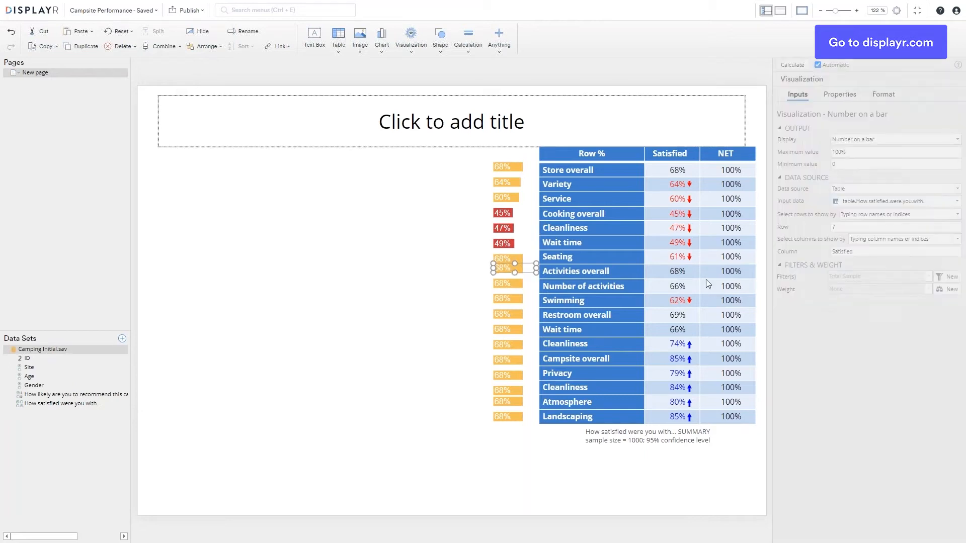
double_click(834, 227)
text(8)
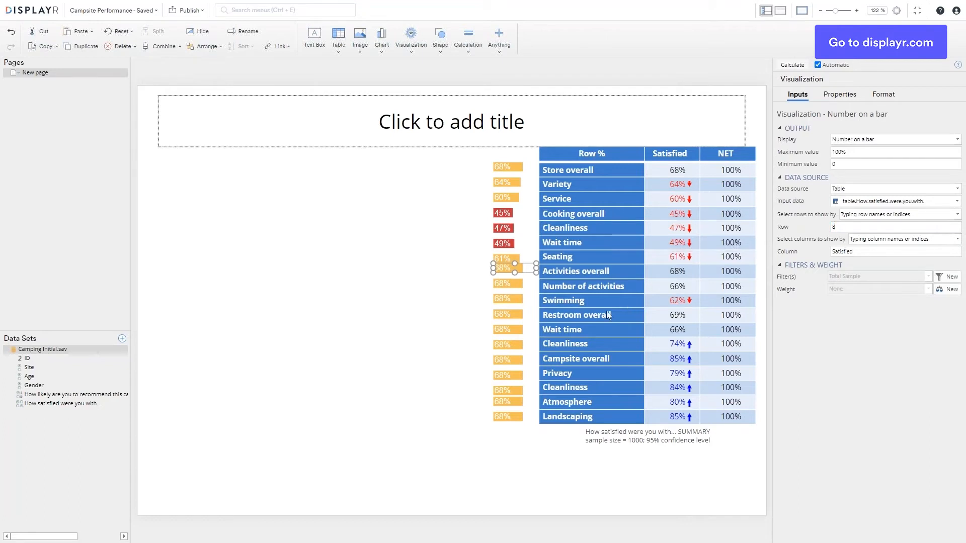
click(516, 285)
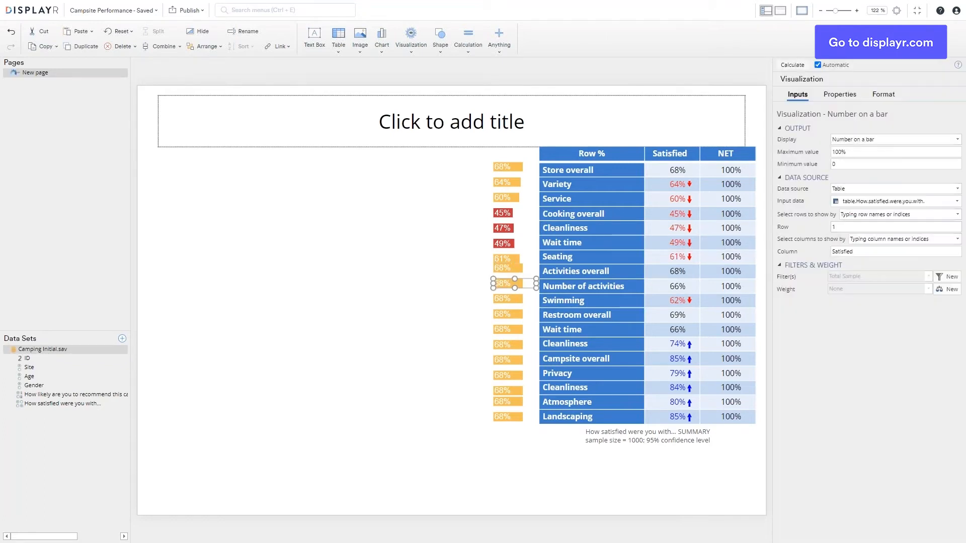
text(9)
click(512, 298)
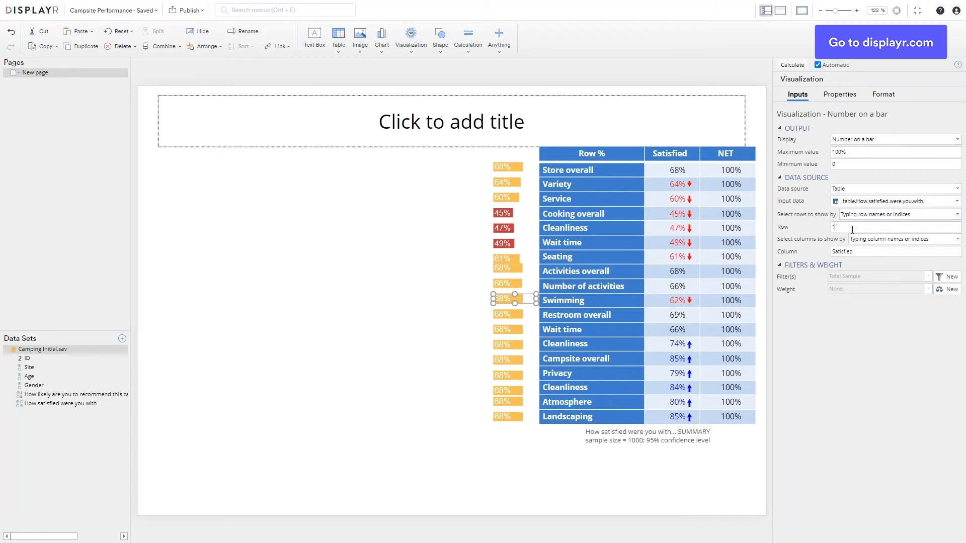
Set the bars beside "Restroom overall" and the "Wait time" row below it to show table rows 11 and 12
click(501, 312)
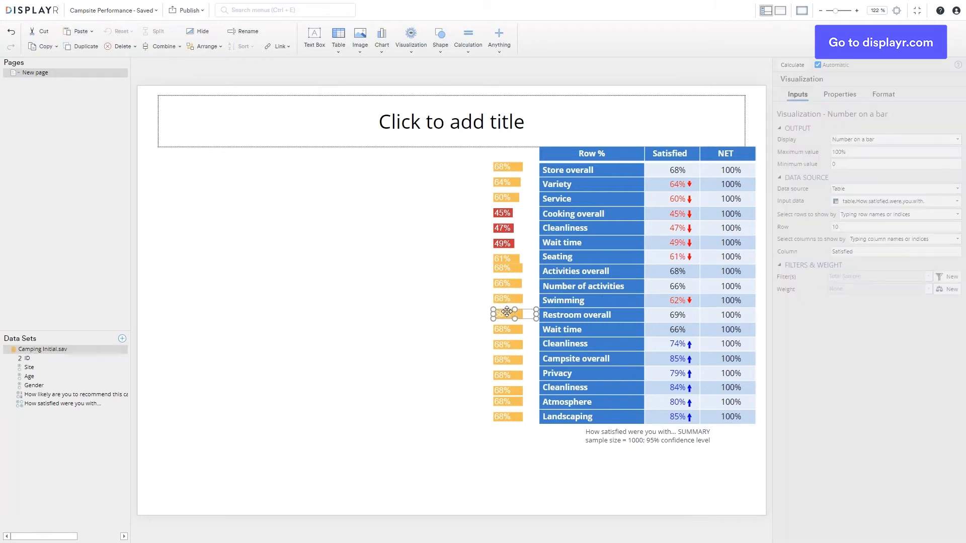
click(862, 228)
text(1)
click(519, 328)
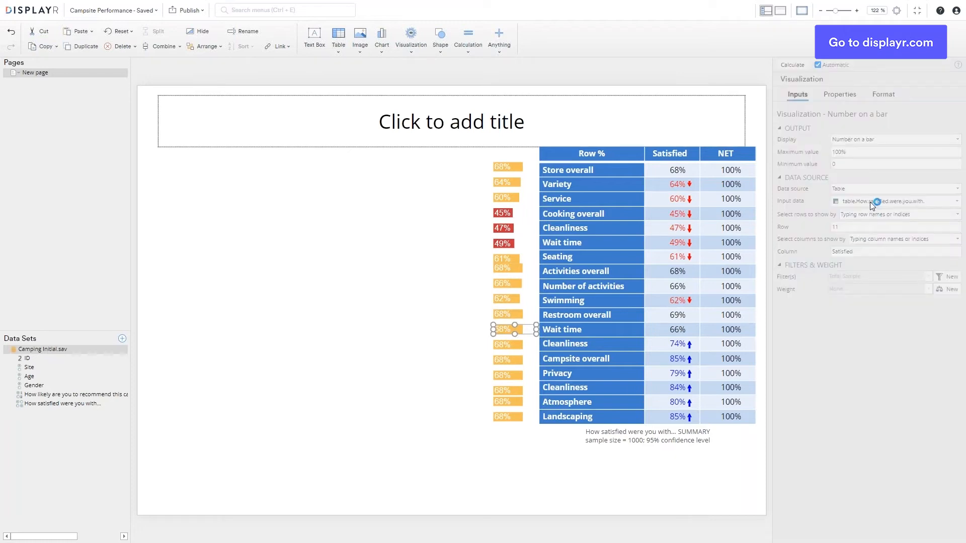
click(859, 227)
text(2)
Set the bar beside the restroom "Cleanliness" row to table row 13 and the "Campsite overall" bar to row 14
click(521, 342)
click(856, 230)
text(3)
click(497, 359)
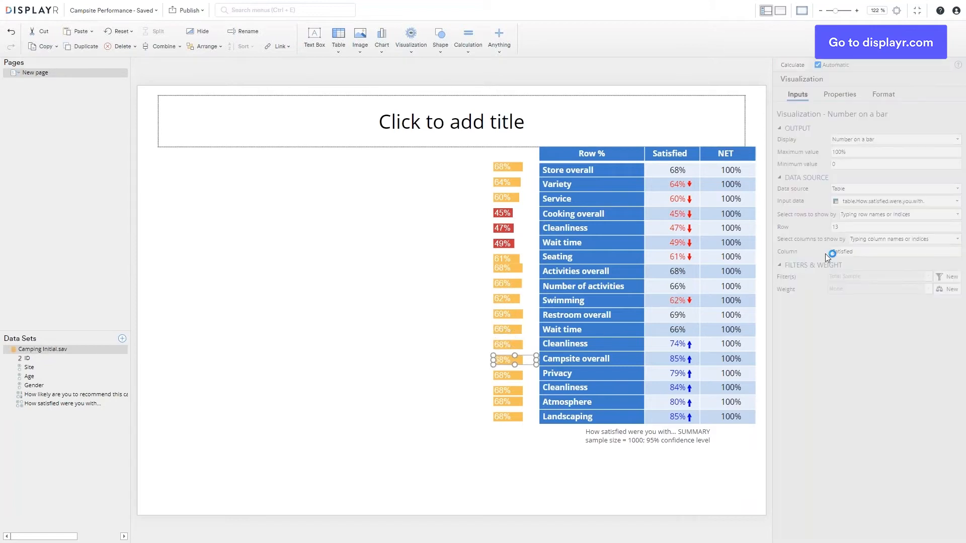
click(847, 229)
text(4)
Set the bars beside "Privacy" and the campsite "Cleanliness" row to show table rows 15 and 16
click(503, 375)
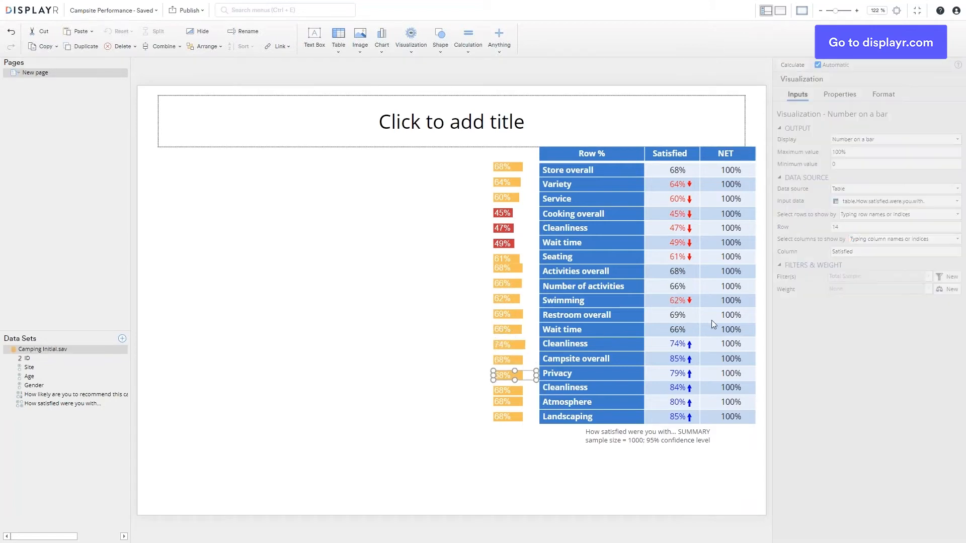
click(854, 228)
text(5)
click(503, 390)
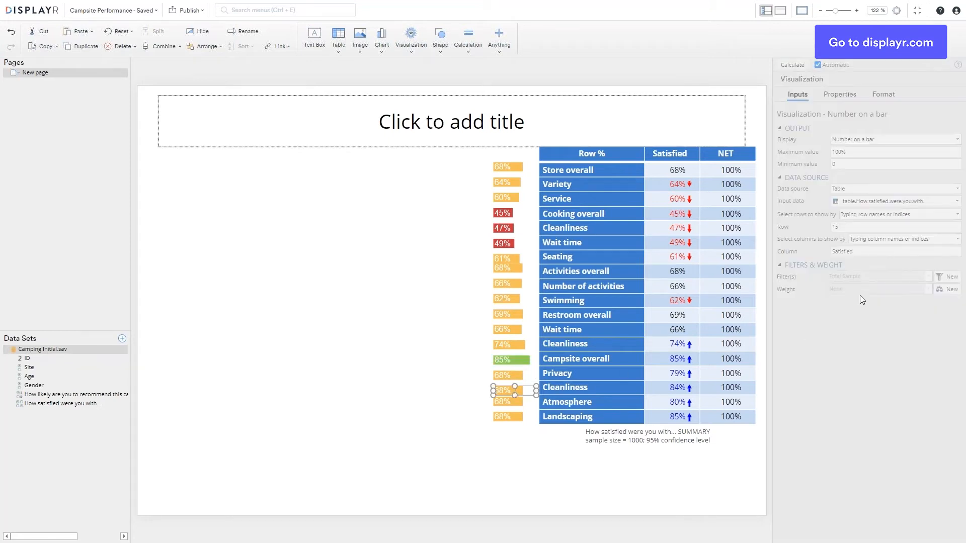
click(860, 227)
text(6)
Set the last two bars, beside "Atmosphere" and "Landscaping", to show table rows 17 and 18
click(503, 401)
click(852, 227)
text(7)
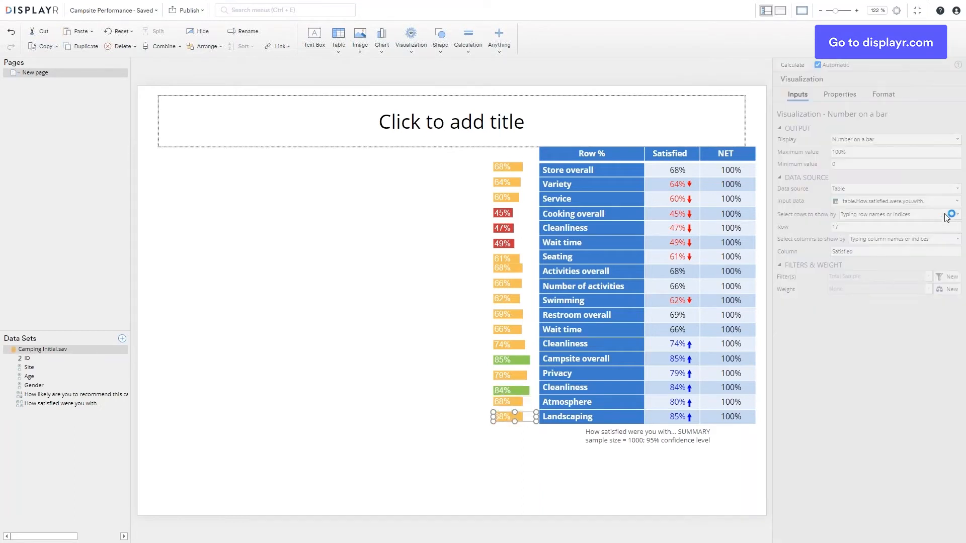
key(BackSpace)
text(8)
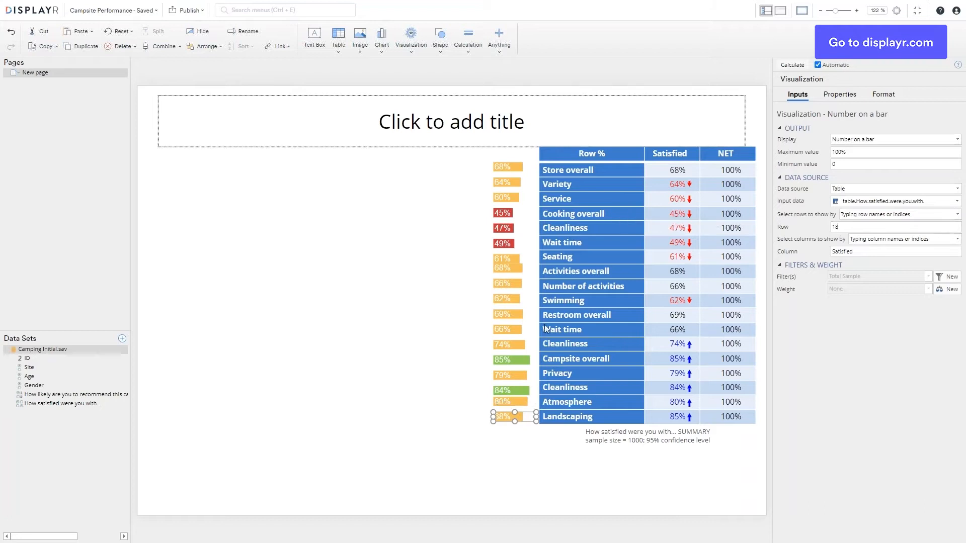
click(454, 320)
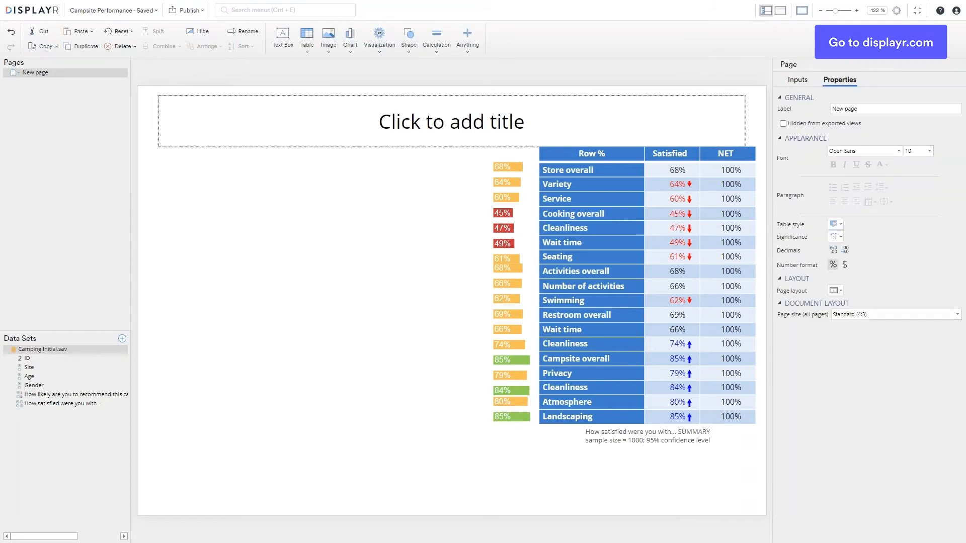
Insert the image Campground_Background.png from the computer onto the page
click(328, 44)
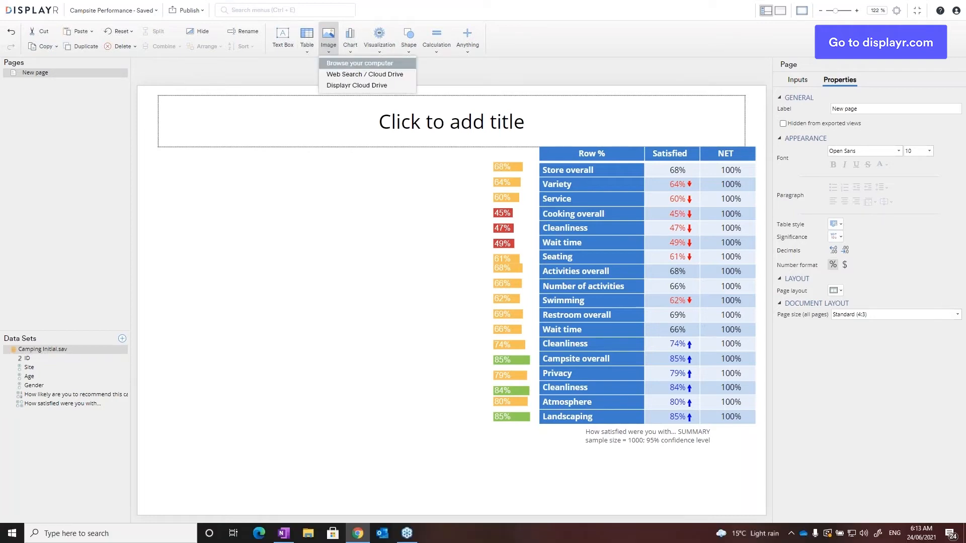
click(351, 64)
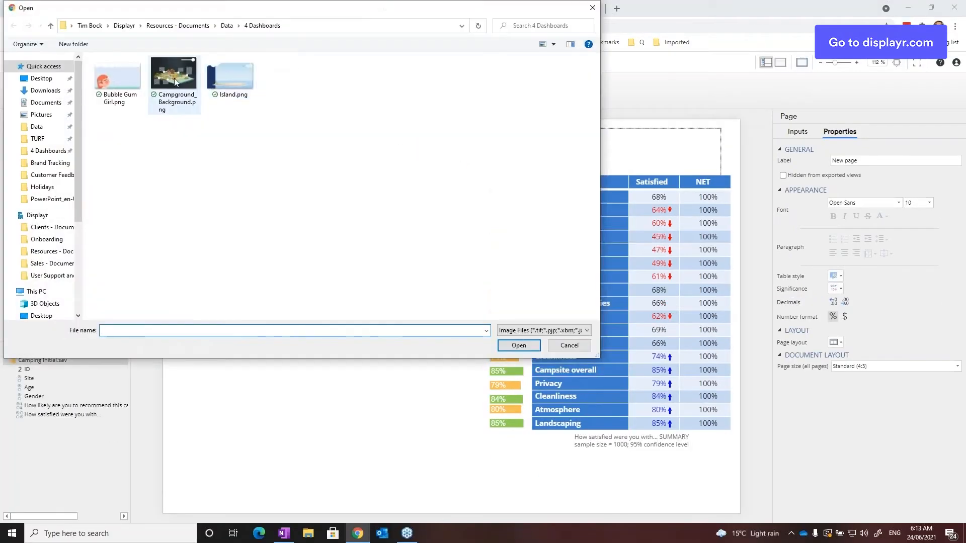
click(174, 77)
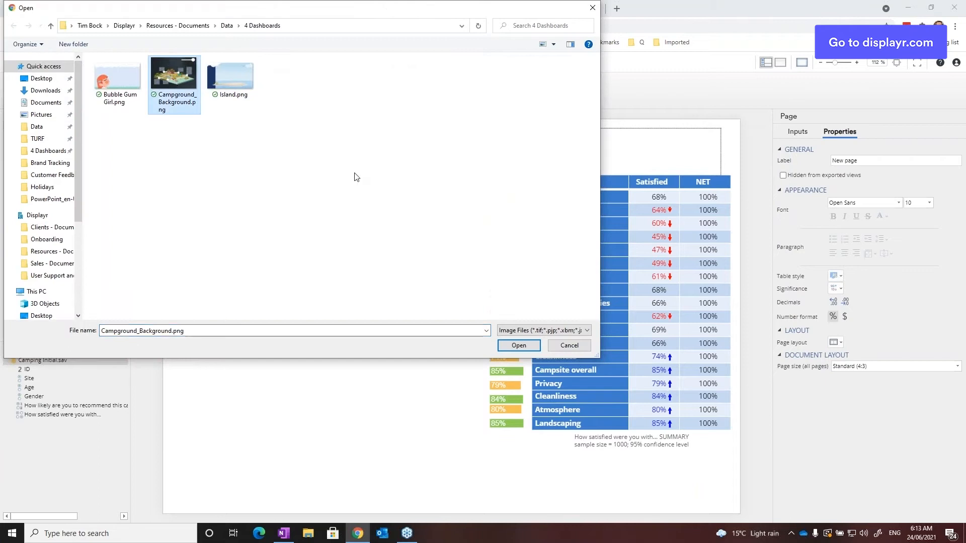
click(519, 345)
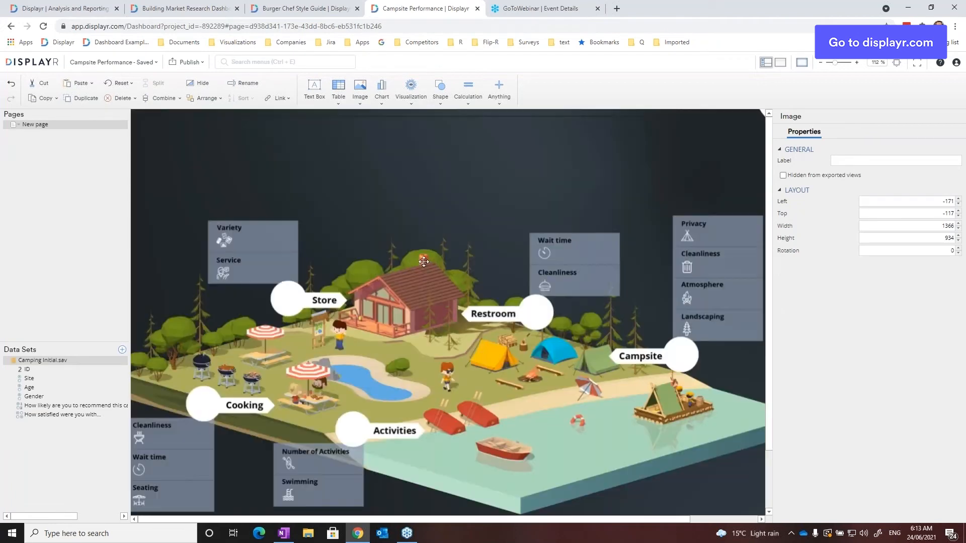
Align the campground image with the page's top-left corner and resize it to 1024 by 700 to fill the page
click(821, 64)
click(820, 64)
click(821, 64)
click(820, 64)
drag(320, 168, 382, 210)
scroll(753, 429, down, 2)
drag(760, 466, 635, 399)
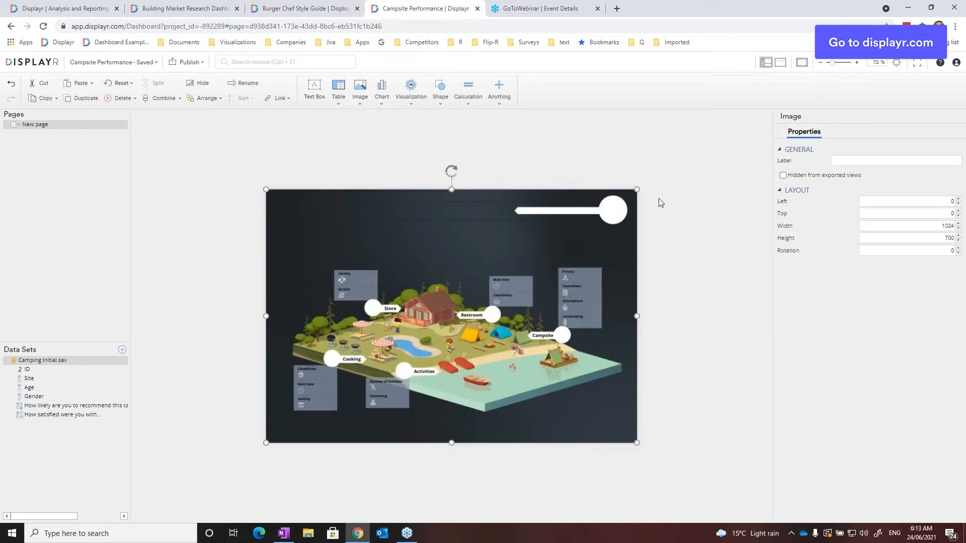
Send the campground image to the back, behind the bars and the table
right_click(403, 308)
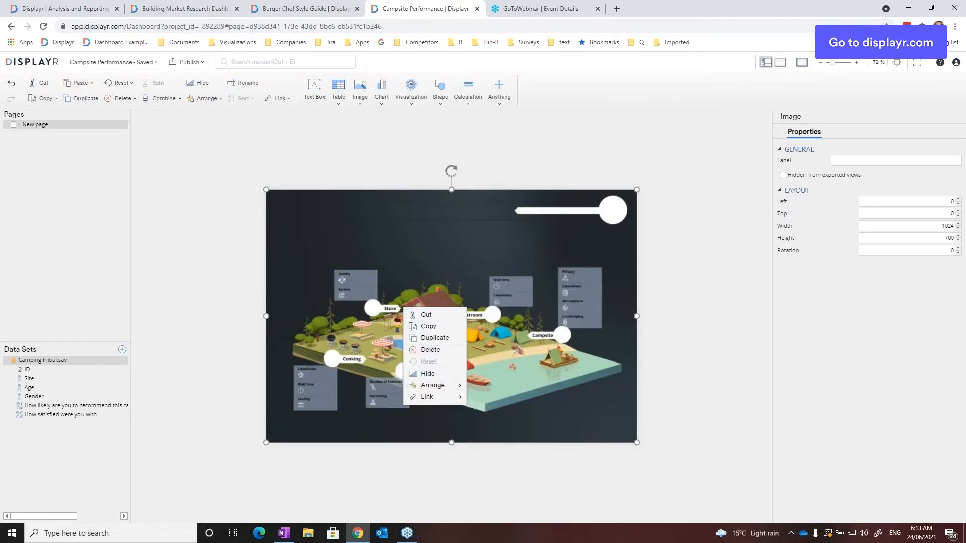
mouse_move(445, 385)
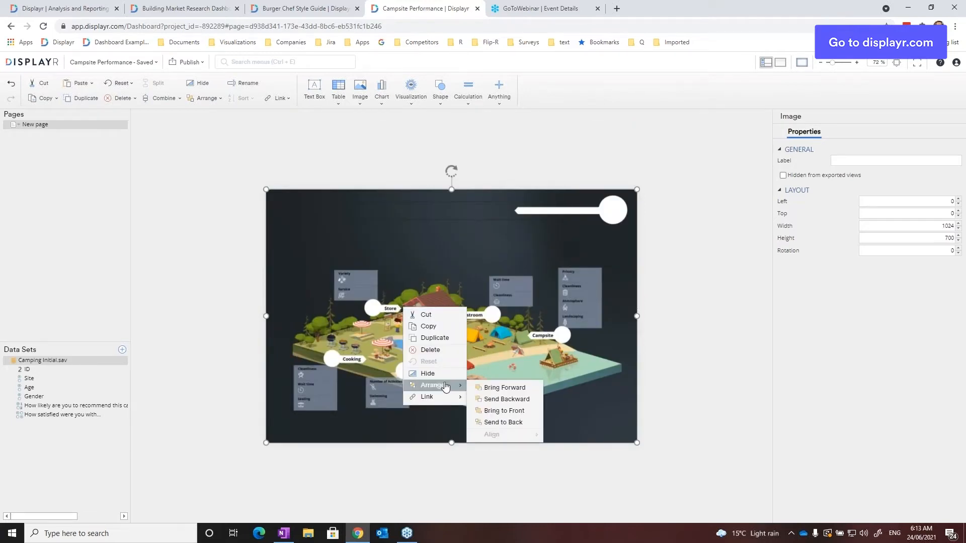
click(516, 422)
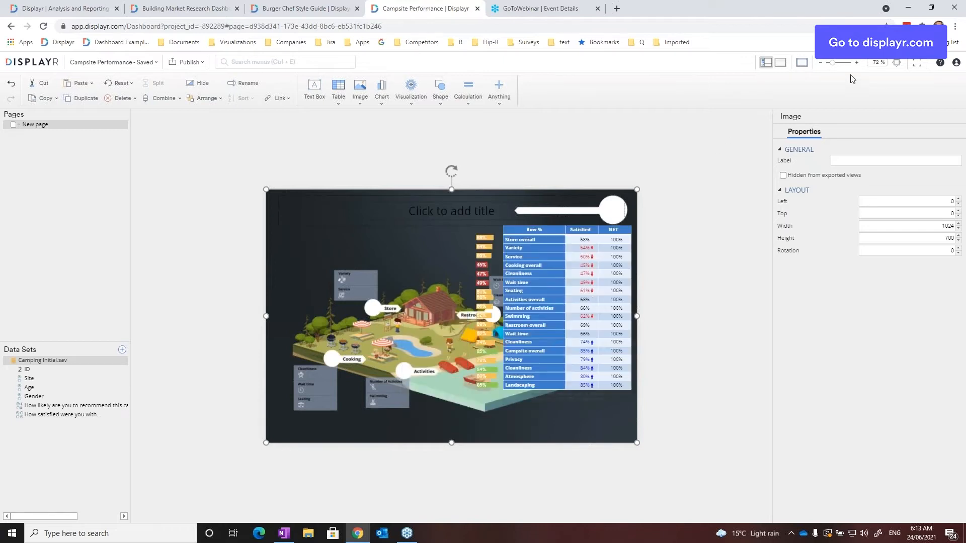
Move the satisfaction table sideways so it hangs over the page's right edge, uncovering the campground illustration
click(896, 63)
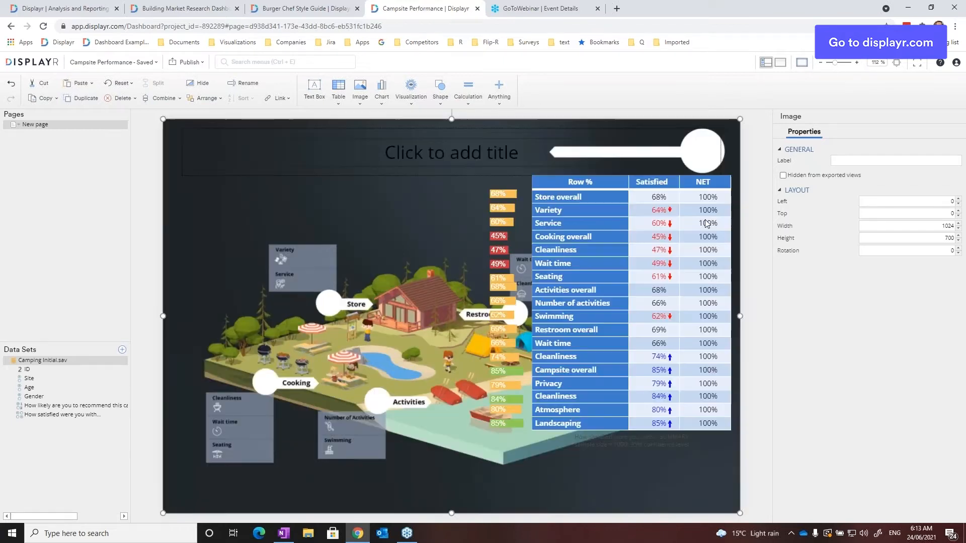
click(579, 176)
drag(580, 176, 707, 205)
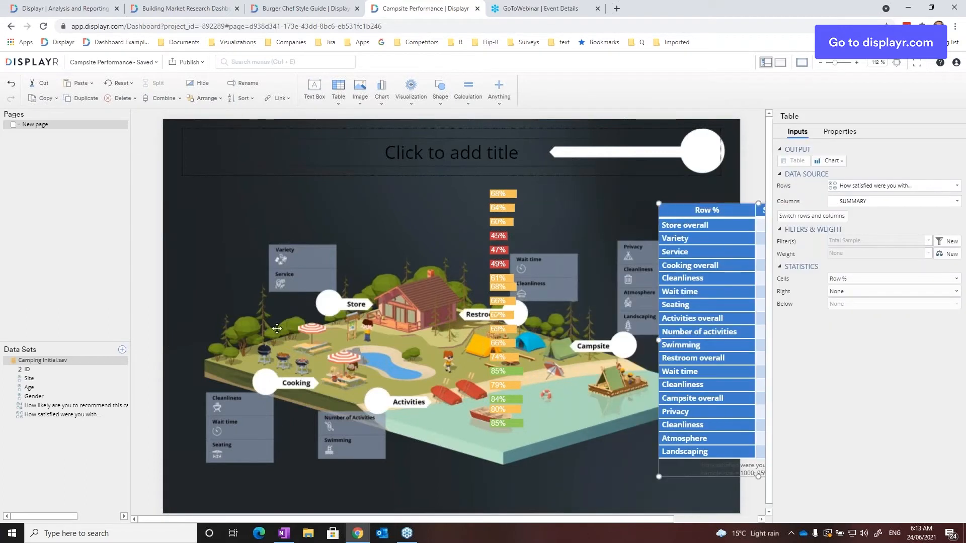
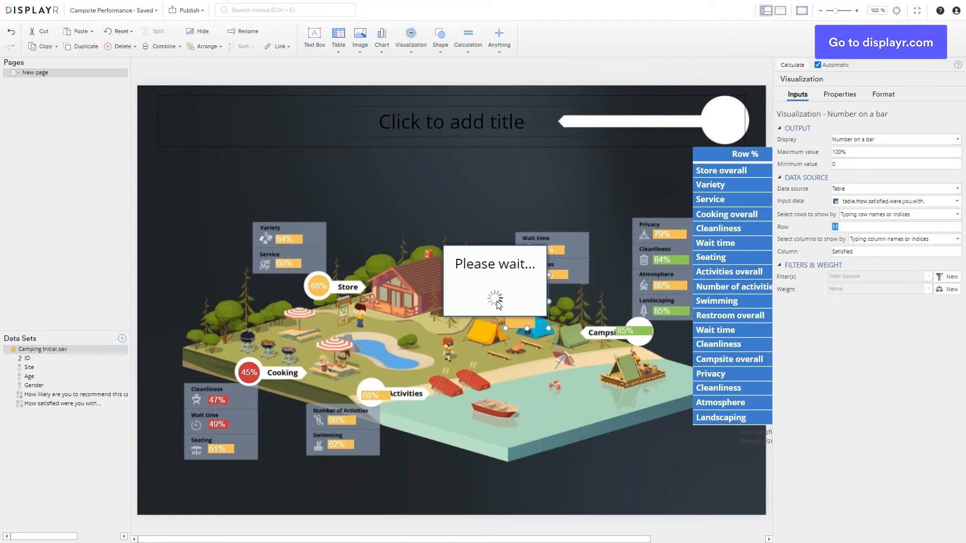
Set the copied oval near "Restroom" to show table row 11 and place it in the white circle beside that label
click(455, 295)
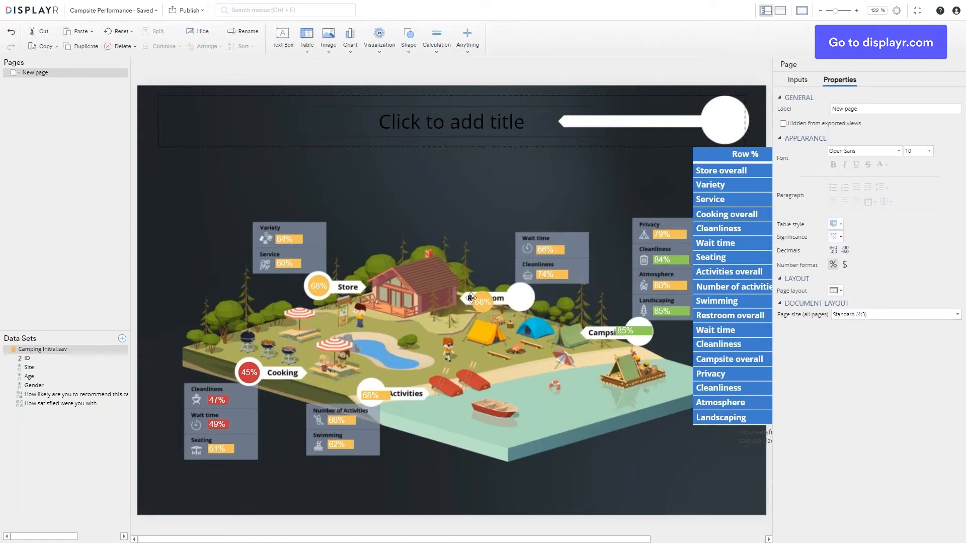
click(471, 298)
click(846, 199)
text(11)
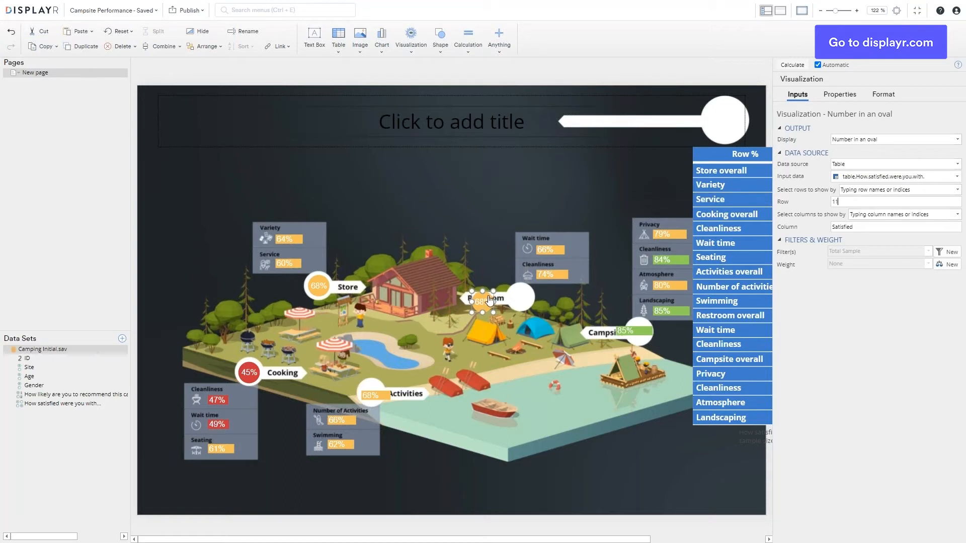
drag(490, 301, 533, 294)
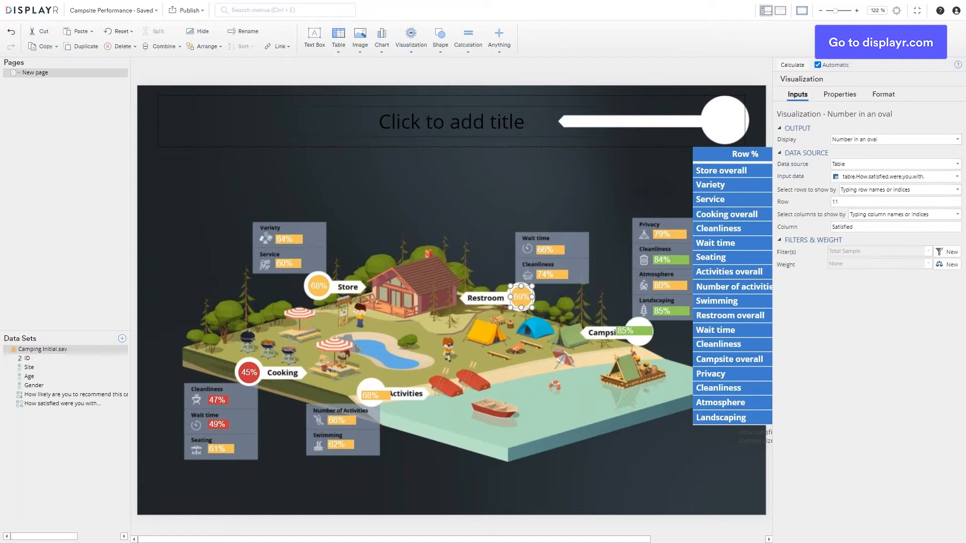
Duplicate the "Restroom" oval, set the copy to row 14, and let it replace the bar in the "Campsite" circle
click(87, 48)
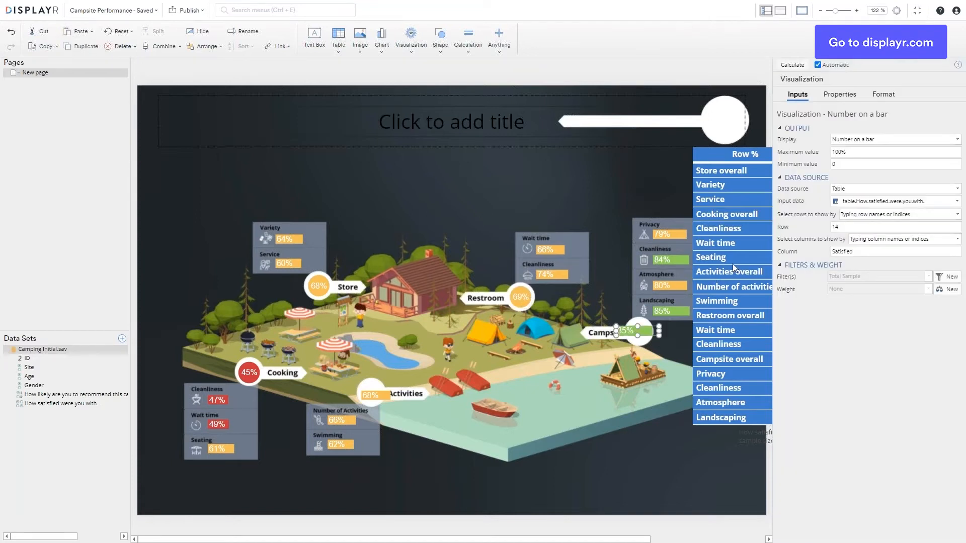
click(617, 336)
double_click(855, 225)
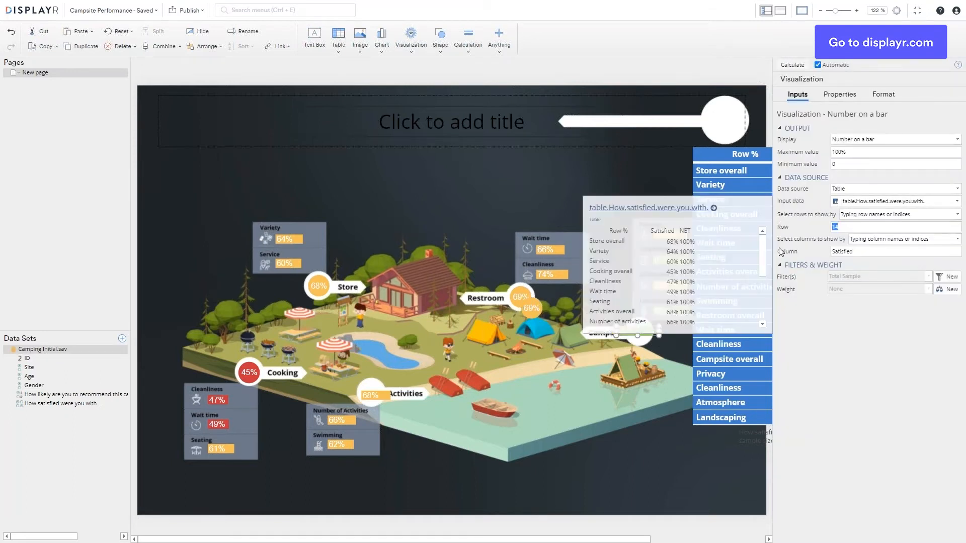
click(548, 311)
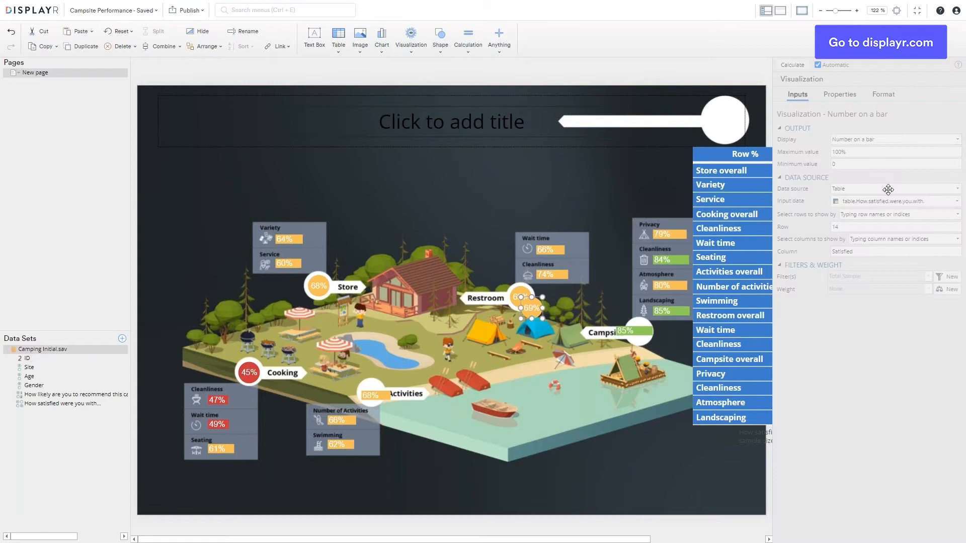
click(616, 332)
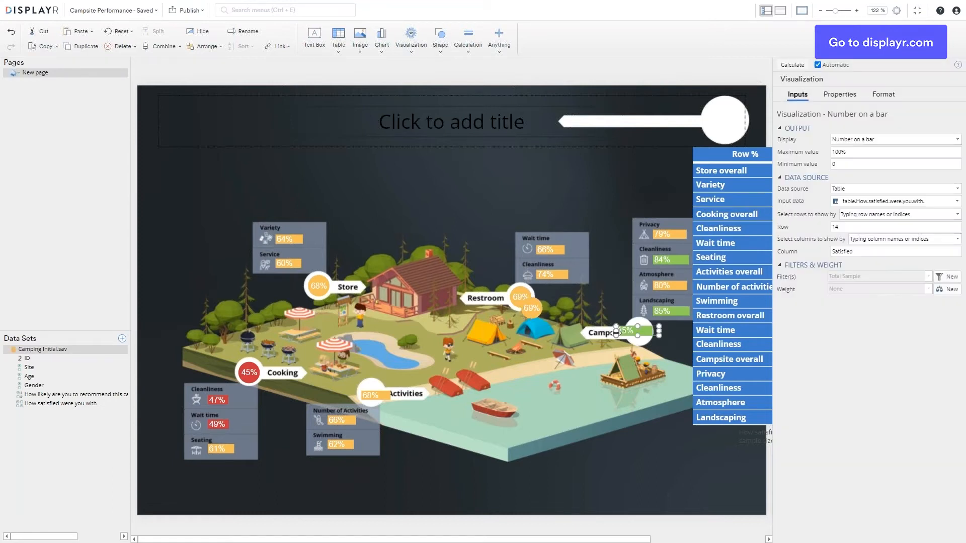
click(622, 250)
drag(534, 305, 639, 335)
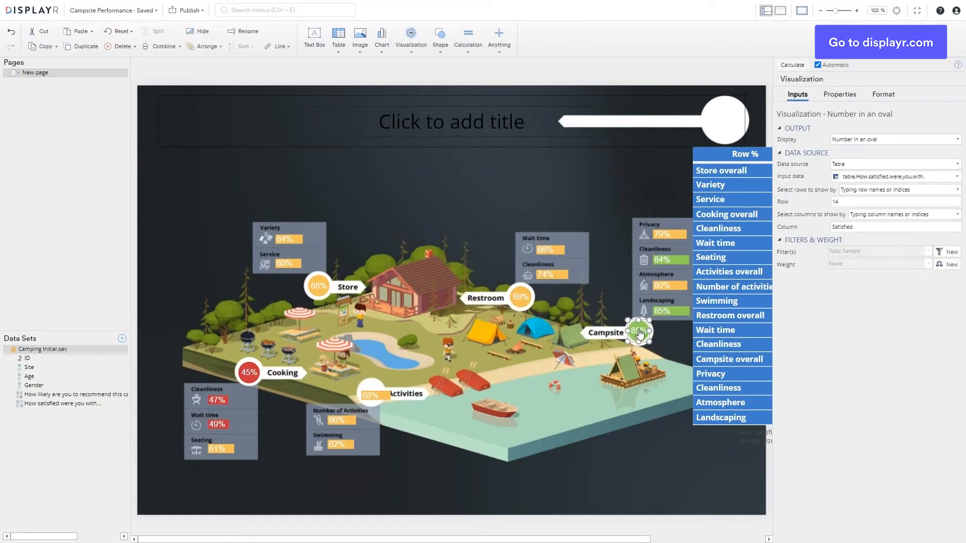
Hide the satisfaction table from viewers and move it off the illustration, just below the page's lower edge
click(762, 156)
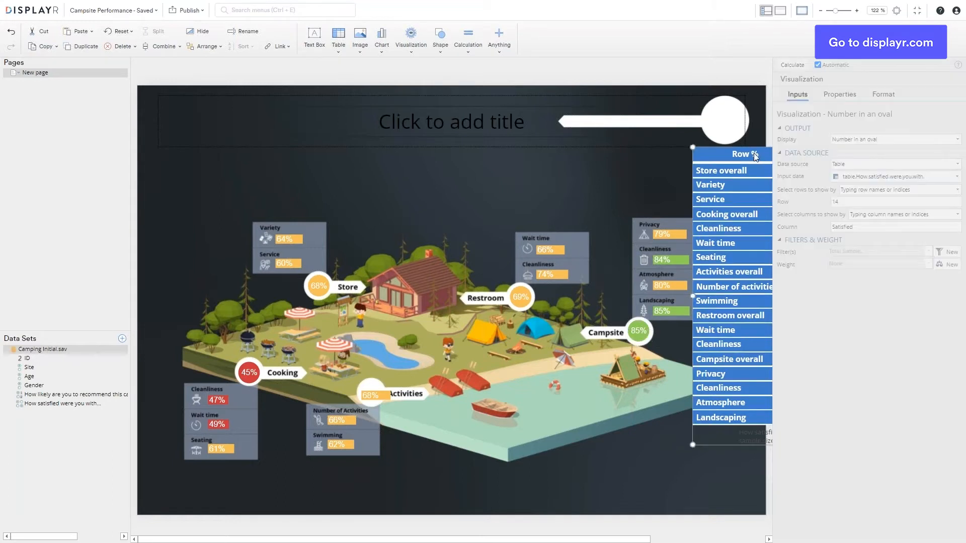
click(198, 30)
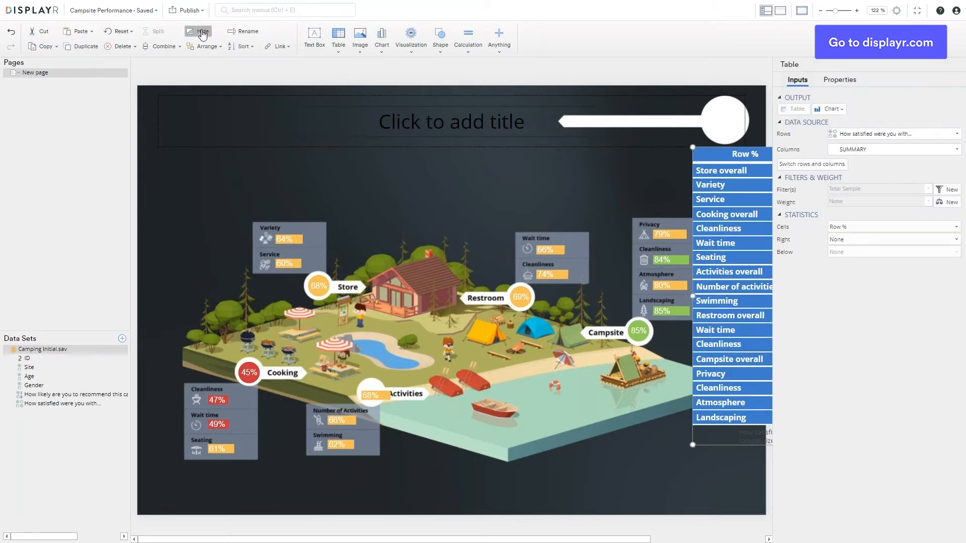
drag(746, 147, 347, 513)
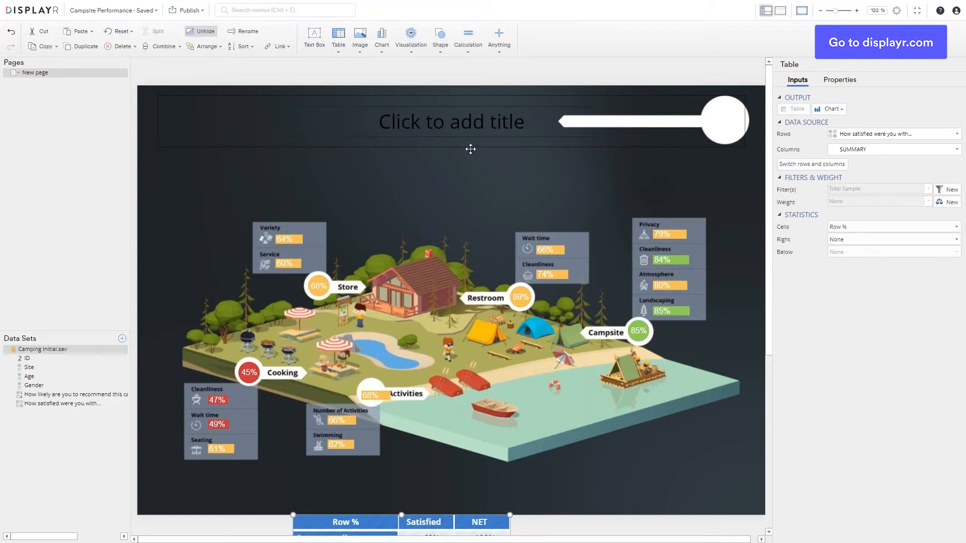
Copy the "Cooking" oval into the "Activities" circle, replacing the bar there, and set the copy to row 8
click(255, 371)
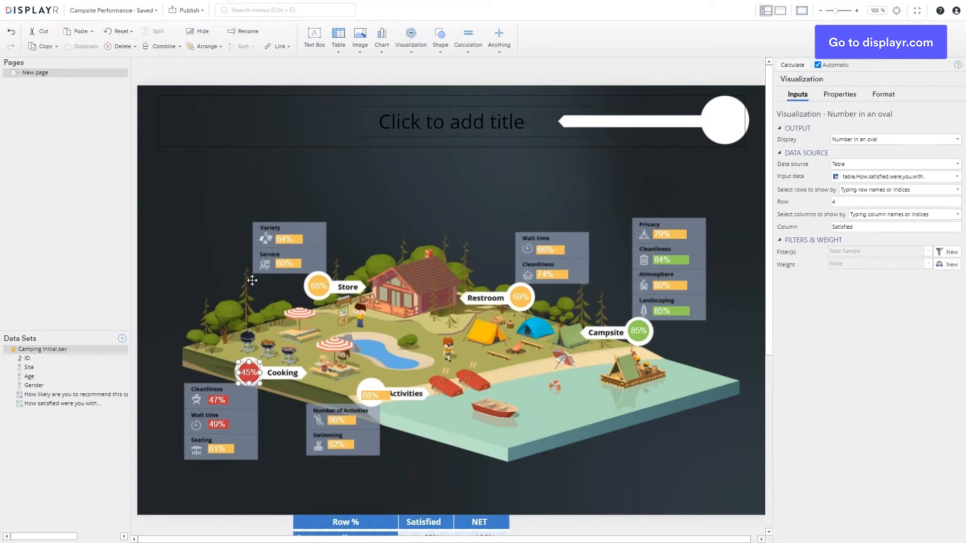
drag(261, 371, 384, 398)
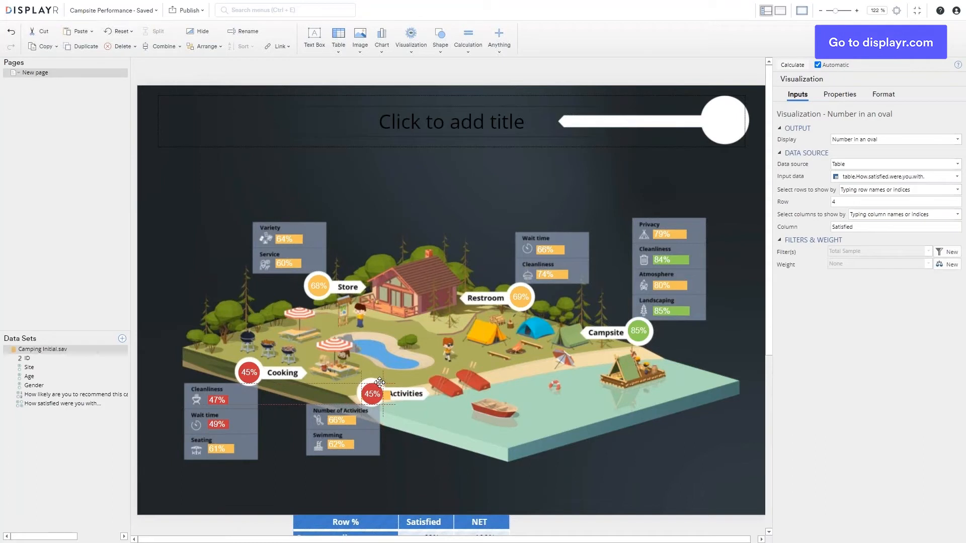
click(395, 397)
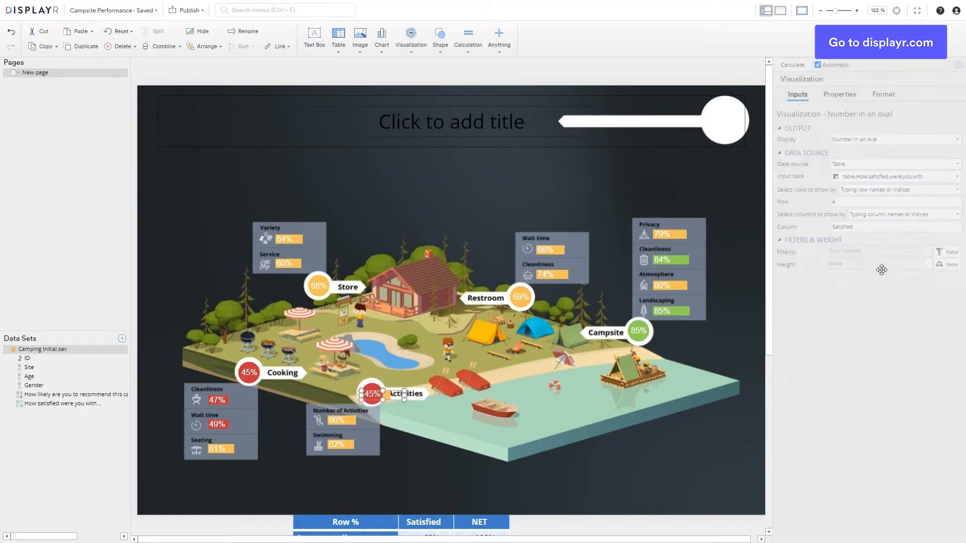
click(484, 382)
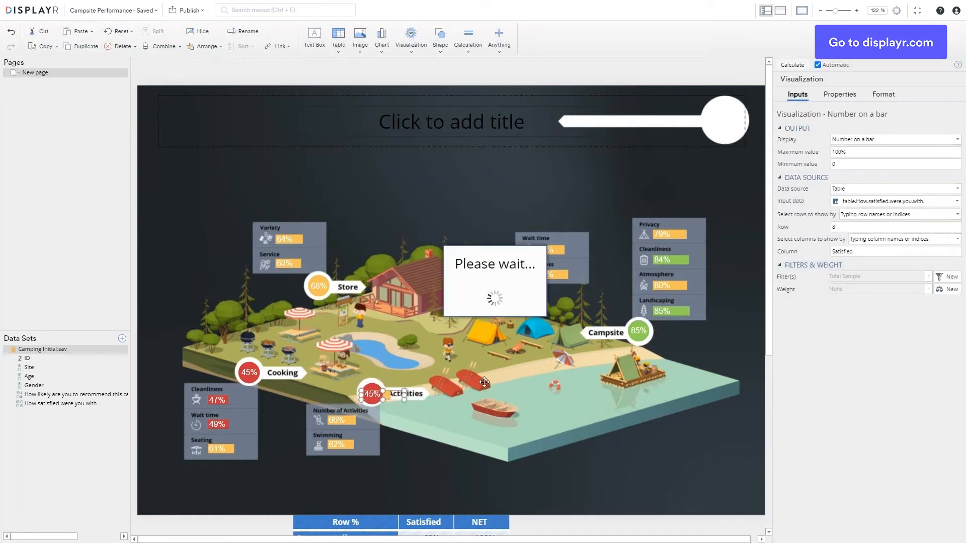
click(379, 396)
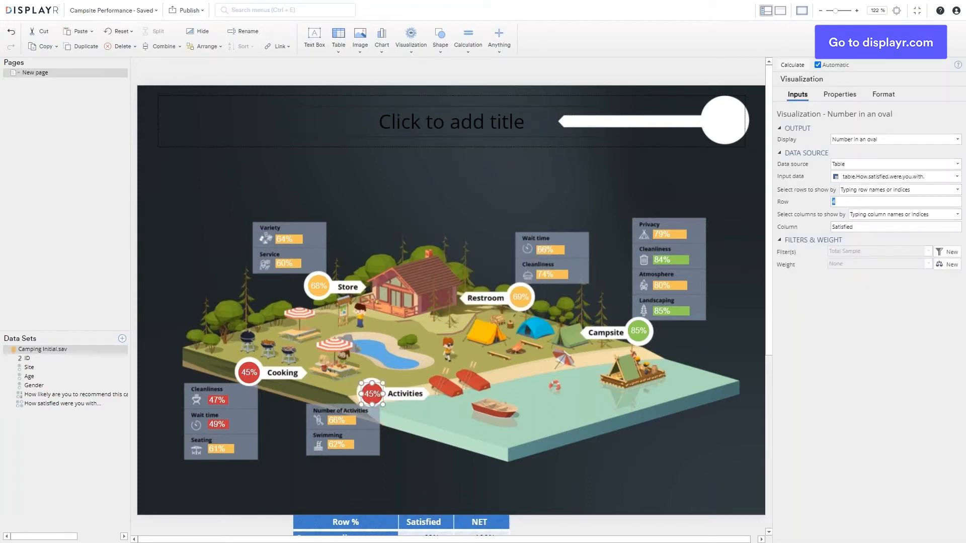
click(633, 459)
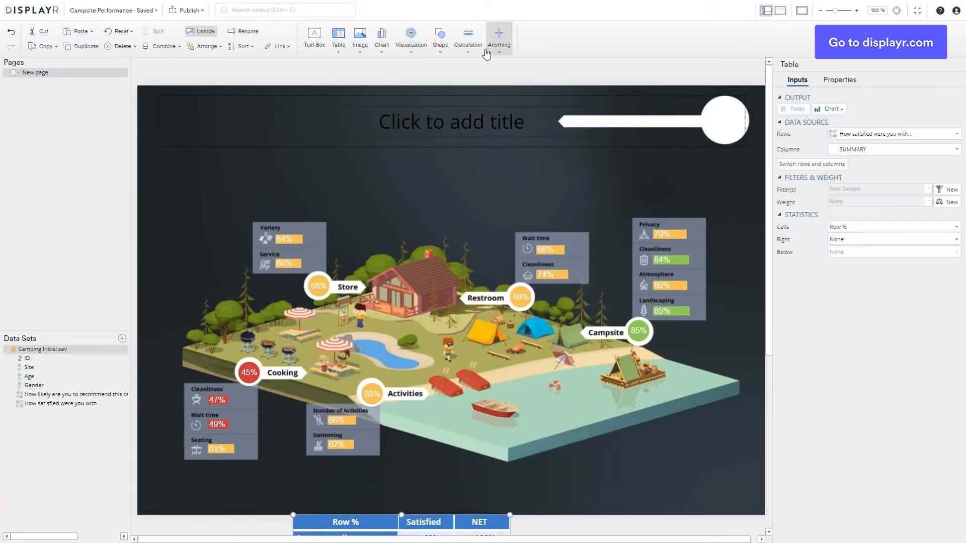
Add a combo box filter based on Site to the satisfaction table, allowing only one category to be selected
click(498, 38)
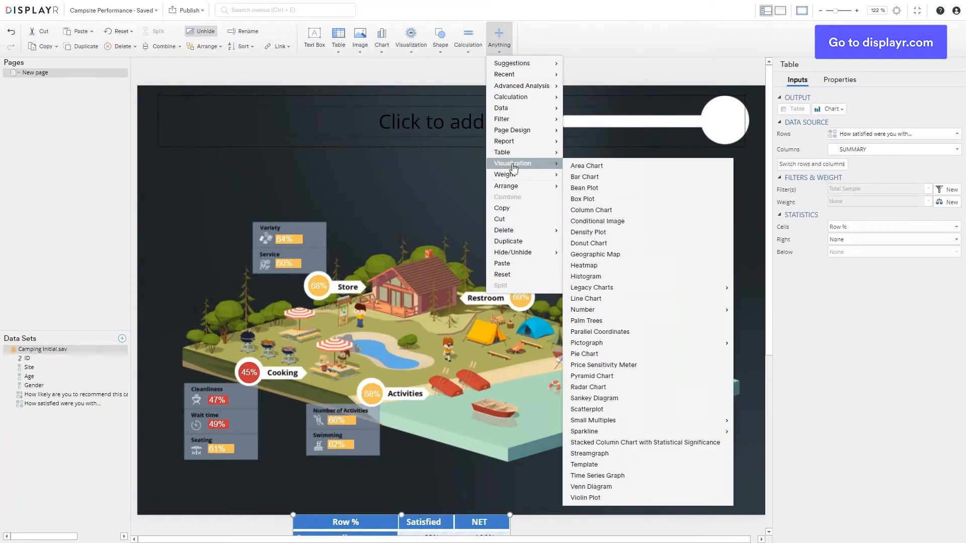
mouse_move(518, 121)
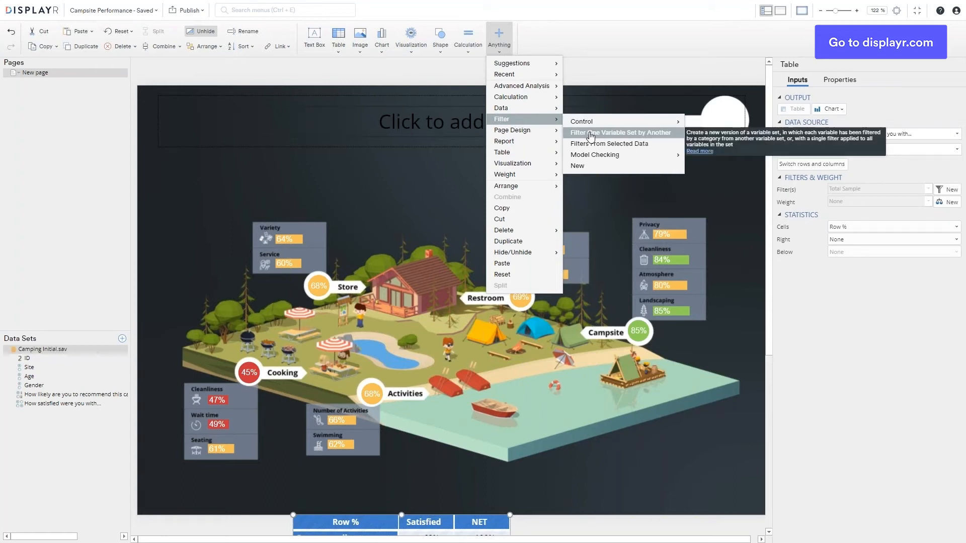
mouse_move(589, 122)
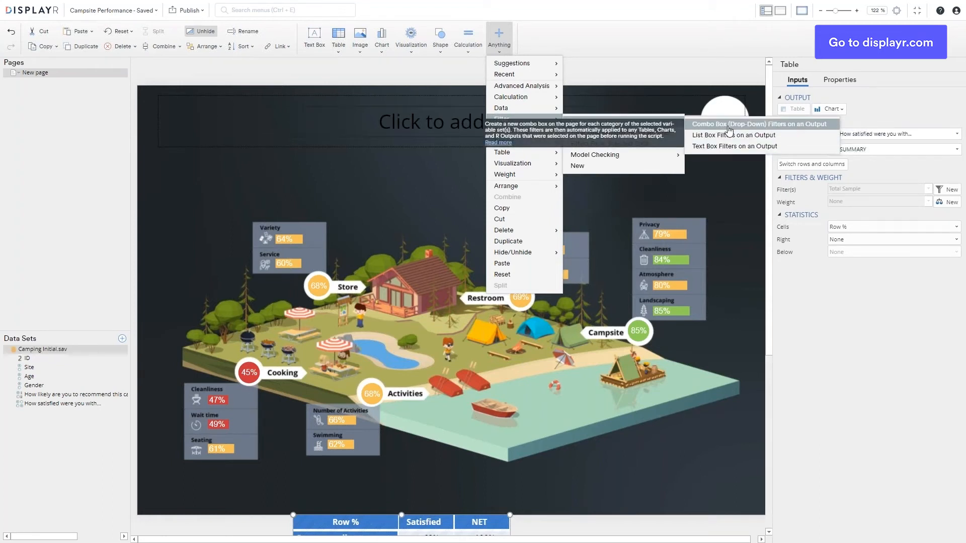
click(727, 126)
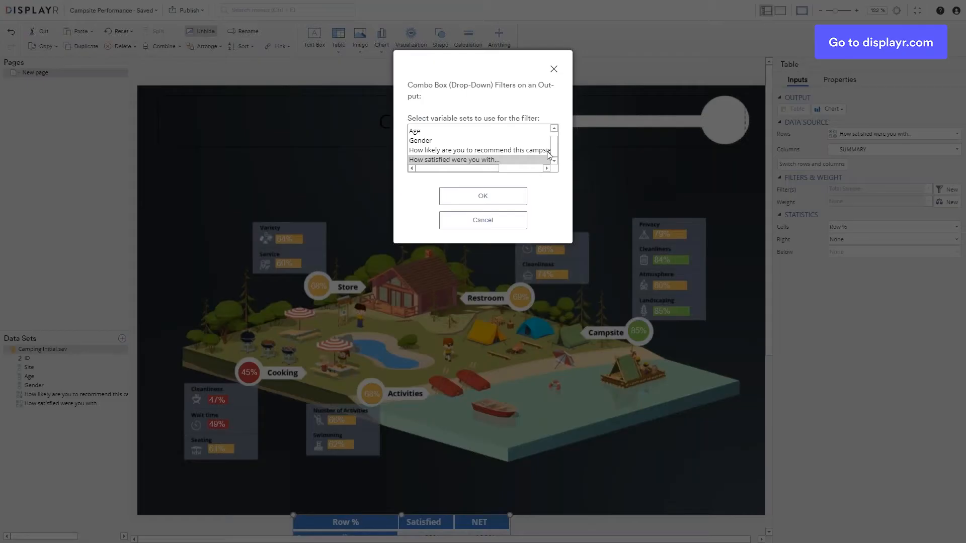
click(548, 152)
scroll(468, 139, up, 1)
click(463, 129)
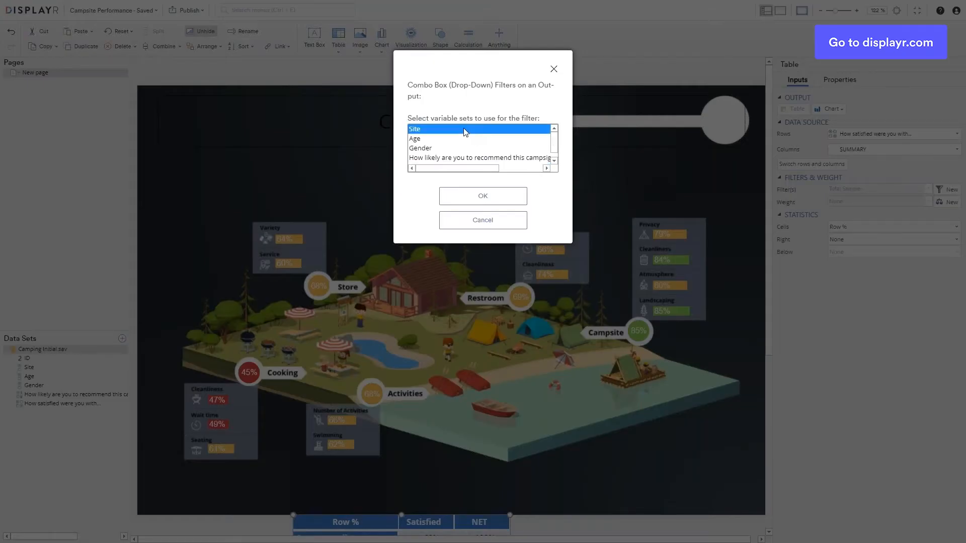
click(482, 196)
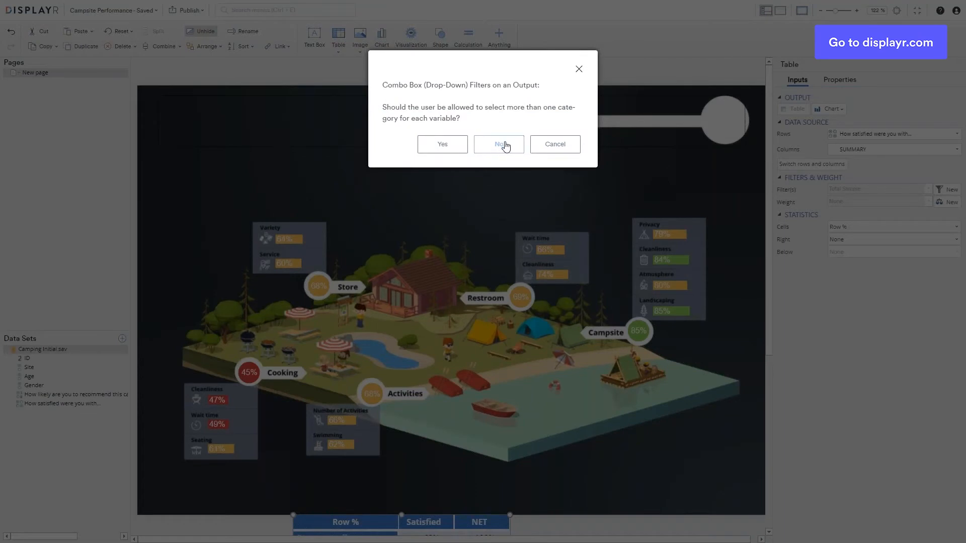
click(505, 146)
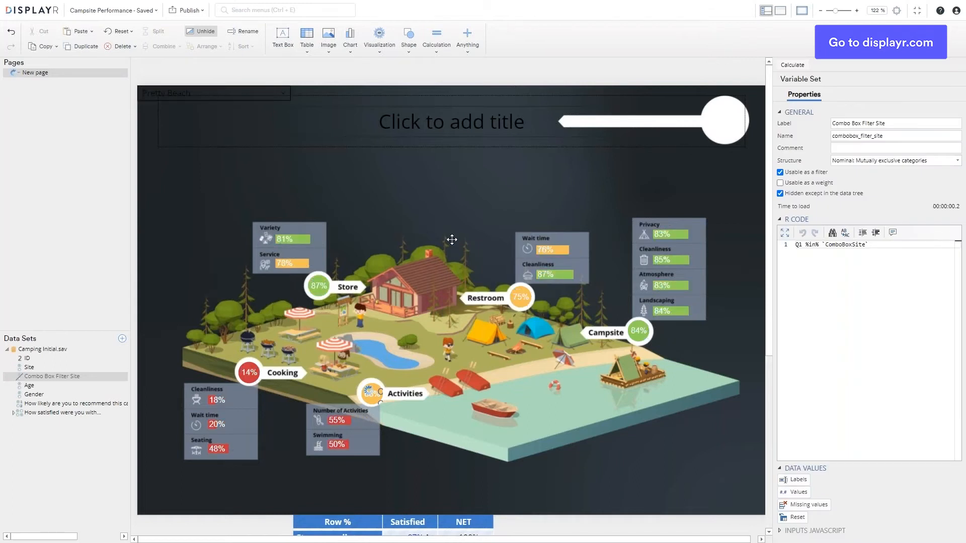
Format the site filter's text as 24-point, bold and white
click(162, 100)
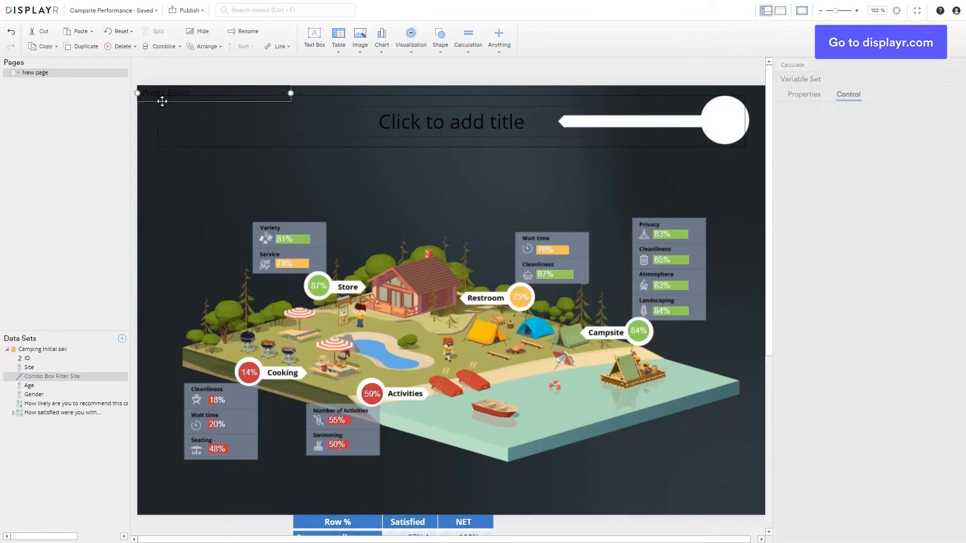
click(957, 164)
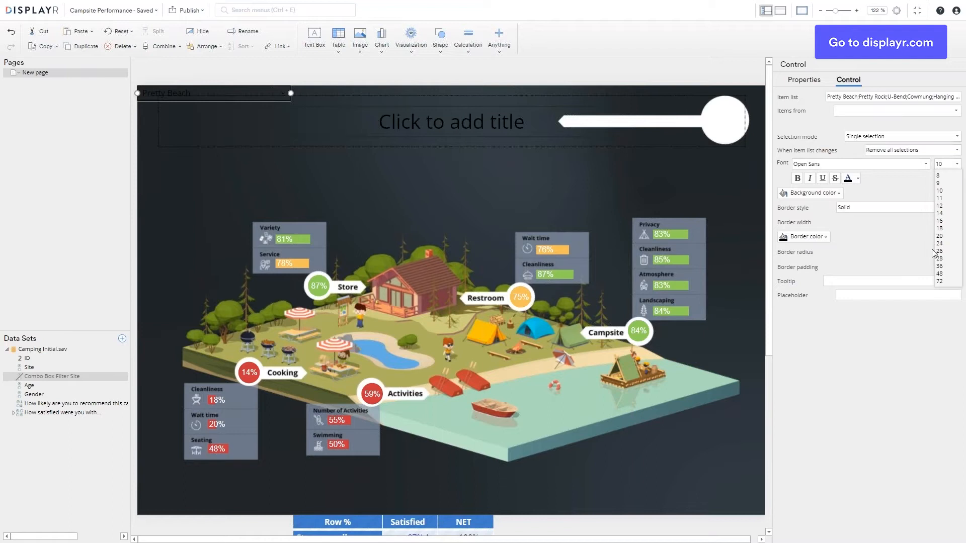
click(940, 243)
click(797, 178)
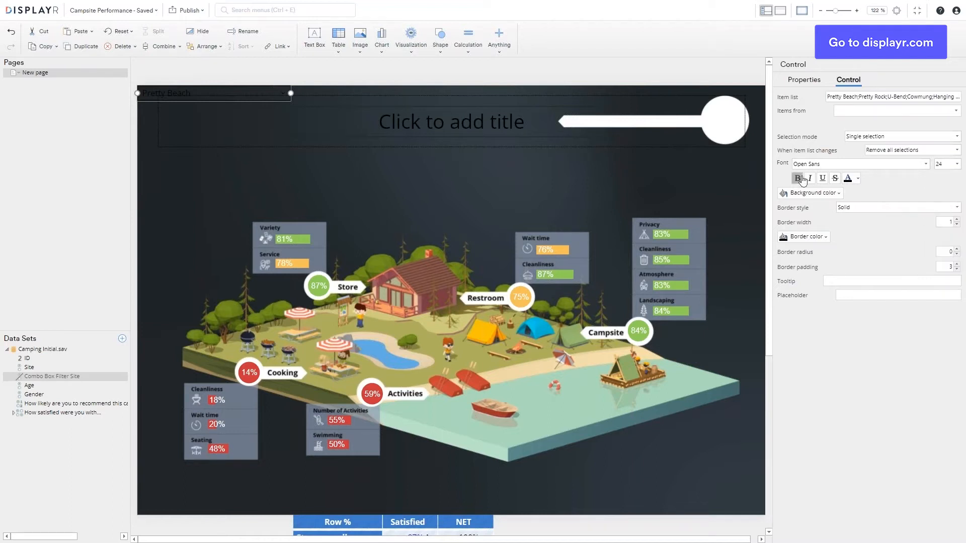
click(857, 180)
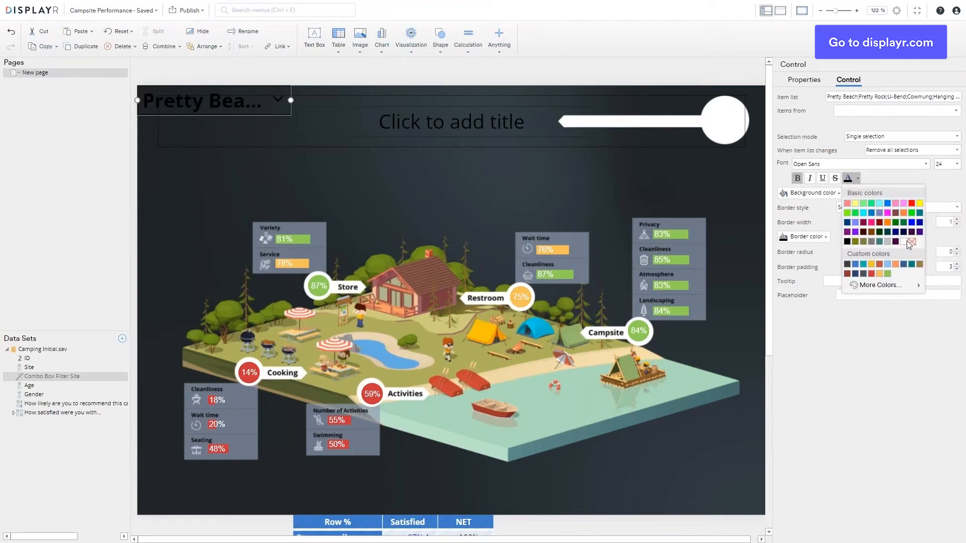
click(906, 245)
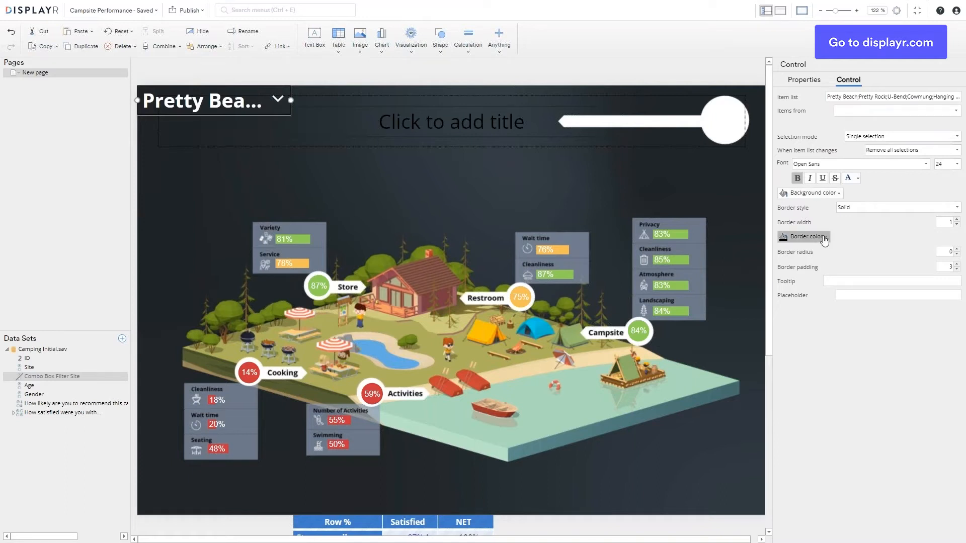
Clear the site filter's border color and widen the box until the full name "Pretty Beach" fits
click(803, 237)
click(843, 302)
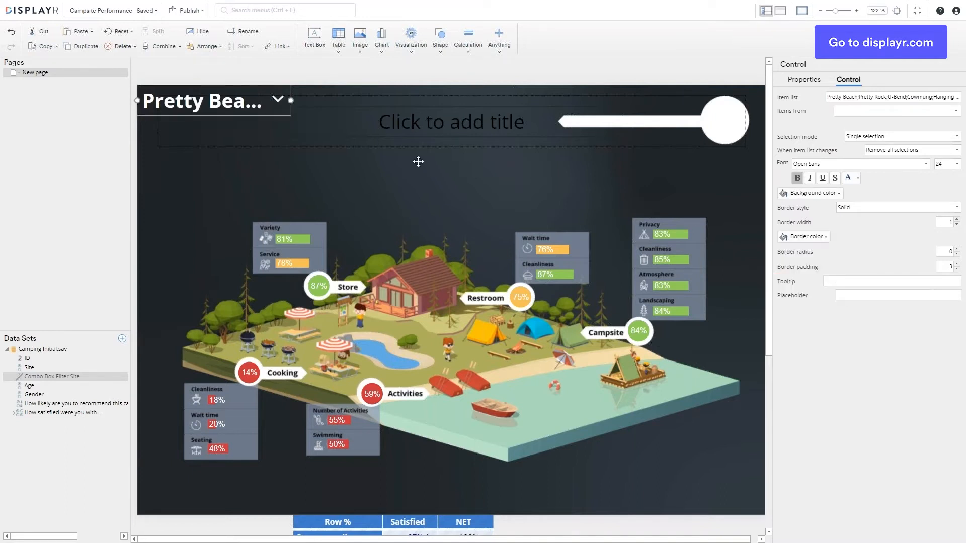
drag(327, 102, 328, 101)
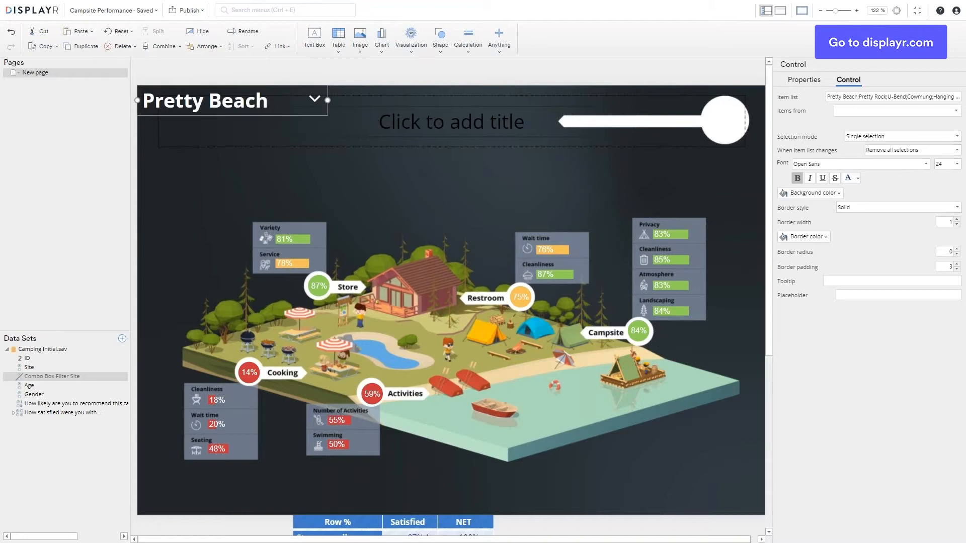
click(386, 122)
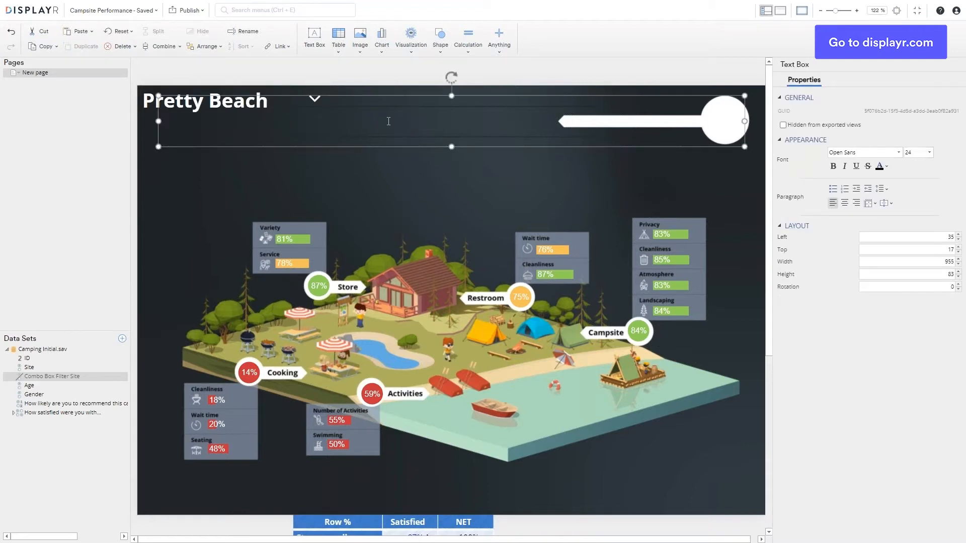
key(ctrl+c)
key(ctrl+p)
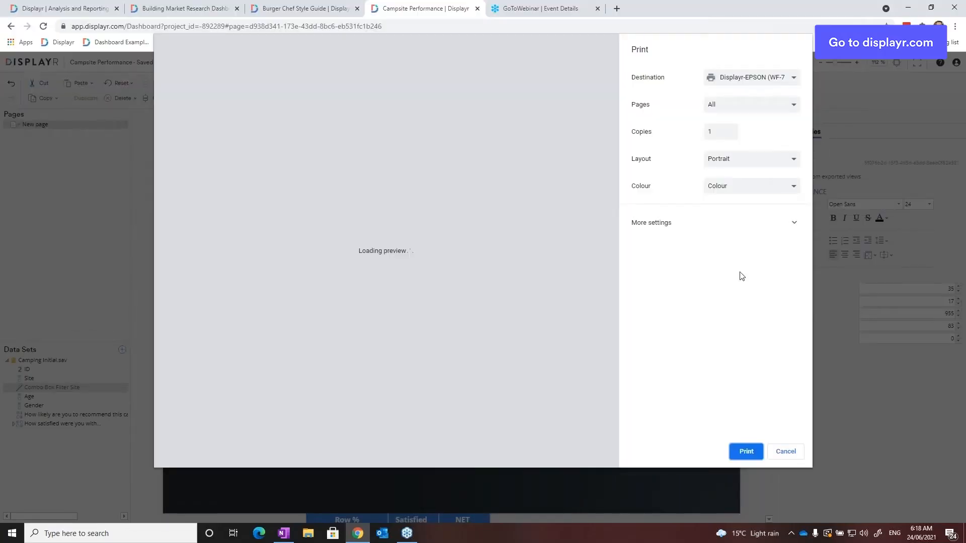
click(783, 451)
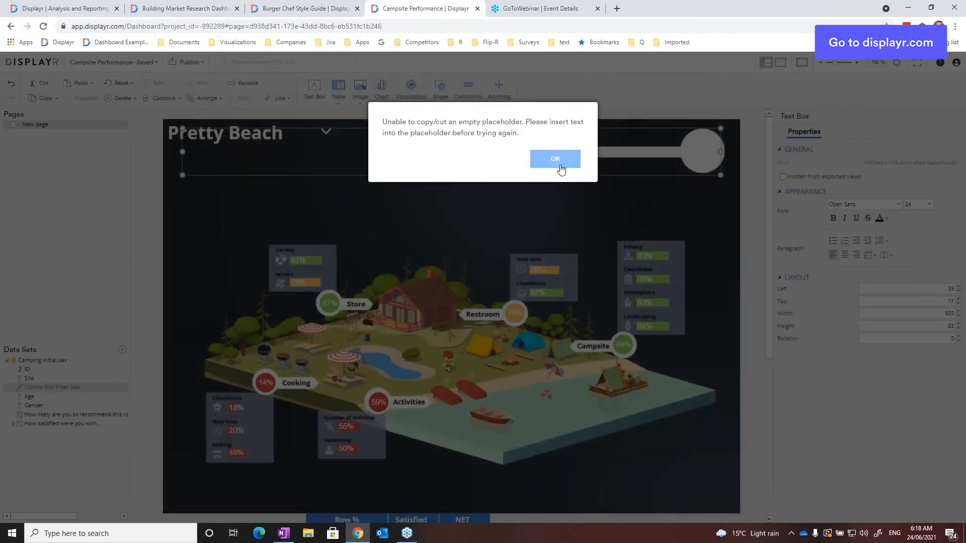
click(559, 164)
Enter "CAMPSITE PERFORMANCE" as the page title in the title placeholder
click(404, 153)
text(CAM)
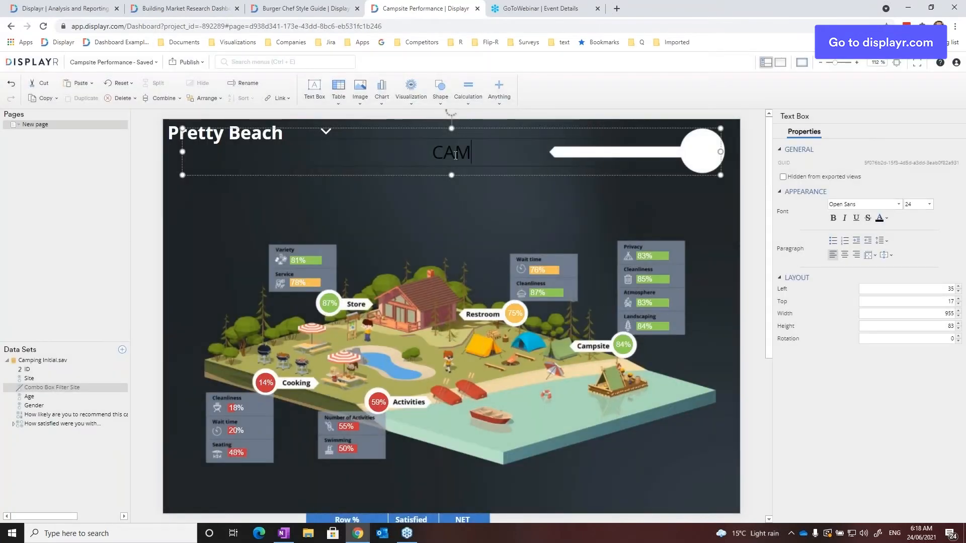
text(PSI)
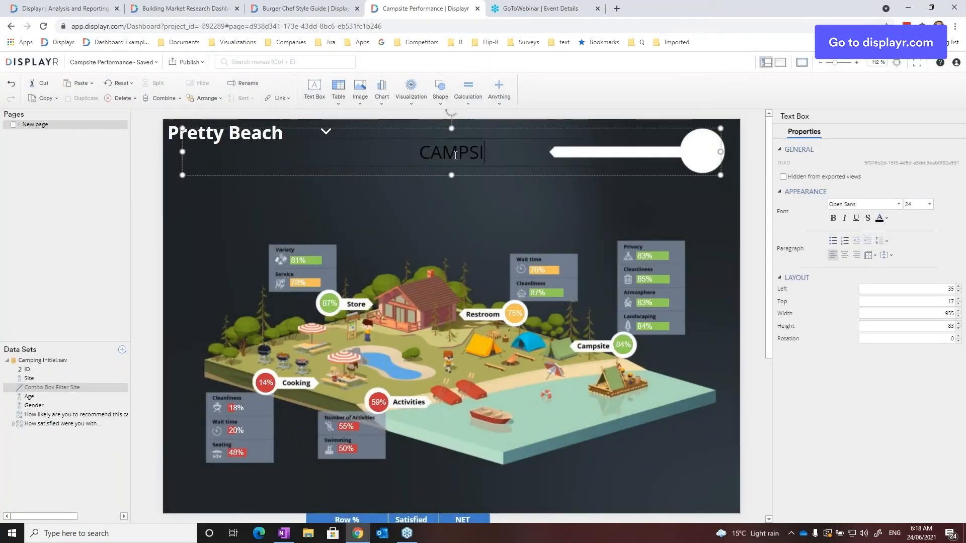
text(TE PERFORMANCE)
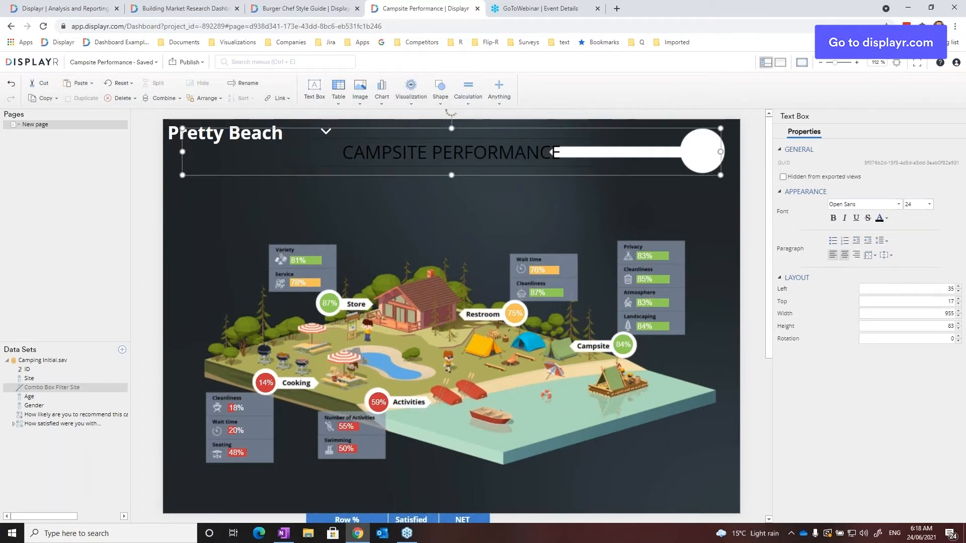
Narrow the page title's text box to a width of about 396 so it clears the white arrow and circle
click(843, 256)
click(565, 177)
drag(720, 152, 405, 136)
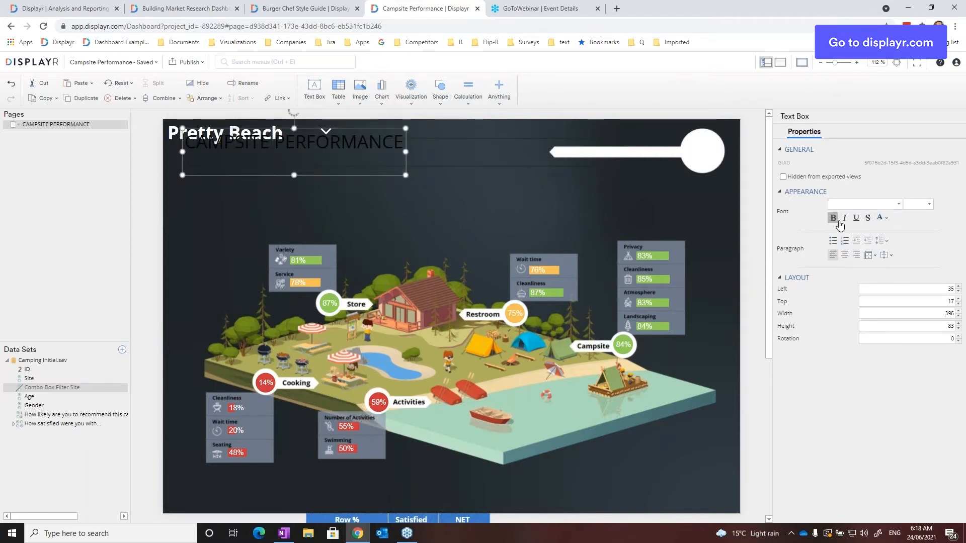
Color the page title's text white and extend its text box to the page's left edge
click(886, 219)
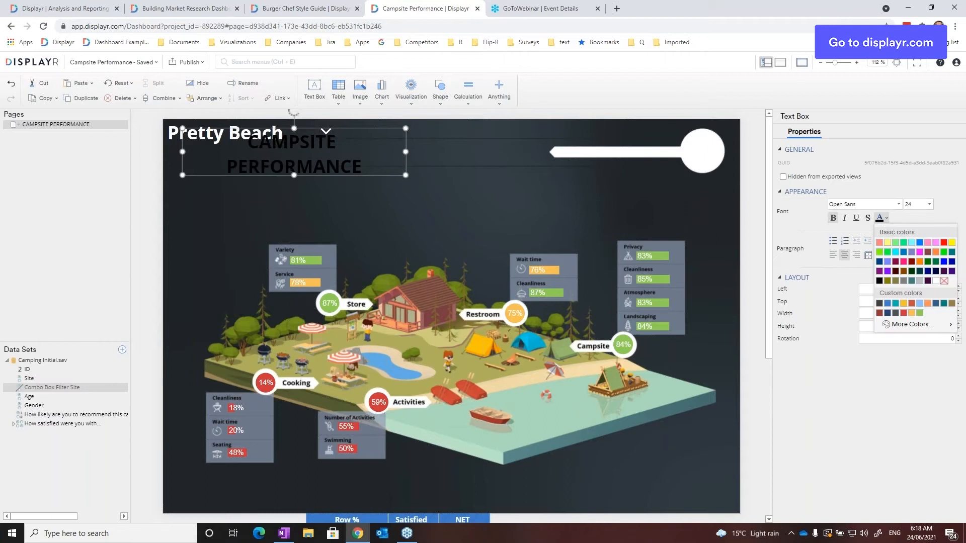
click(936, 281)
drag(184, 152, 163, 152)
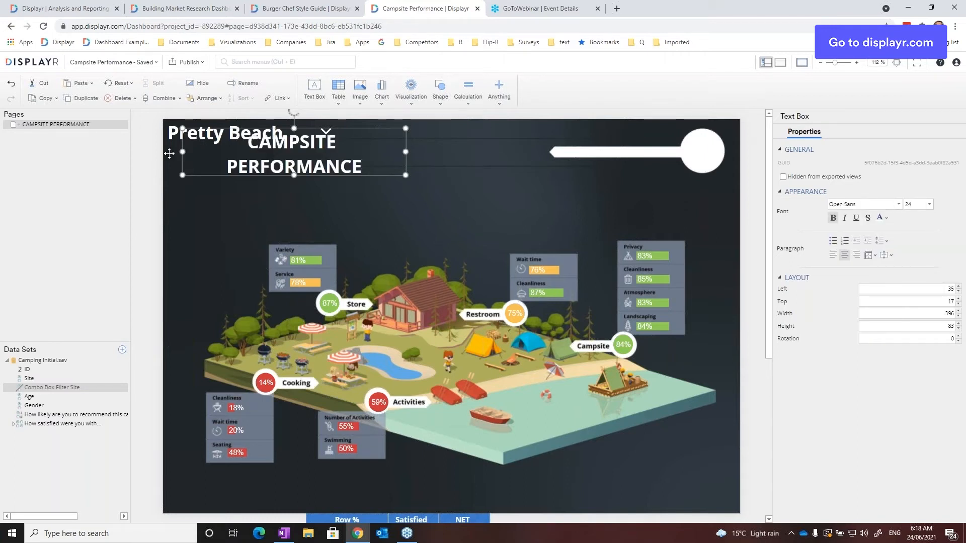
Move the site filter between the title and the white arrow, and nudge the title down in line with it
click(192, 118)
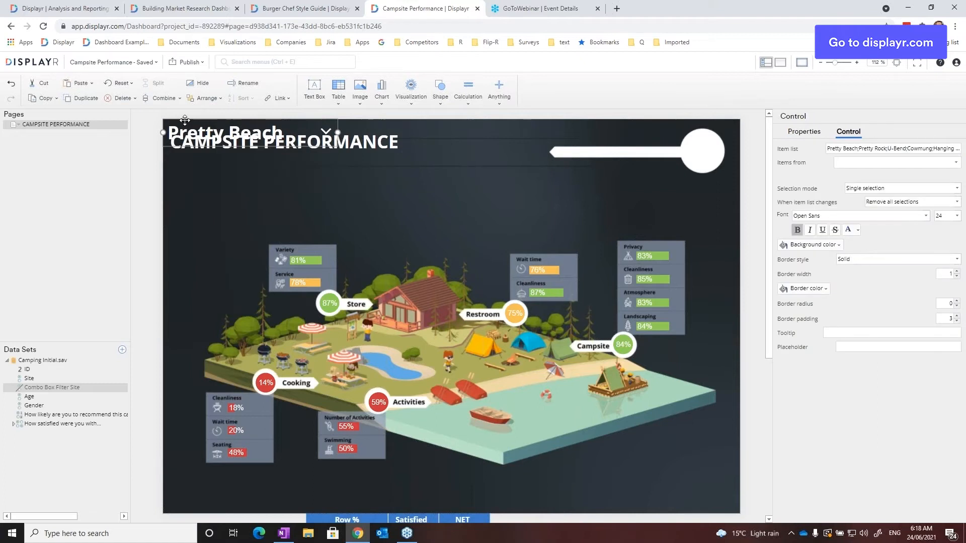
drag(191, 119, 444, 141)
click(340, 135)
key(Down)
key(Down)
key(Down)
key(Down)
key(Down)
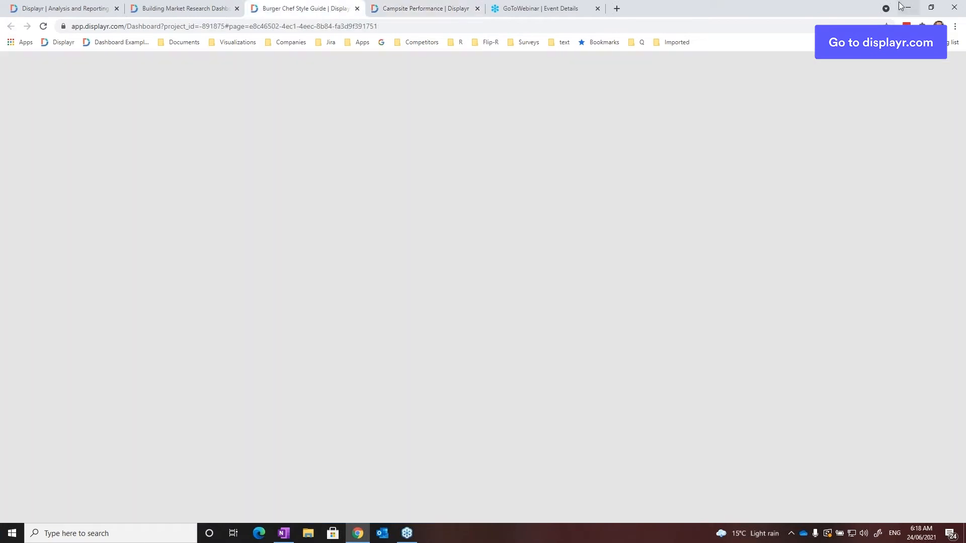
View the campsite page in full screen and test the site filter with Cowmung and Hanging Rock
click(433, 9)
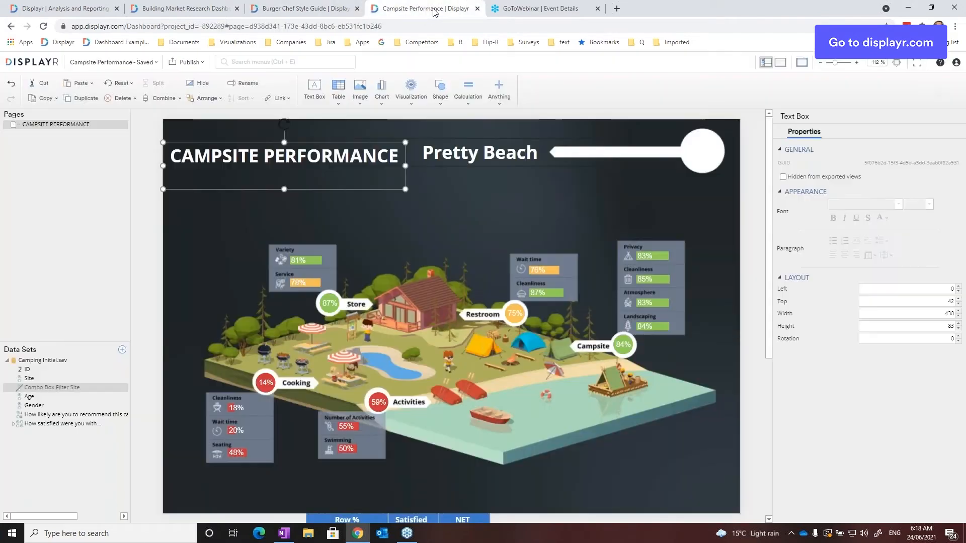
click(917, 62)
click(541, 127)
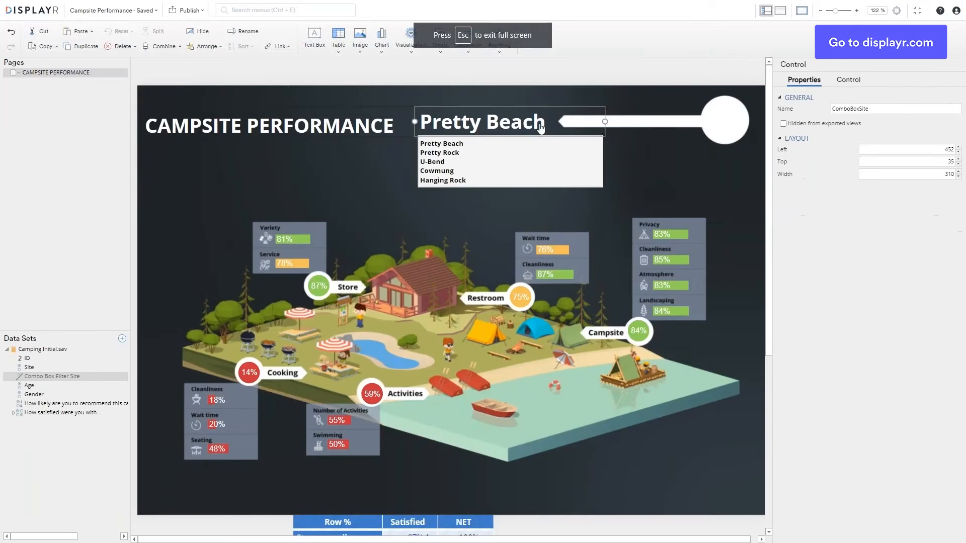
click(469, 171)
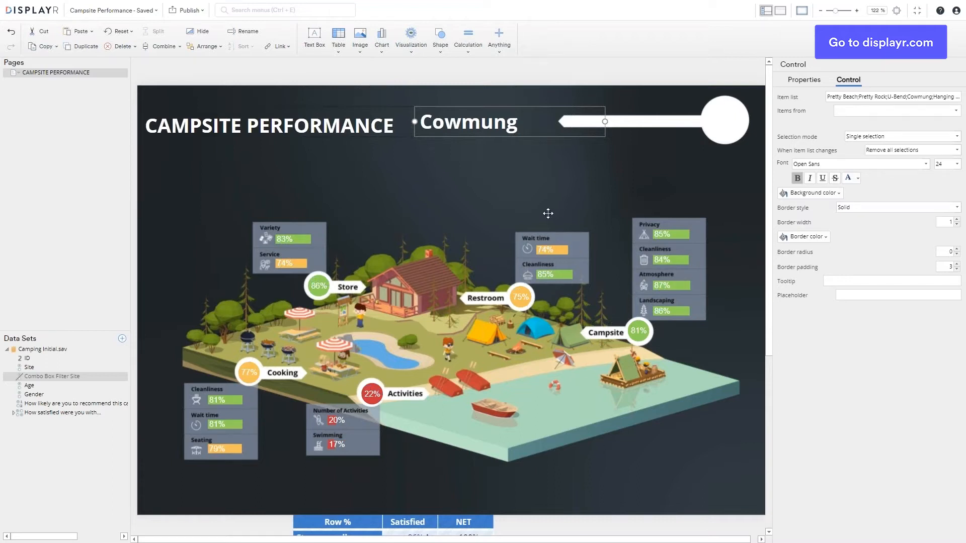
click(497, 124)
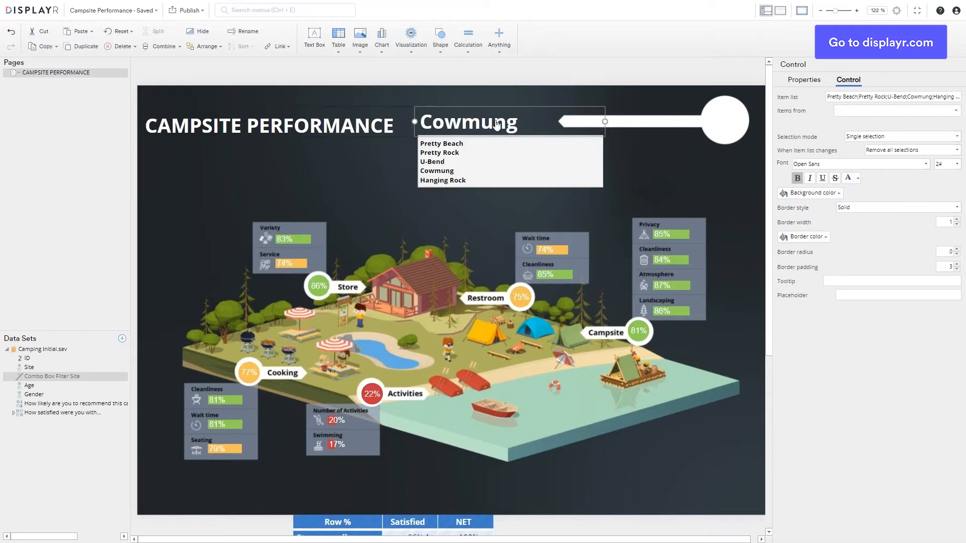
click(472, 180)
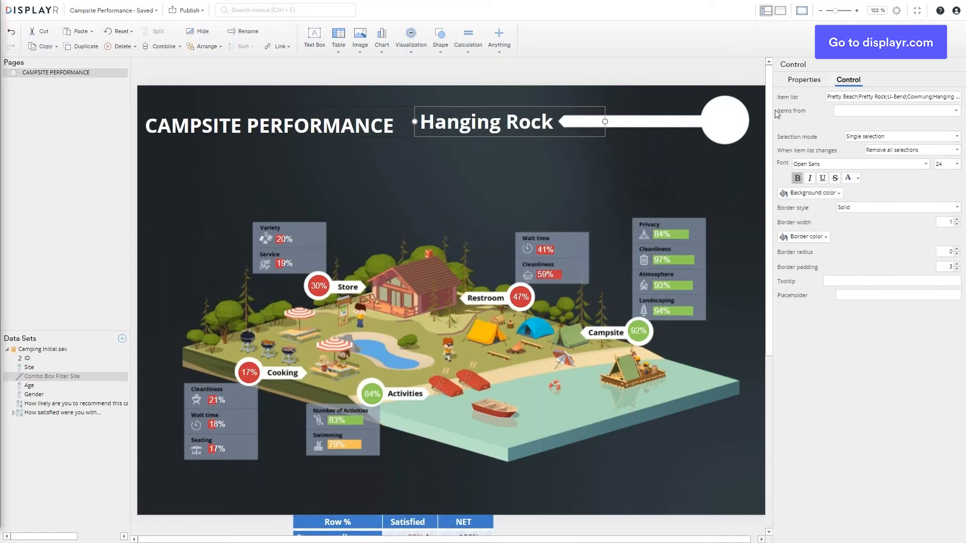
click(502, 158)
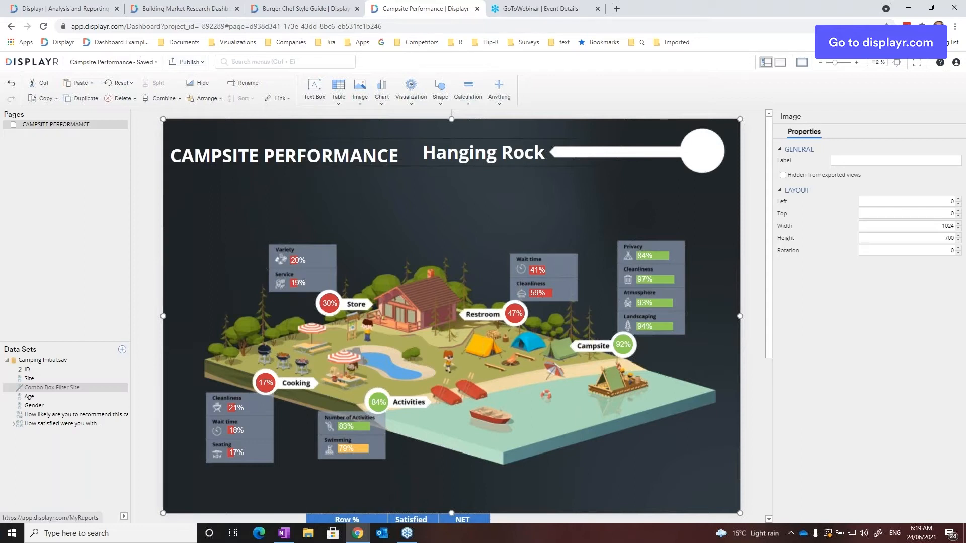
Return to the documents list and create a new document named "Bubble Gum Reach Calculator"
click(34, 64)
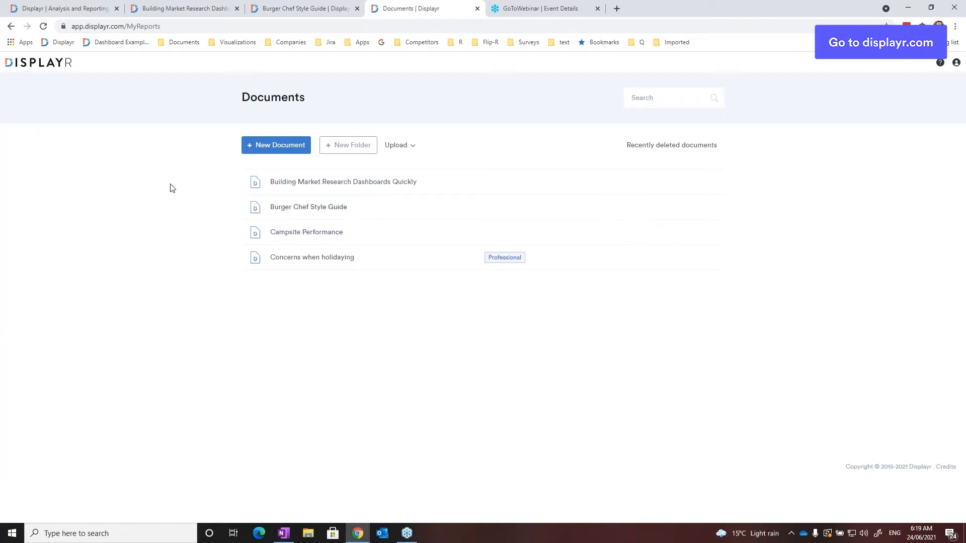
click(275, 144)
text(Bubble Gum Reach Calculator)
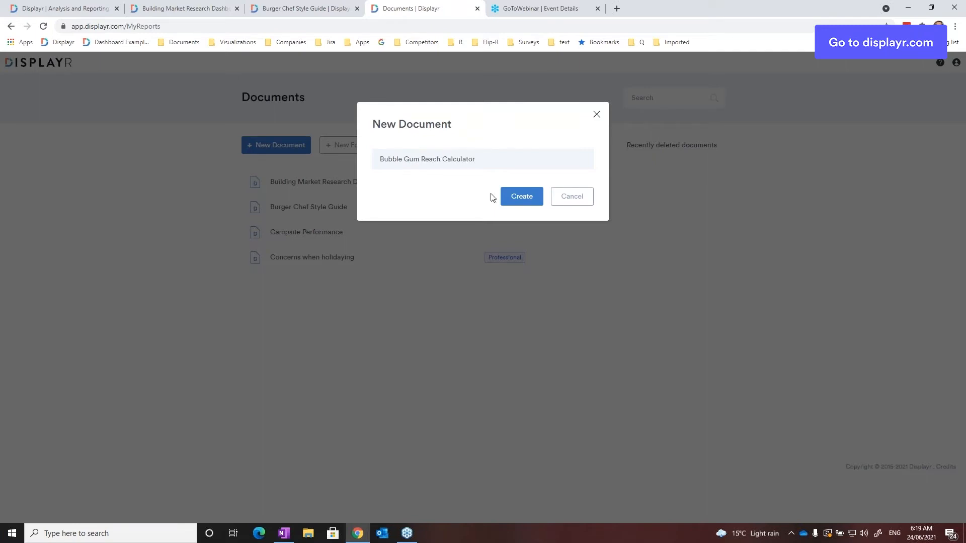
click(526, 196)
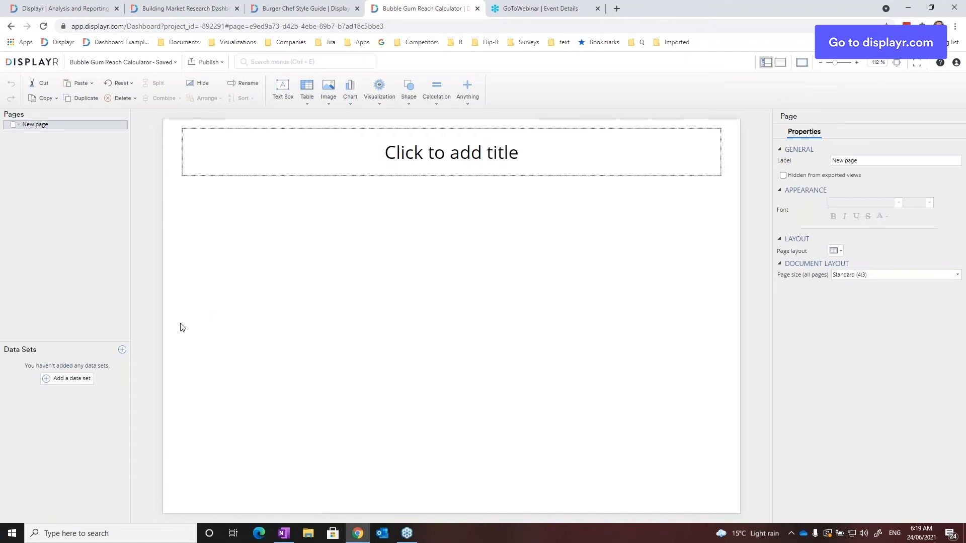
Add the data set "Bubble Gum Flavors.sav" from the computer and expand its Flavors variable set
click(74, 381)
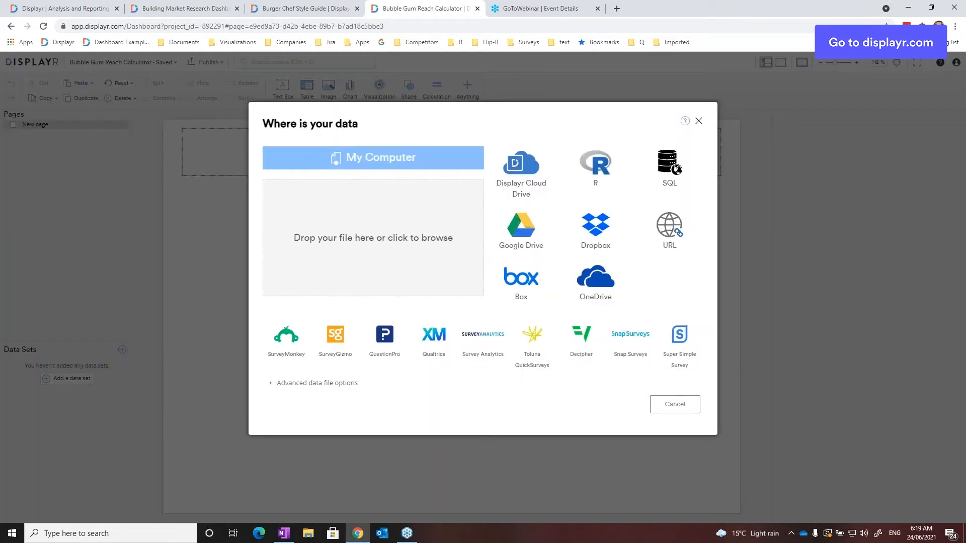
click(324, 169)
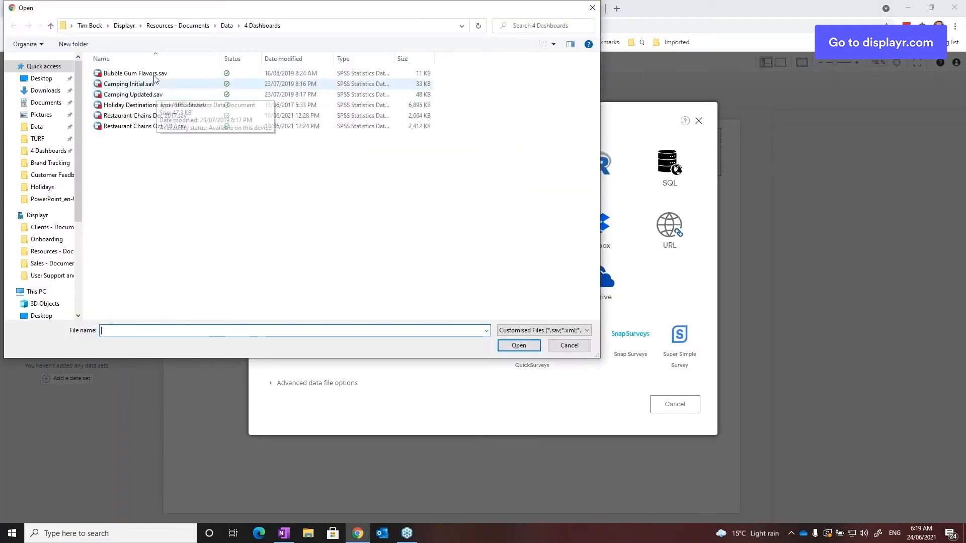
click(154, 73)
click(515, 347)
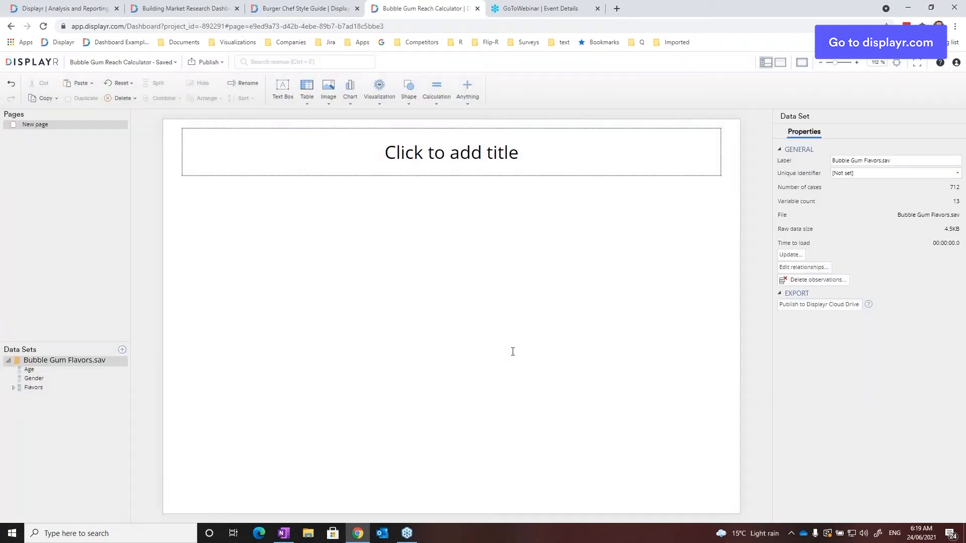
click(13, 388)
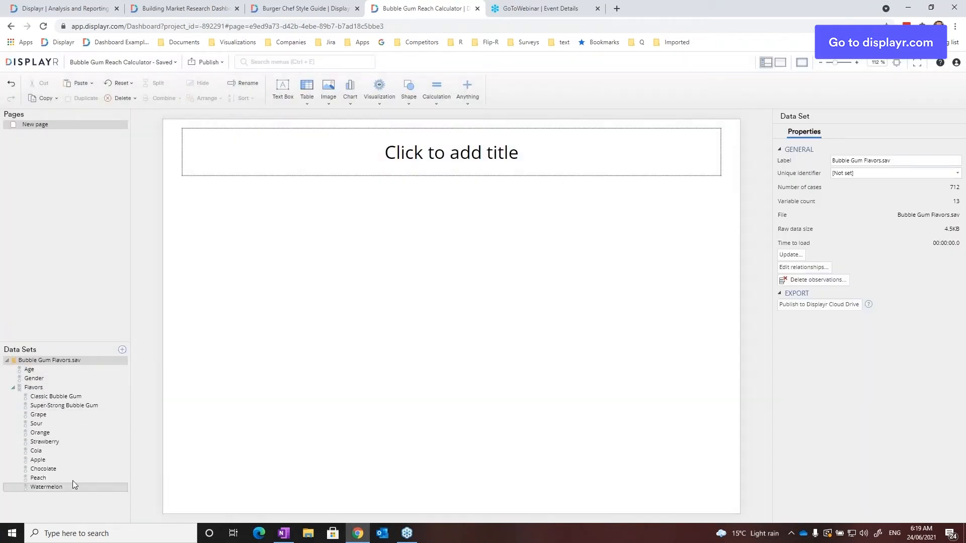
Insert a list box control and place it in the right part of the page below the title
click(469, 102)
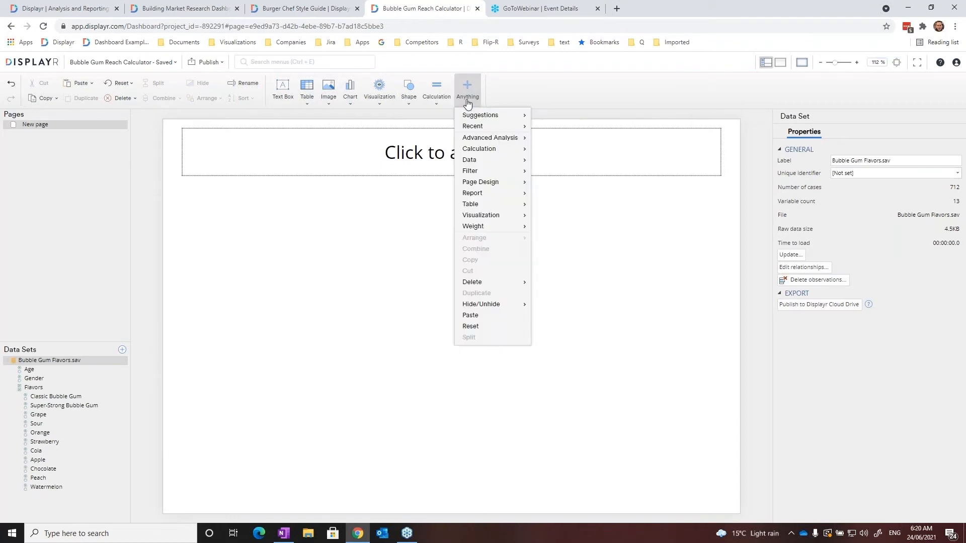
mouse_move(498, 182)
mouse_move(591, 197)
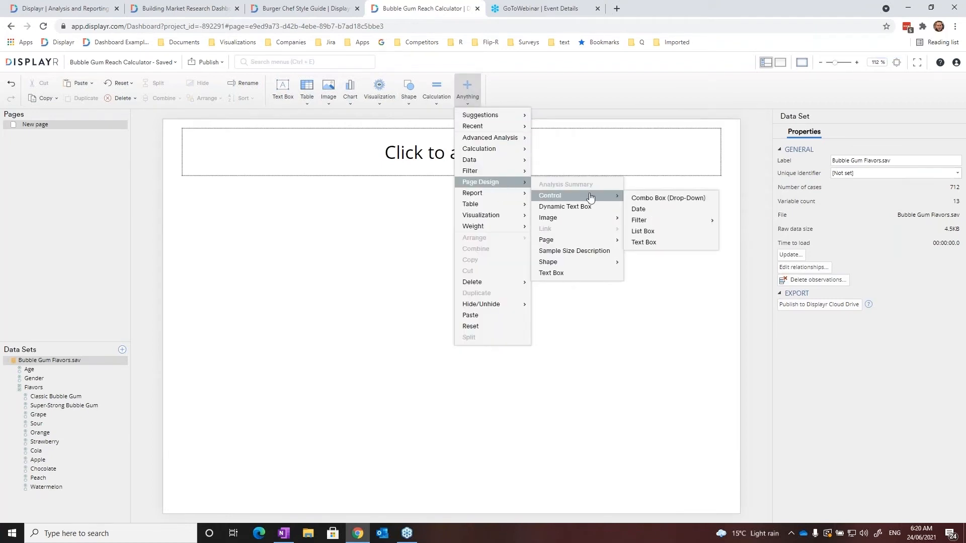
click(659, 232)
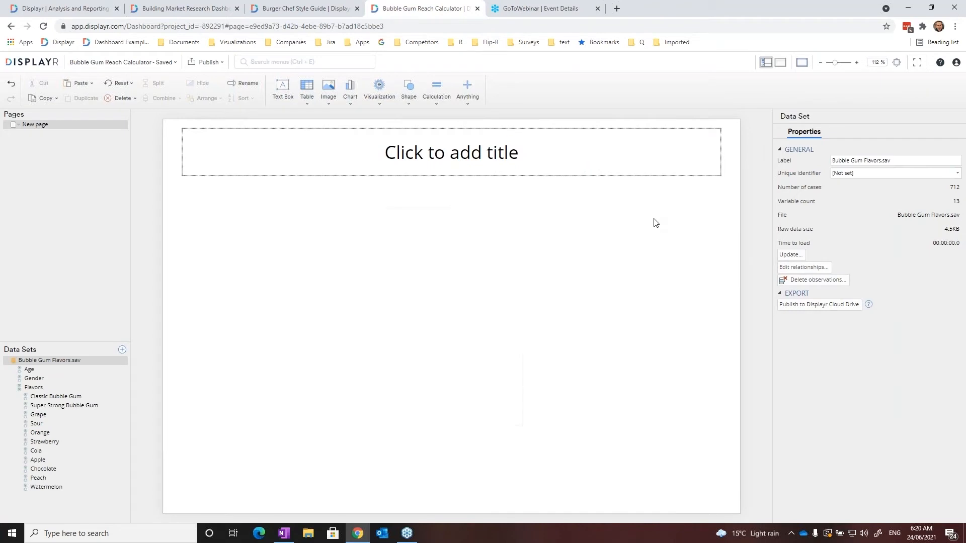
drag(498, 215, 702, 236)
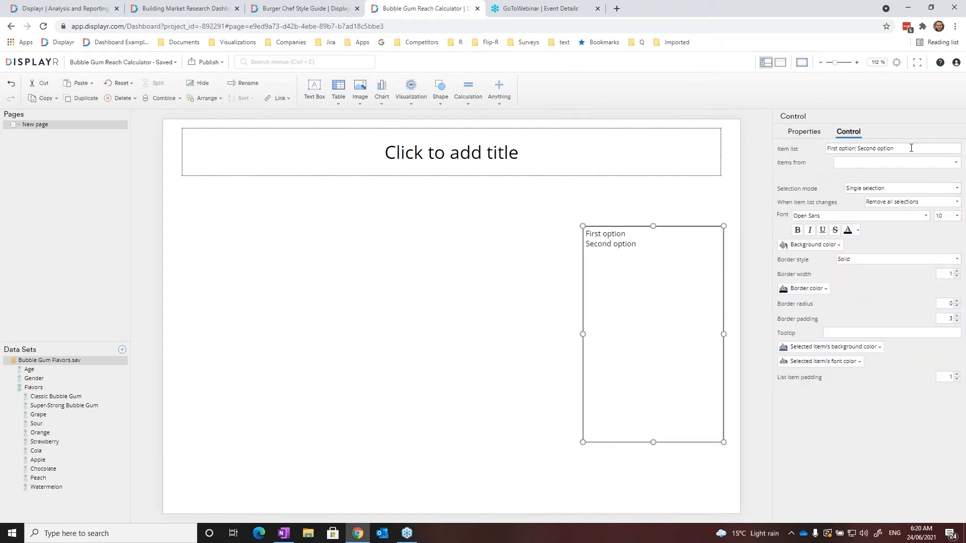
Replace the list box's default options with items from the Flavors variable set and shrink the box to fit them
drag(911, 148, 797, 141)
key(Delete)
click(843, 163)
click(868, 176)
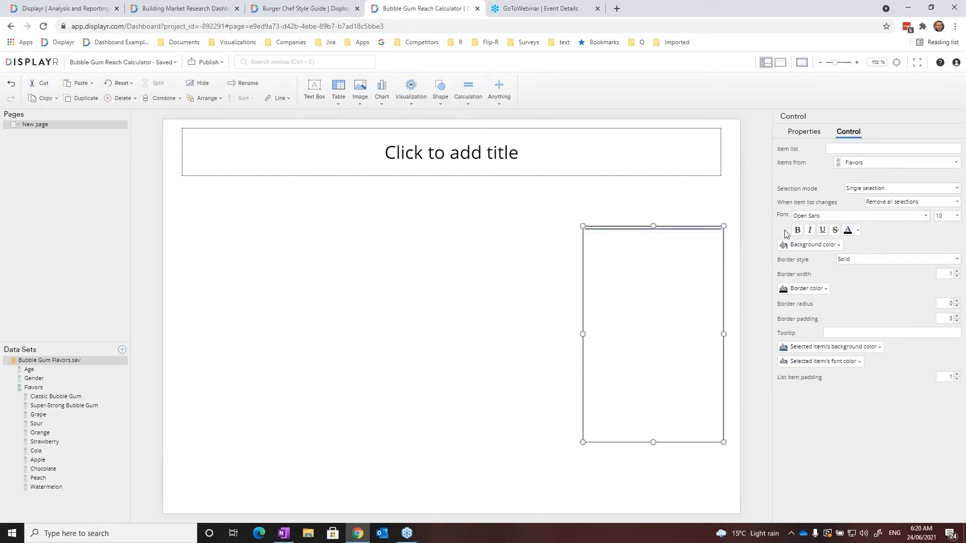
drag(724, 441, 698, 344)
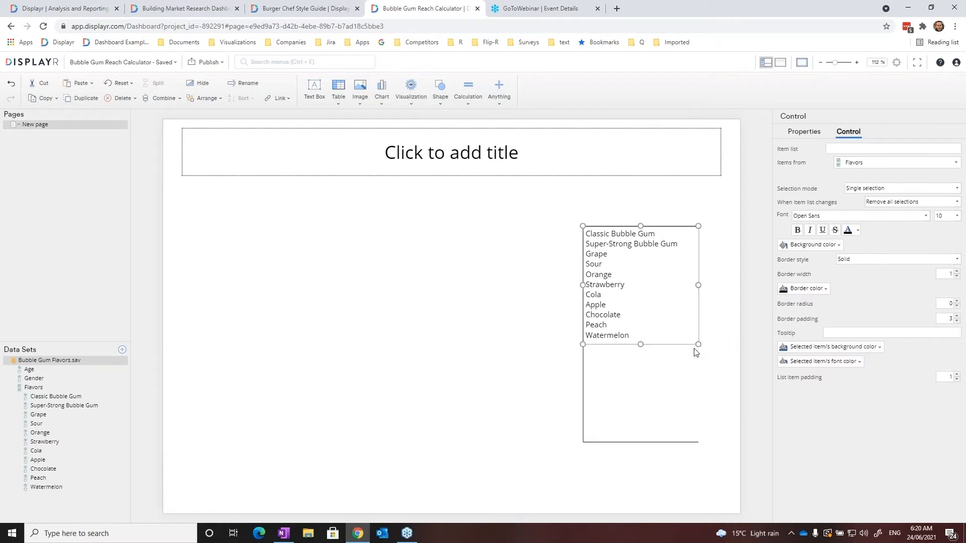
Add a raw data table of the Flavors variable set and shrink it to the lower half of the page
click(540, 386)
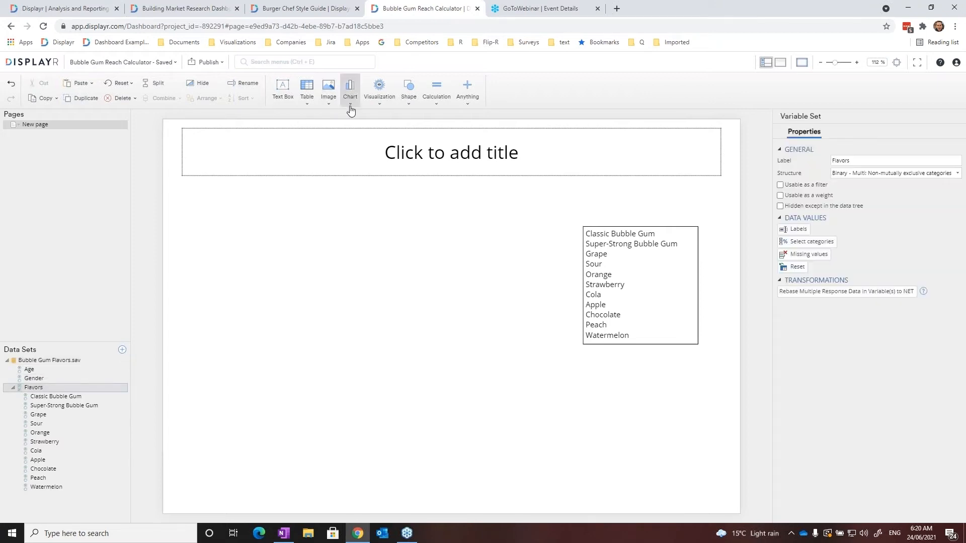
click(306, 101)
mouse_move(322, 127)
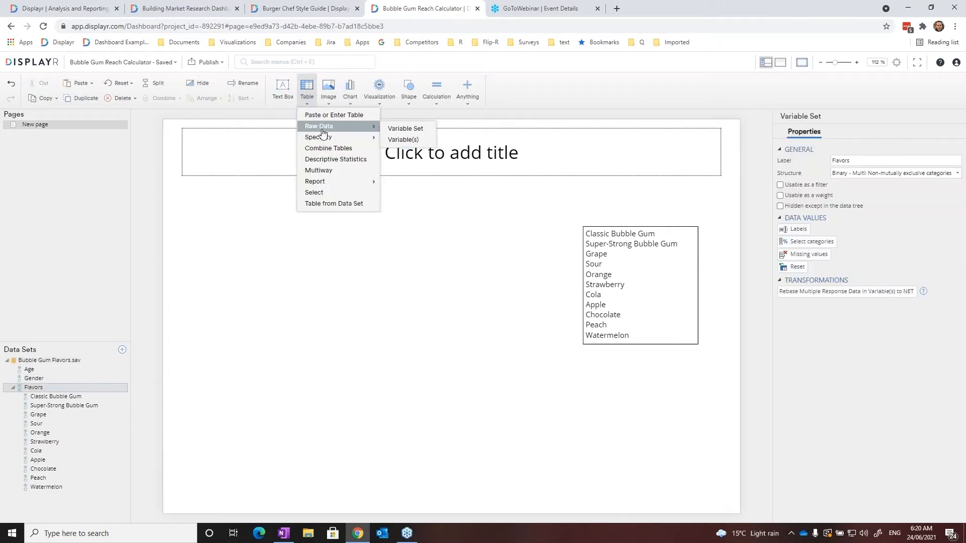
click(418, 130)
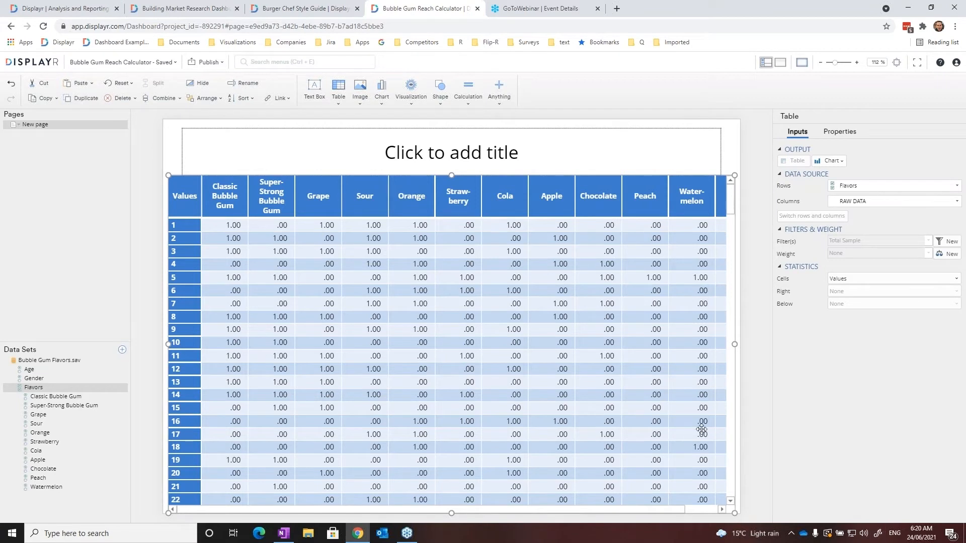
click(689, 393)
drag(420, 174, 440, 334)
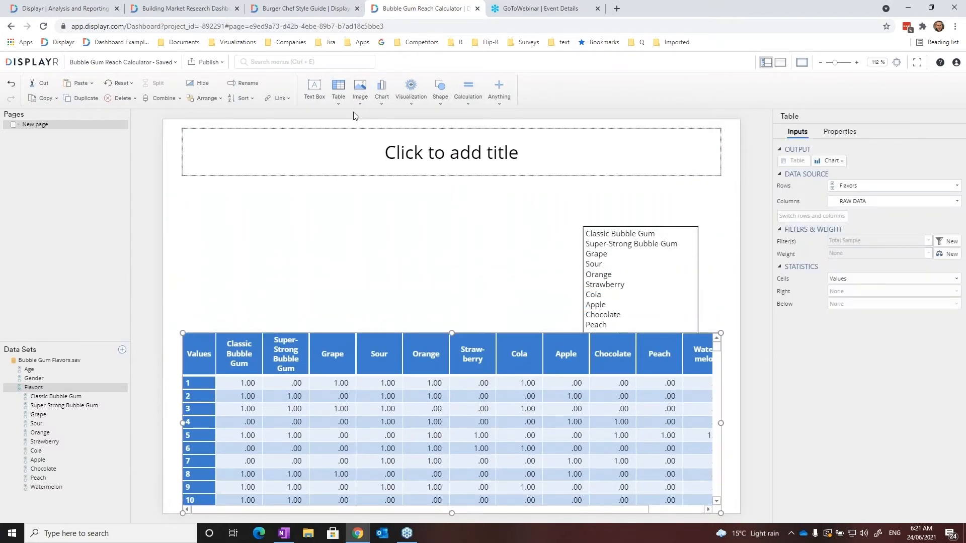
Create a Select table from table.Flavors with its columns chosen by a control, using List.box
click(338, 95)
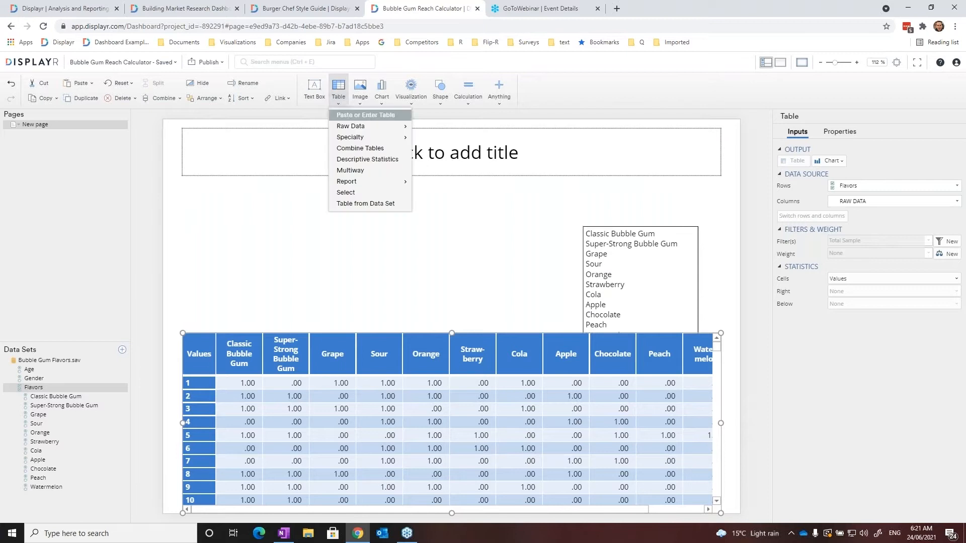
click(365, 194)
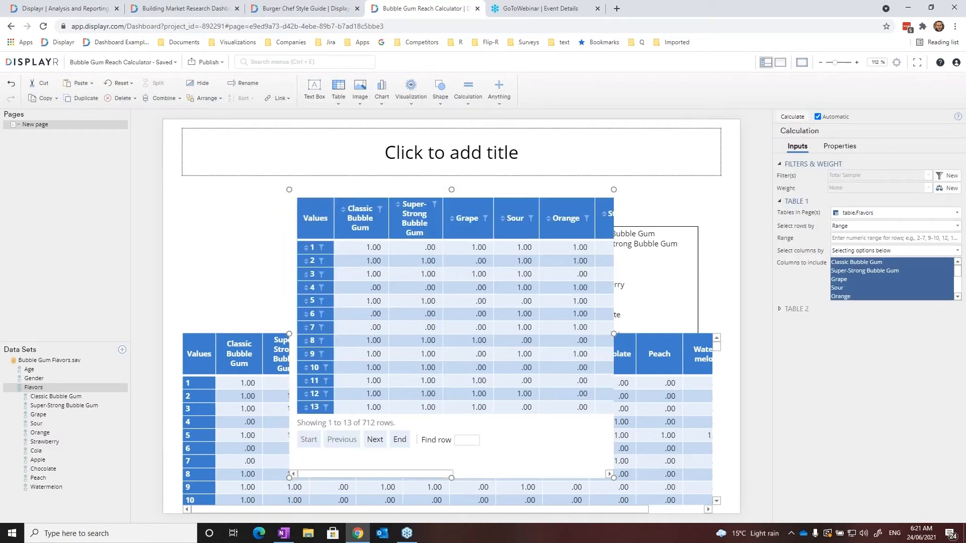
click(872, 251)
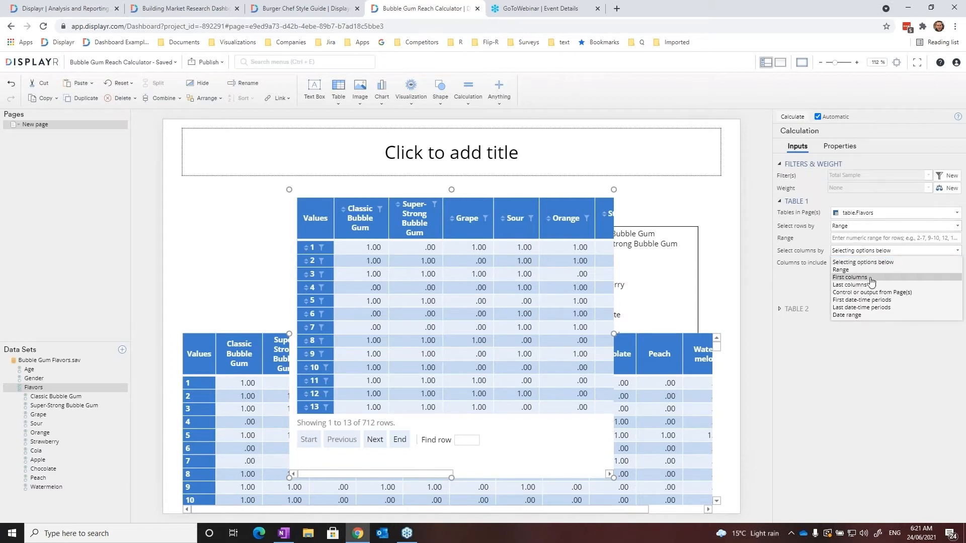
click(872, 293)
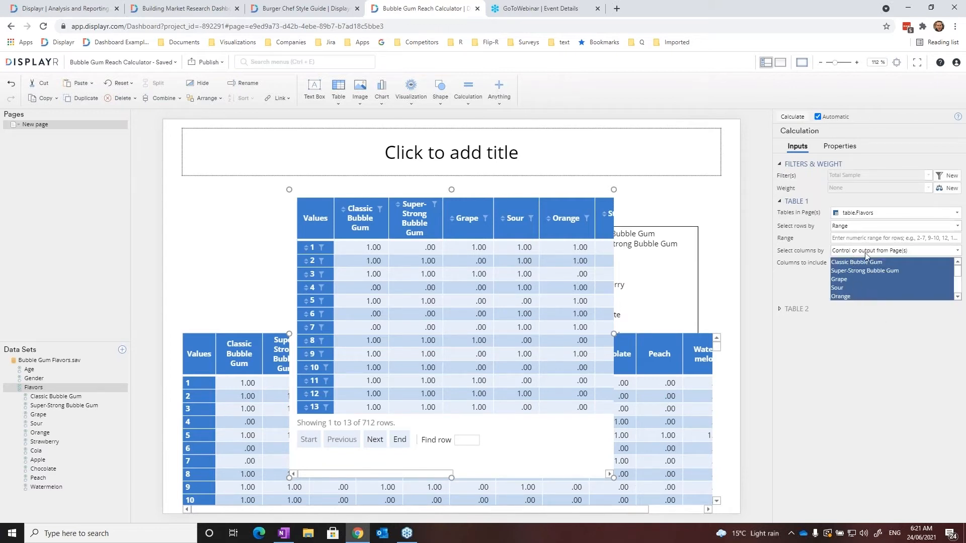
click(865, 263)
click(868, 278)
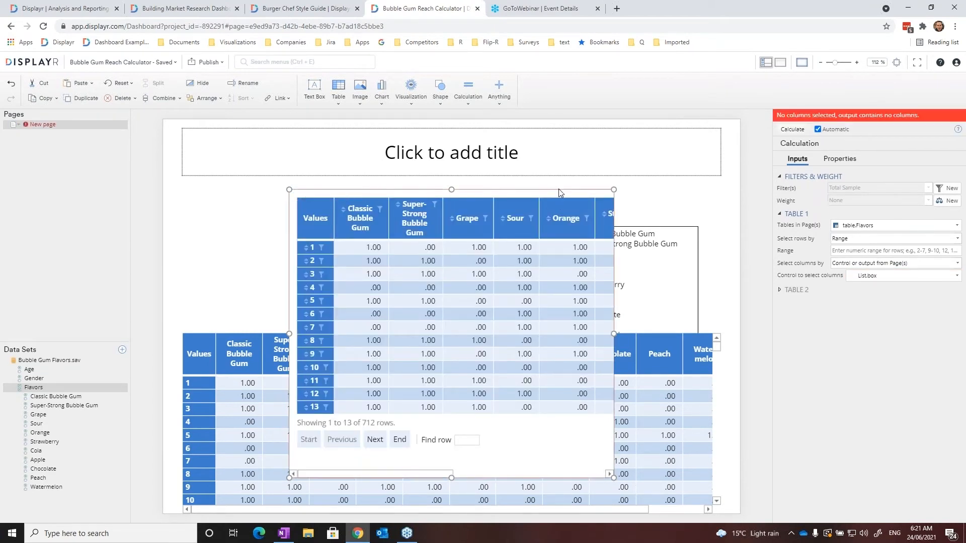
Move the Select table left, clear of the list box, and test the list box with Sour and Strawberry
drag(560, 191, 464, 215)
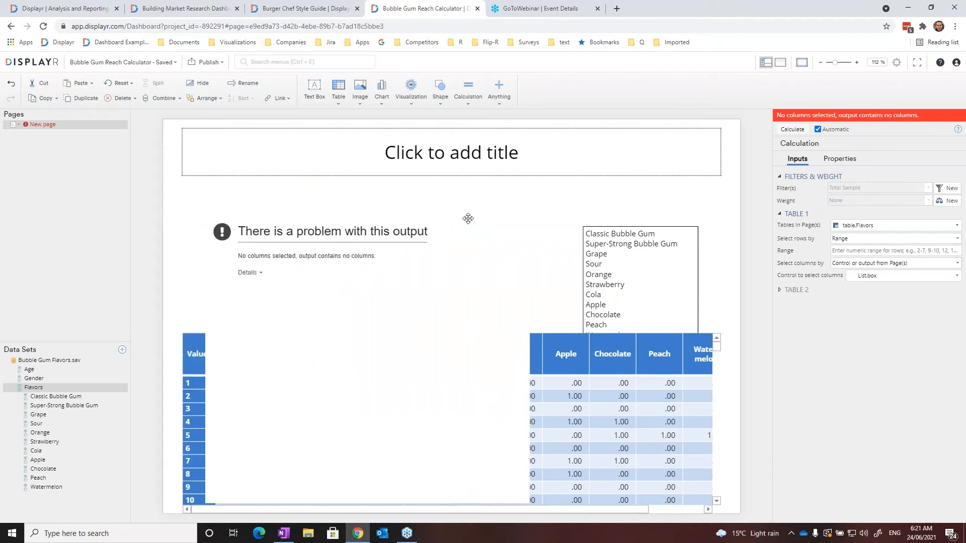
click(597, 265)
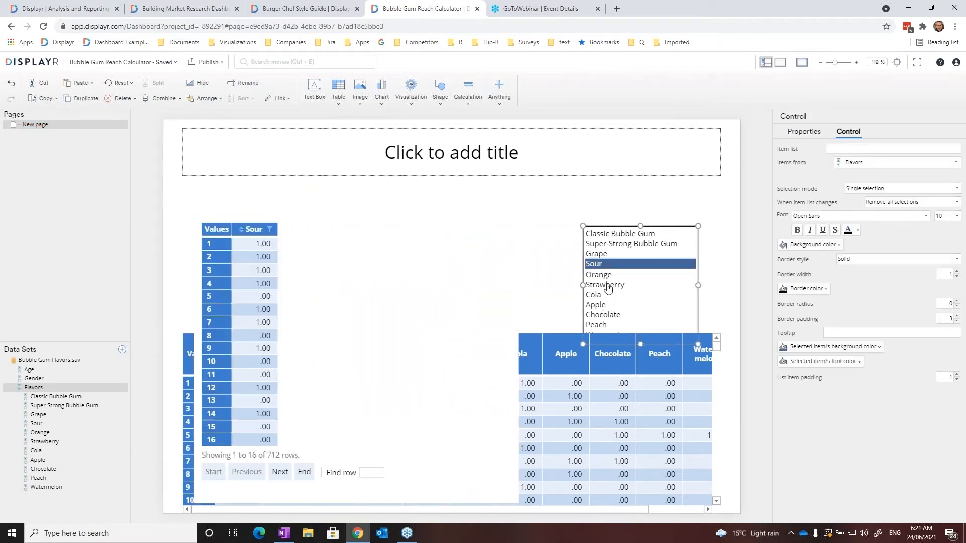
click(606, 285)
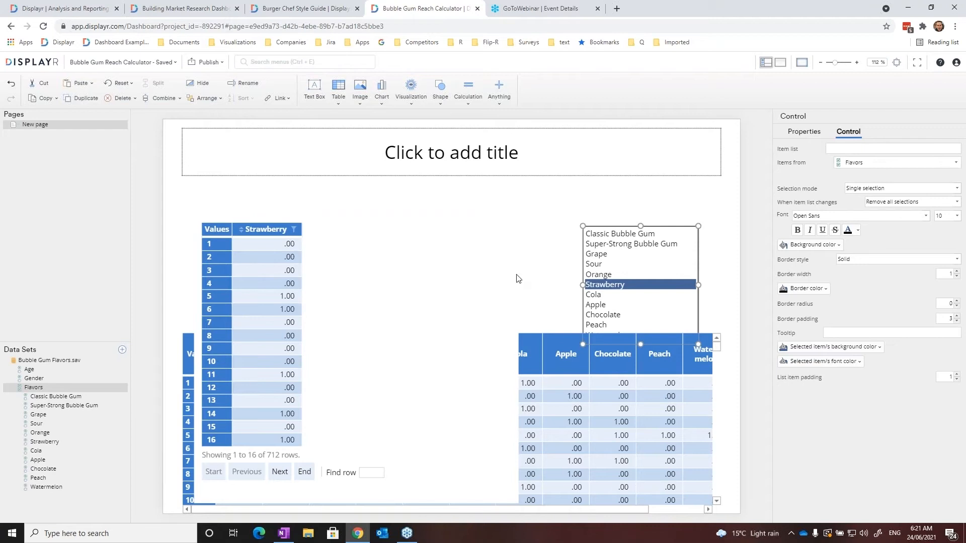
Allow multiple selections in the flavor list box and add Sour to the Strawberry selection
click(868, 188)
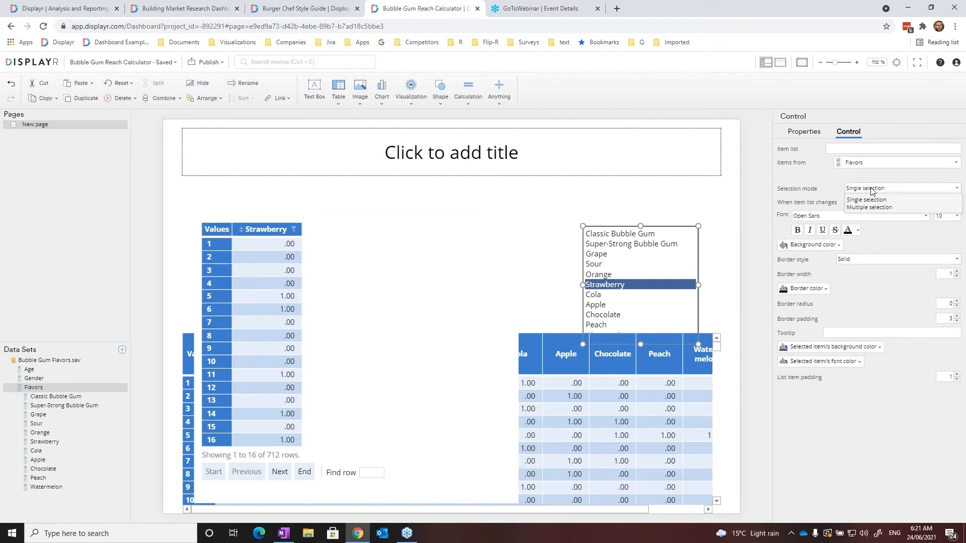
click(869, 207)
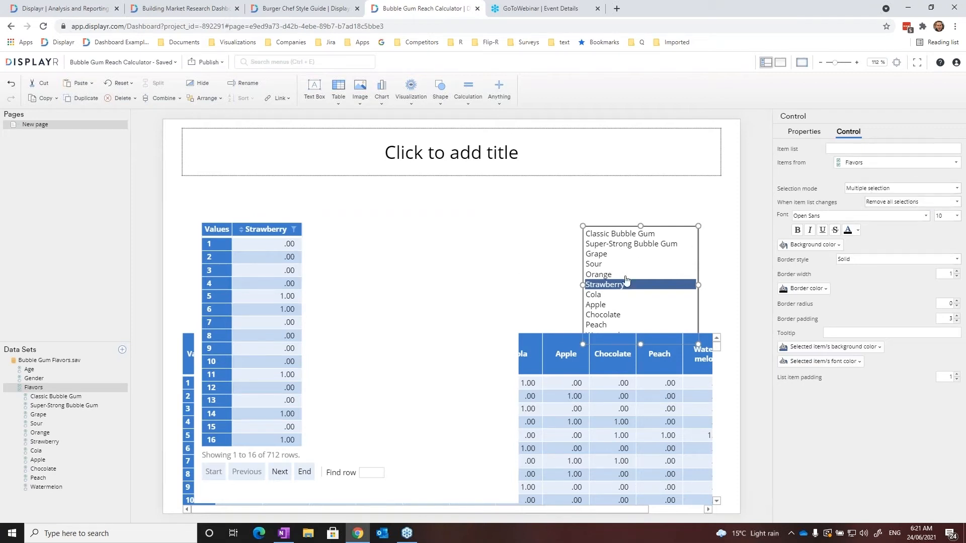
click(596, 265)
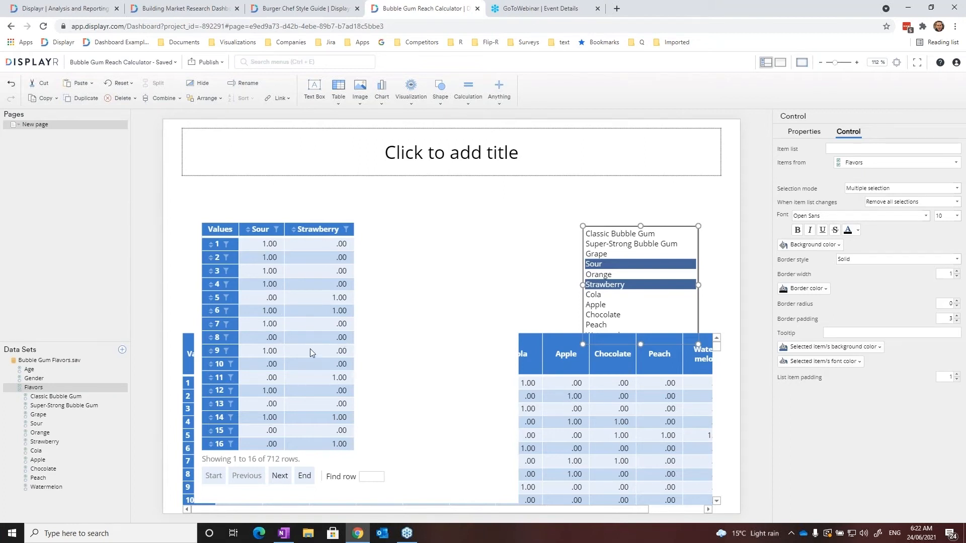
Create a Maximum Each Row calculation from the Select table, then narrow it and place it just beside that table
click(288, 279)
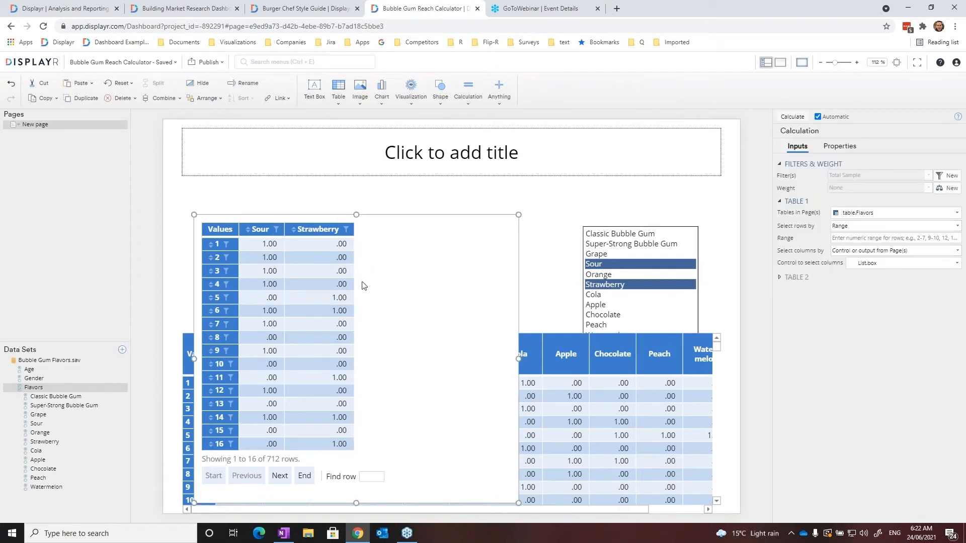
click(470, 106)
mouse_move(502, 182)
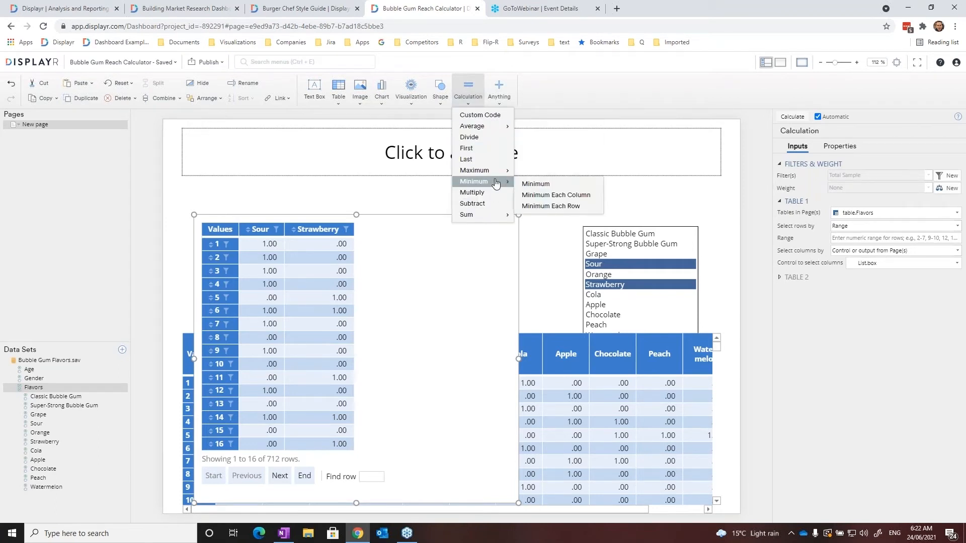
click(551, 196)
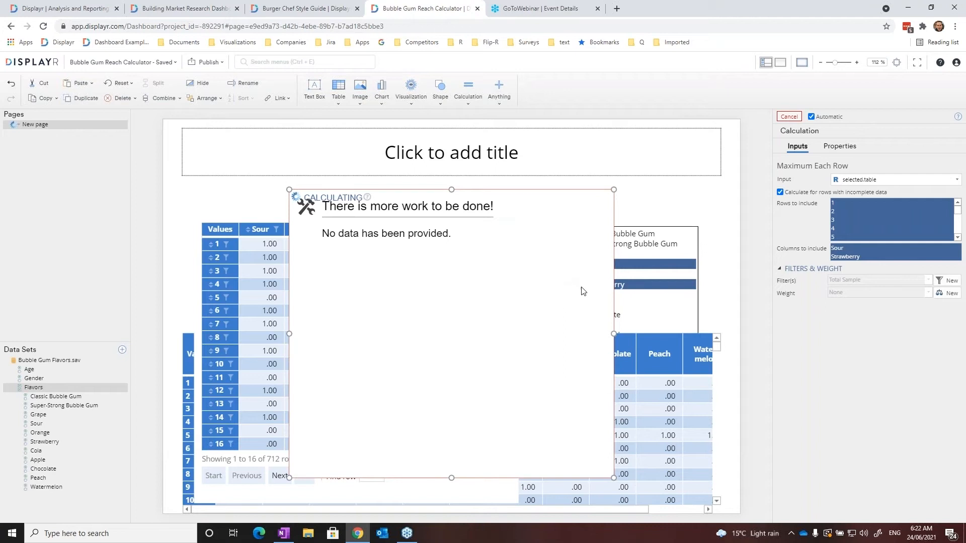
drag(337, 215, 413, 214)
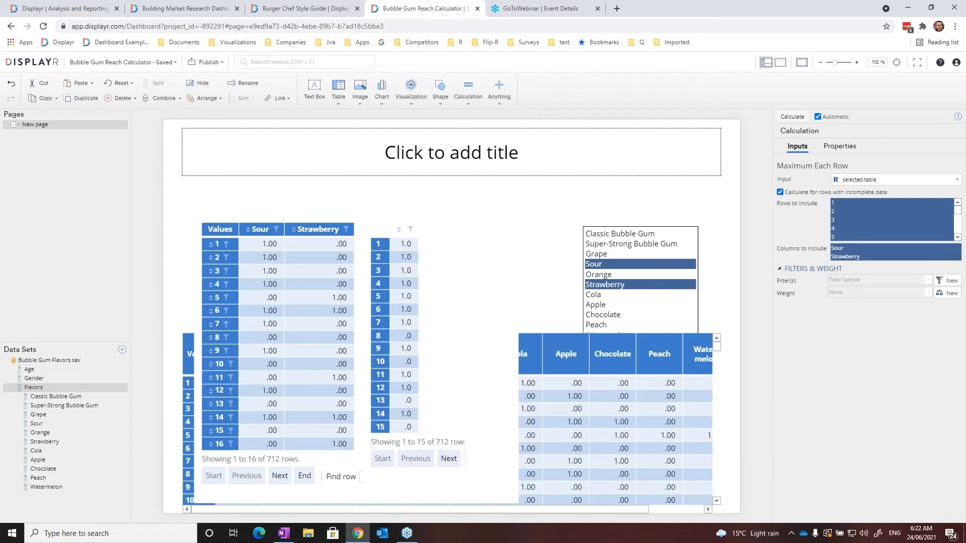
Create an Average calculation from the max.each.row output
click(468, 96)
mouse_move(475, 127)
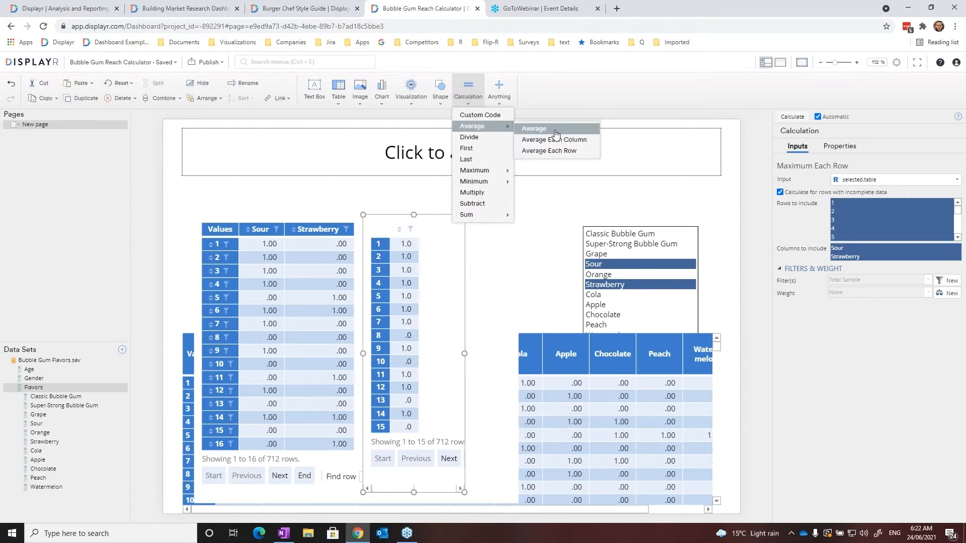
click(534, 129)
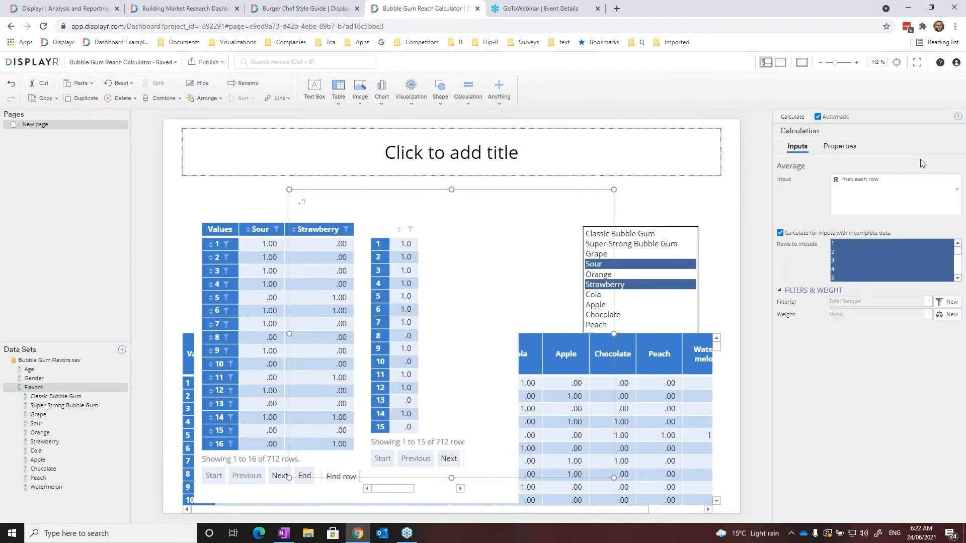
Show the average to three decimals and add Cola to the flavors selected in the list box
click(839, 147)
click(811, 234)
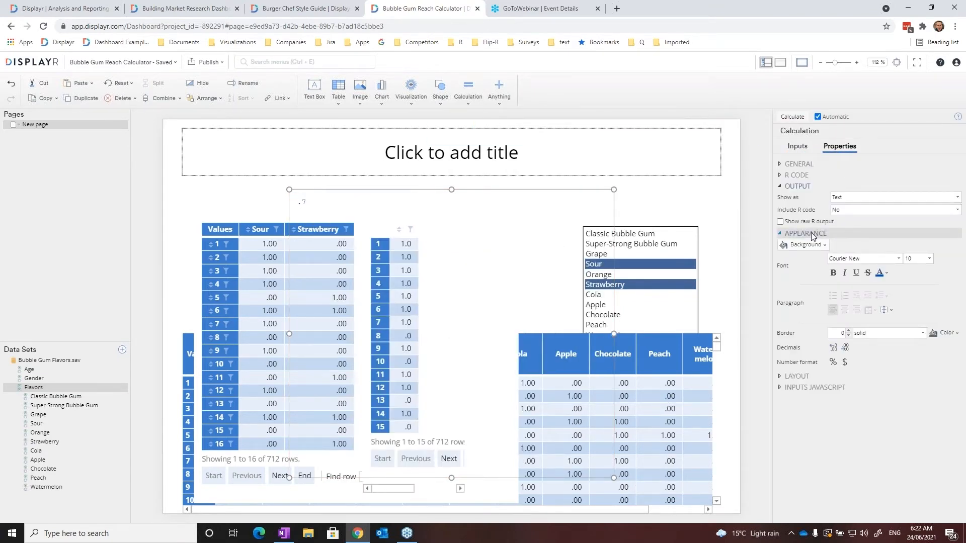
click(833, 347)
click(833, 347)
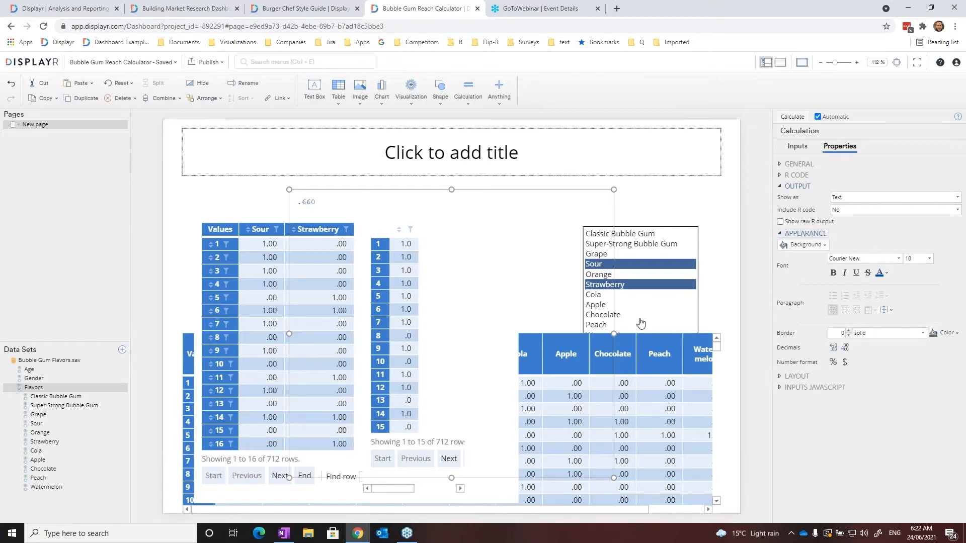
click(628, 296)
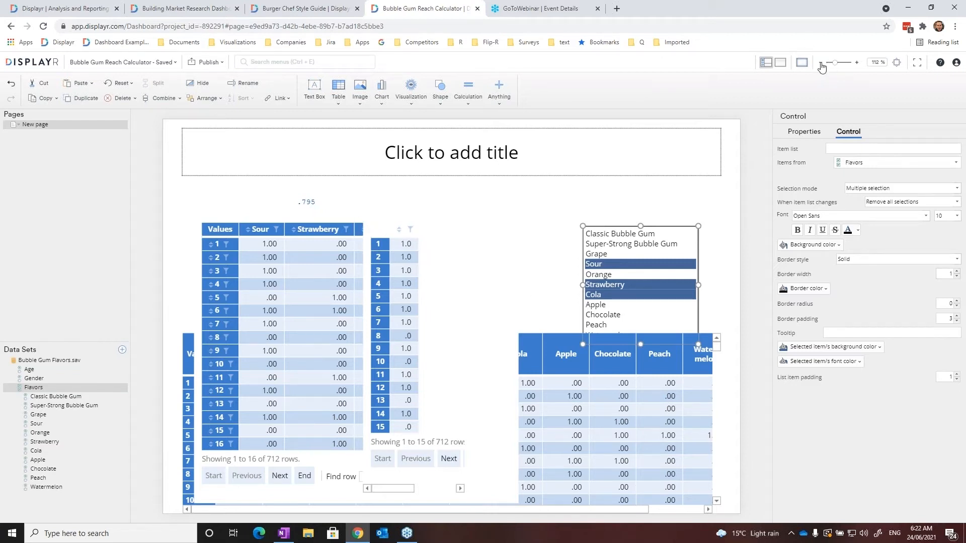
Move the three calculations and the raw data table together below the page and hide them from exported views
click(820, 63)
click(819, 63)
click(820, 62)
drag(208, 213, 509, 511)
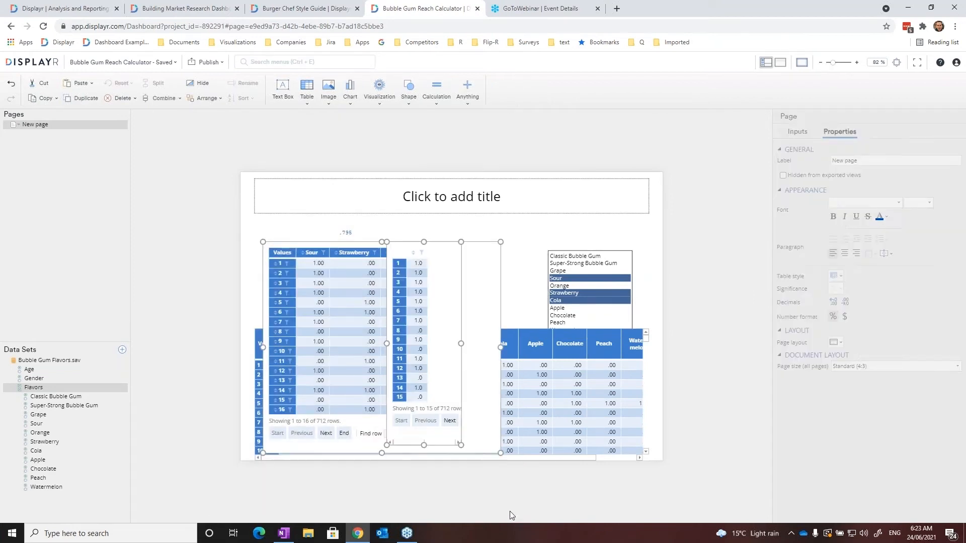
shift+click(526, 330)
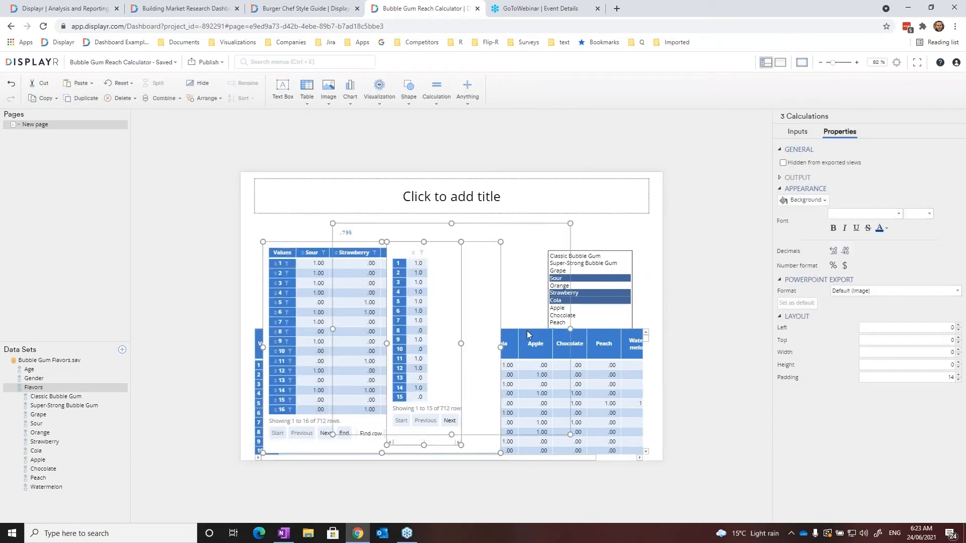
shift+click(597, 358)
drag(504, 223, 495, 460)
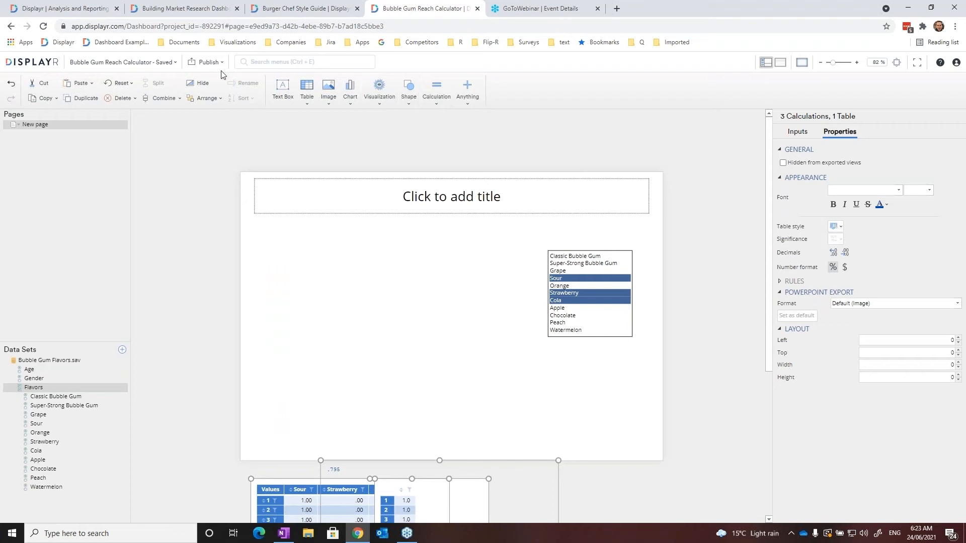
click(204, 83)
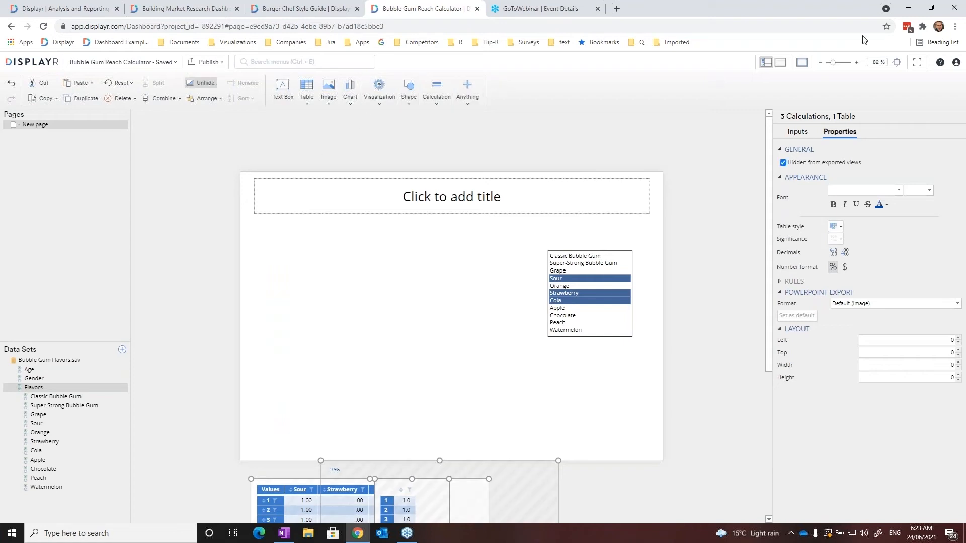
Add a dynamic text box whose first text is the typed value "Reach is"
click(917, 62)
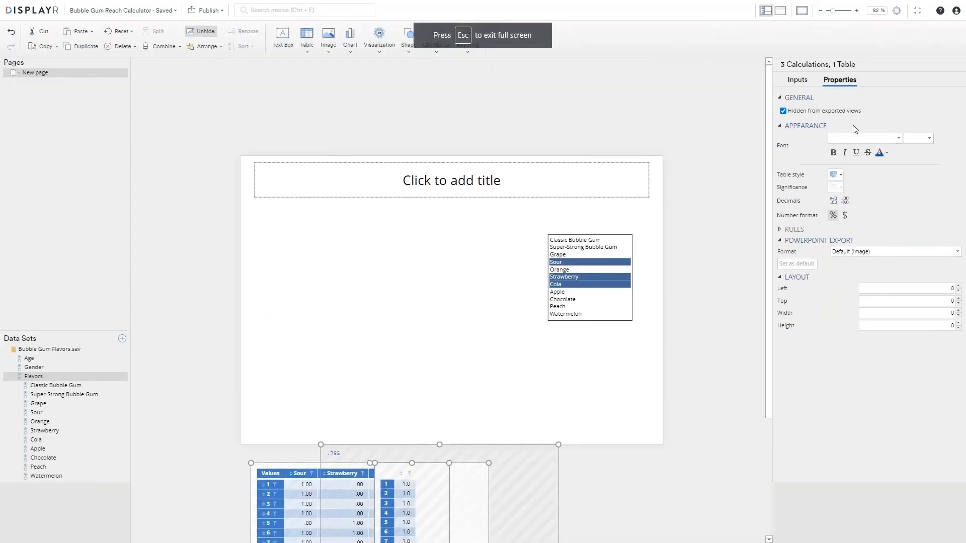
click(897, 12)
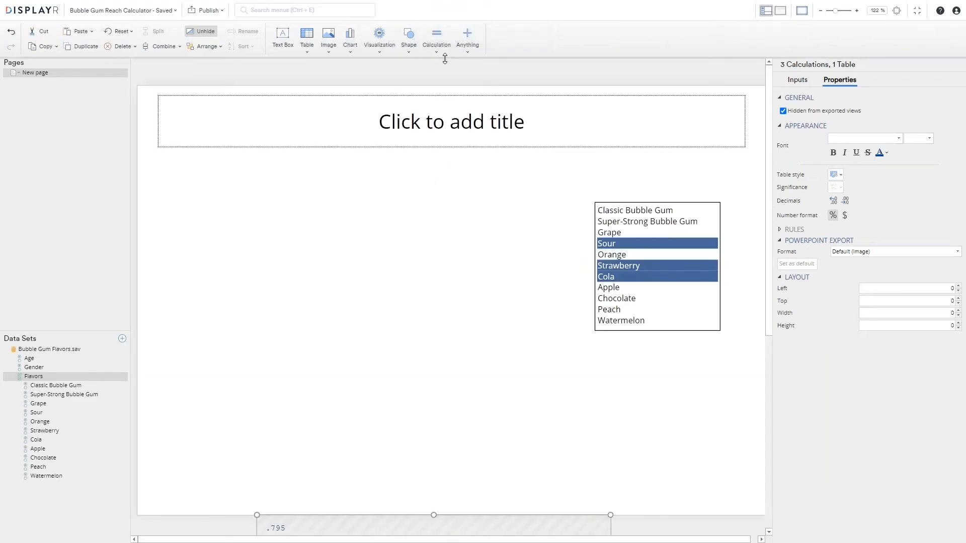
click(468, 52)
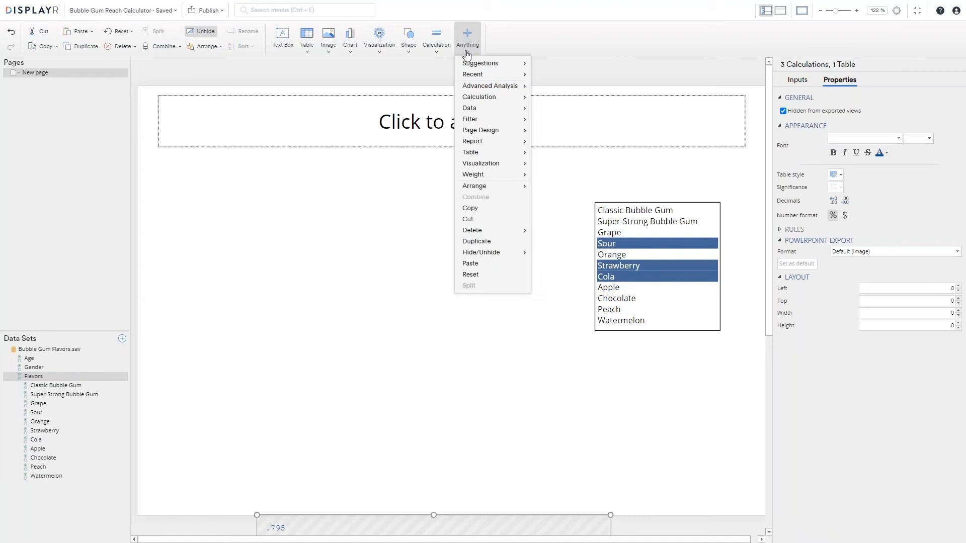
mouse_move(500, 131)
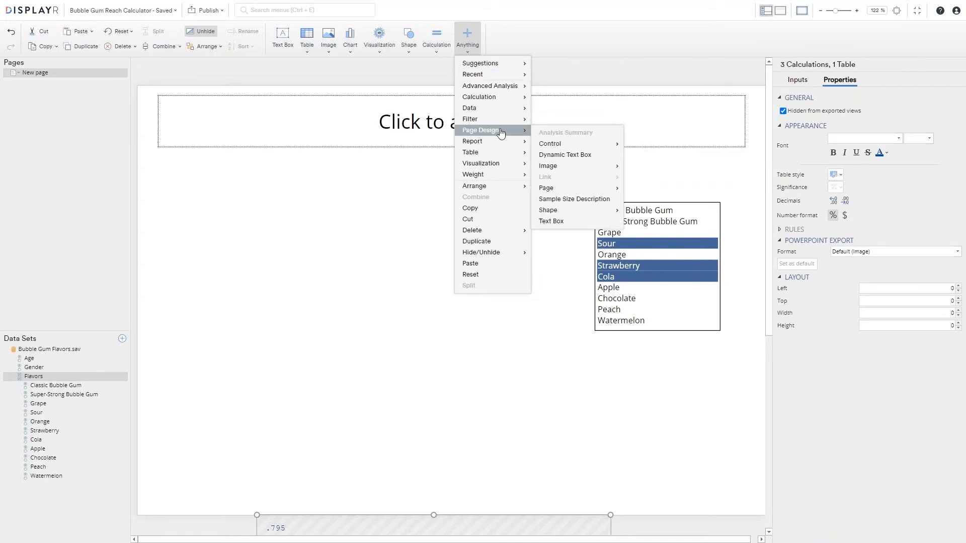
click(576, 156)
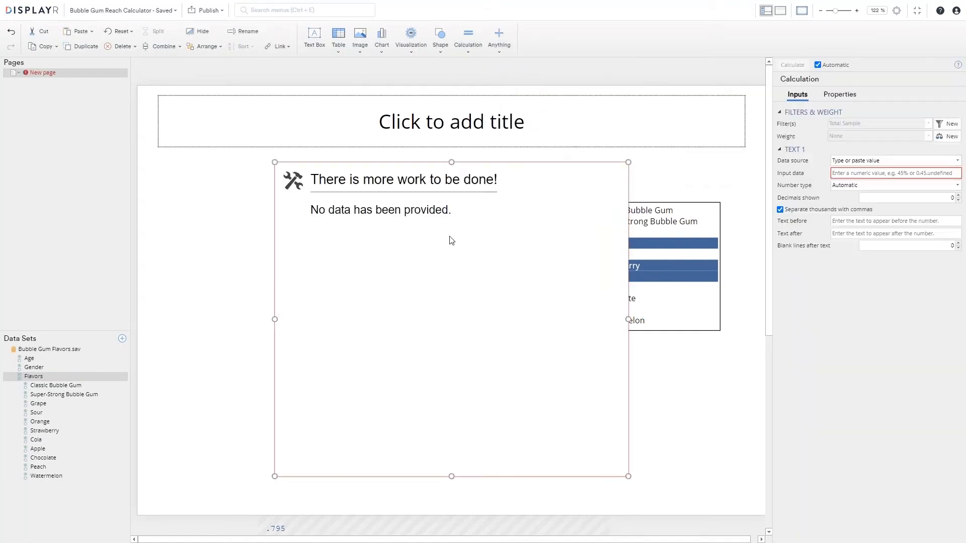
click(853, 173)
text(R)
click(867, 232)
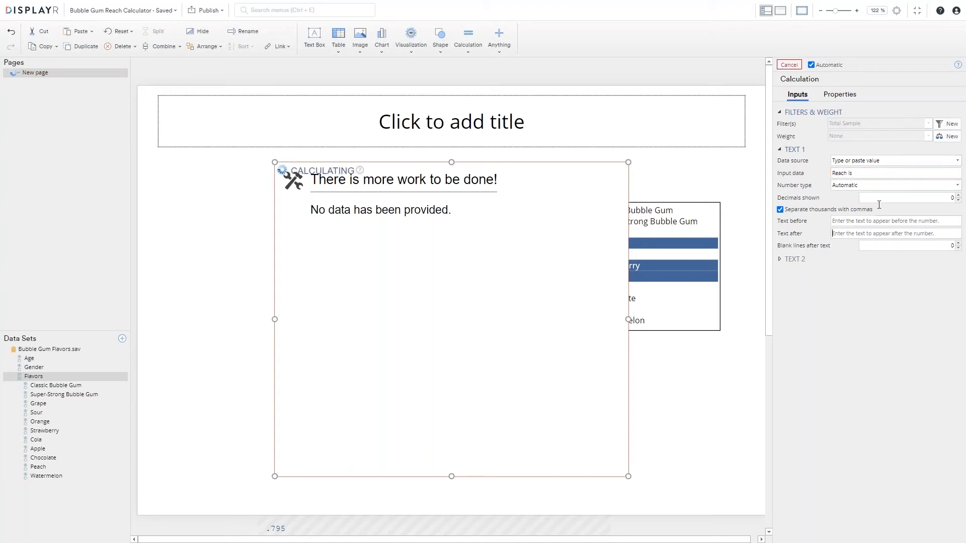
Set the dynamic text box's second text to the existing calculation average.calc, with Percentage as the number type
click(801, 259)
click(859, 273)
click(866, 286)
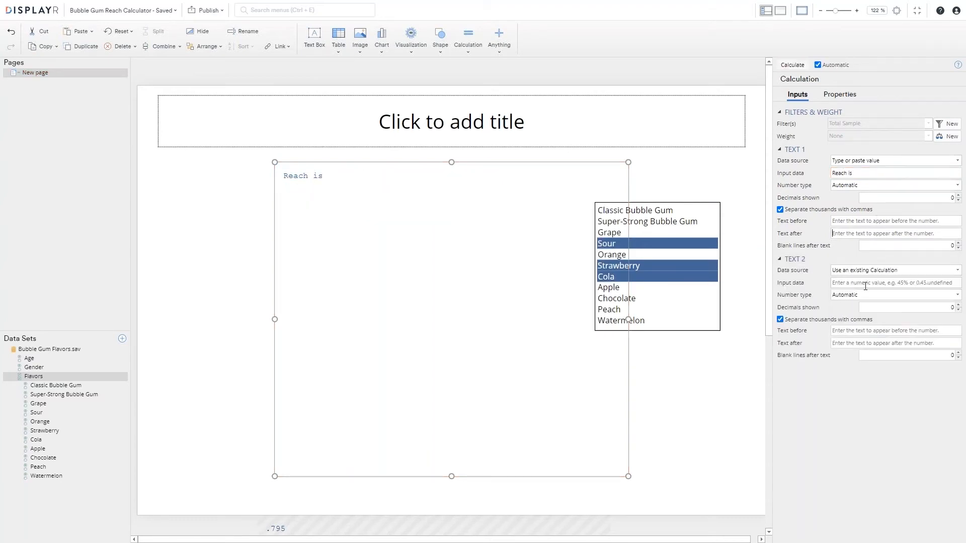
click(864, 284)
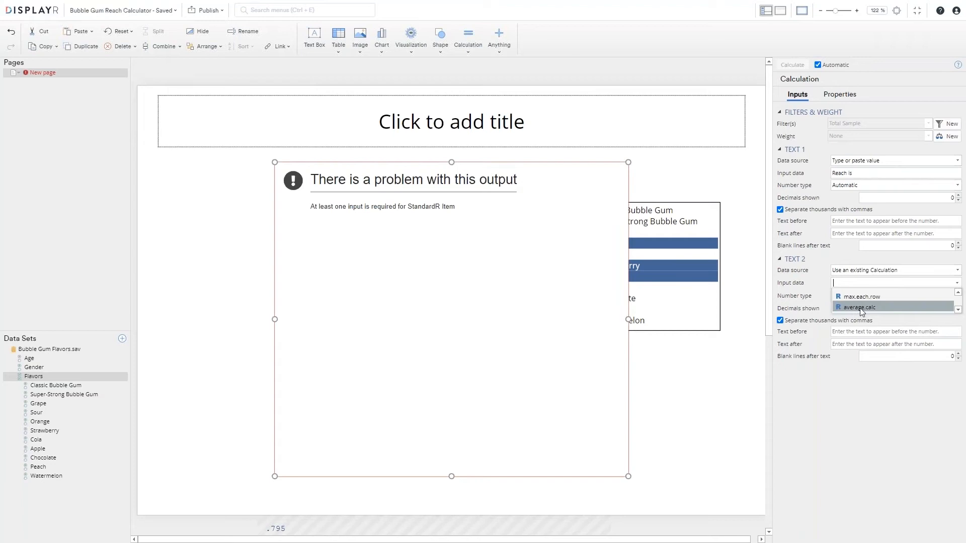
click(862, 309)
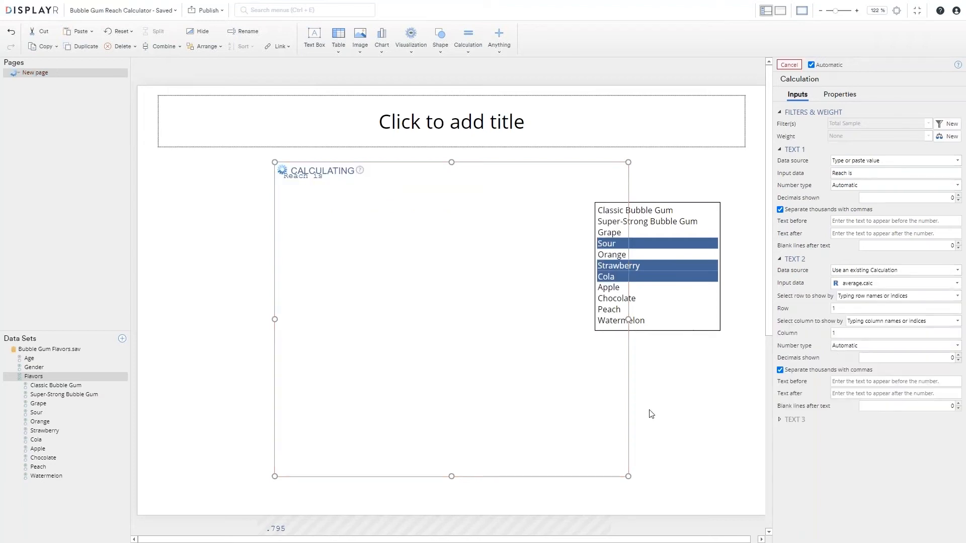
click(849, 348)
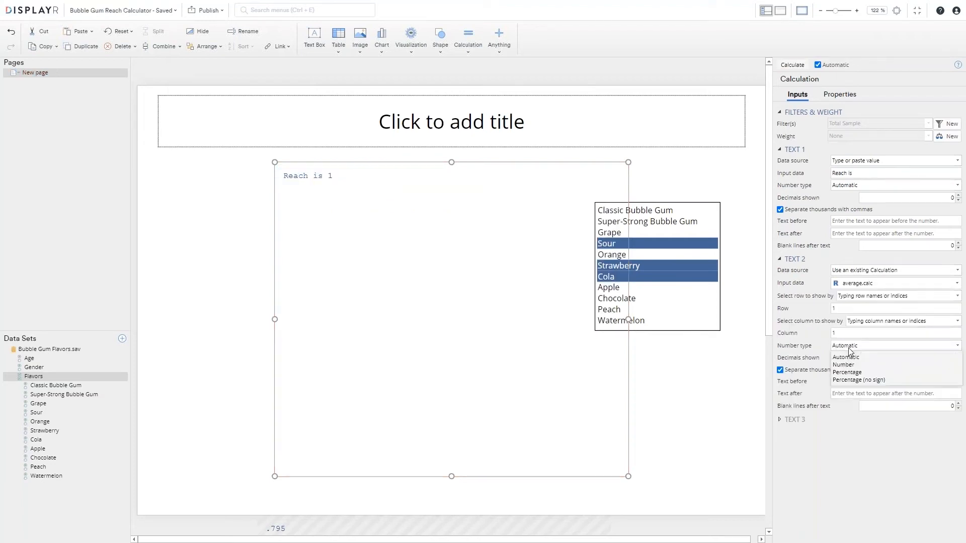
click(815, 372)
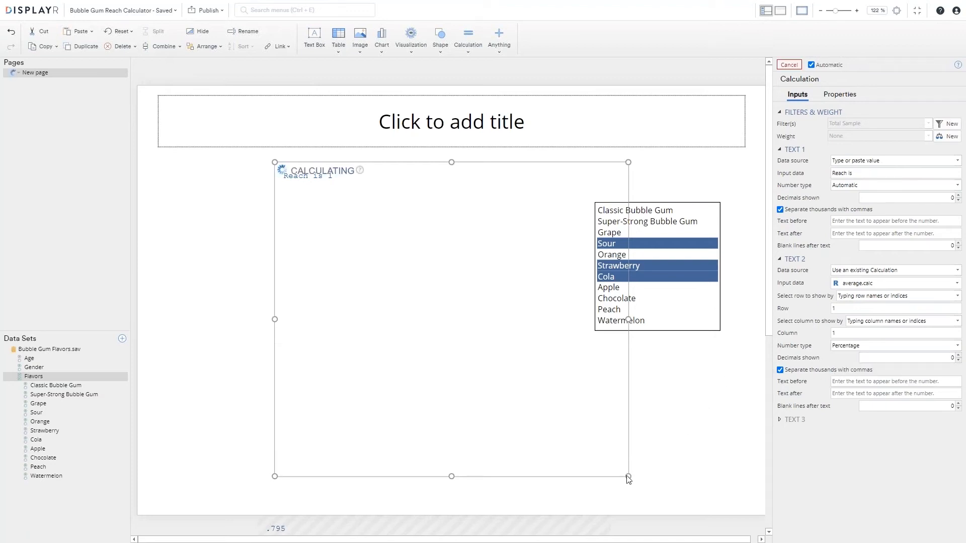
Shrink the dynamic text box around its text to about 192 wide by 65 high
key(Escape)
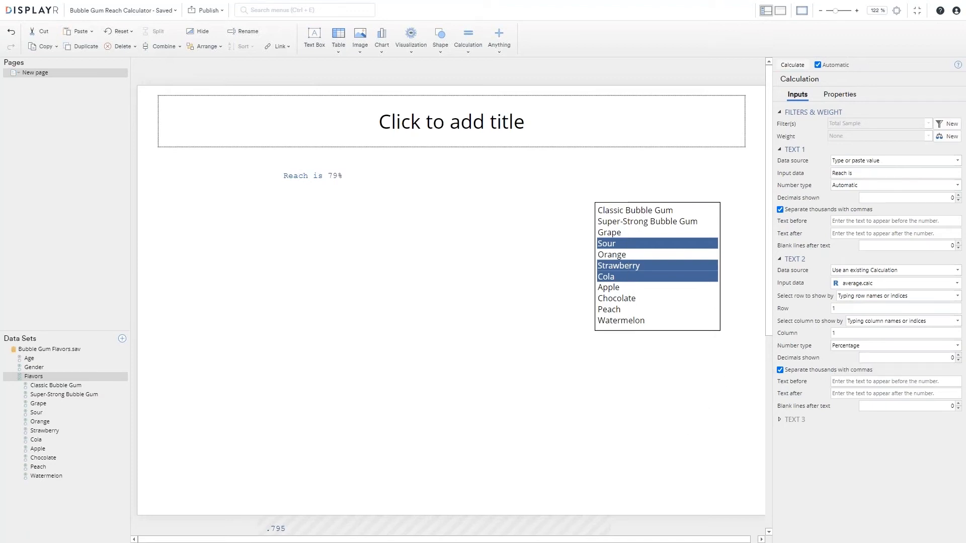
click(373, 188)
drag(373, 190, 393, 202)
Format the reach text in Comic Sans MS, size 12, with an orange font color
click(839, 94)
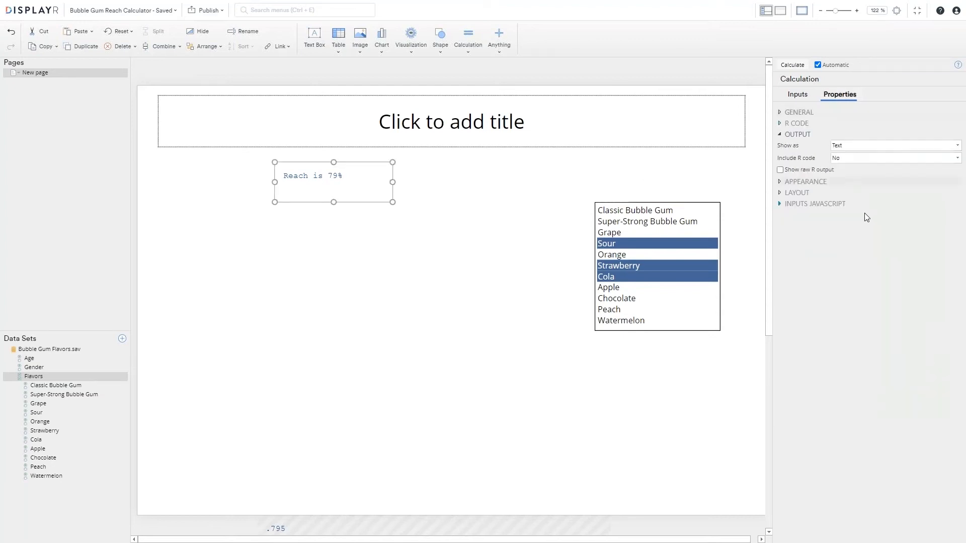
click(807, 191)
click(810, 180)
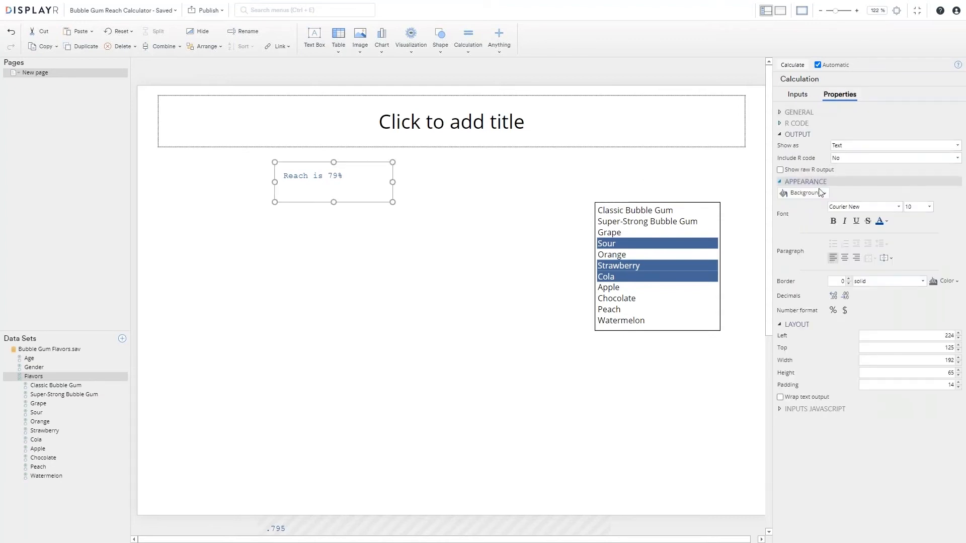
click(861, 204)
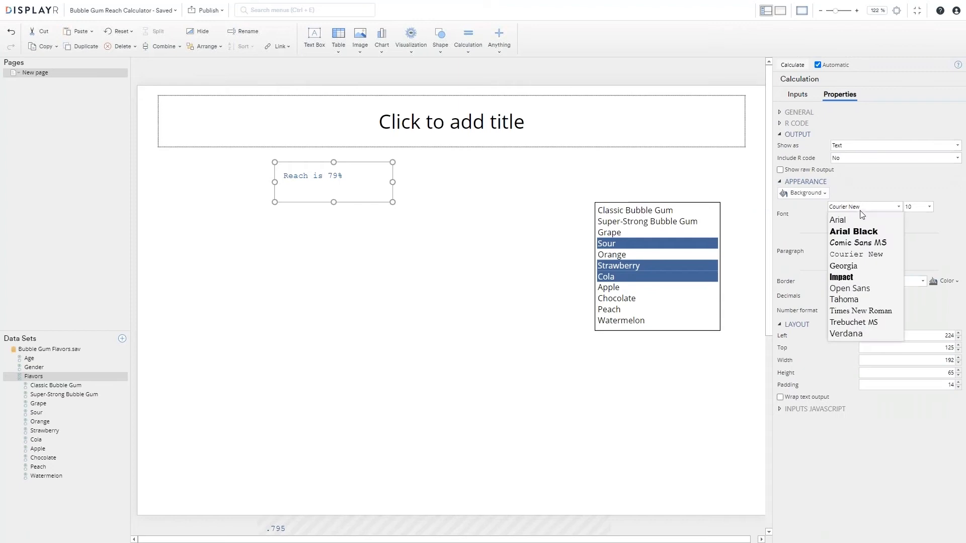
click(862, 244)
click(929, 206)
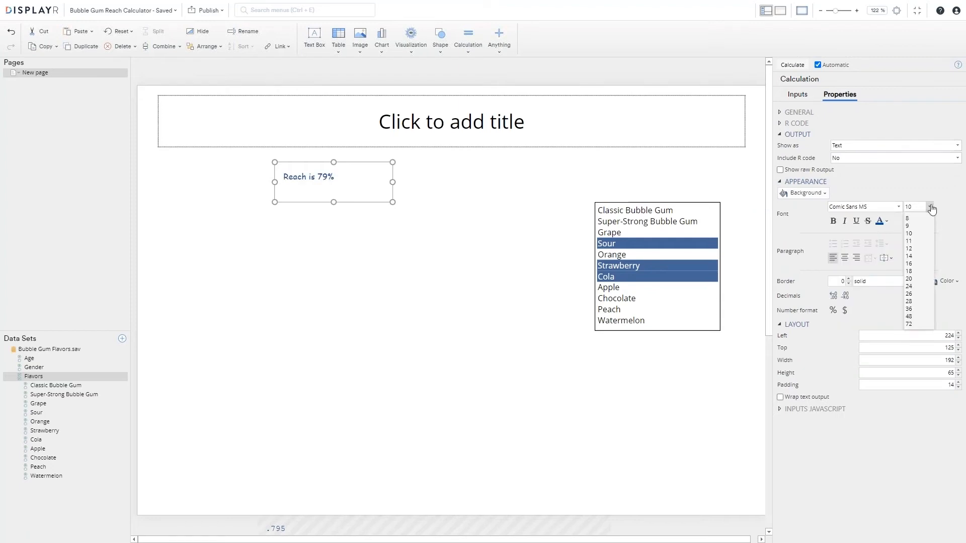
click(910, 241)
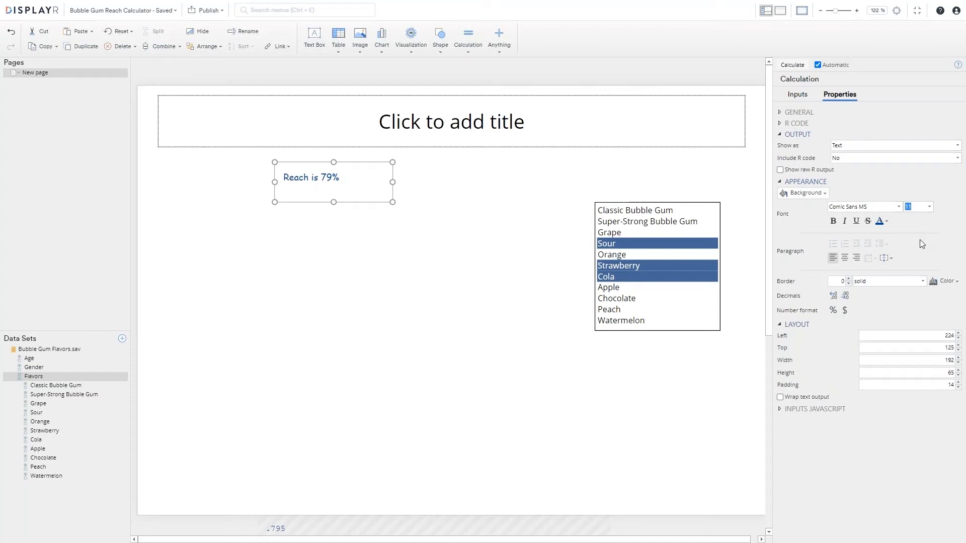
click(928, 208)
click(909, 249)
click(885, 222)
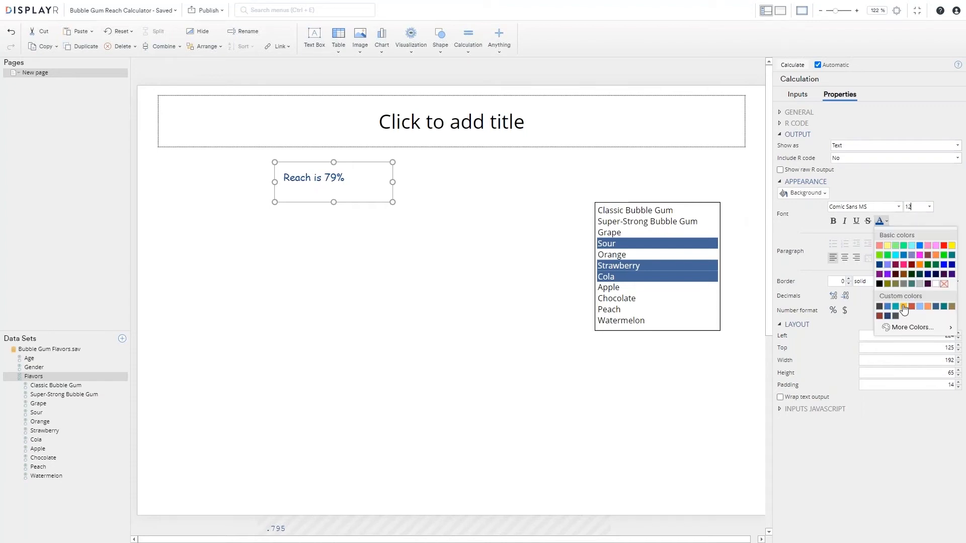
click(928, 306)
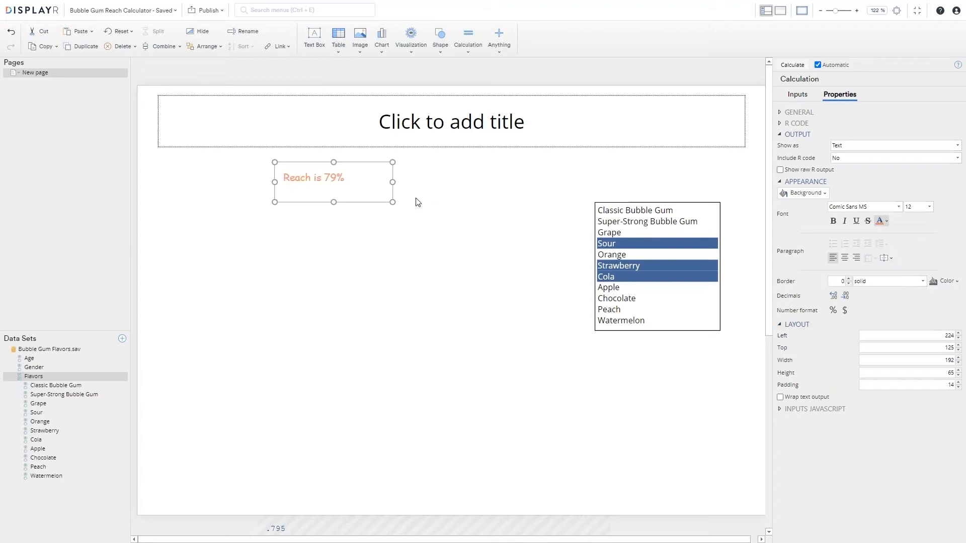
Move the reach text directly beneath the flavor list box and deselect Cola in the list
drag(363, 162, 676, 337)
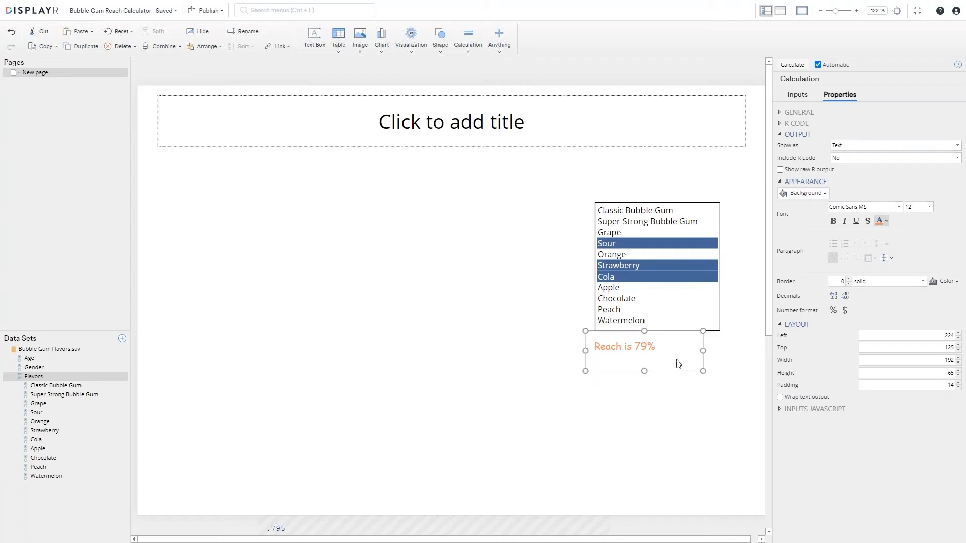
click(622, 278)
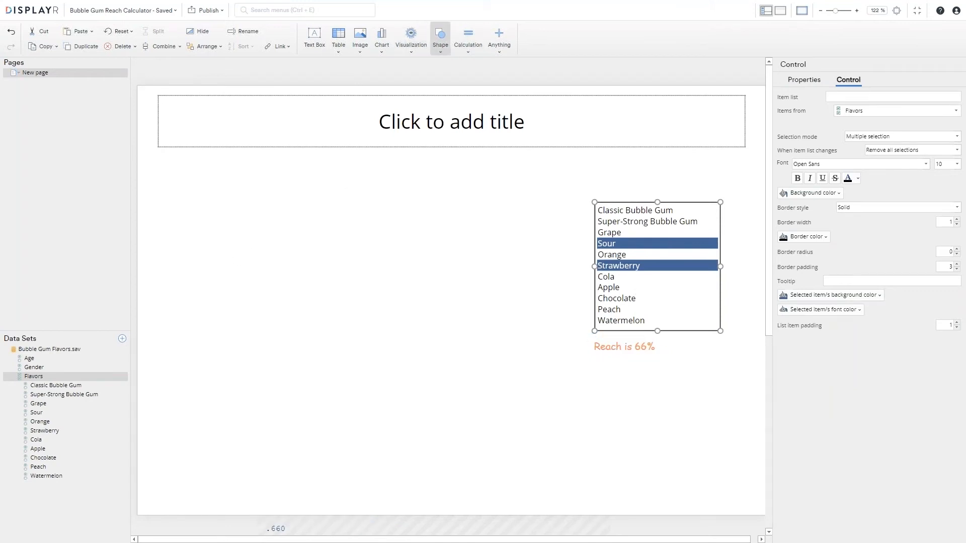
Add a Venn diagram using selected.table as its data source and move it slightly down toward the list box
click(411, 36)
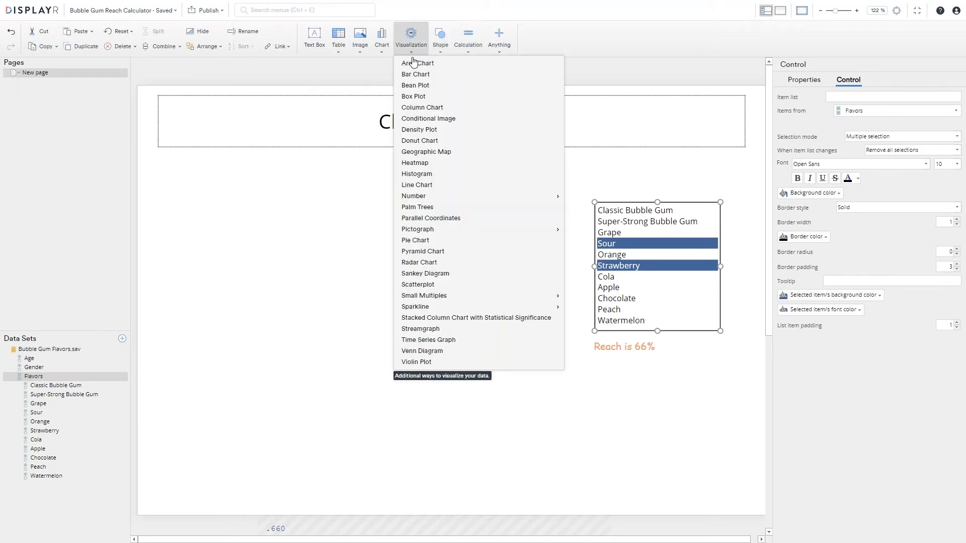
click(441, 352)
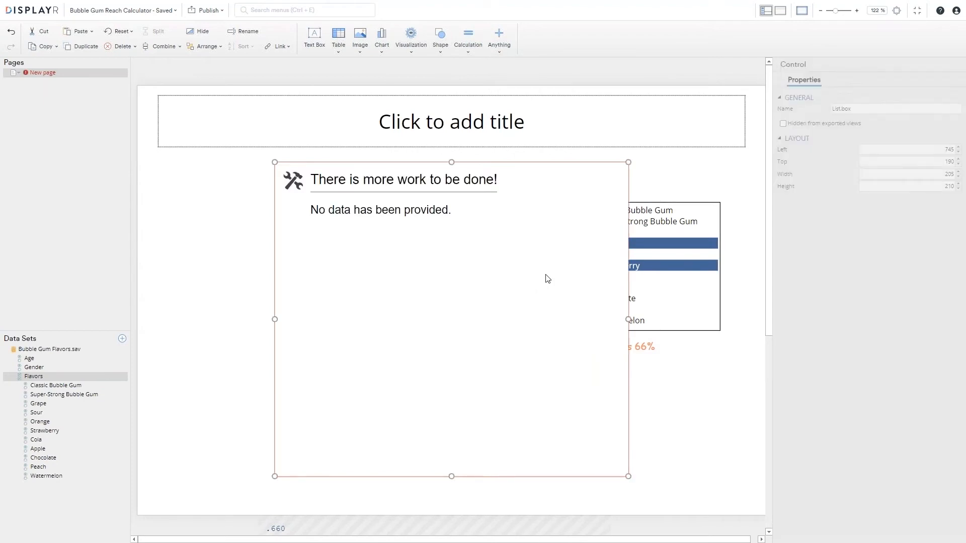
click(867, 150)
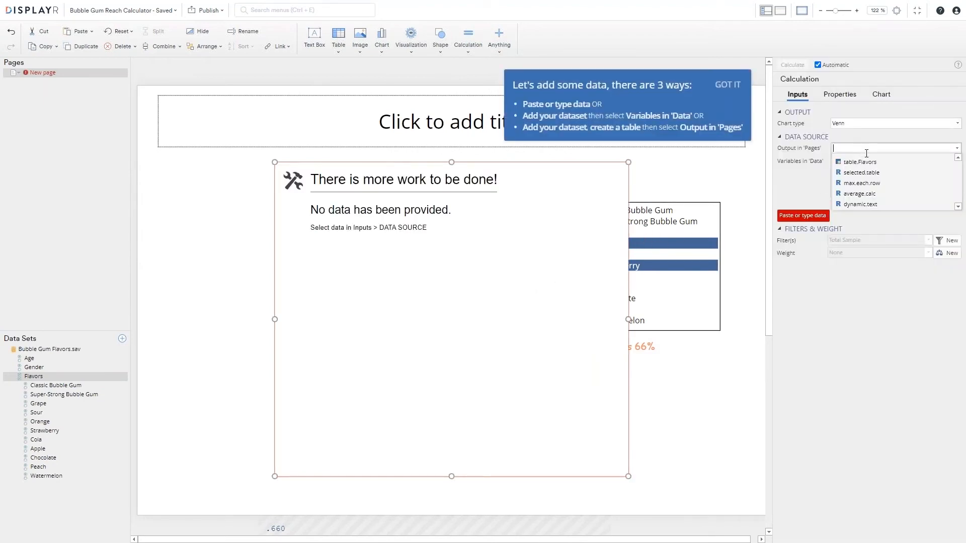
click(892, 176)
drag(411, 185, 647, 168)
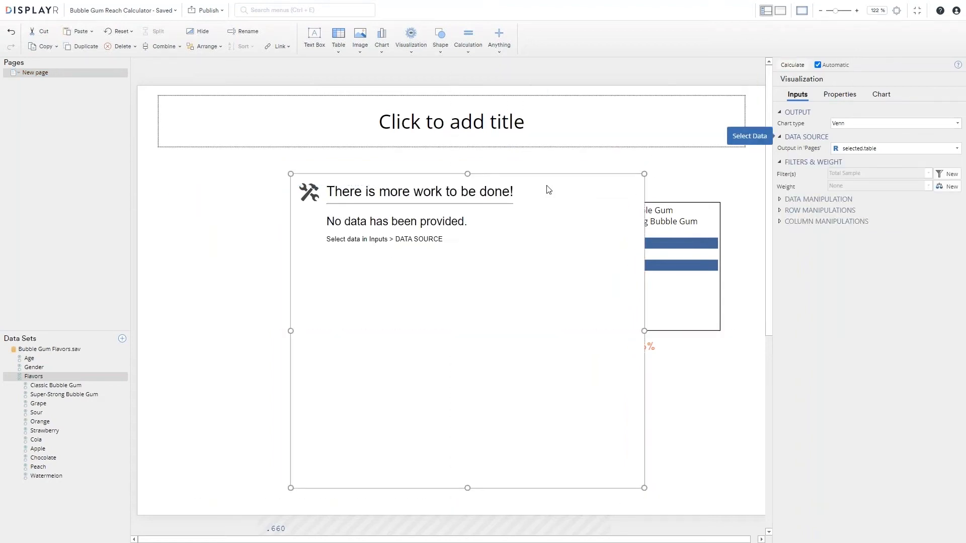
Title the page "BUBBLE GUM REACH CALCULATOR" and format the title in Comic Sans MS with an orange font color
click(477, 126)
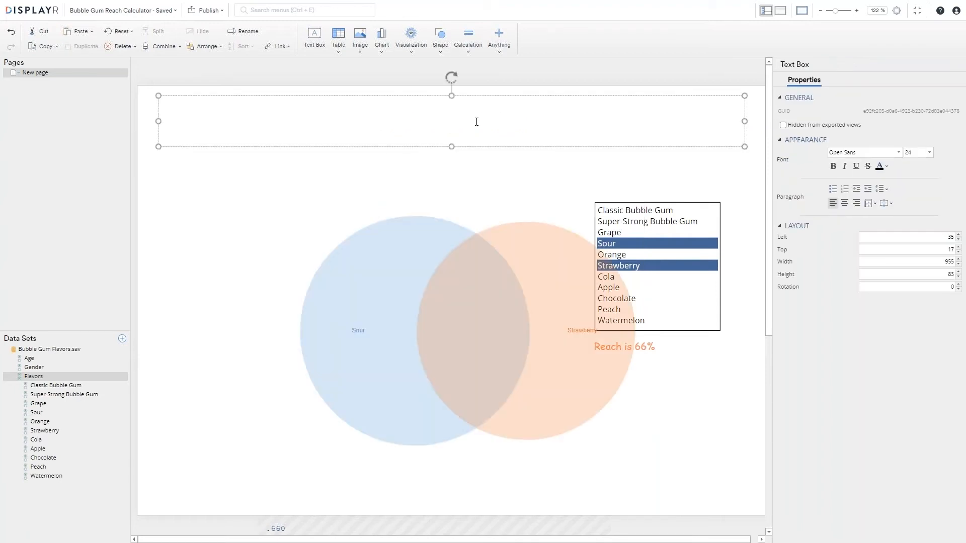
text(BUBBLE GUM REACH CALCULATOR)
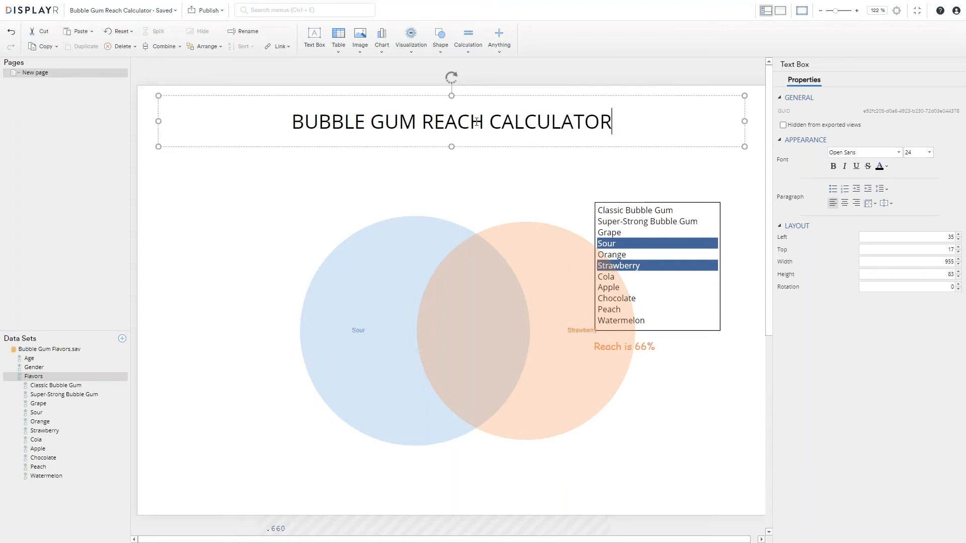
key(ctrl+a)
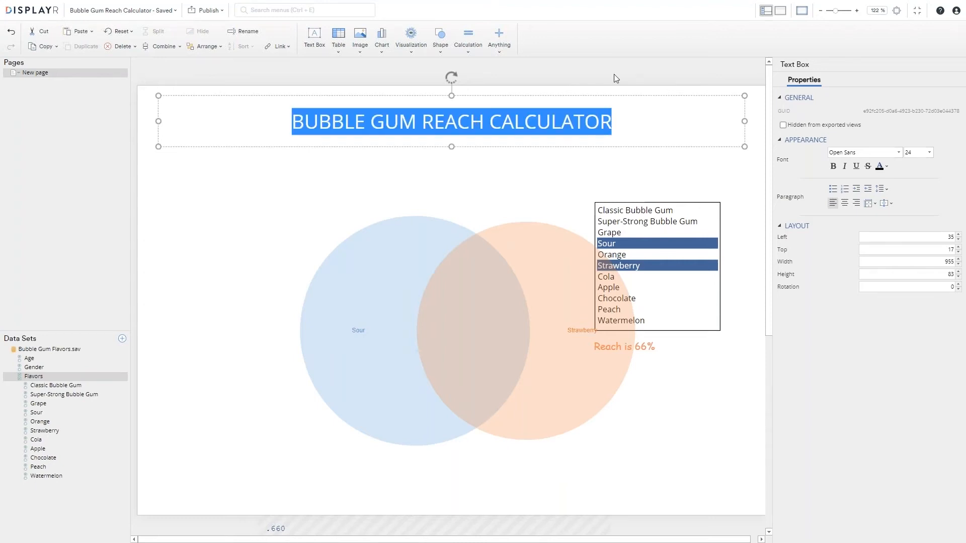
click(881, 166)
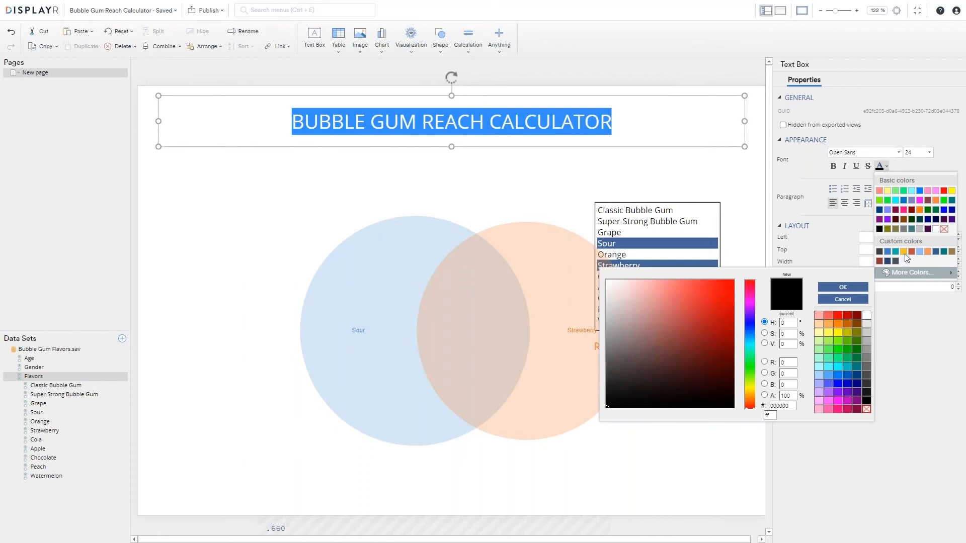
click(927, 252)
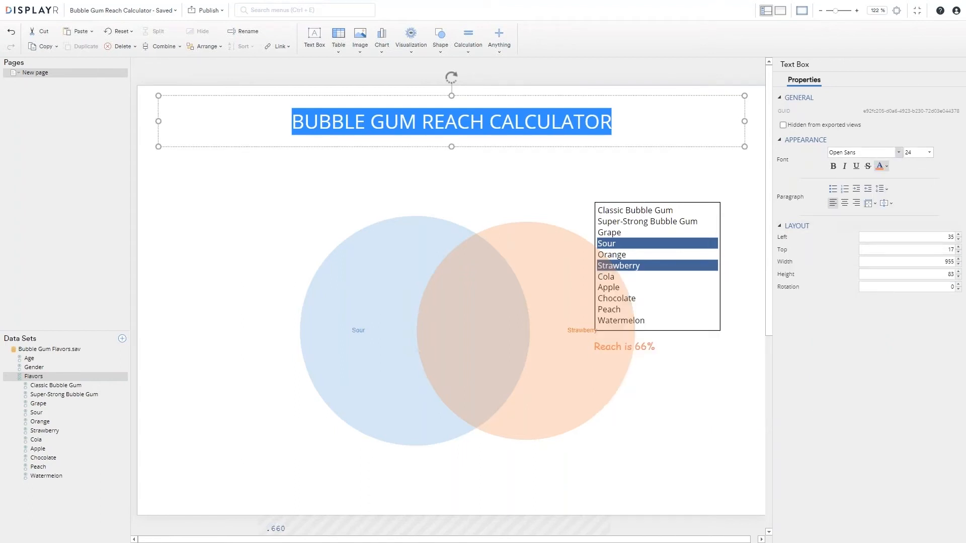
click(899, 152)
click(851, 190)
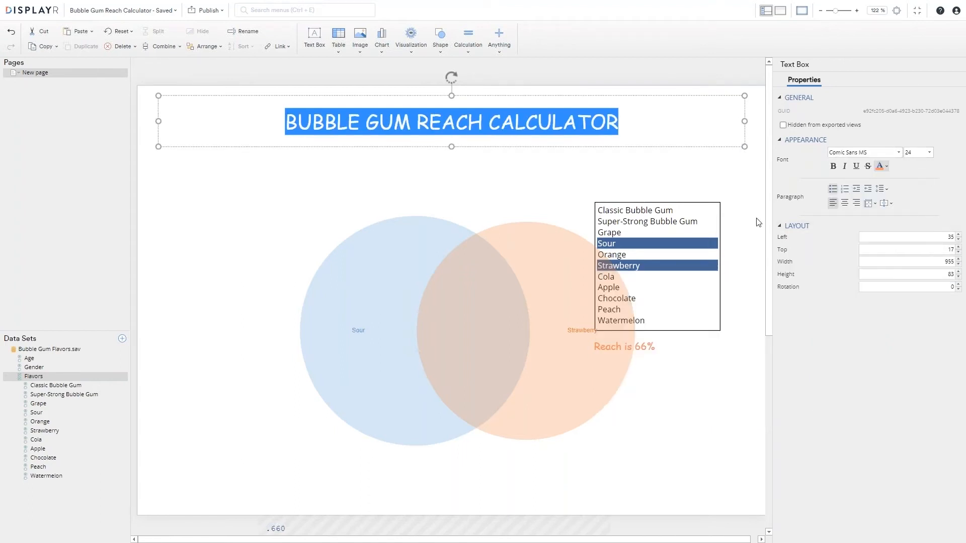
click(277, 177)
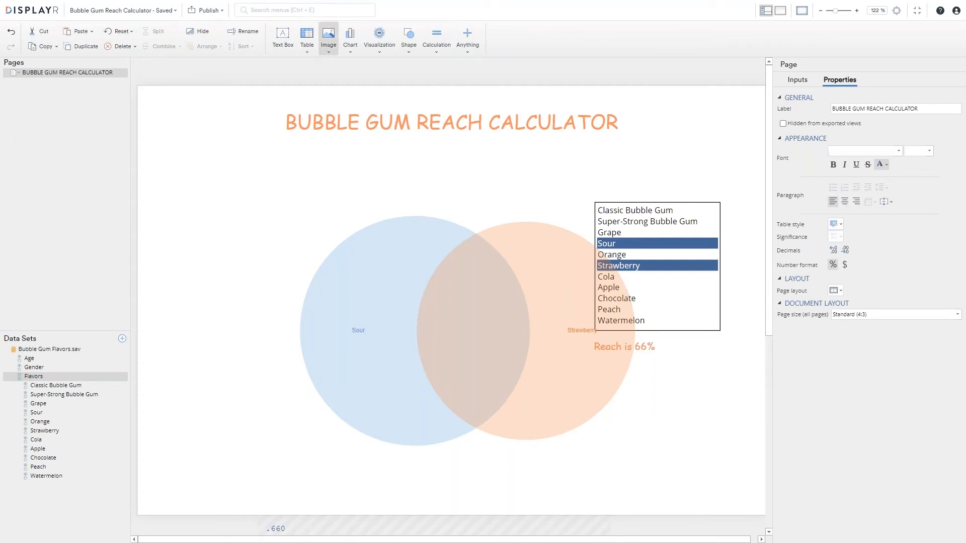
Insert the image Bubble Gum Girl.png from the computer onto the page and return to full screen
click(328, 48)
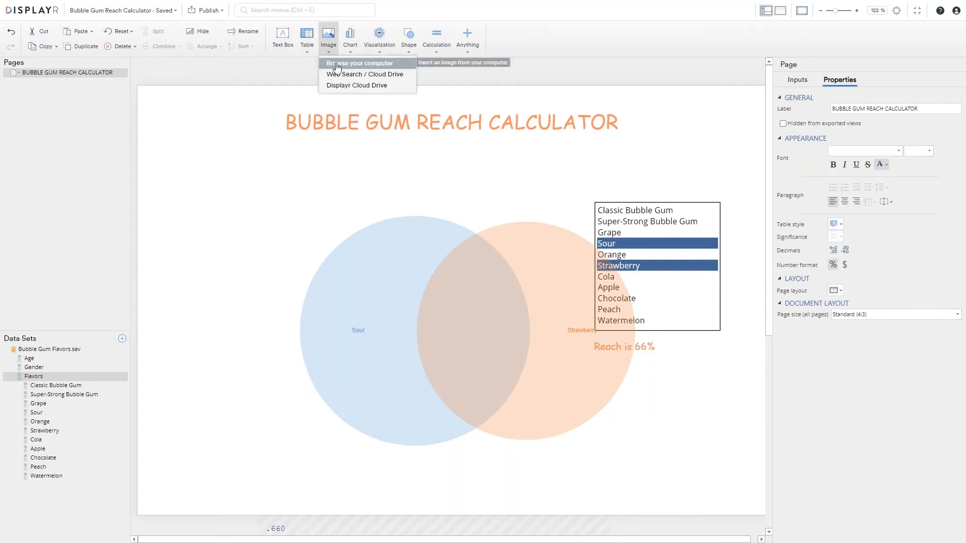
click(336, 65)
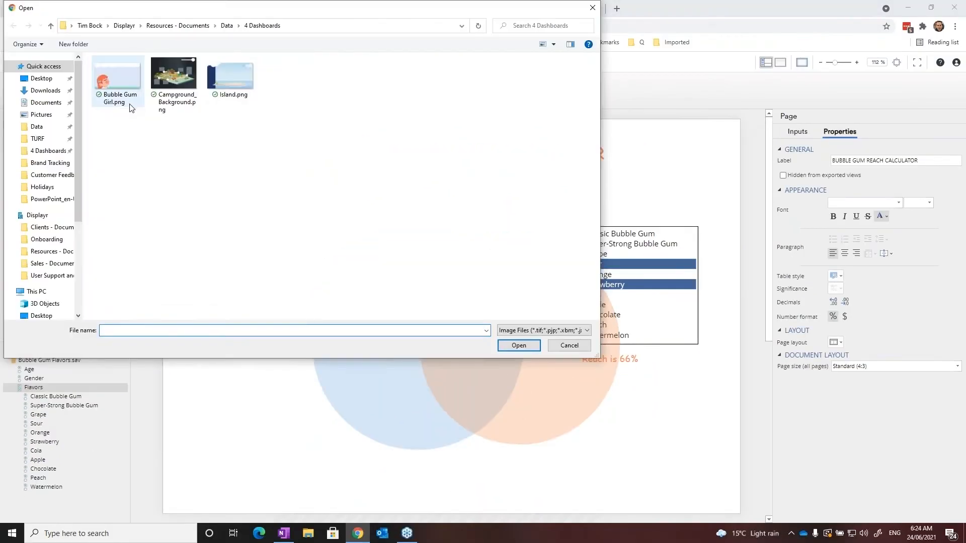
click(125, 78)
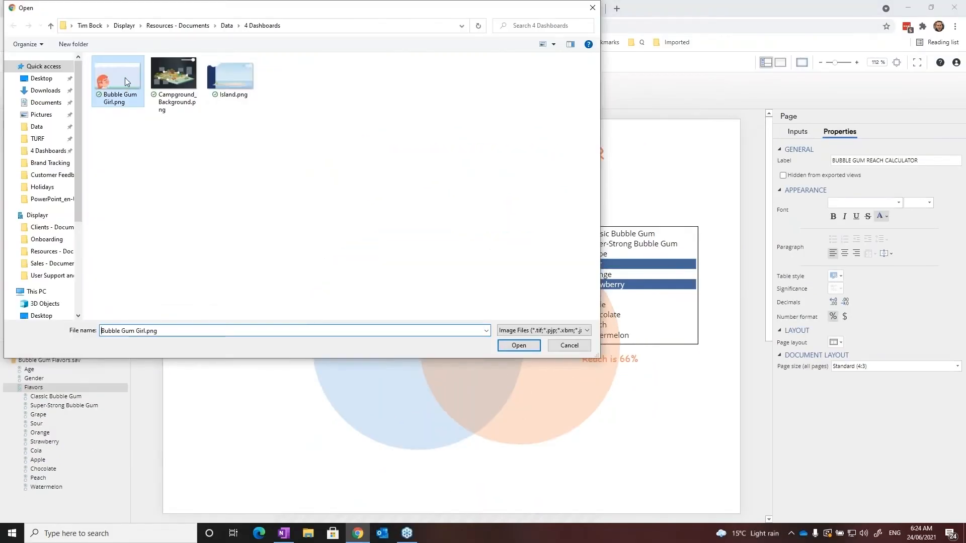
click(507, 344)
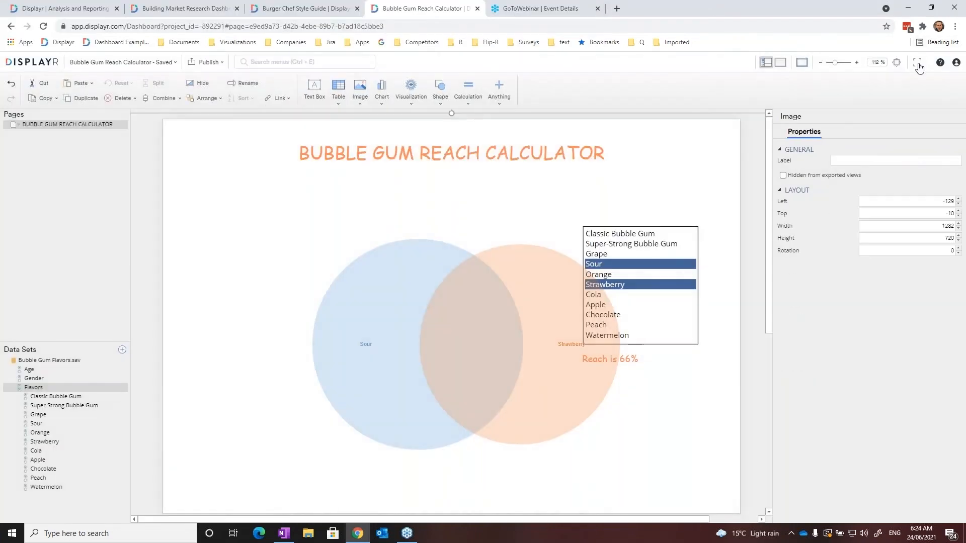
click(918, 65)
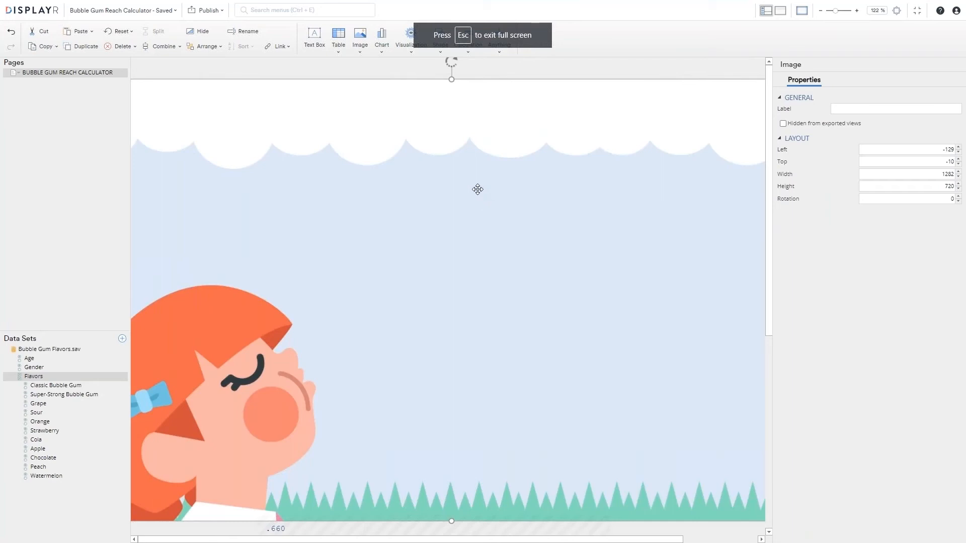
Send the bubble gum girl image to the back, behind all other page objects
right_click(477, 189)
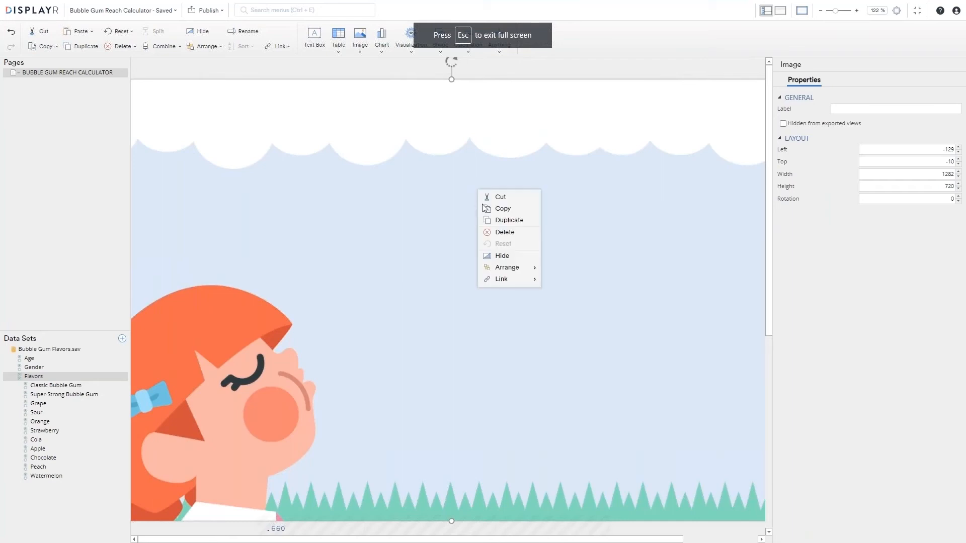
mouse_move(519, 267)
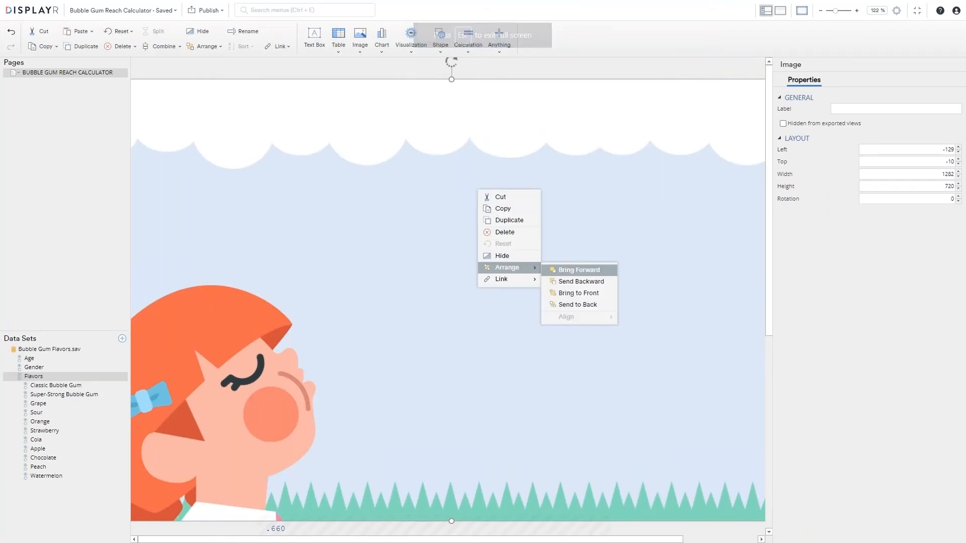
click(578, 305)
Shrink the Venn diagram so it clears the flavor list box, and add Apple to the list selection
click(599, 381)
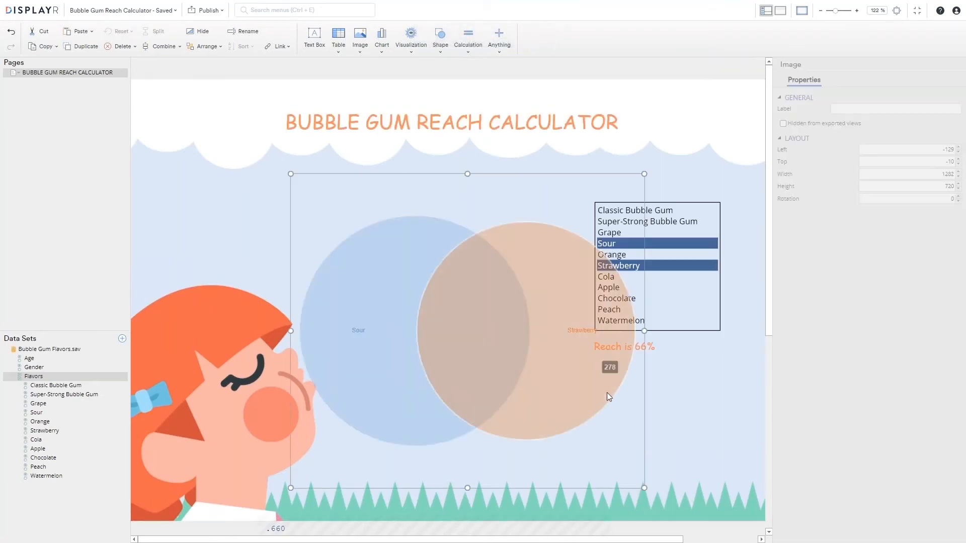
drag(643, 488, 576, 408)
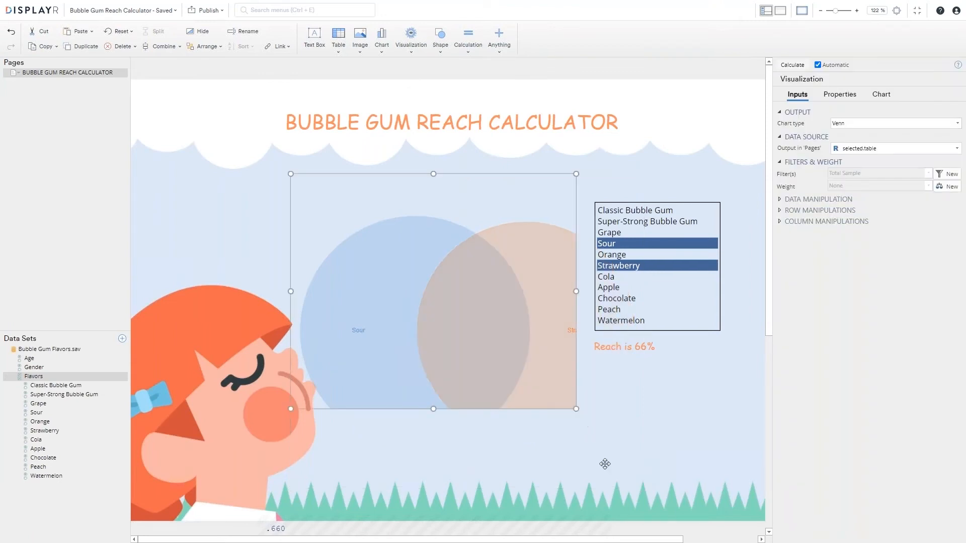
click(615, 292)
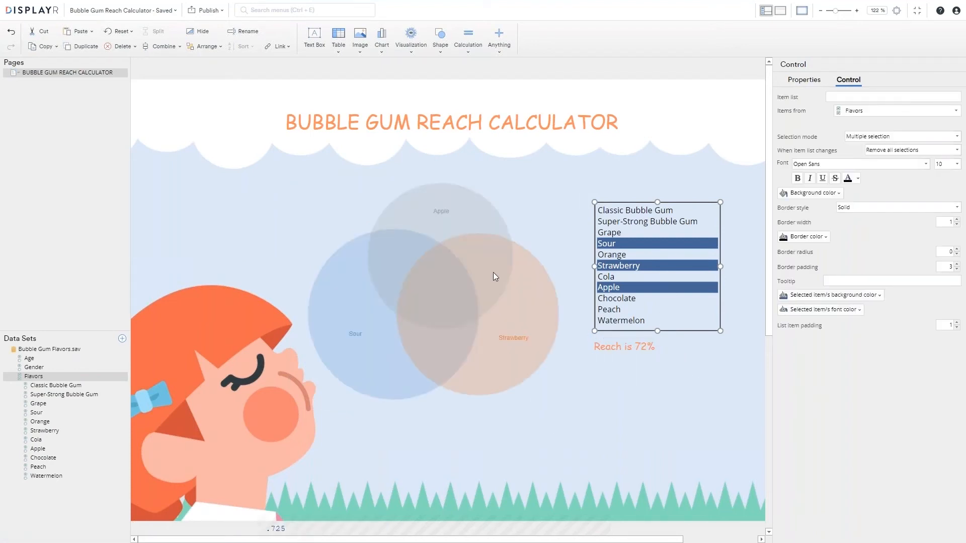
Exit full screen, return to the documents overview and create a new document named "Burger Chef Brand Tracker"
click(442, 264)
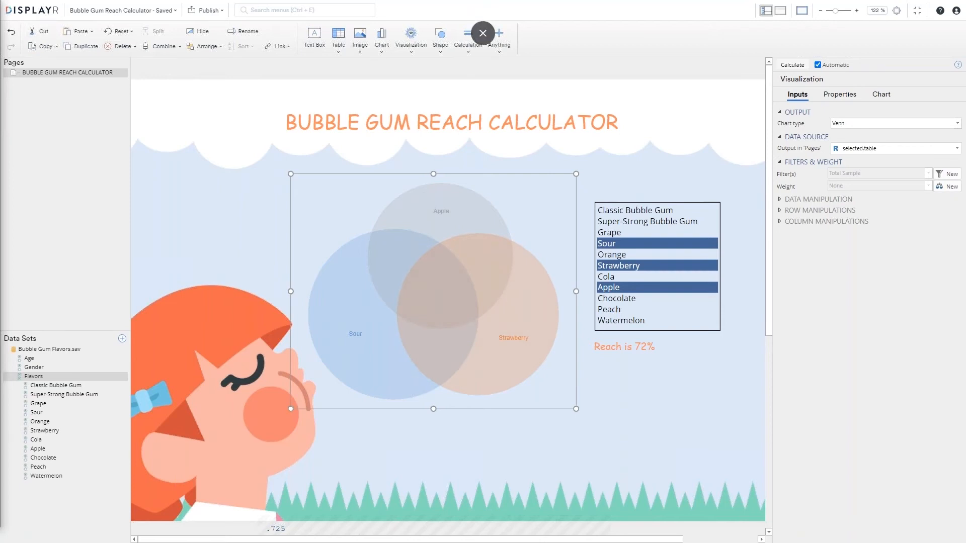
click(89, 153)
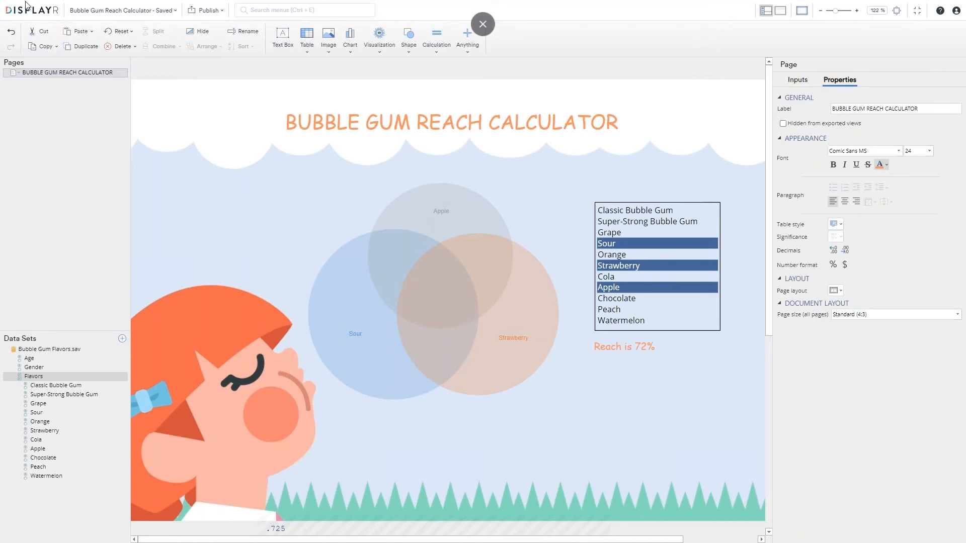
click(483, 35)
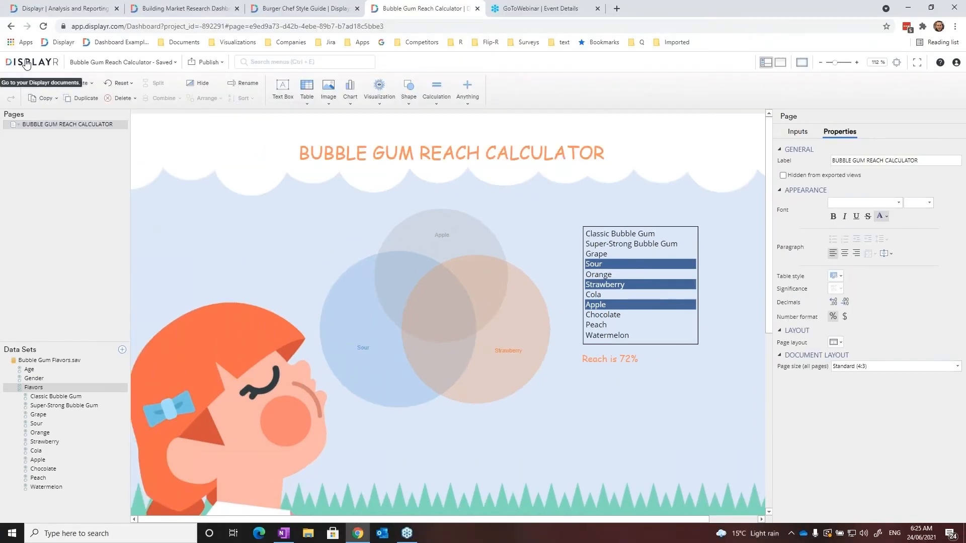
click(27, 64)
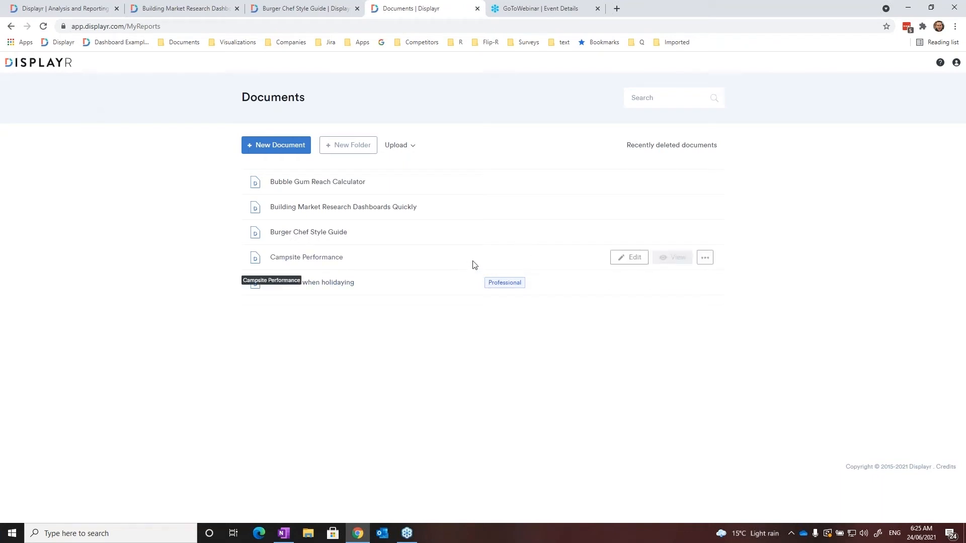
click(280, 146)
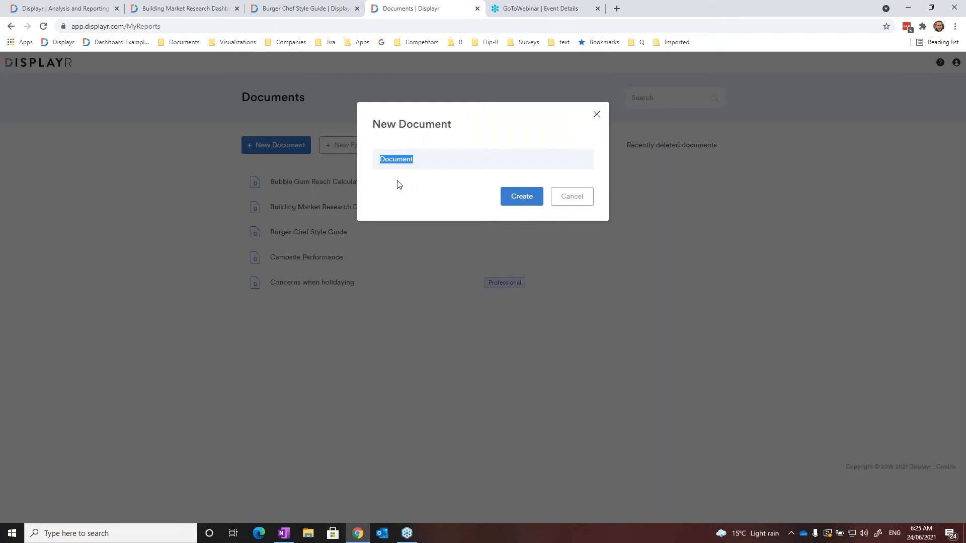
text(Burger Chef Brand Tracker)
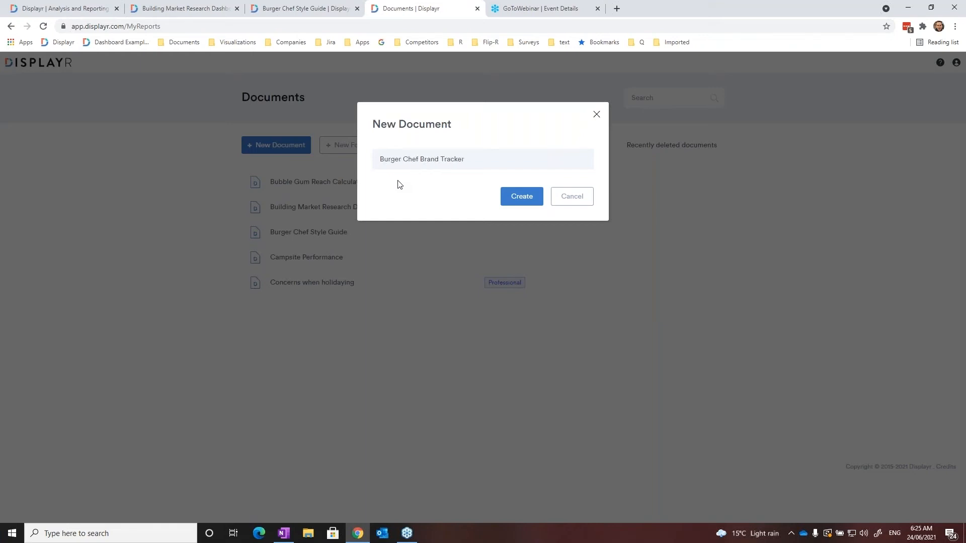
click(528, 203)
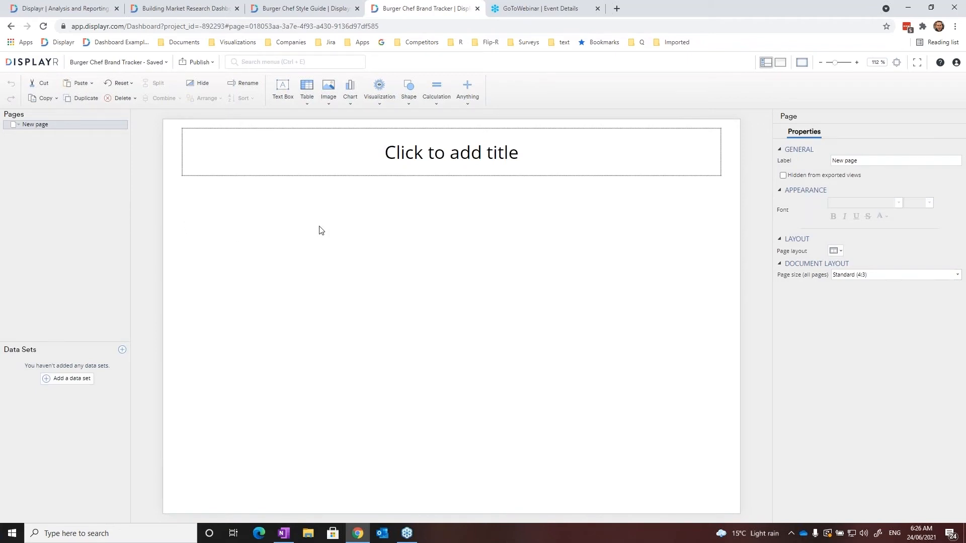
Show the page masters of the Burger Chef Brand Tracker document, and switch to the Burger Chef Style Guide document and wake it up
click(781, 63)
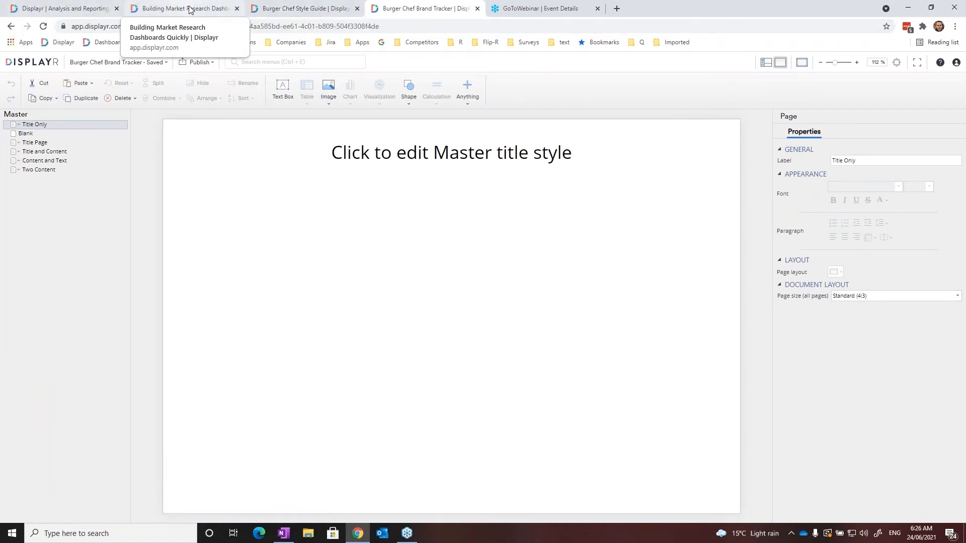
click(279, 9)
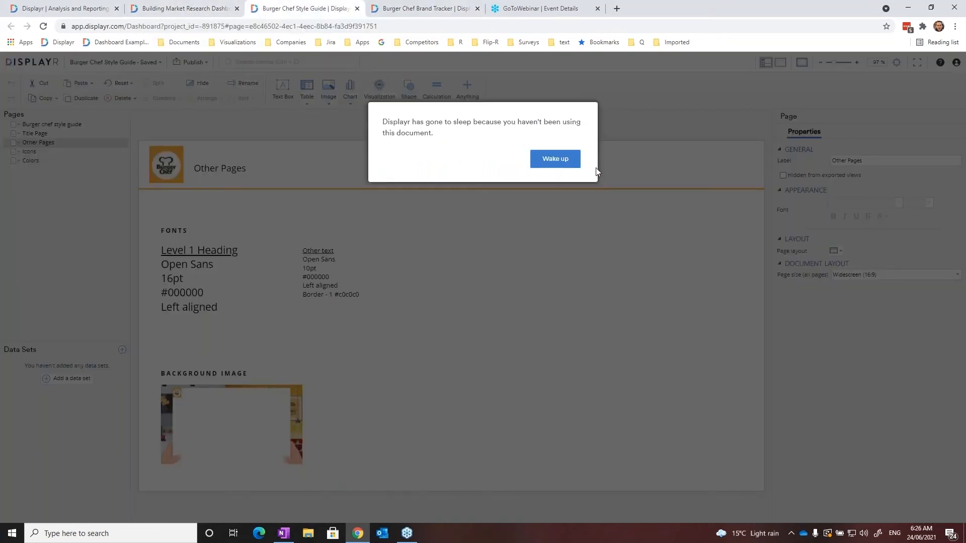
click(564, 163)
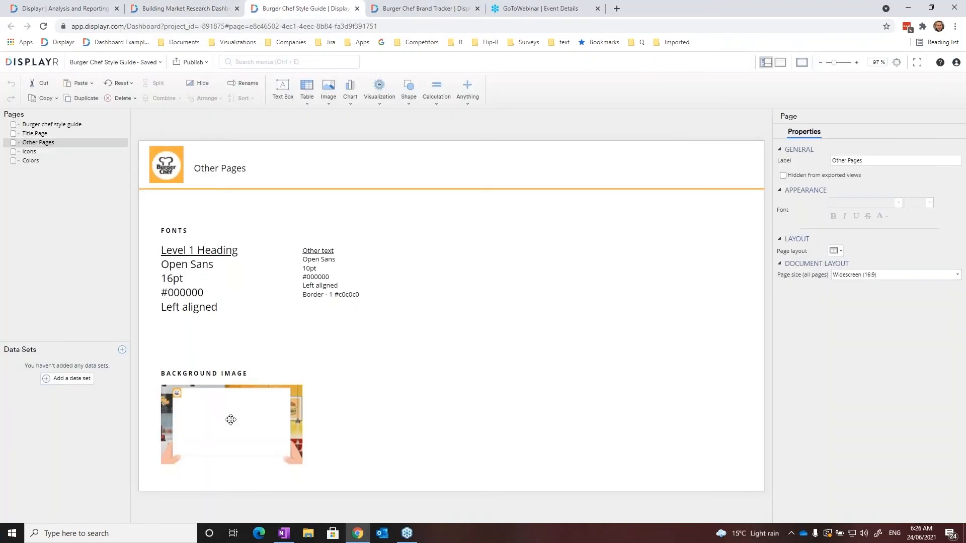
Copy the background image from the style guide's Other Pages page into the Brand Tracker's Title Only master, enlarging it to the page width
click(232, 414)
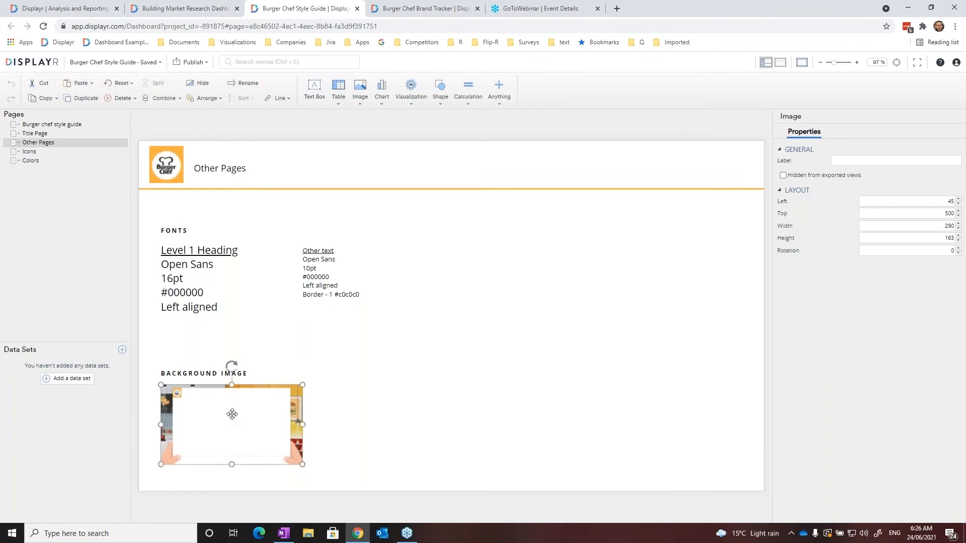
click(427, 12)
key(ctrl+v)
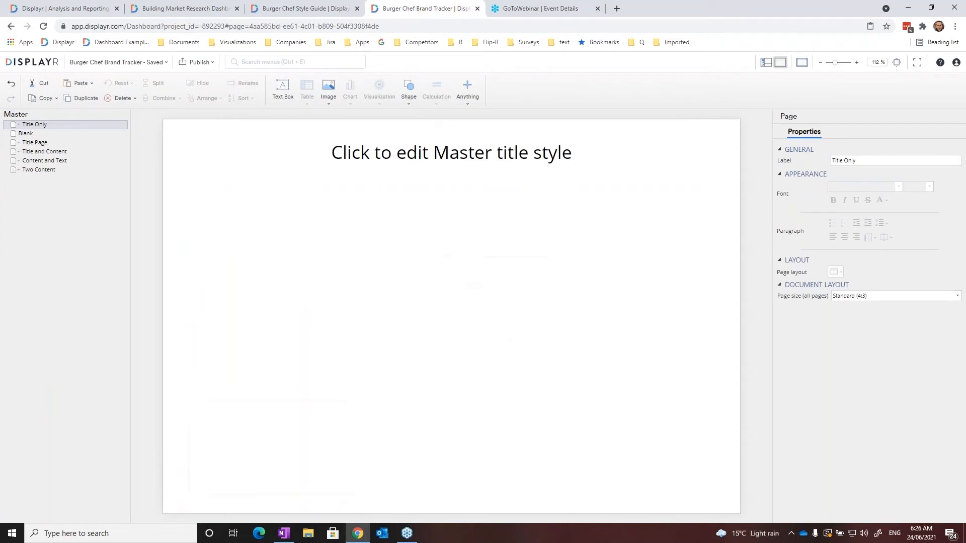
drag(294, 431, 273, 446)
drag(327, 421, 739, 190)
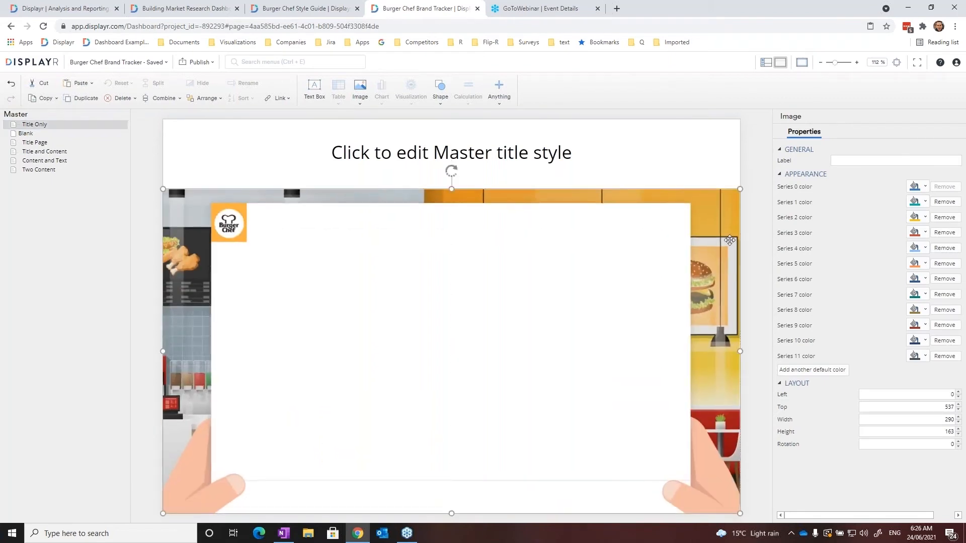
Set the page size of all pages to Widescreen (16:9)
click(730, 167)
click(855, 296)
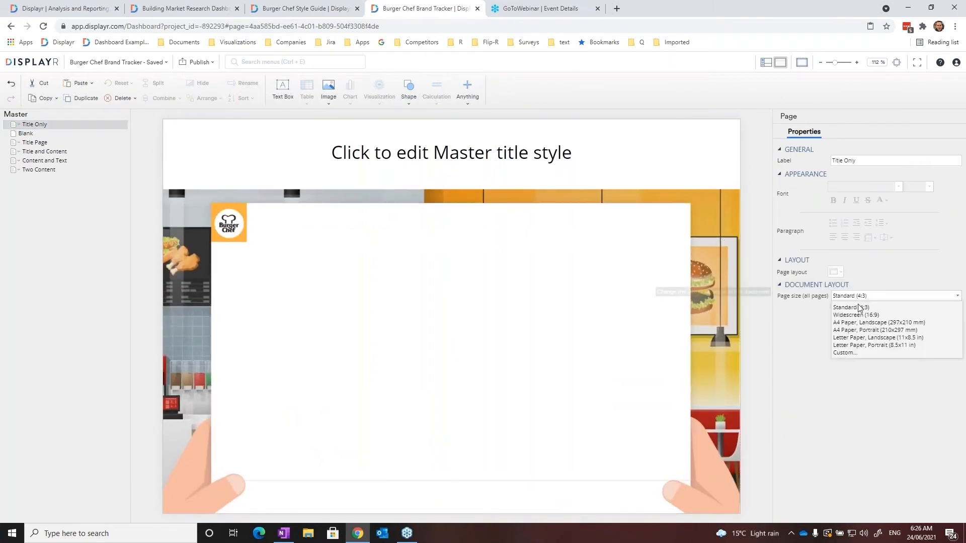
click(853, 316)
Fit the background image over the whole Title Only master, about 1281 by 721, and send it to the back
drag(656, 264, 608, 214)
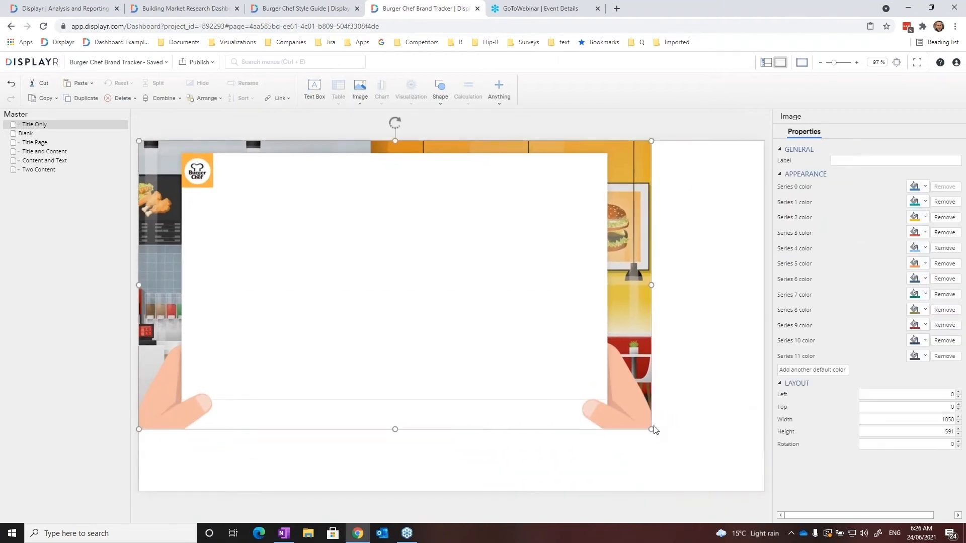
drag(652, 429, 764, 493)
right_click(583, 327)
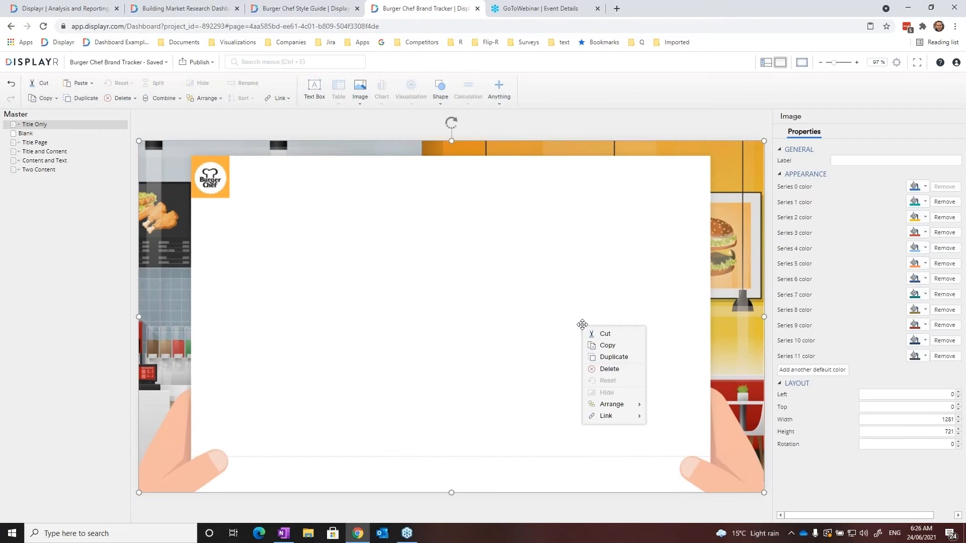
mouse_move(615, 407)
click(682, 441)
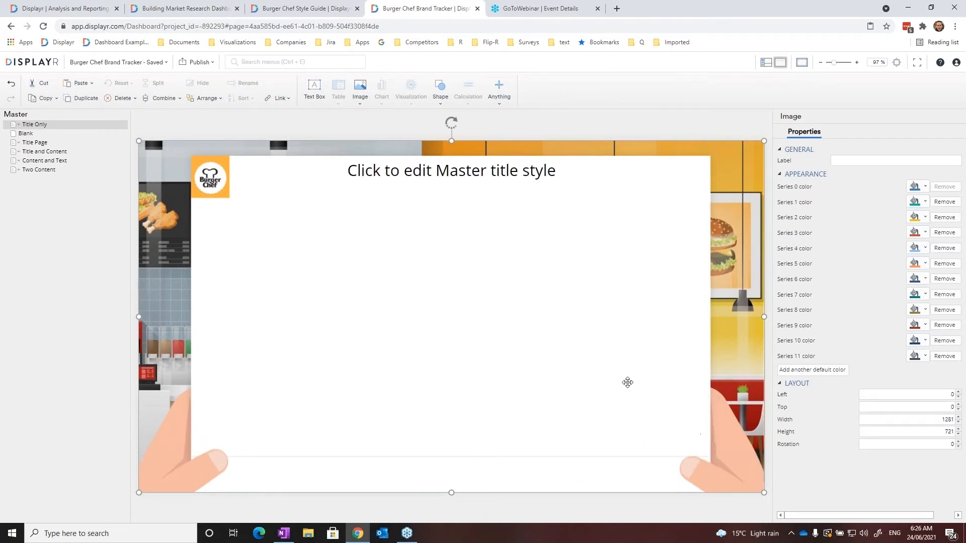
Resize the master title box to fit between the logo and the white panel's far edge, and left-align its text
click(479, 191)
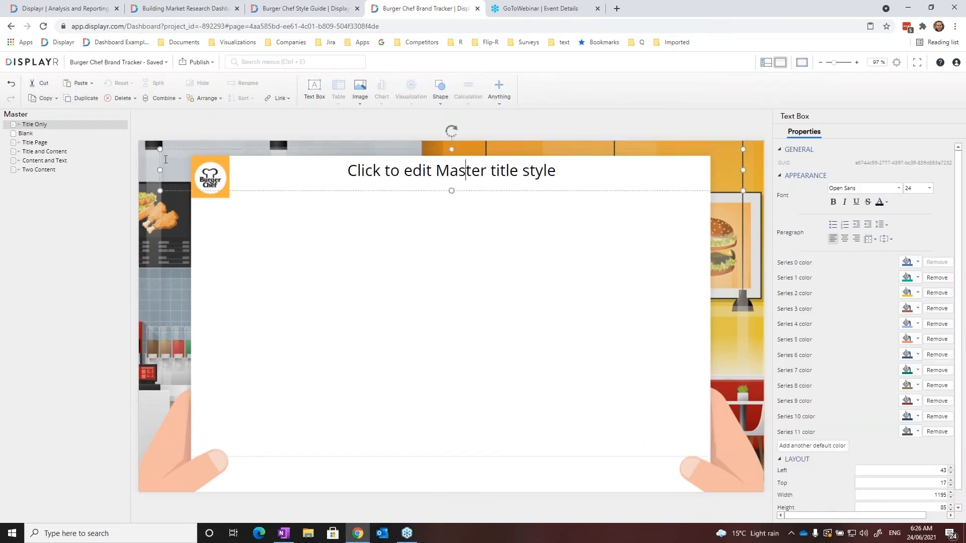
drag(160, 149, 232, 158)
drag(741, 193, 706, 203)
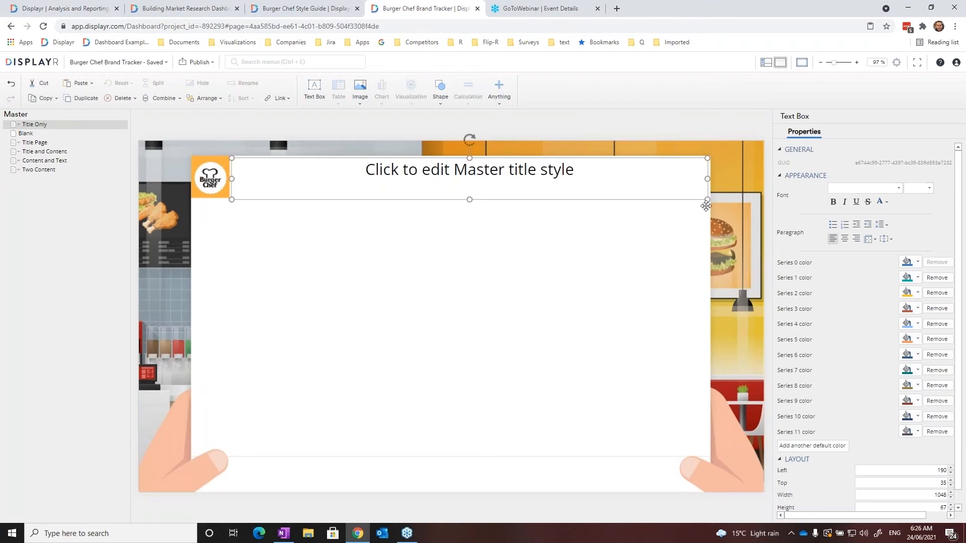
click(833, 239)
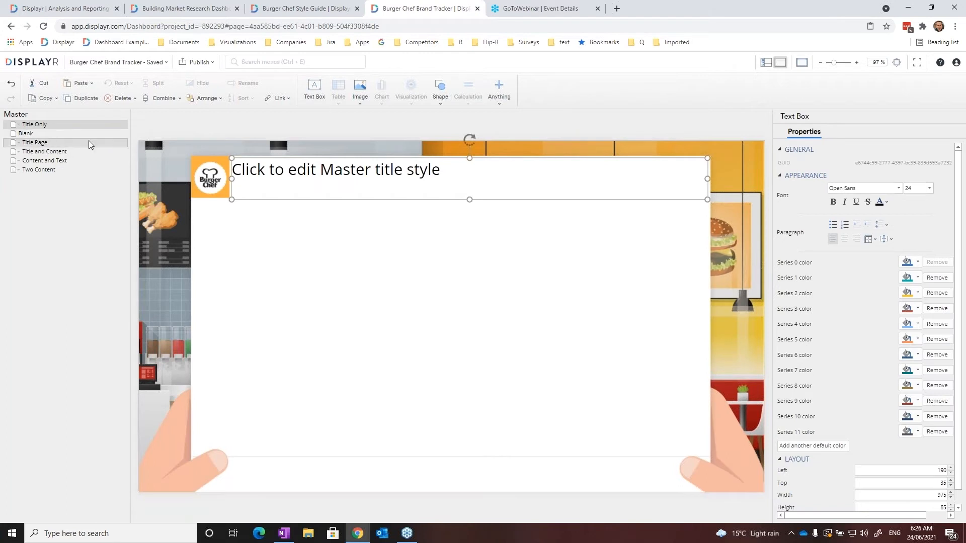
Copy the background image from the style guide's Title Page and paste it into the Brand Tracker's Title Page master
click(19, 143)
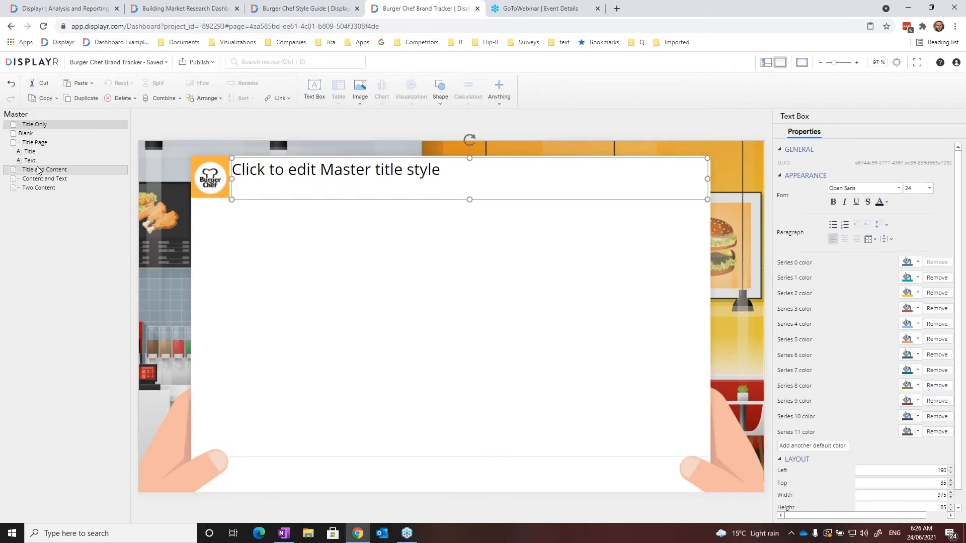
click(34, 142)
key(ctrl+shift+Tab)
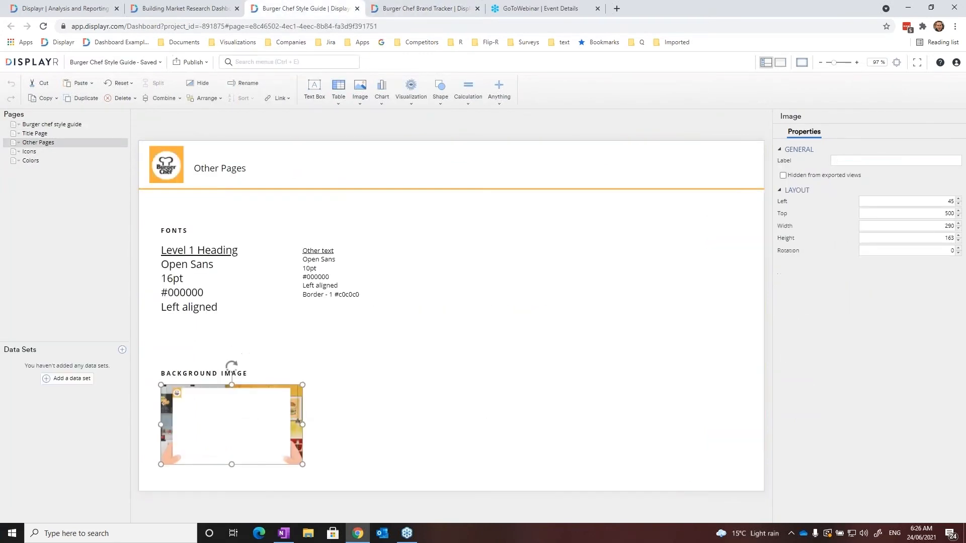
click(40, 134)
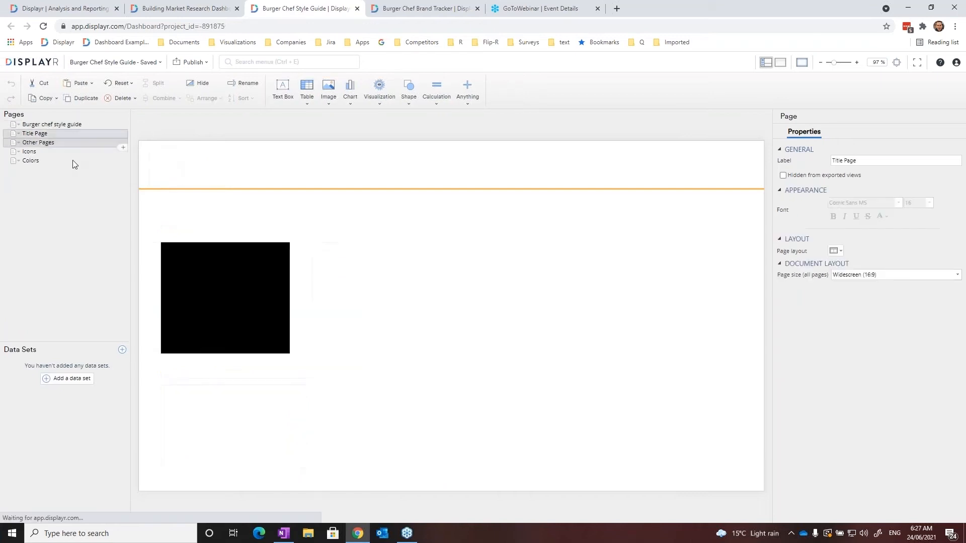
click(224, 416)
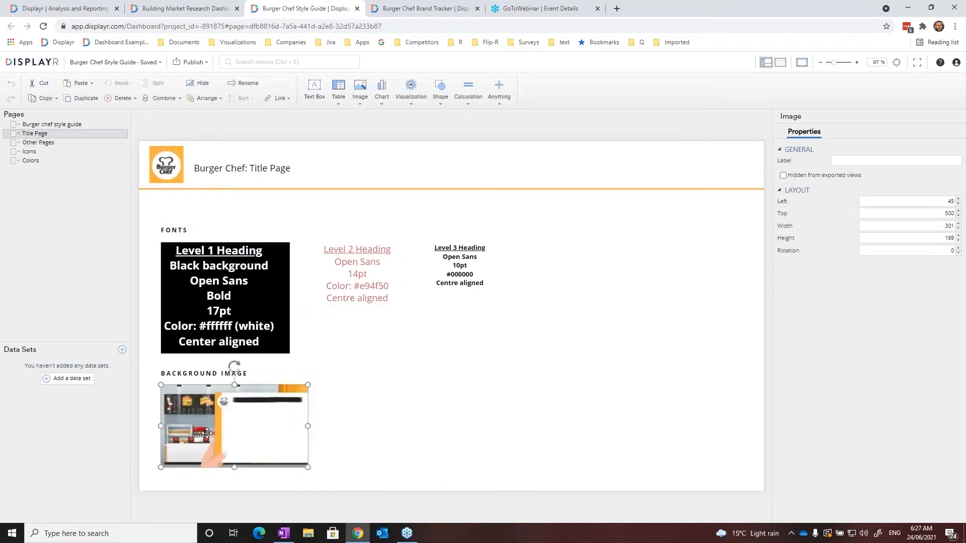
click(415, 9)
key(ctrl+v)
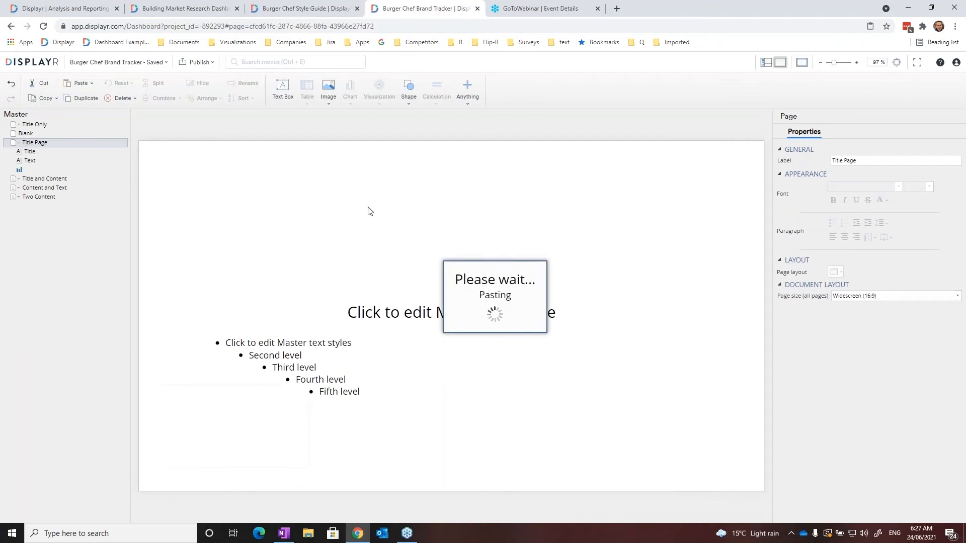
Enlarge the pasted image to cover the whole Title Page master, about 1281 by 720, and send it to the back
drag(159, 385, 140, 196)
drag(166, 391, 166, 415)
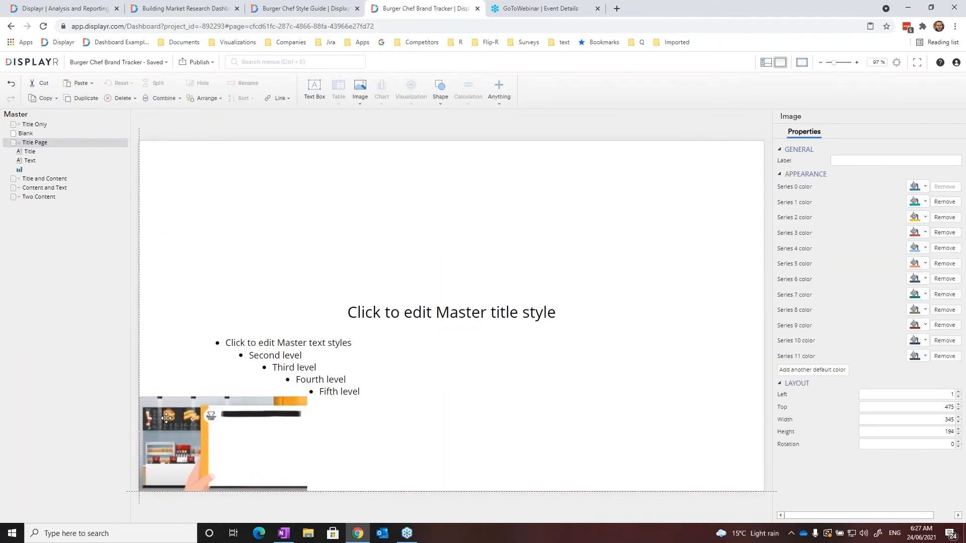
drag(513, 255, 761, 113)
right_click(591, 173)
mouse_move(624, 254)
click(699, 288)
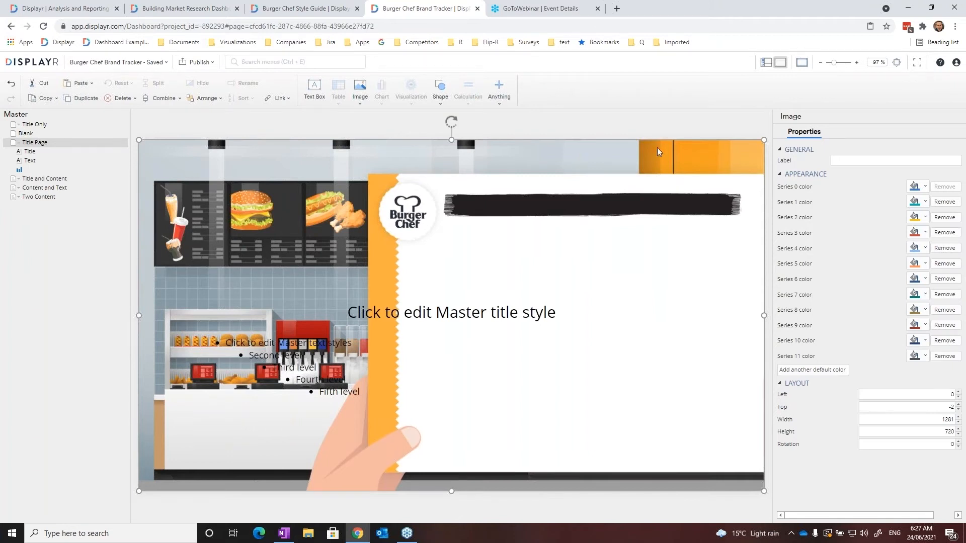
Resize the Title Page master's title box to about 590 by 40 so it sits over the black brush bar
click(410, 320)
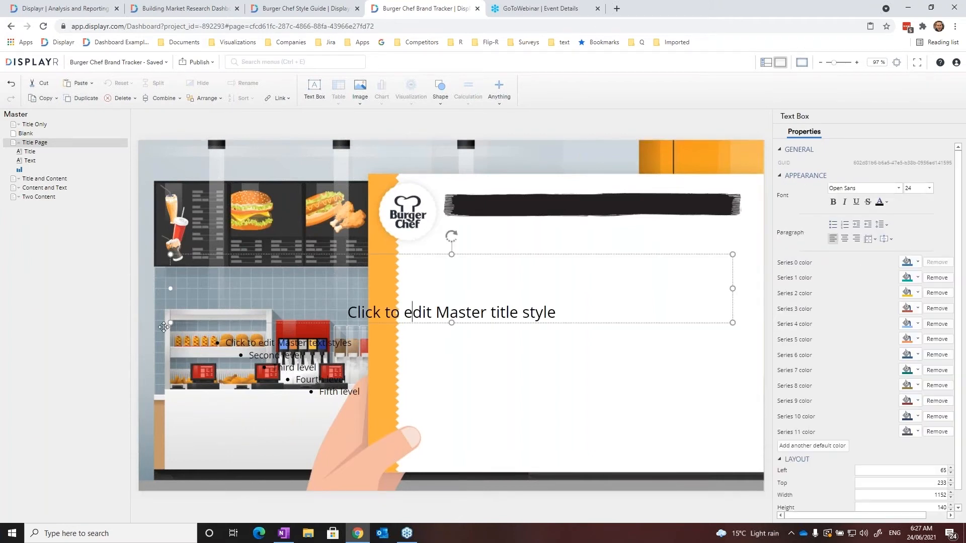
drag(170, 255, 444, 194)
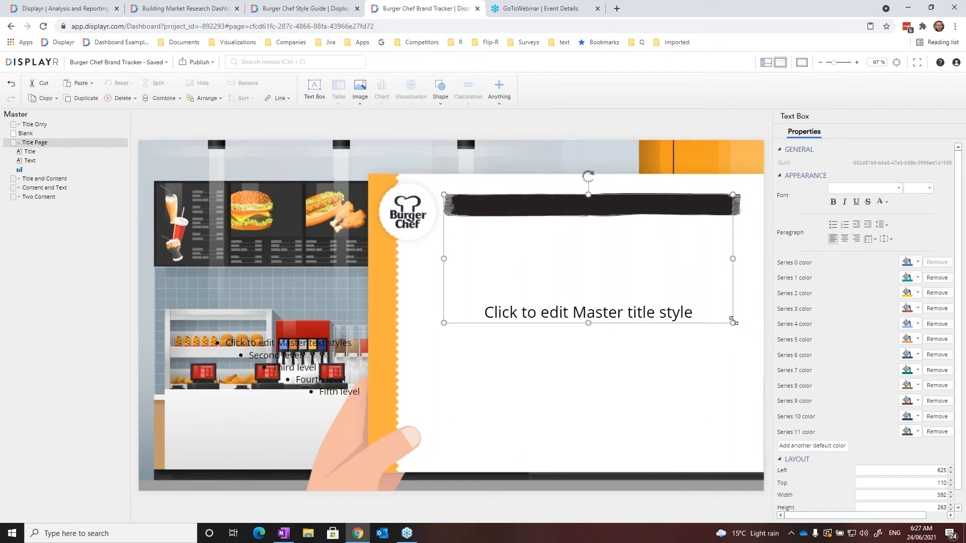
drag(733, 321, 731, 215)
Format the Title Page master's title text as 17 pt, white and bold
click(916, 188)
text(17)
key(Return)
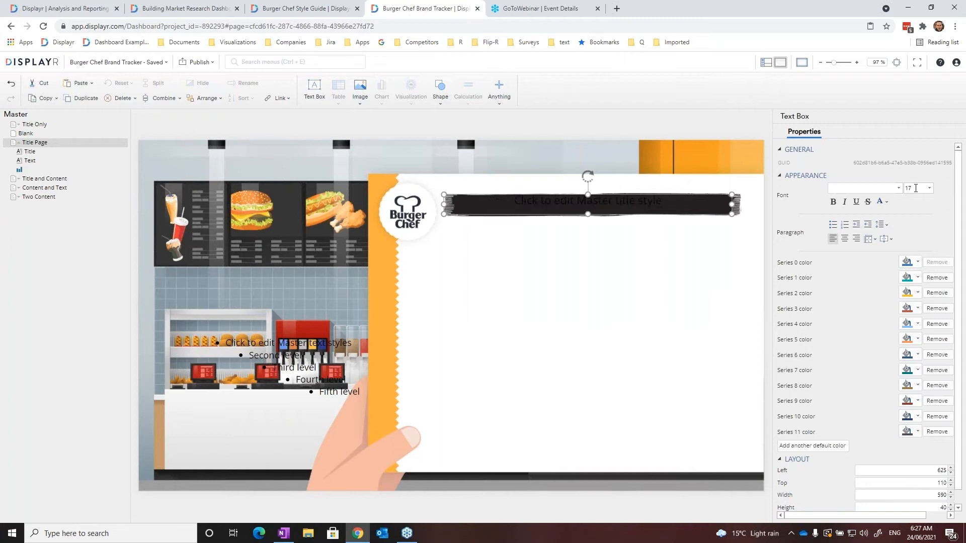
click(886, 201)
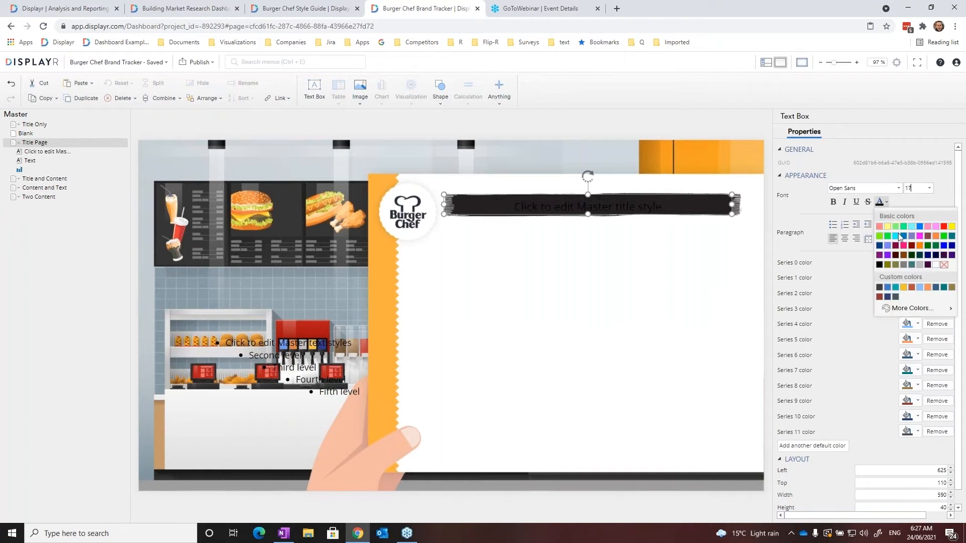
click(935, 264)
click(833, 204)
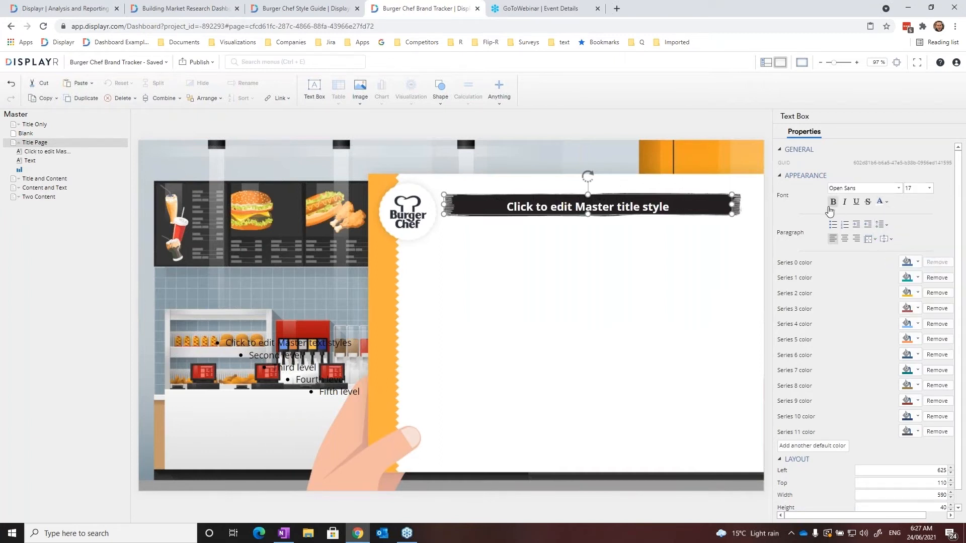
Shrink the master text box to about 466 by 353 on the white panel below the title, and return to the normal pages
click(279, 347)
drag(203, 335, 474, 246)
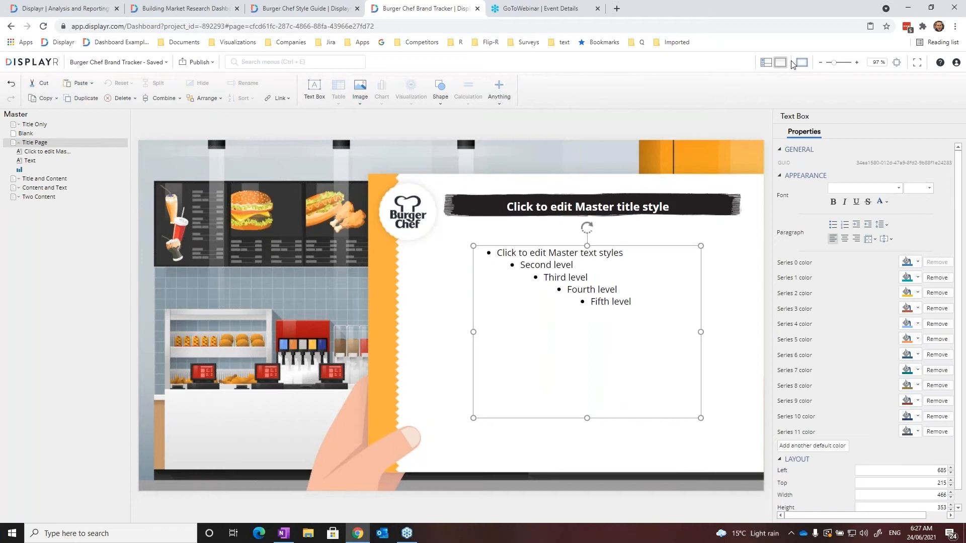
click(766, 62)
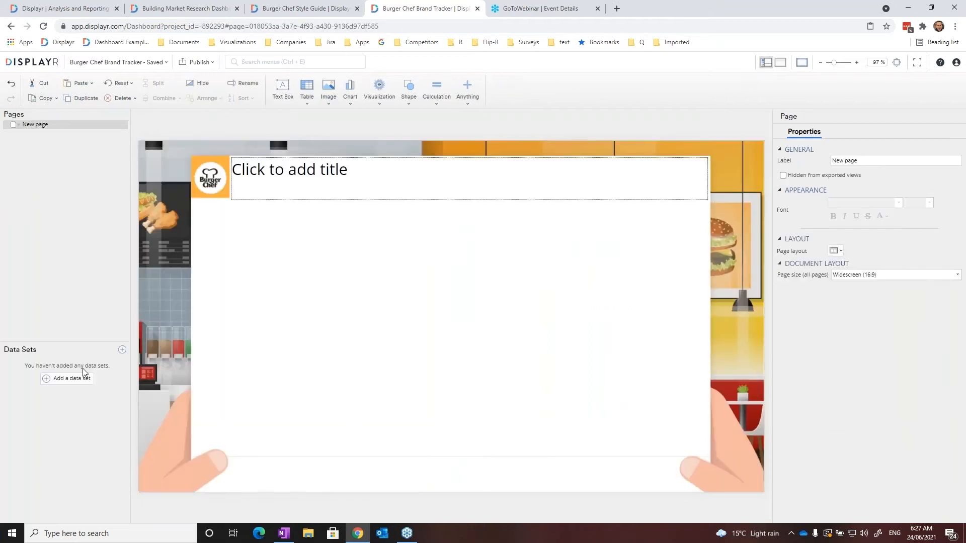
Add the data set Restaurant Chains Dec 2017.sav from the computer
click(51, 378)
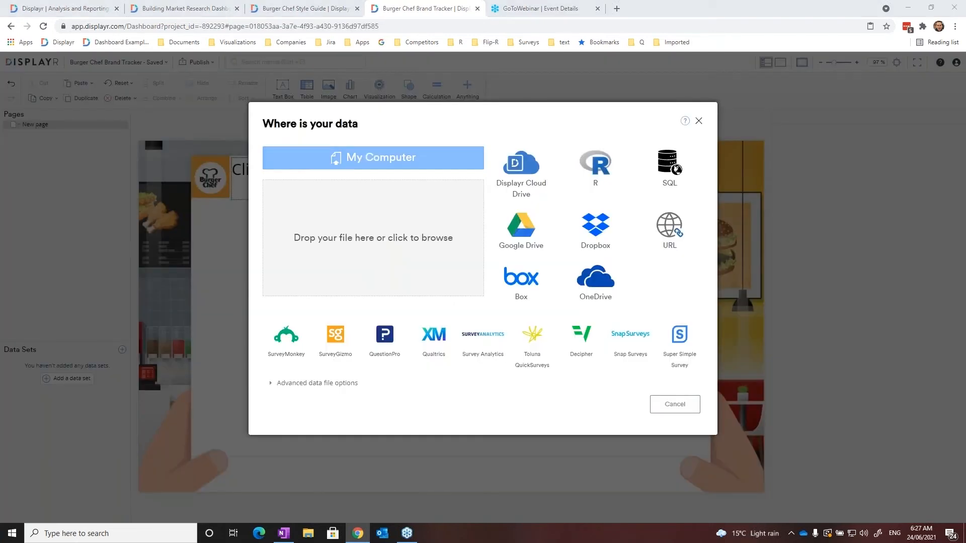
click(373, 158)
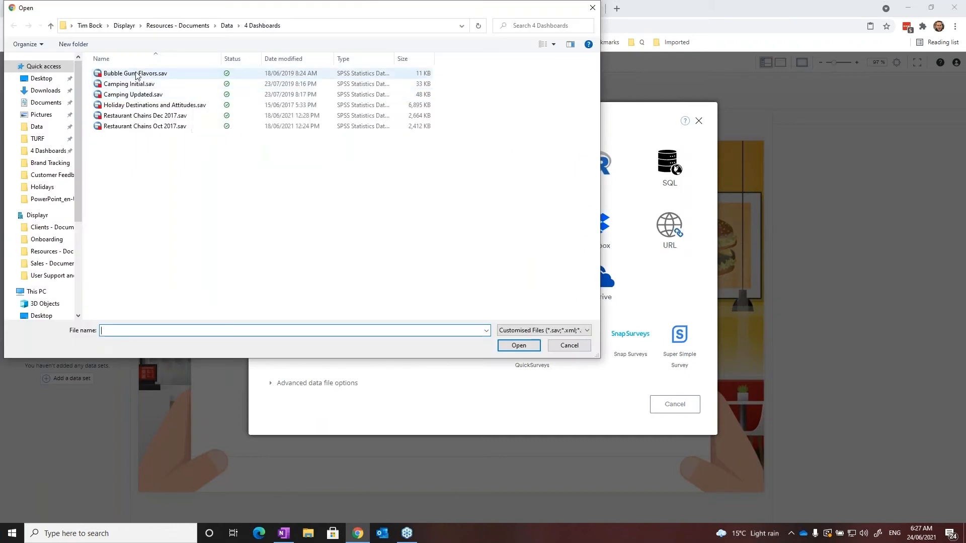
click(134, 117)
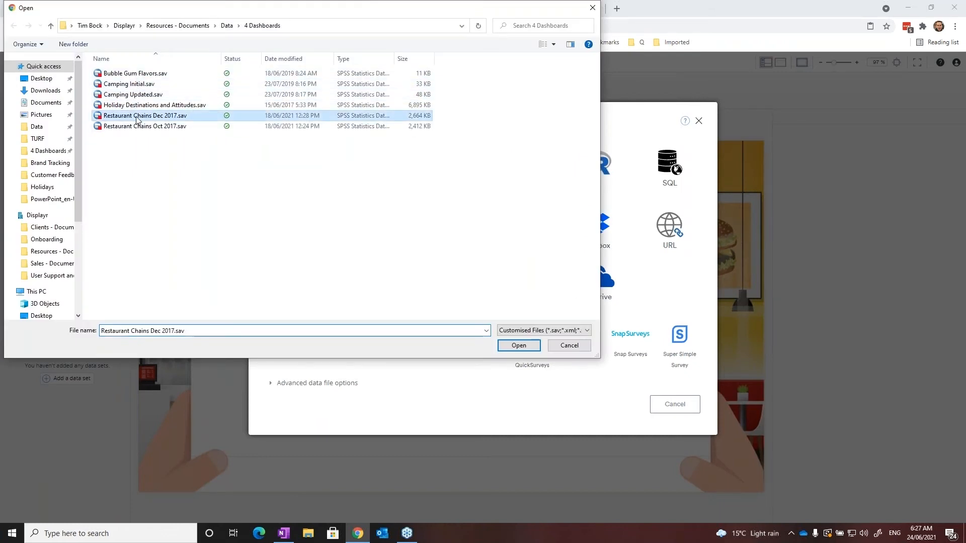
click(527, 348)
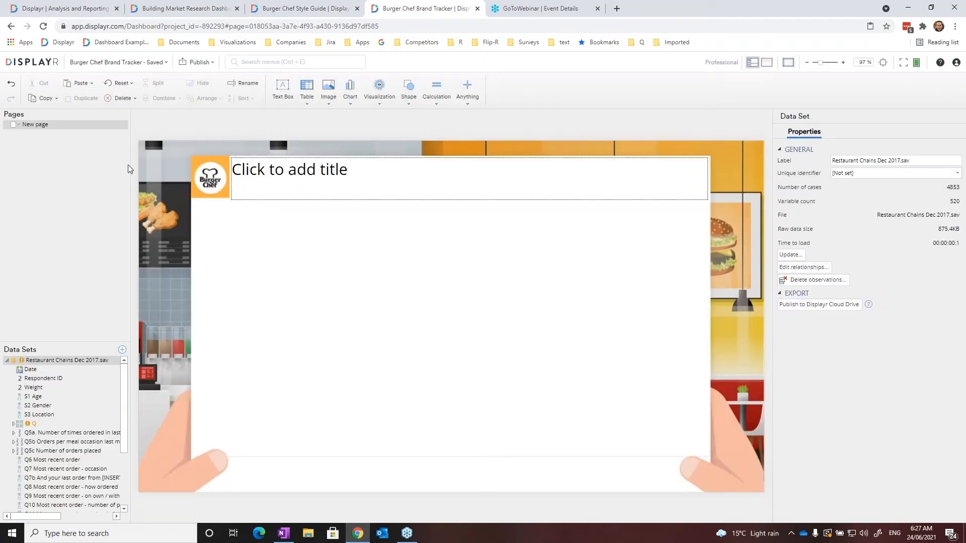
Switch to full screen and insert a page with the Title Page layout before the existing page
click(904, 63)
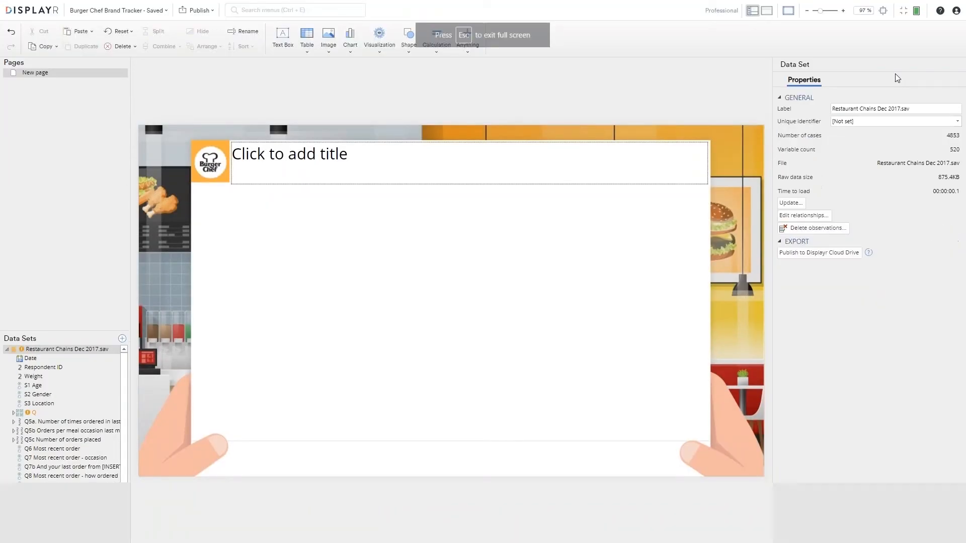
click(124, 70)
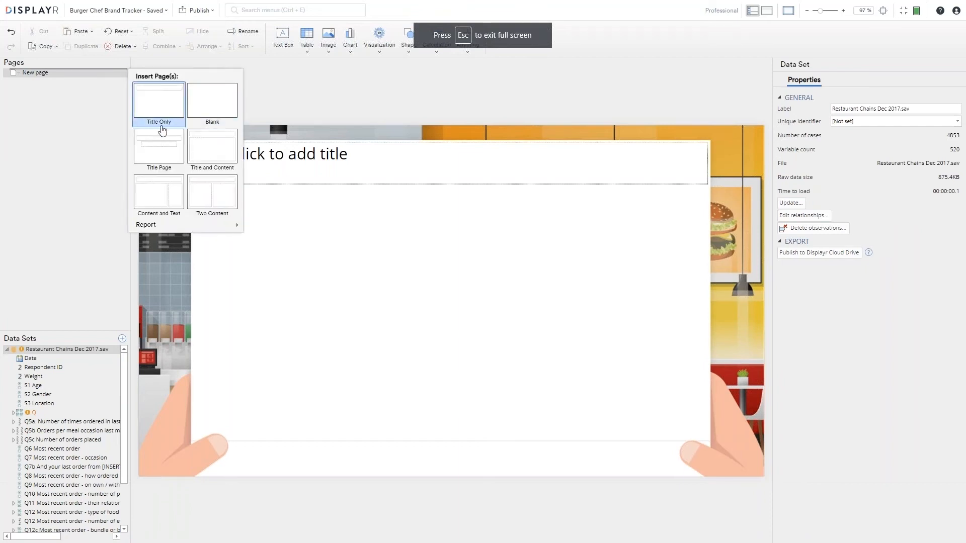
click(168, 161)
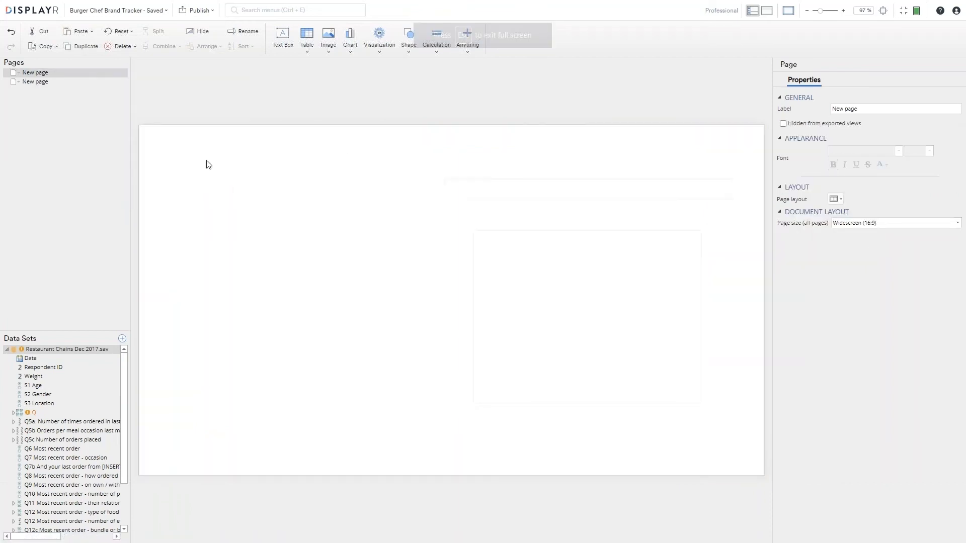
Enter "Burger Chef Brand Tracker" as the title page's title and open the second page
click(567, 191)
click(569, 190)
text(Burger Bra)
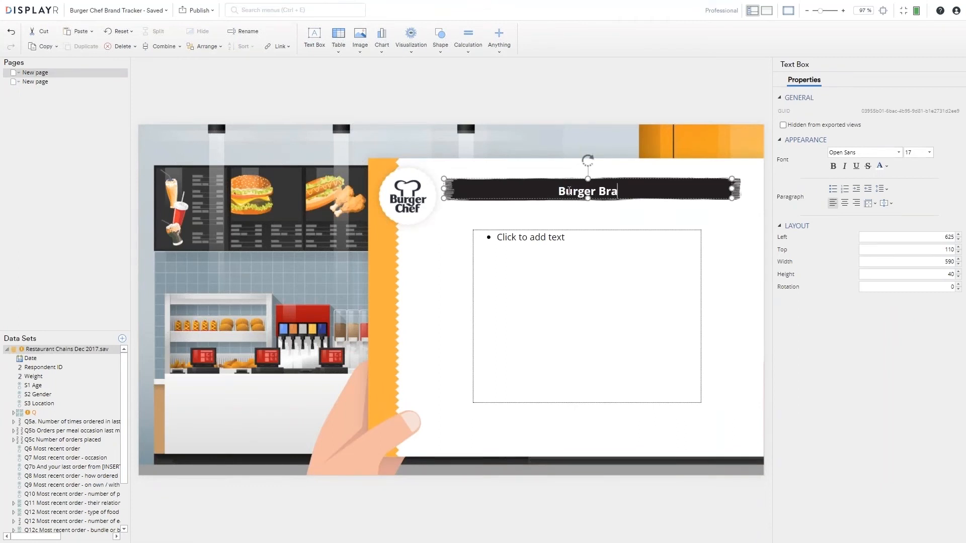
text(nd Tracker)
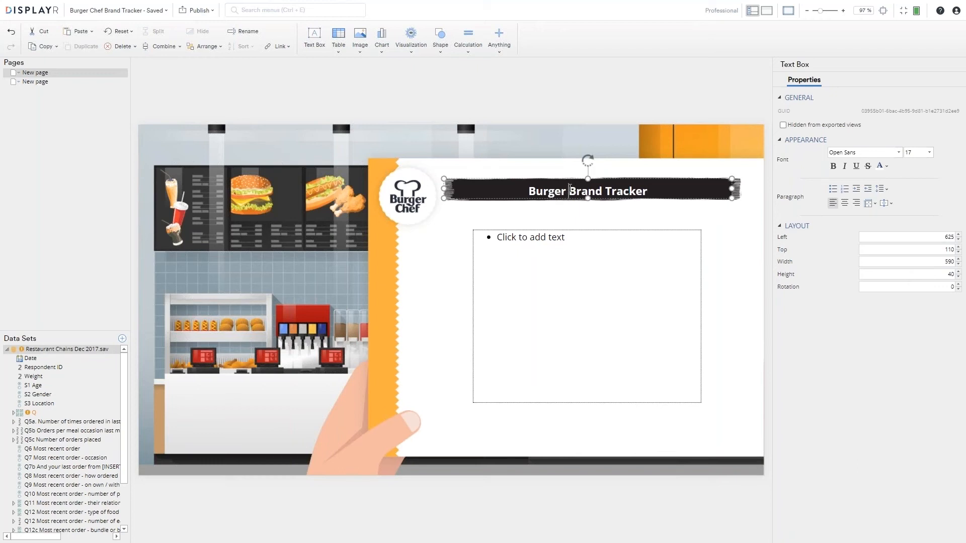
click(570, 188)
text(Chef)
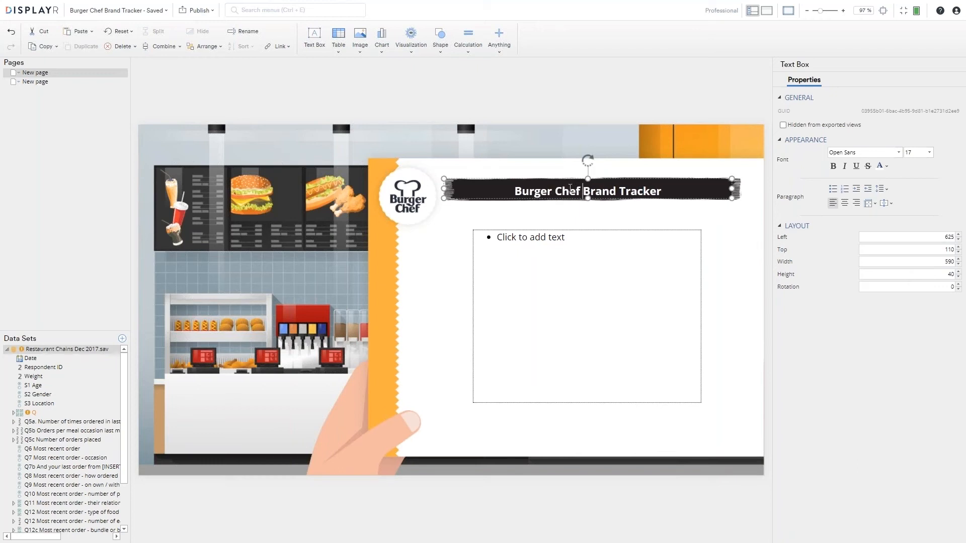
click(80, 82)
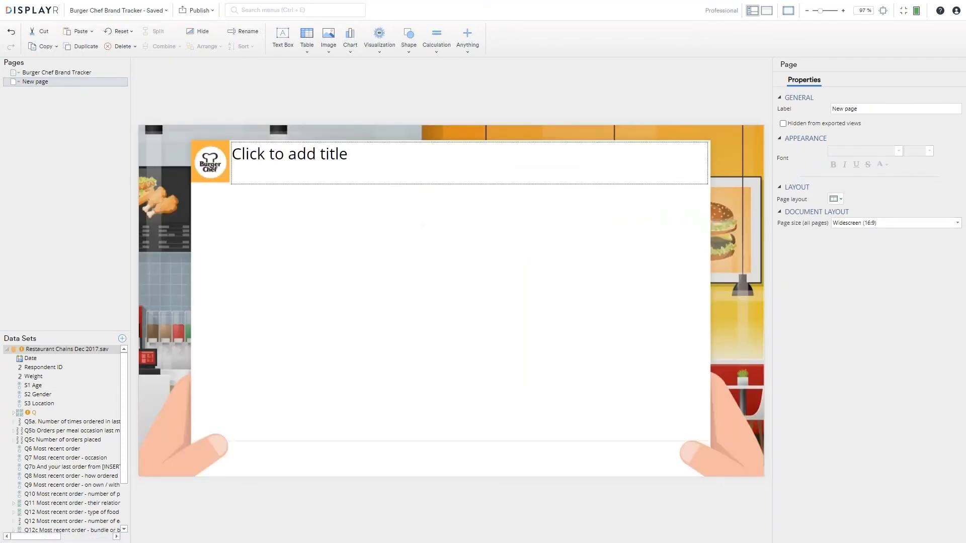
Add a table of the Q variable set to the page and rename the variable set "Brand Health"
drag(30, 412, 278, 218)
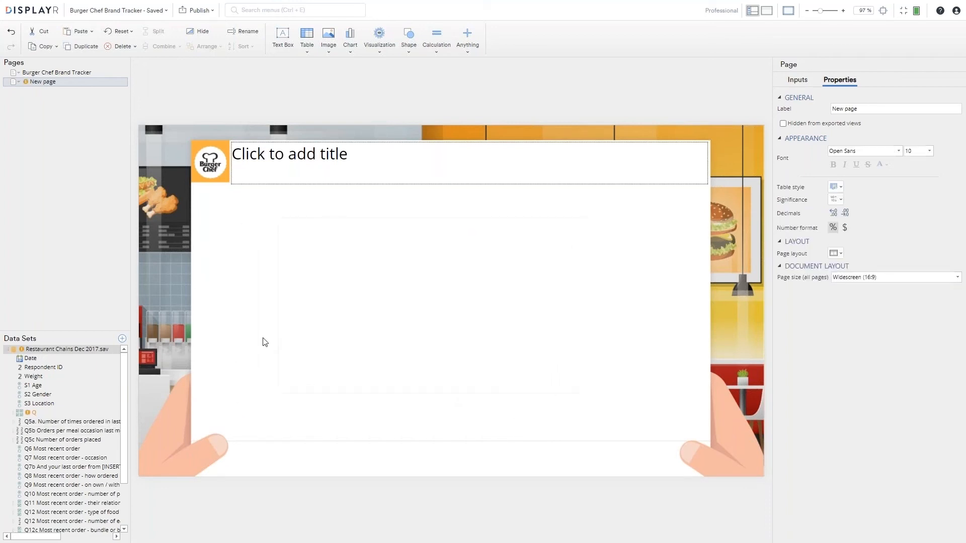
right_click(52, 416)
click(76, 479)
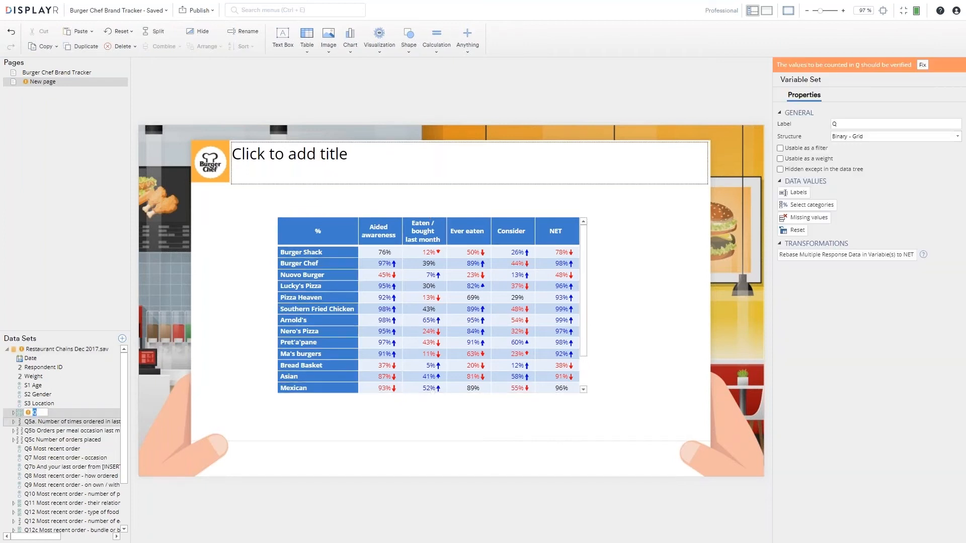
text(Brand Health)
key(Return)
Switch the table's rows and columns, and hide every brand column except Burger Shack, Burger Chef, Nuovo Burger, Arnold's and Ma's burgers
click(389, 237)
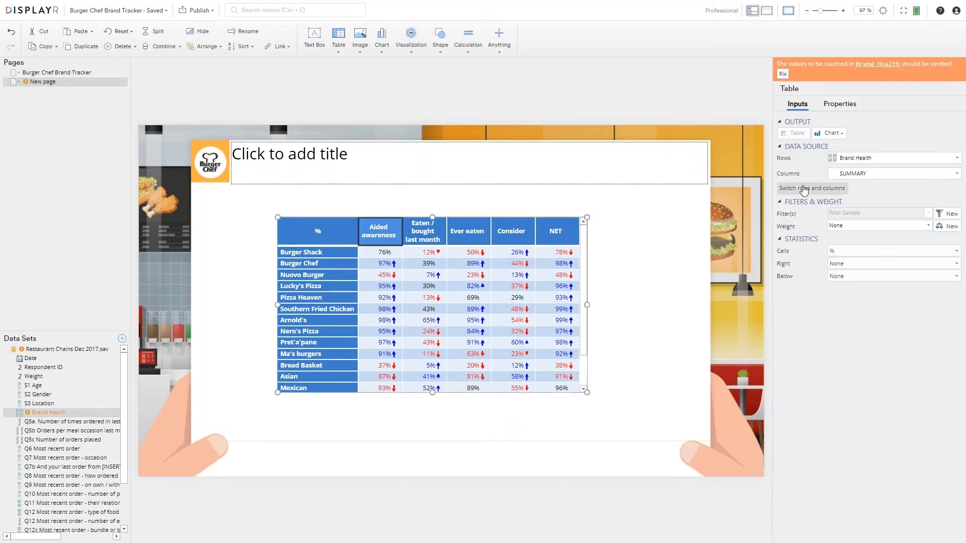
click(804, 188)
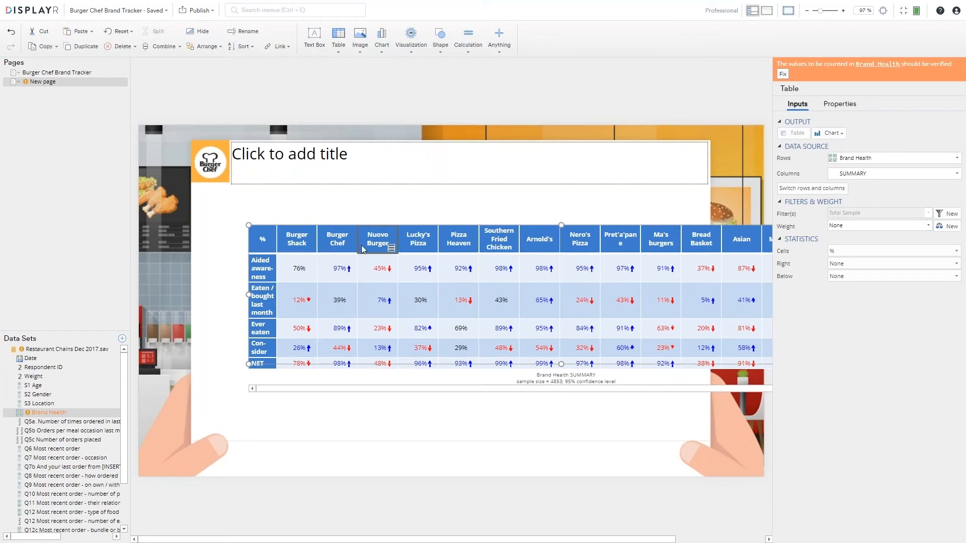
click(419, 243)
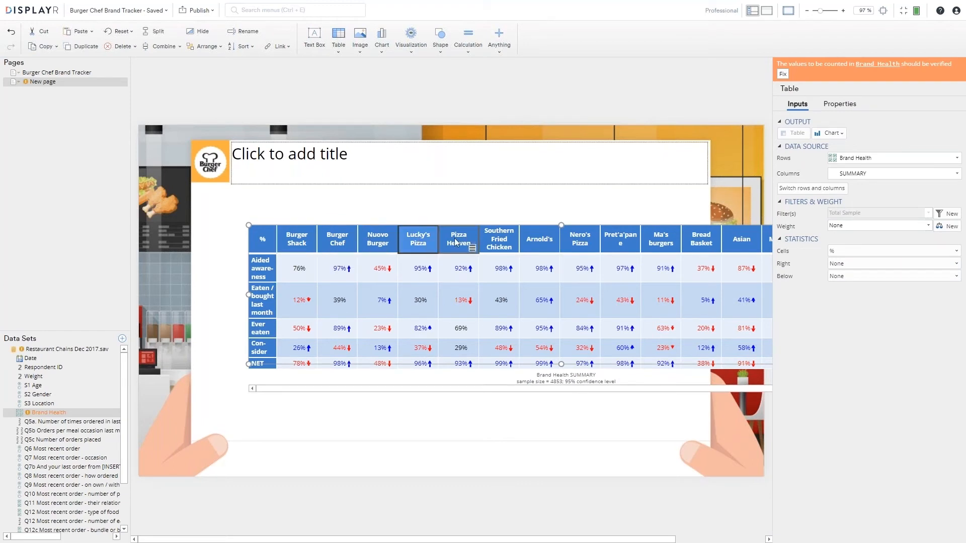
shift+click(499, 238)
ctrl+click(584, 243)
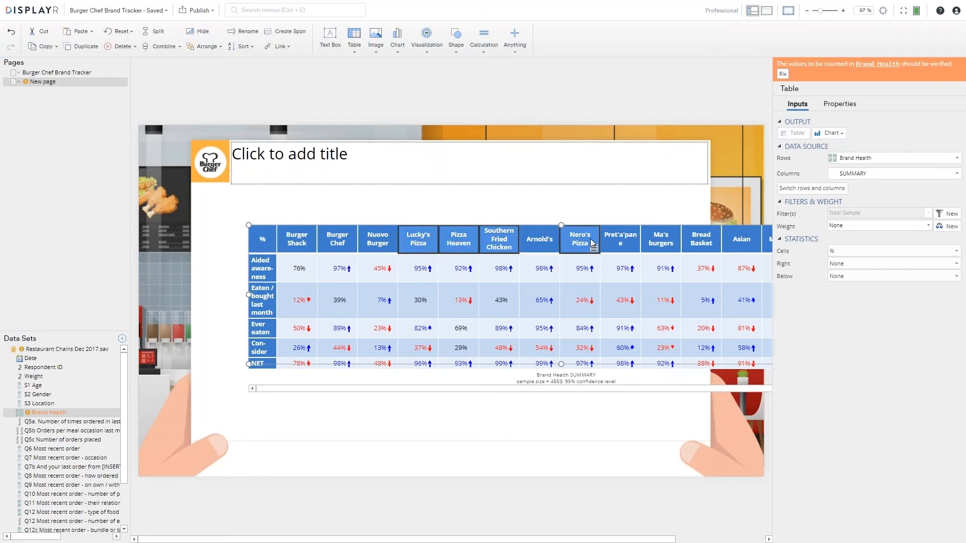
shift+click(691, 240)
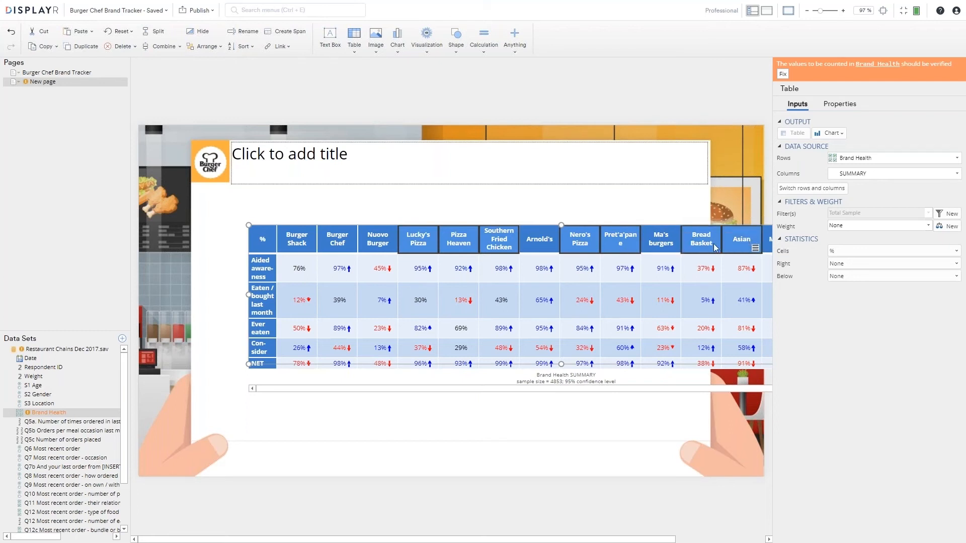
right_click(624, 243)
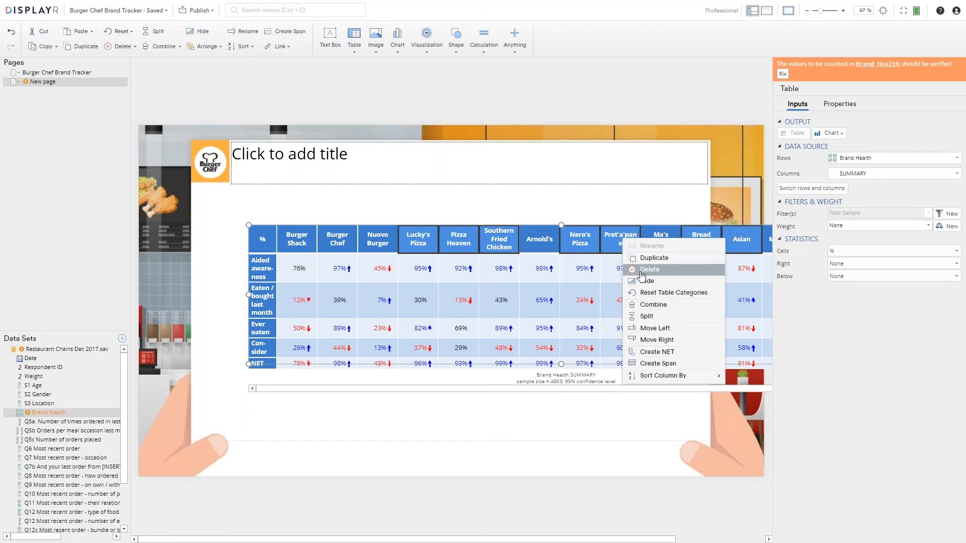
click(635, 286)
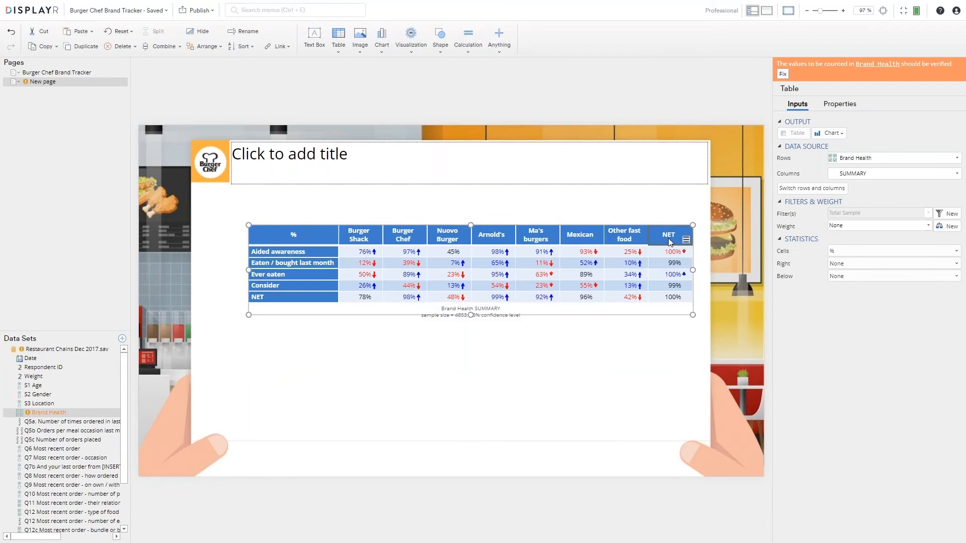
right_click(575, 234)
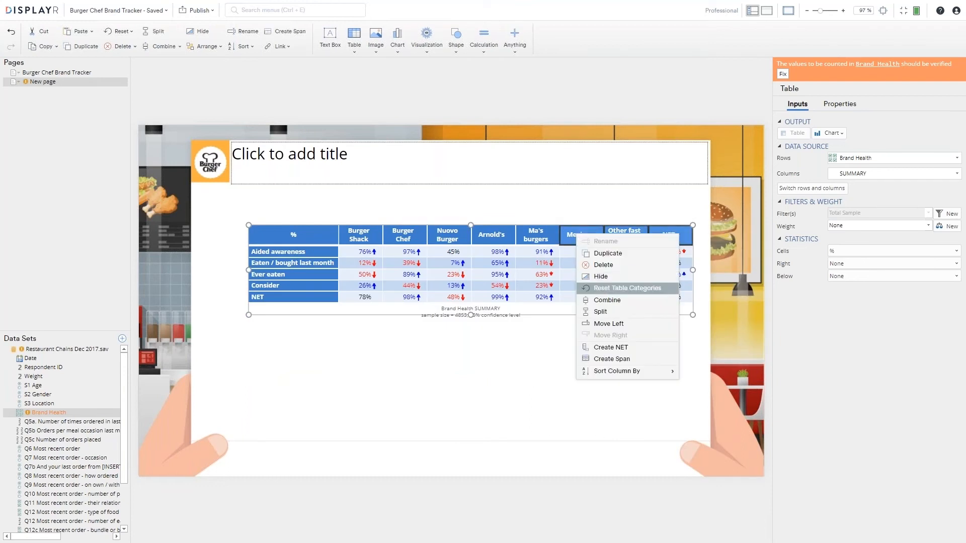
click(598, 276)
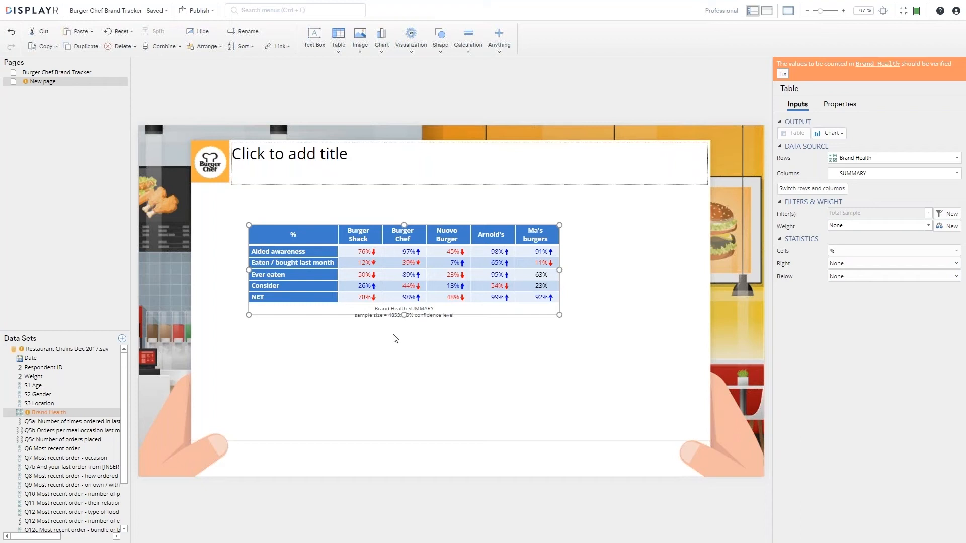
Move the Brand Health table slightly down and right, closer to the middle of the white panel
click(425, 358)
click(353, 300)
drag(490, 224, 511, 234)
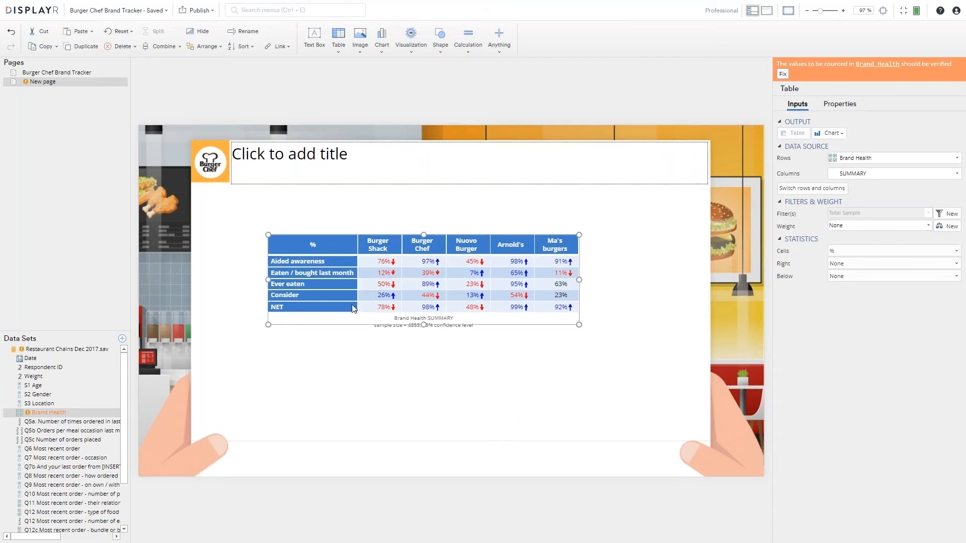
Create a filter on the Brand Health table for Date within the last 3 months
click(947, 213)
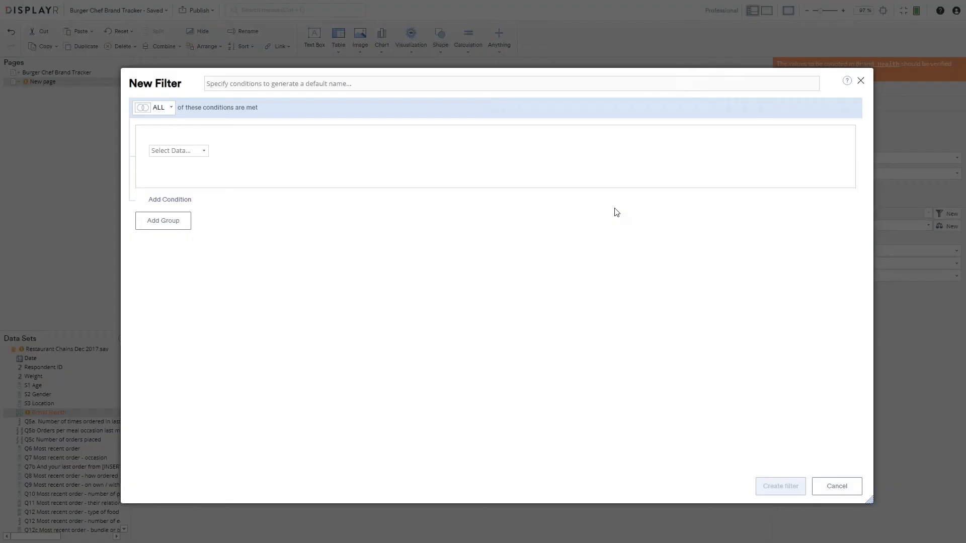
click(176, 151)
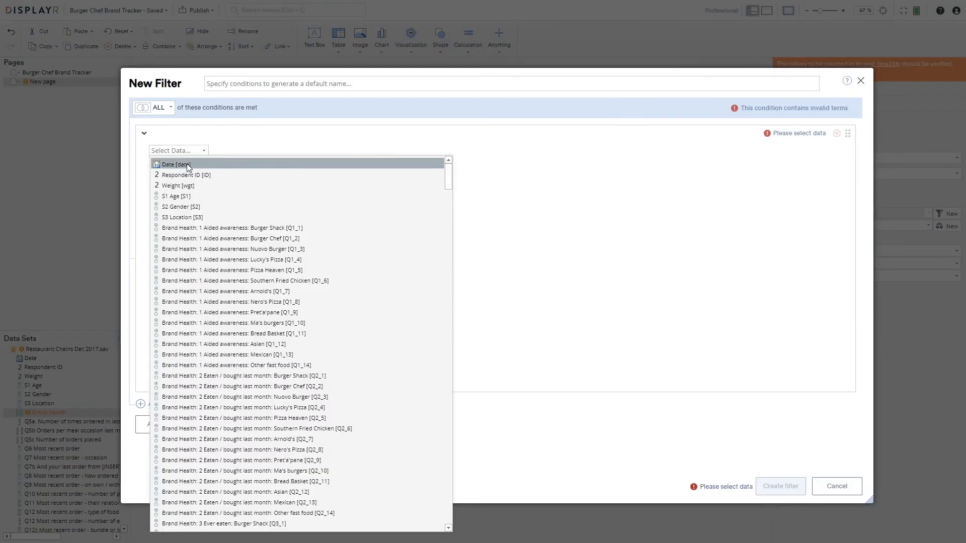
click(190, 166)
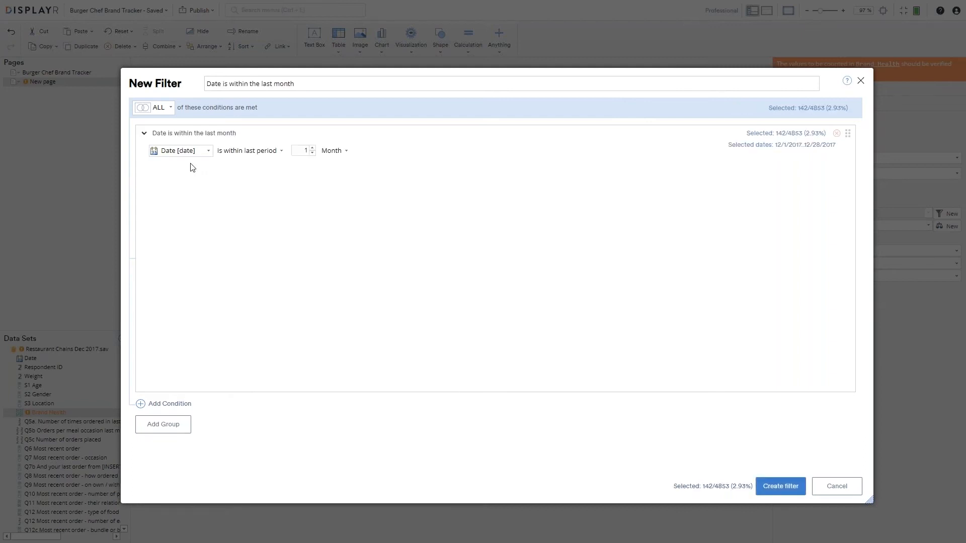
click(313, 149)
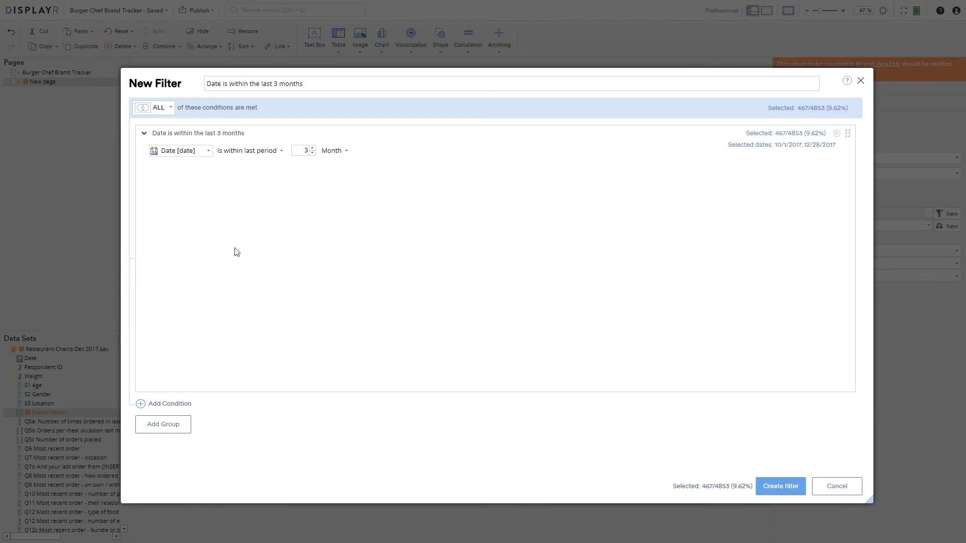
key(Return)
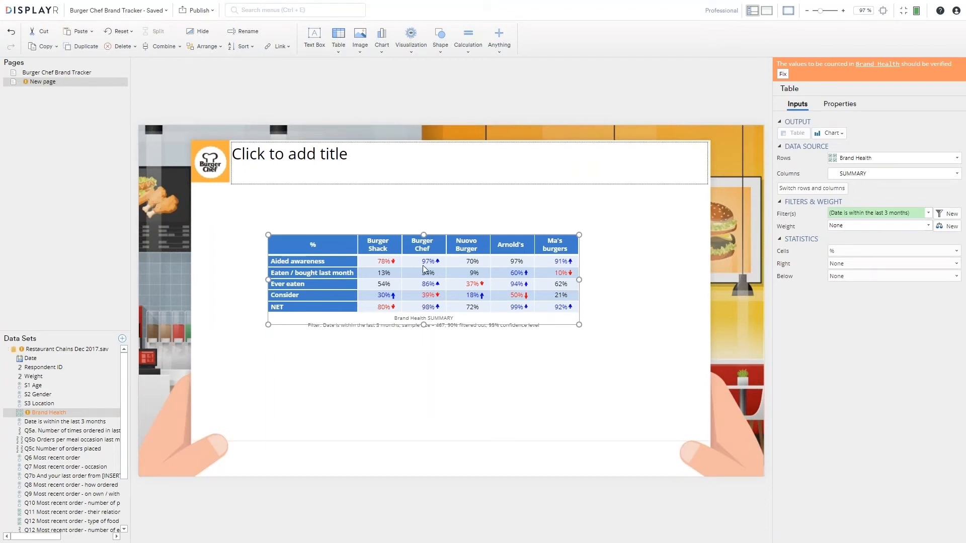
Add combo box filters for S1 Age and S2 Gender to the table, allowing more than one category per variable
click(499, 41)
mouse_move(503, 119)
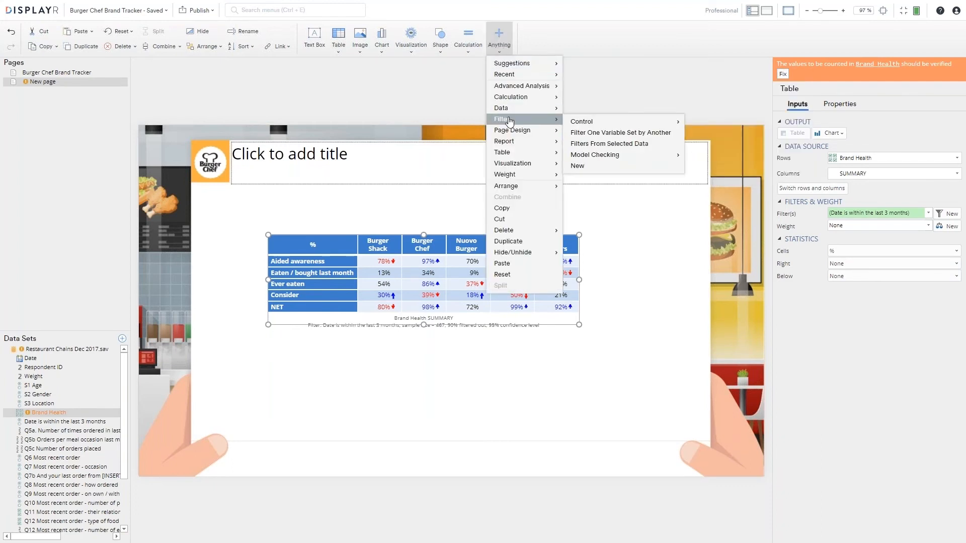
mouse_move(623, 125)
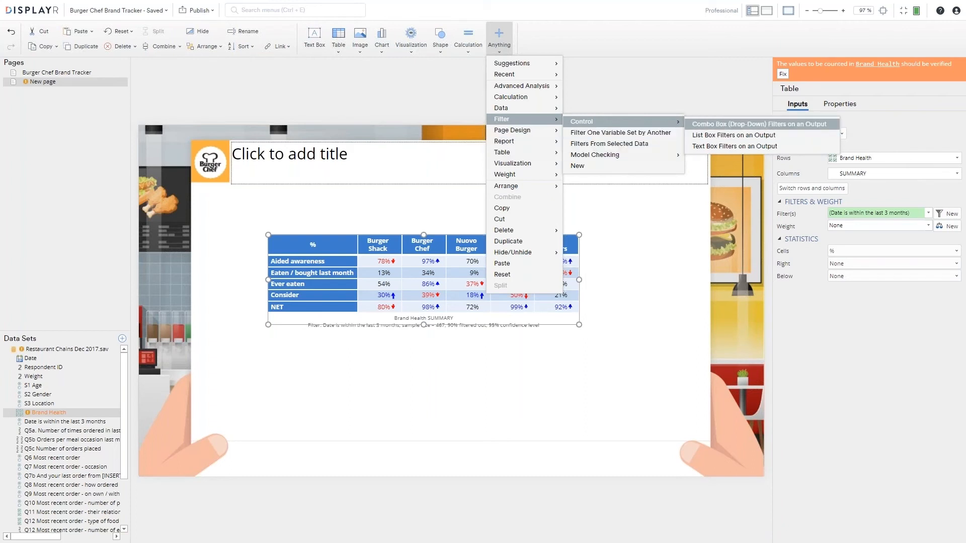
click(724, 124)
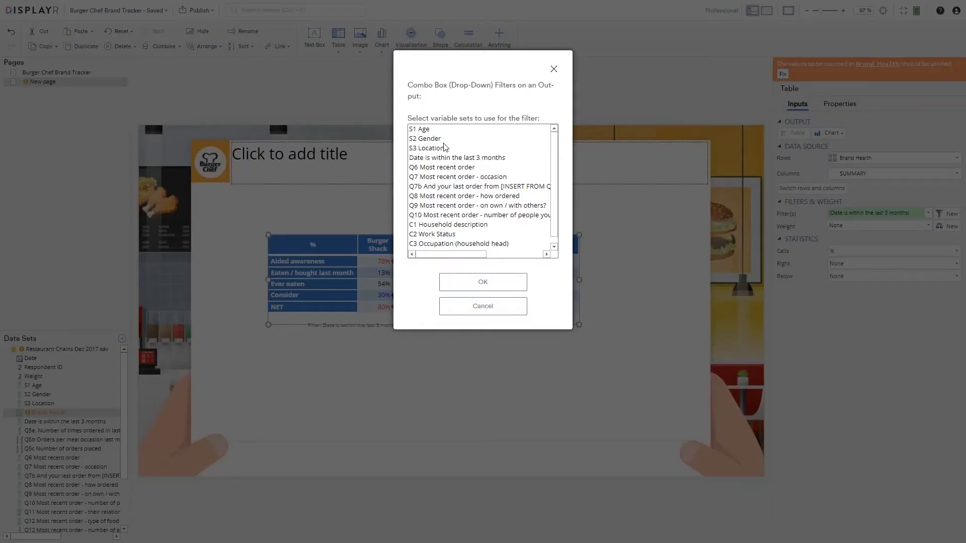
drag(432, 130, 434, 143)
click(482, 281)
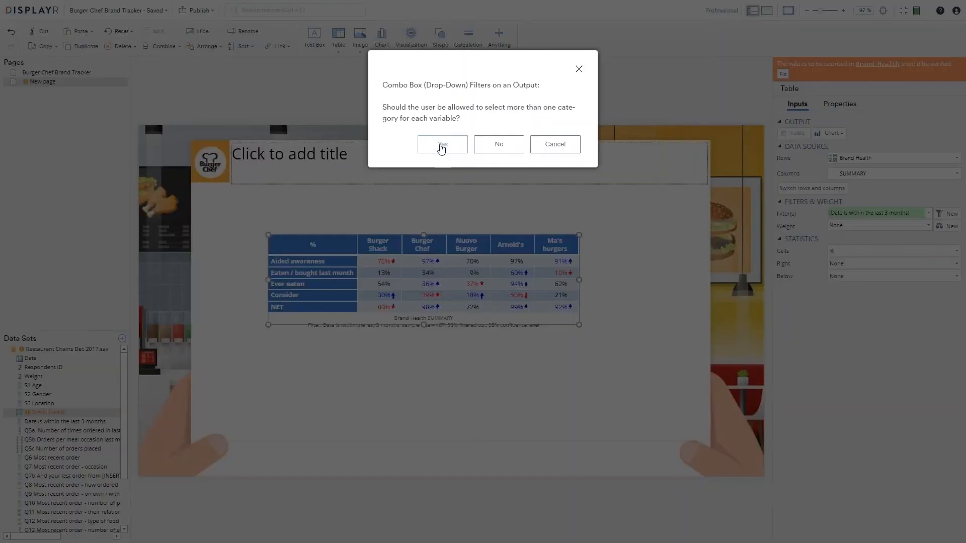
click(441, 145)
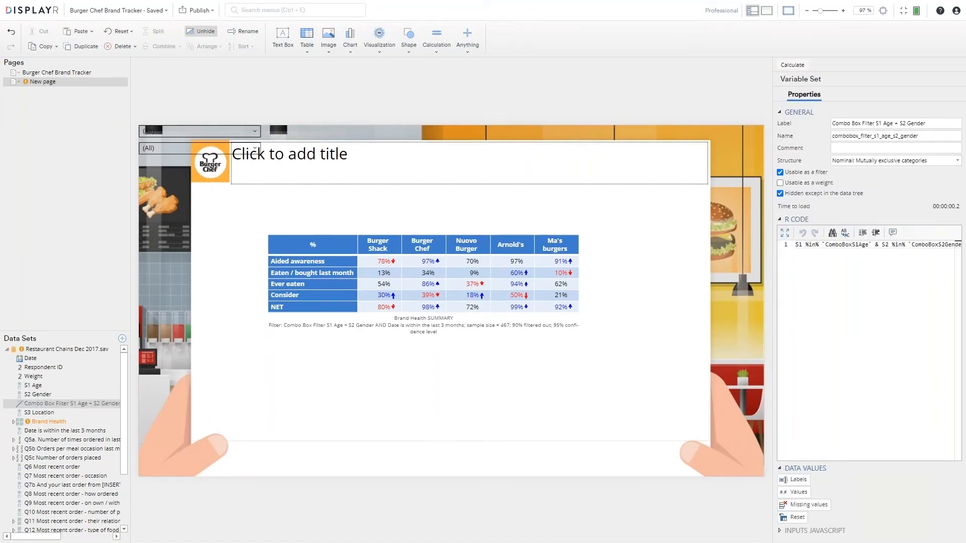
Widen the page area and transfer both combo box filters from the page to the Title Only master page
click(770, 135)
drag(771, 135, 846, 137)
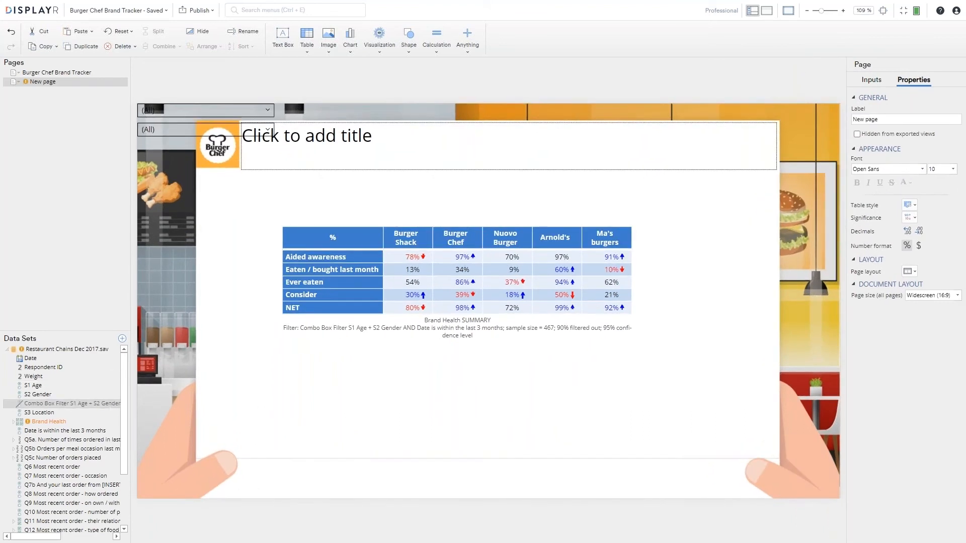
click(194, 104)
ctrl+click(188, 136)
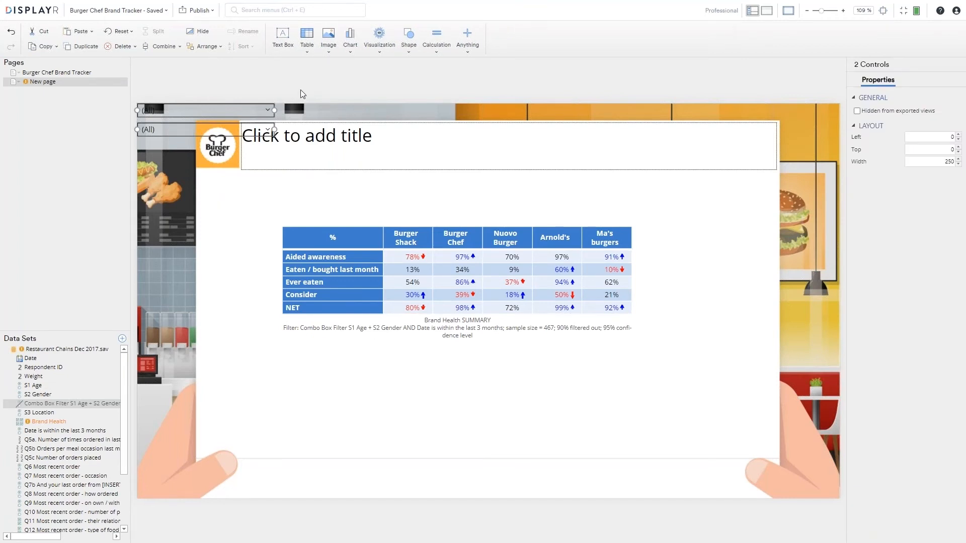
click(767, 10)
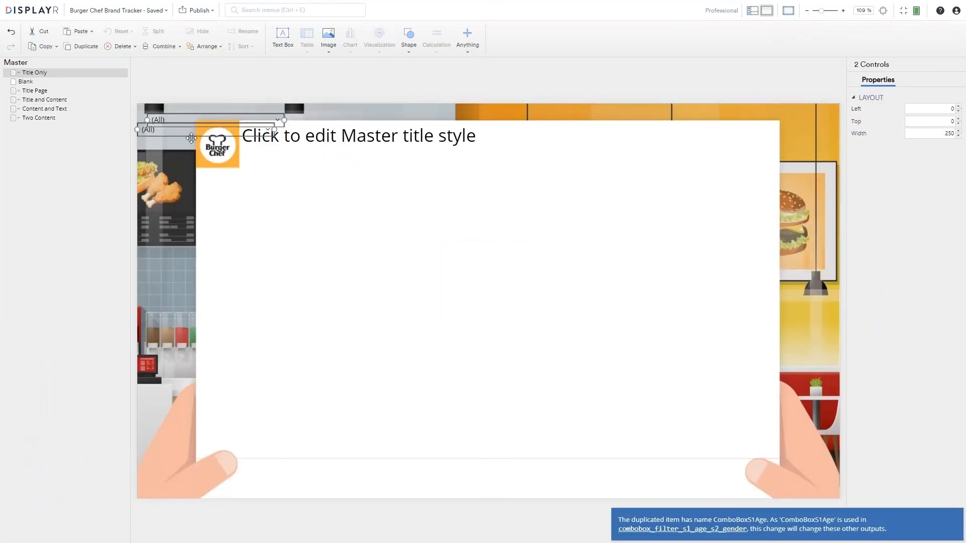
Place both combo boxes near the bottom of the white panel and exclude 15-18 from the age selection
drag(196, 147, 455, 437)
click(498, 422)
click(352, 436)
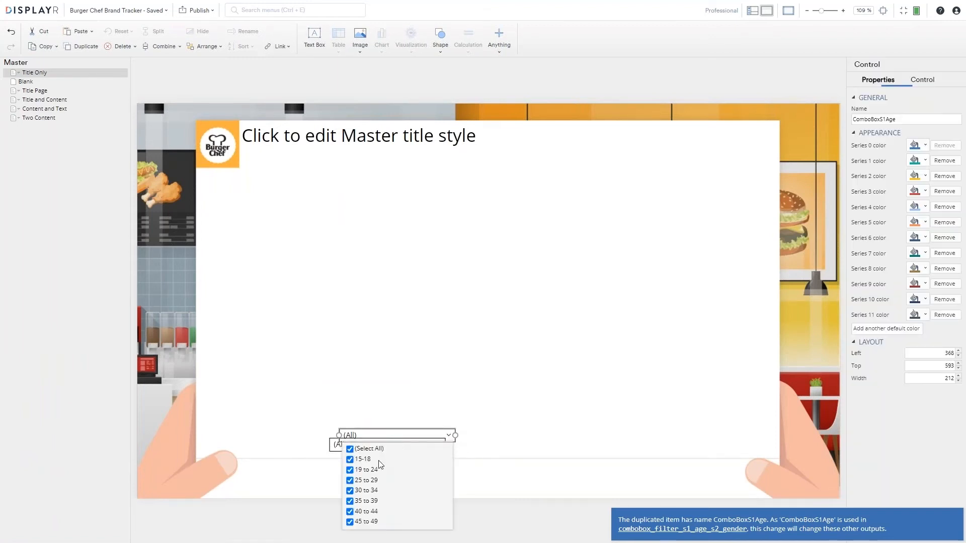
click(349, 460)
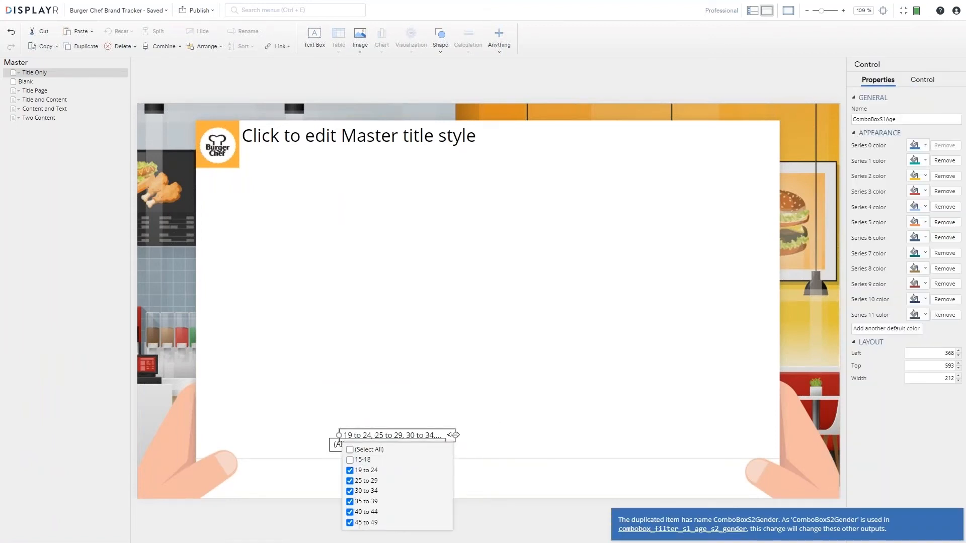
click(503, 433)
Arrange the widened age and narrowed gender combo boxes in the footer strip, with only Female selected for gender
drag(522, 434, 706, 472)
drag(394, 446, 439, 479)
click(422, 511)
click(489, 484)
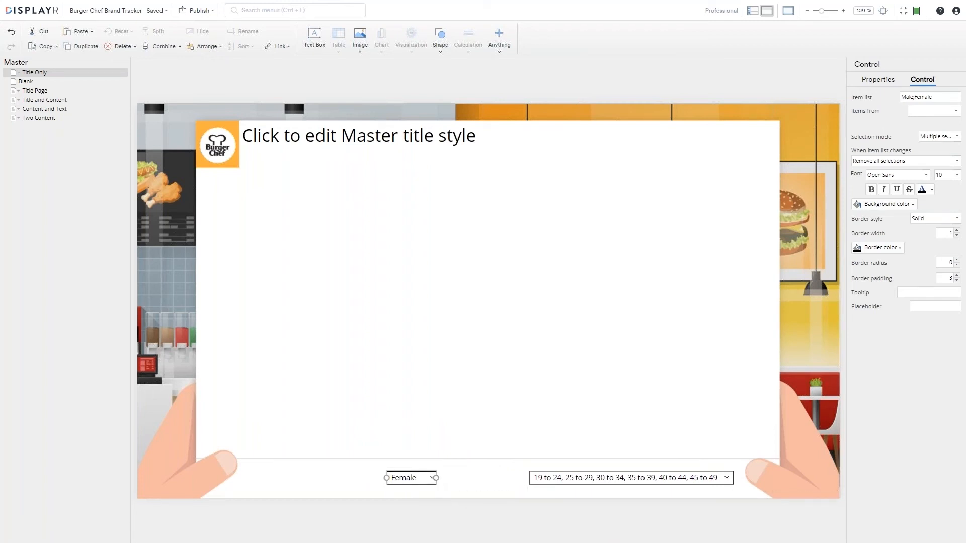
Add a narrow text box reading "Age" at font size 10 in the footer between the two combo boxes
click(484, 479)
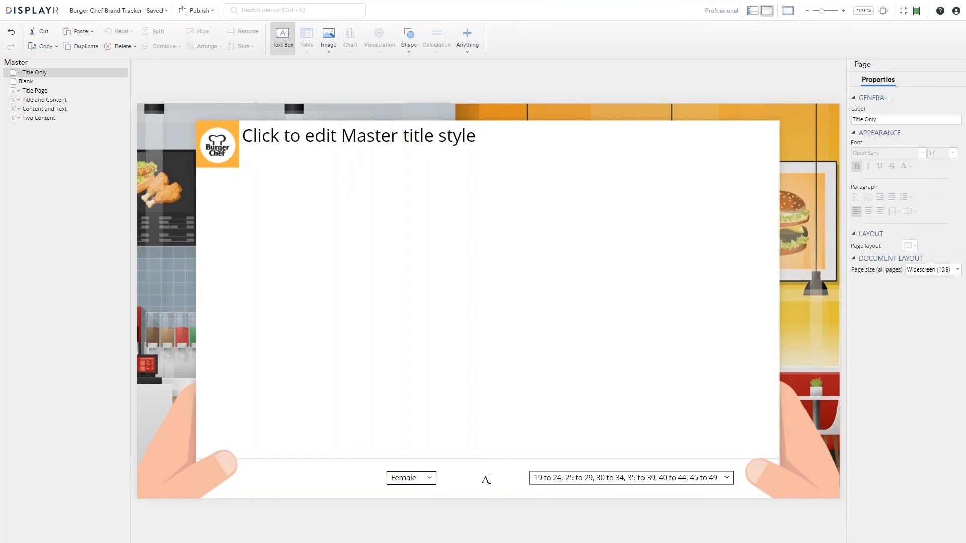
double_click(475, 487)
text(Age)
key(ctrl+a)
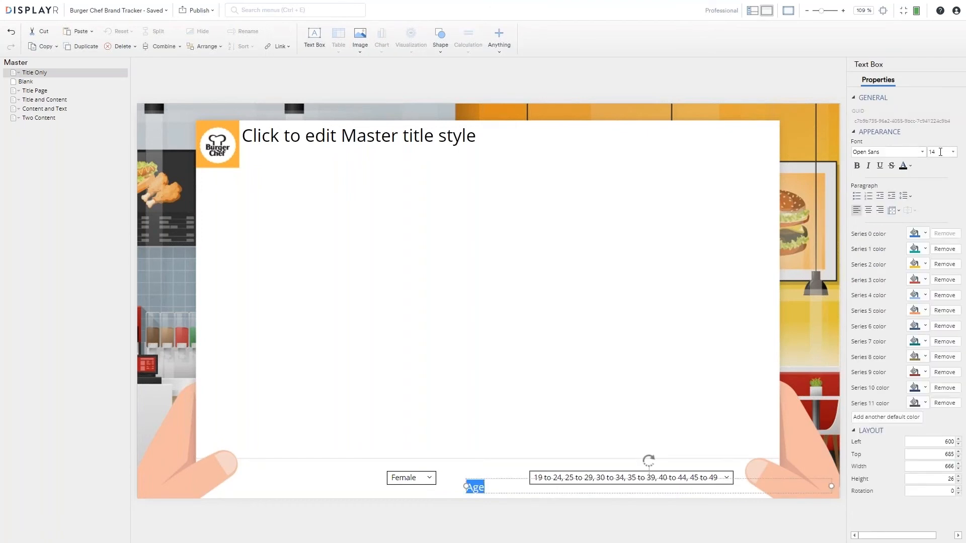
click(942, 153)
text(10)
key(Return)
click(823, 478)
click(499, 486)
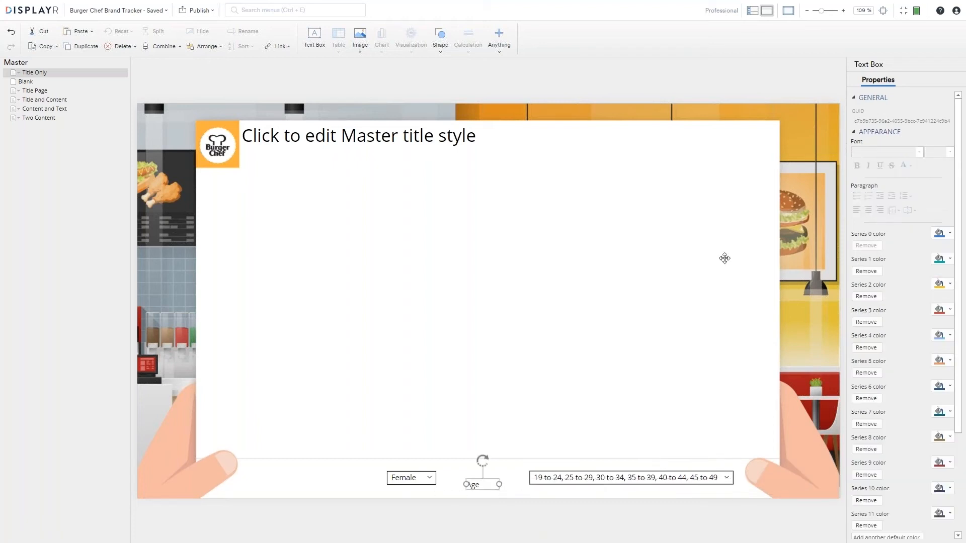
Right-align the Age label, place it directly before the age combo box, and trim its width
click(881, 211)
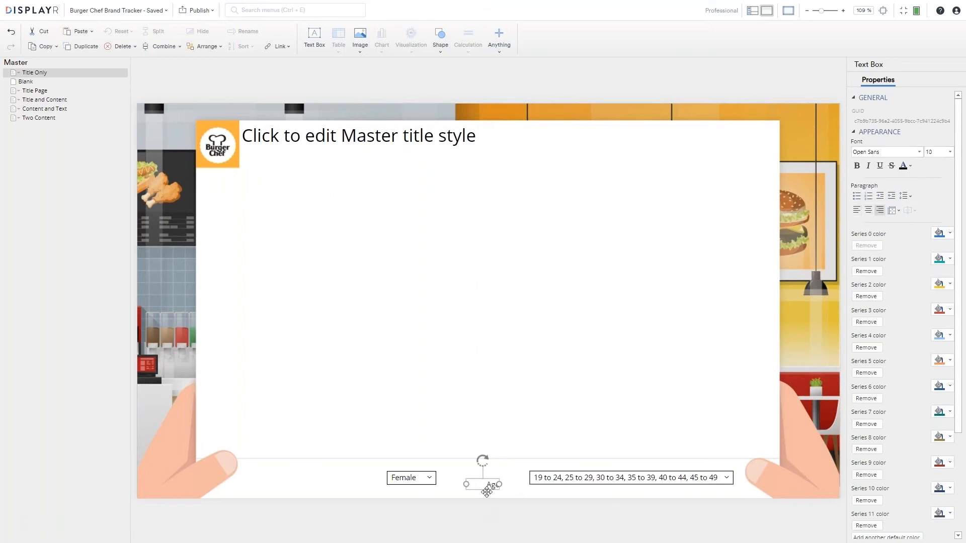
drag(483, 487, 505, 479)
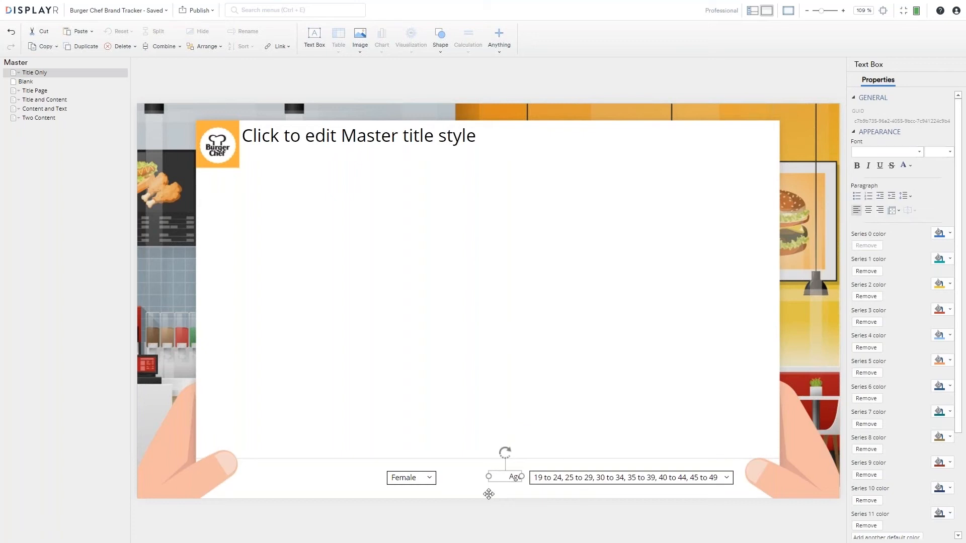
drag(486, 476, 499, 477)
Move the gender combo box closer to the Age label and place a duplicated, slightly widened label reading "Gender" directly before it
click(90, 46)
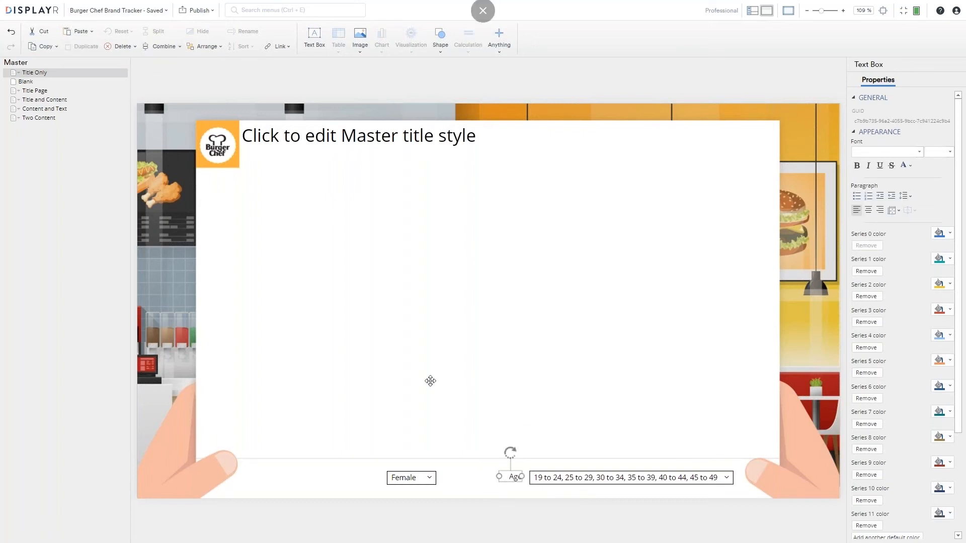
drag(420, 471, 482, 471)
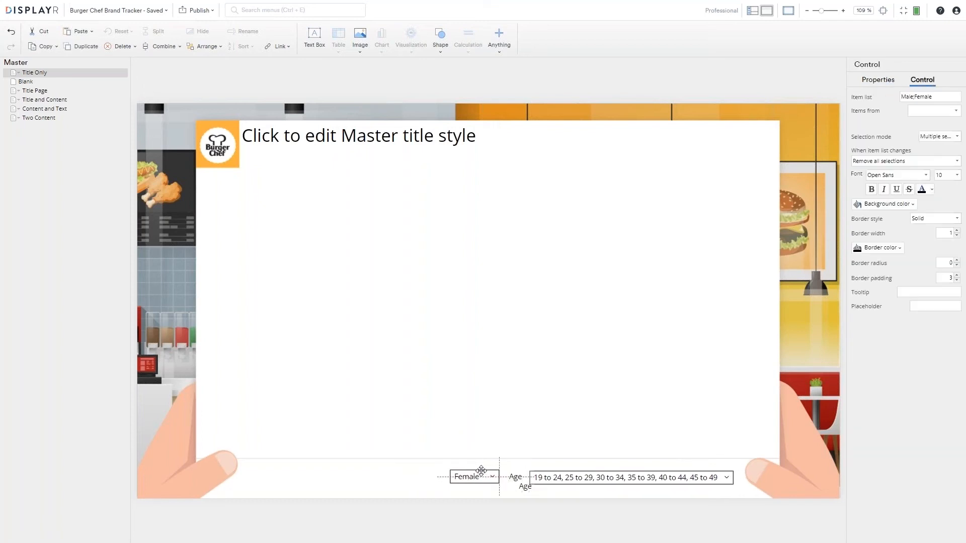
click(532, 490)
drag(532, 489, 438, 474)
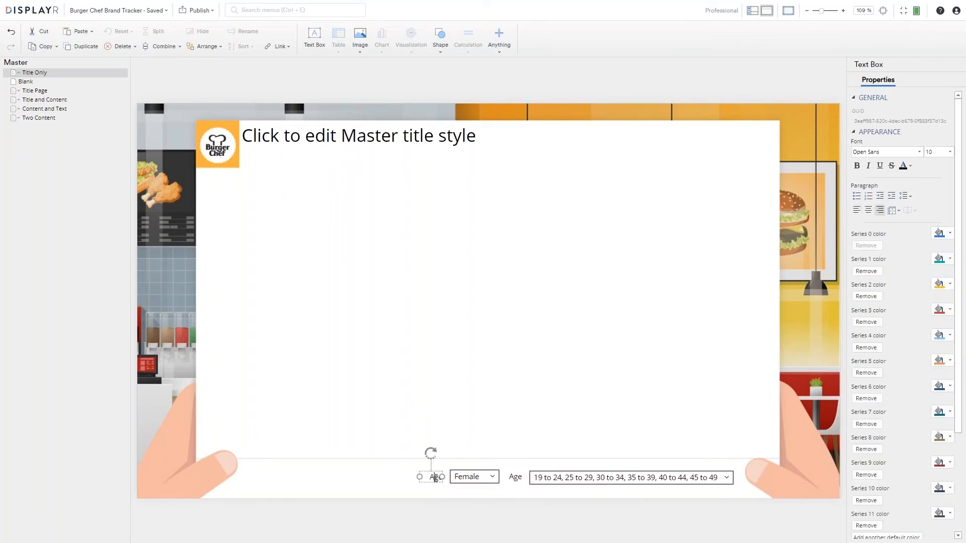
text(r)
drag(408, 481, 409, 479)
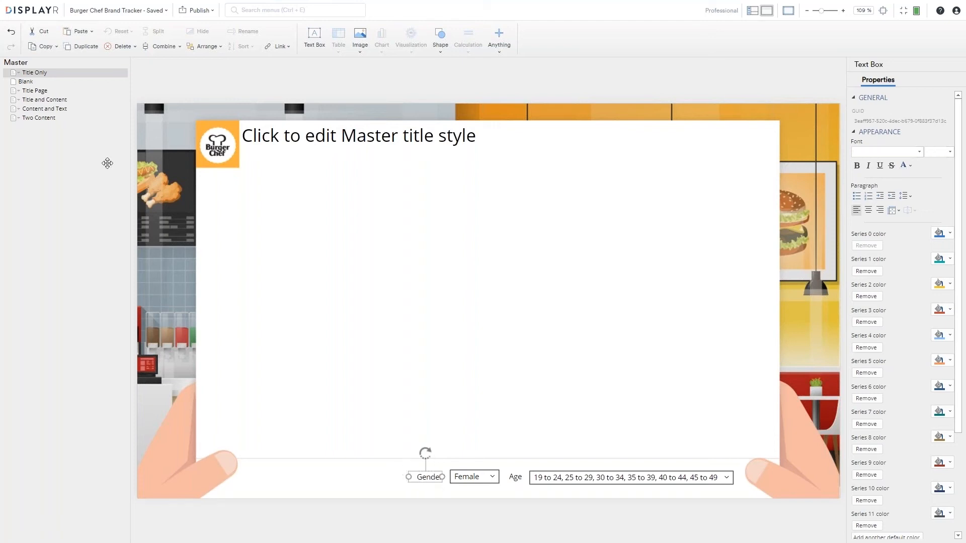
Duplicate the Gender label, place the copy at the start of the footer strip, and change its text to "Brand"
click(81, 49)
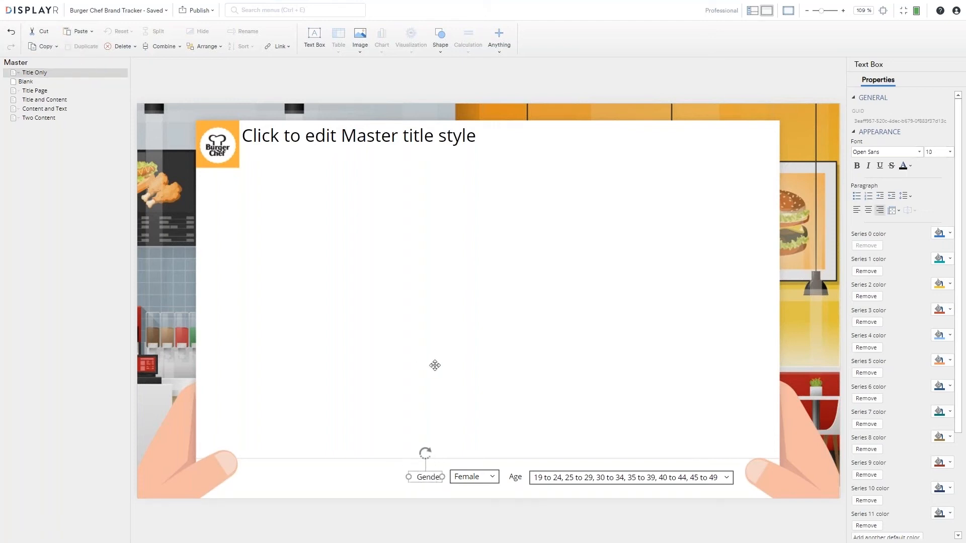
drag(432, 486, 275, 477)
double_click(289, 477)
text(Brand)
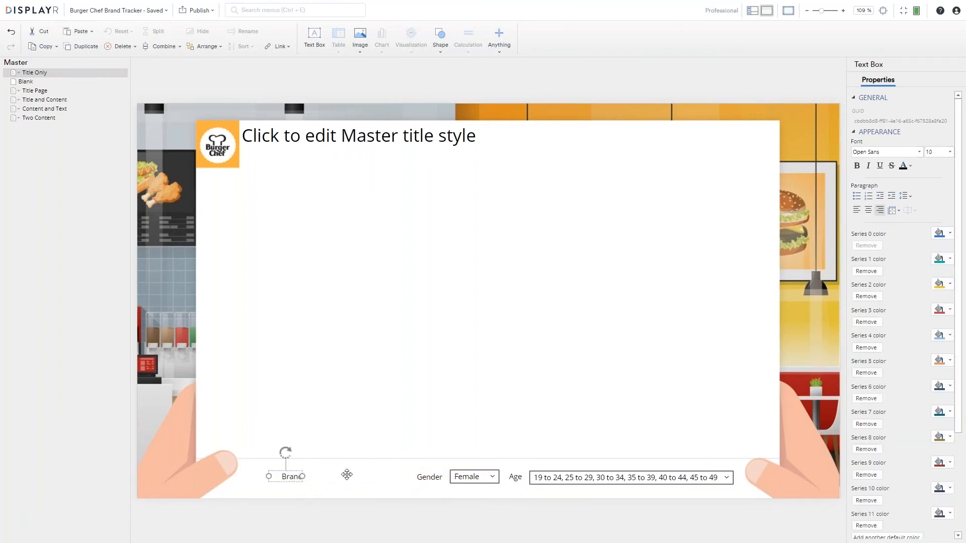
click(347, 474)
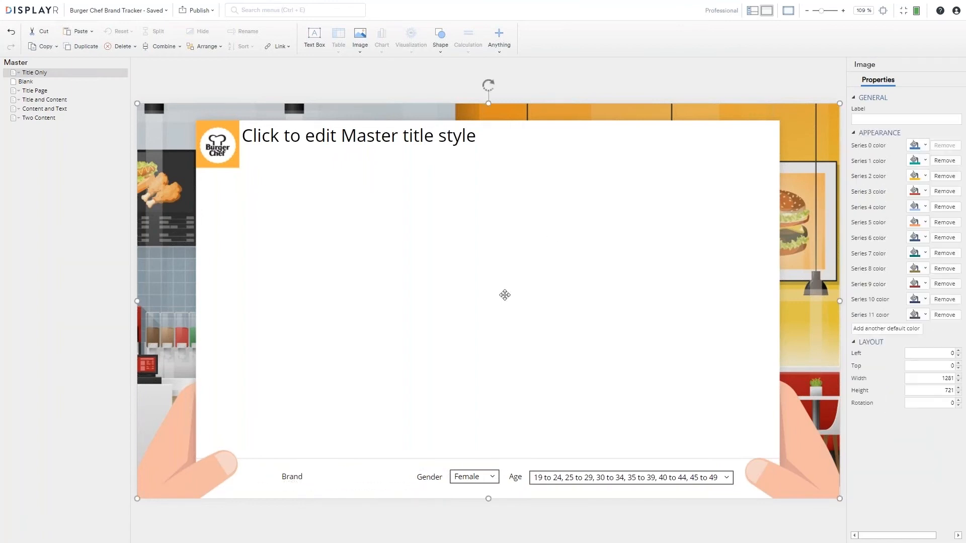
Return from the master to the report pages and title the table page "Brand health data"
click(756, 10)
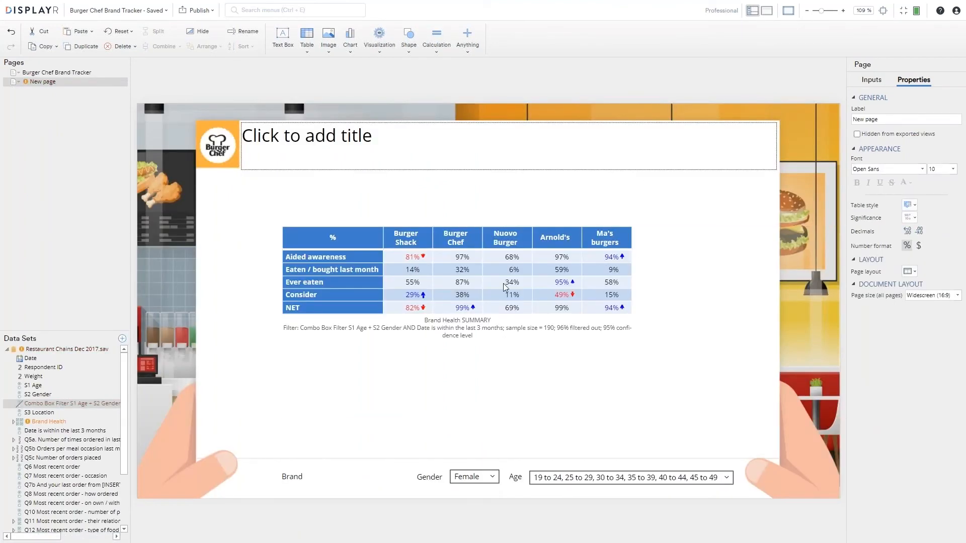
click(366, 135)
text(B)
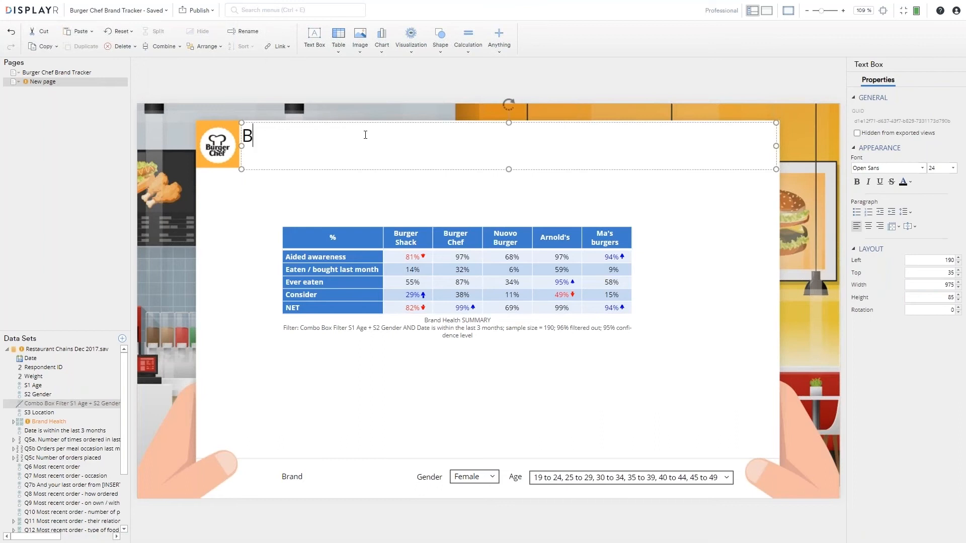
text(rand health data)
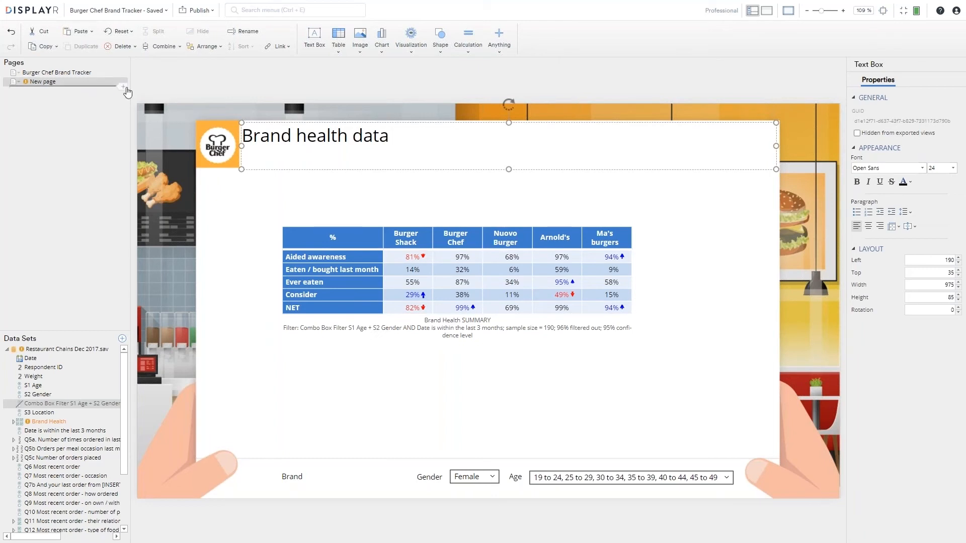
Add a Title Only page after the table page, titled "Burger Brand Health Comparisons" with "Last 3 Months" on a second line
click(122, 86)
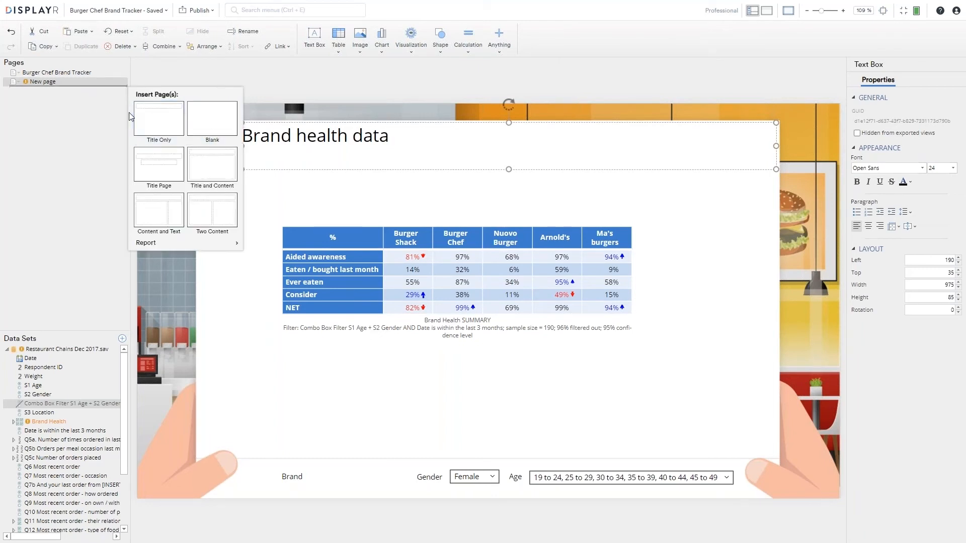
click(159, 118)
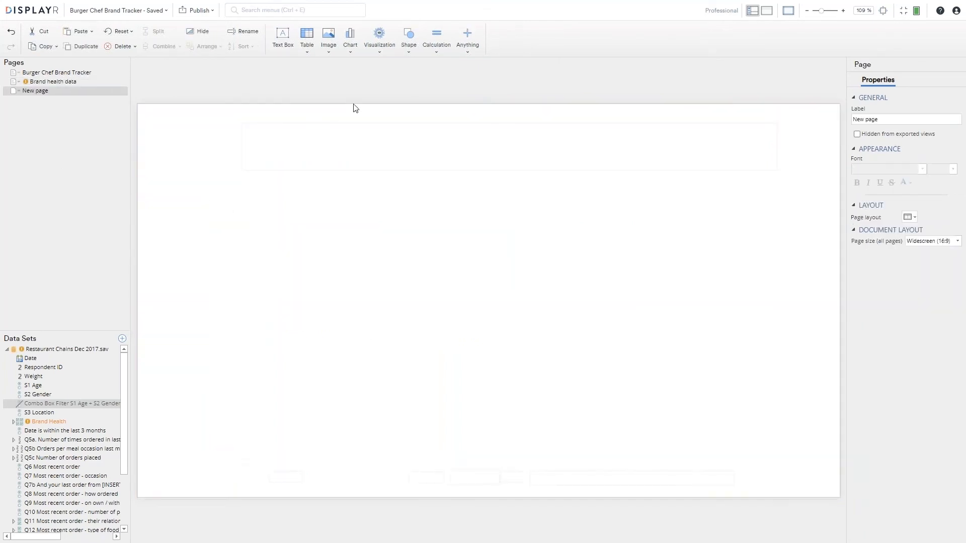
text(Burger Bran)
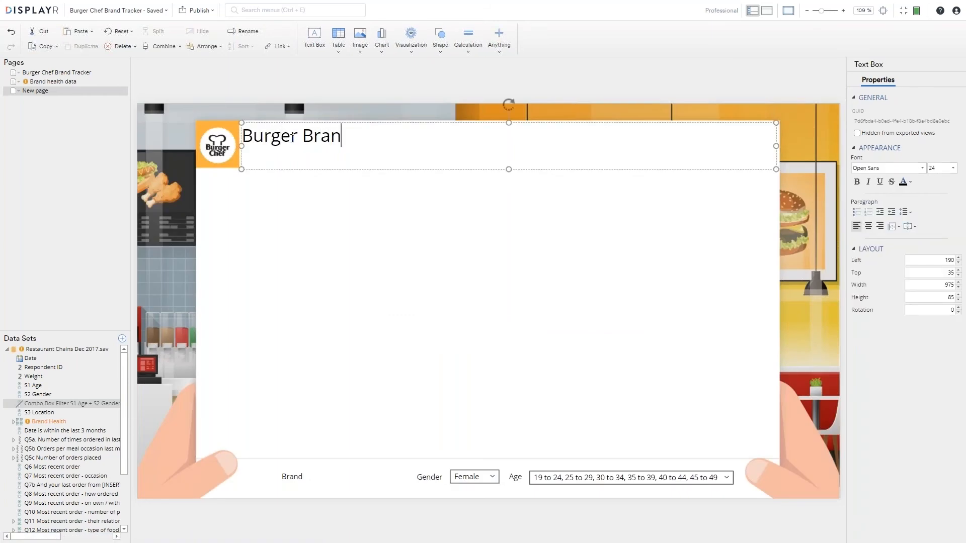
text(d Health Compariso)
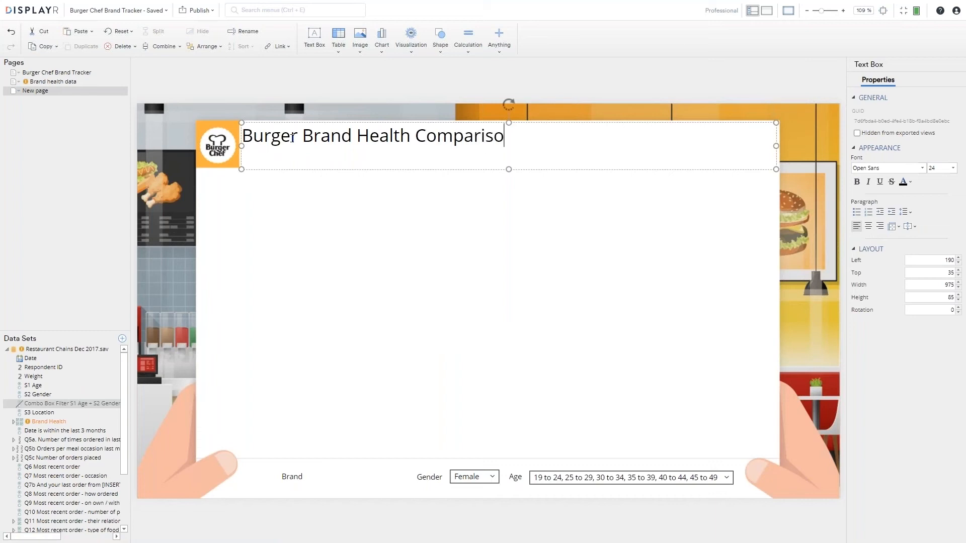
text(nsLast 3 m)
key(BackSpace)
text(Months)
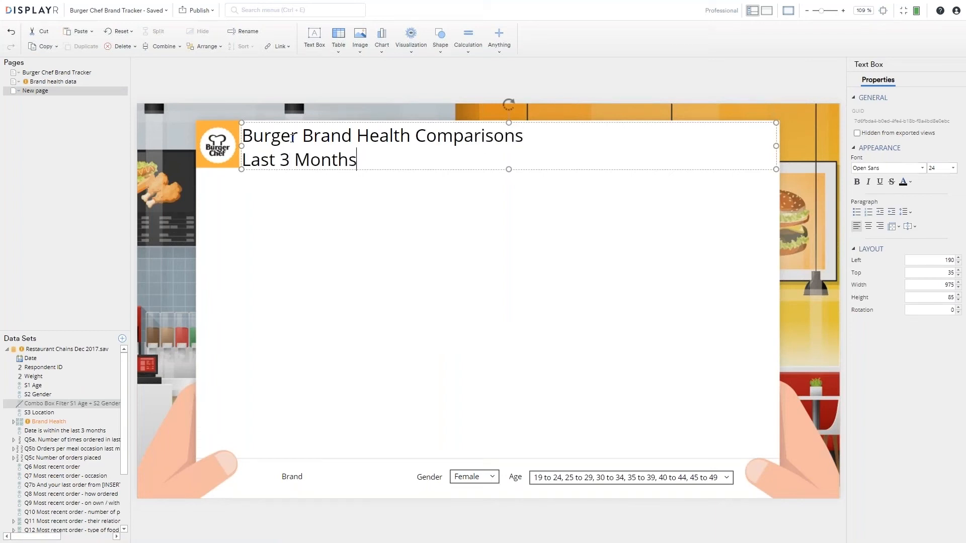
Reduce the "Last 3 Months" line of the page title to font size 14
key(ctrl+shift+Left)
key(ctrl+shift+Left)
key(ctrl+shift+Left)
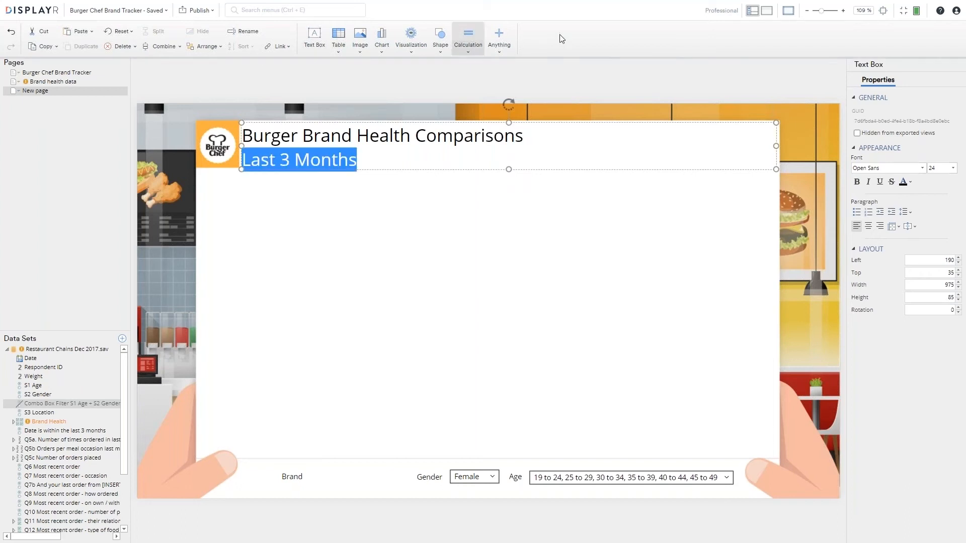
click(953, 167)
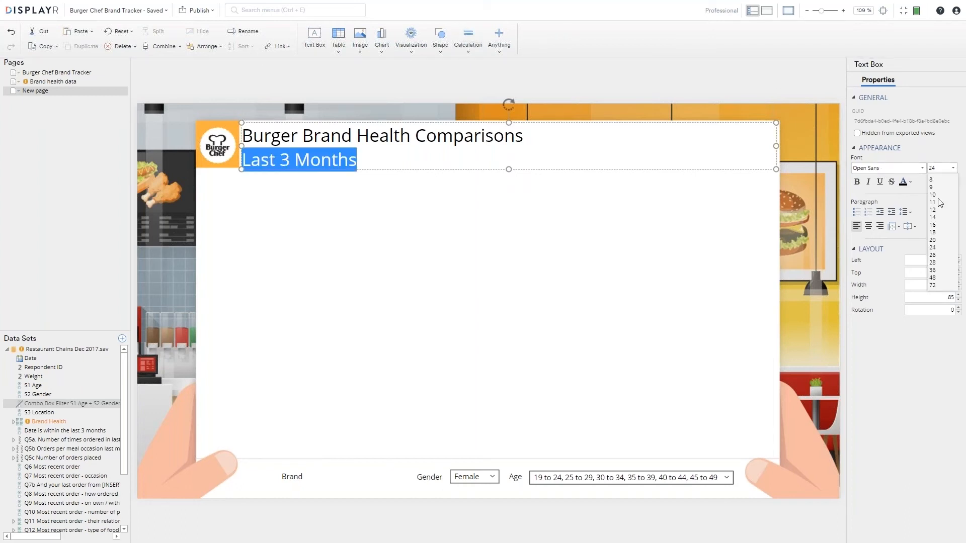
click(933, 217)
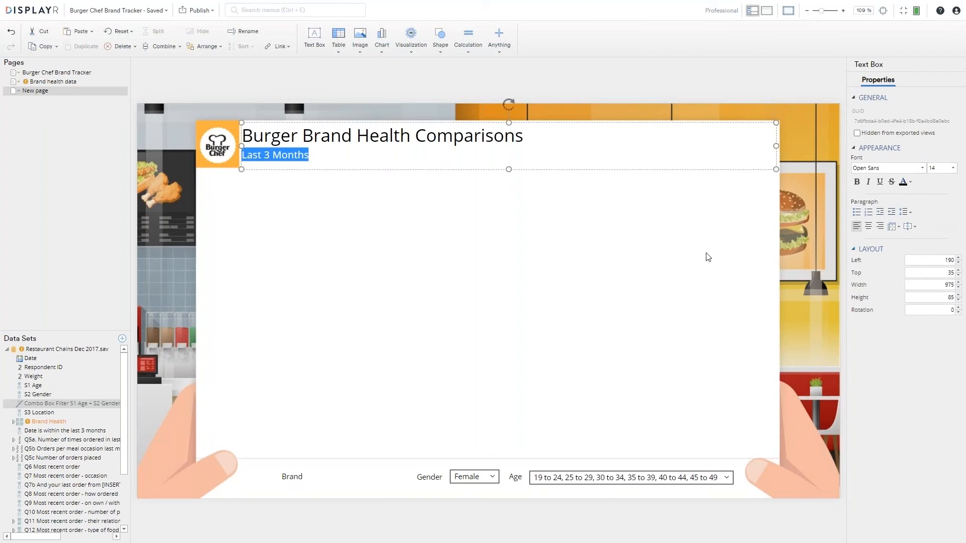
click(476, 210)
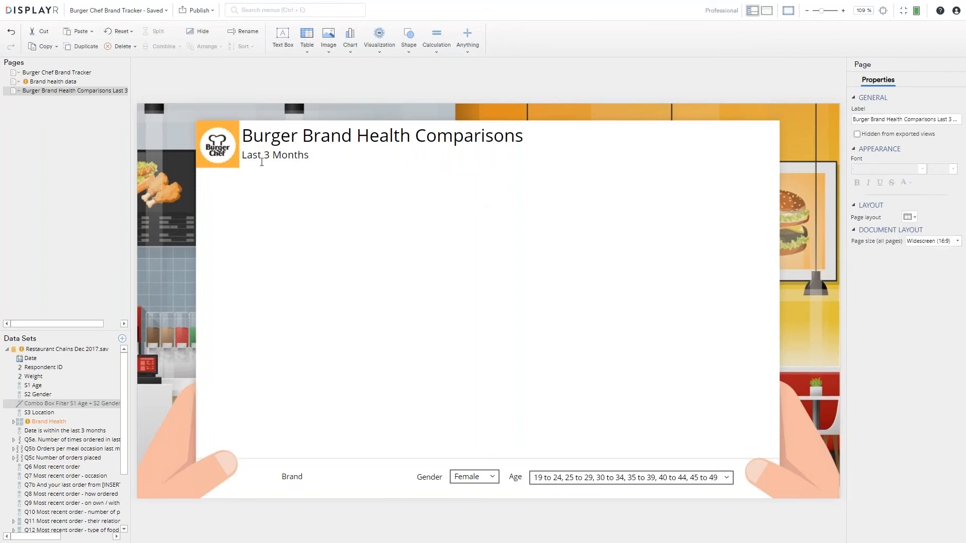
Insert a Pyramid Chart on the new page using the Brand Health table output as its data source
click(374, 51)
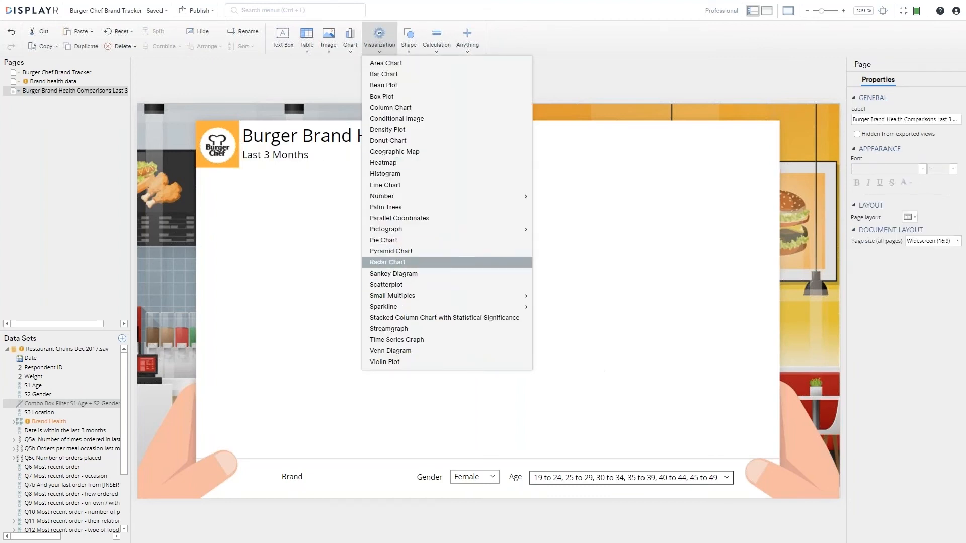
click(415, 254)
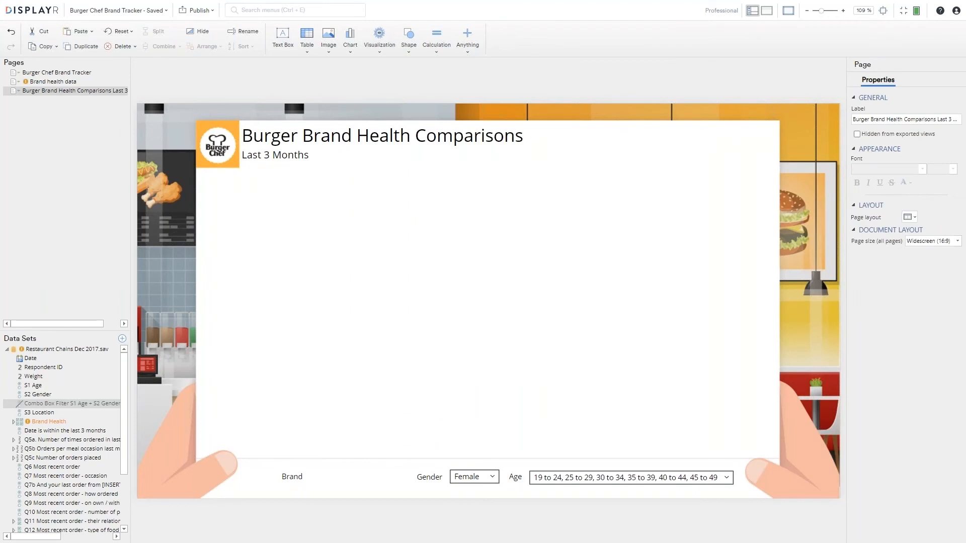
click(931, 159)
click(922, 173)
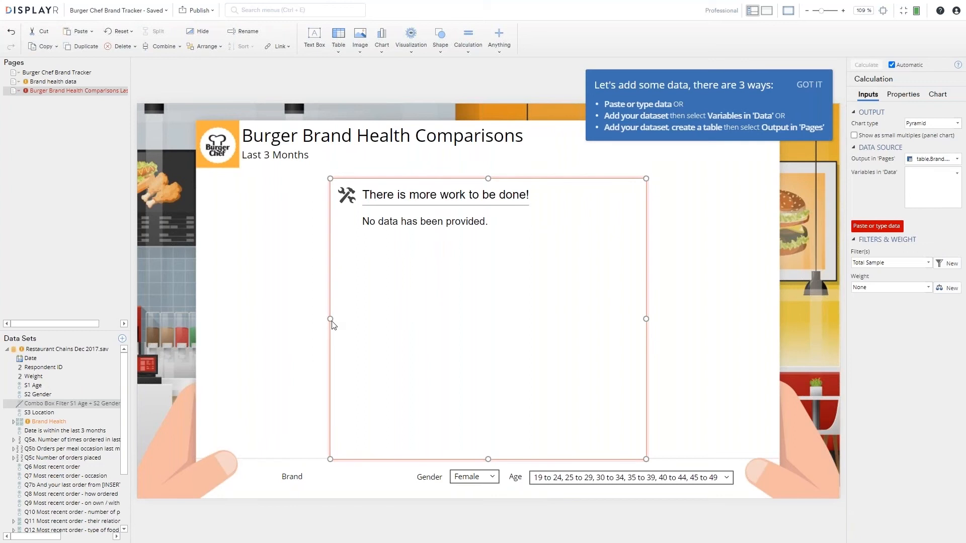
Widen and reposition the pyramid chart so it spans most of the white panel between the title and the footer
drag(332, 322, 215, 322)
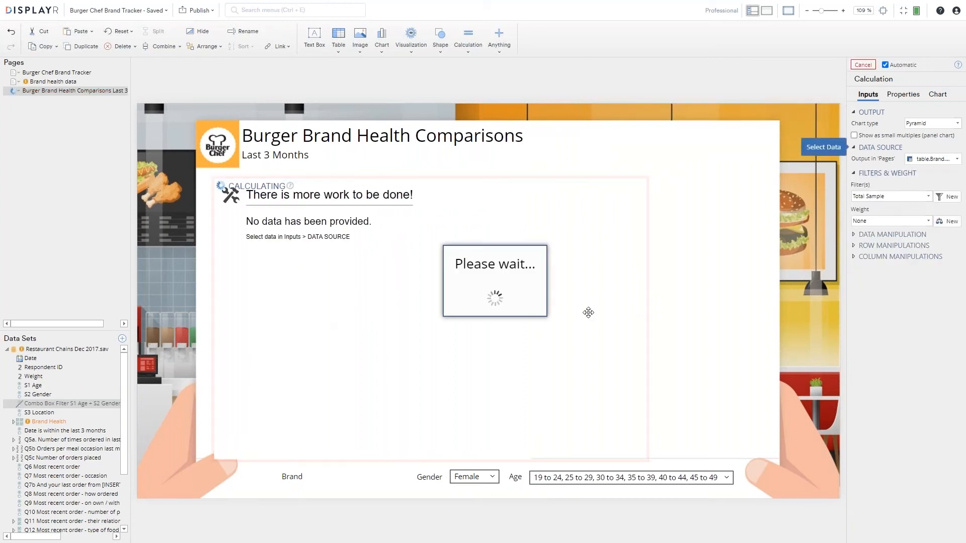
drag(647, 322, 735, 319)
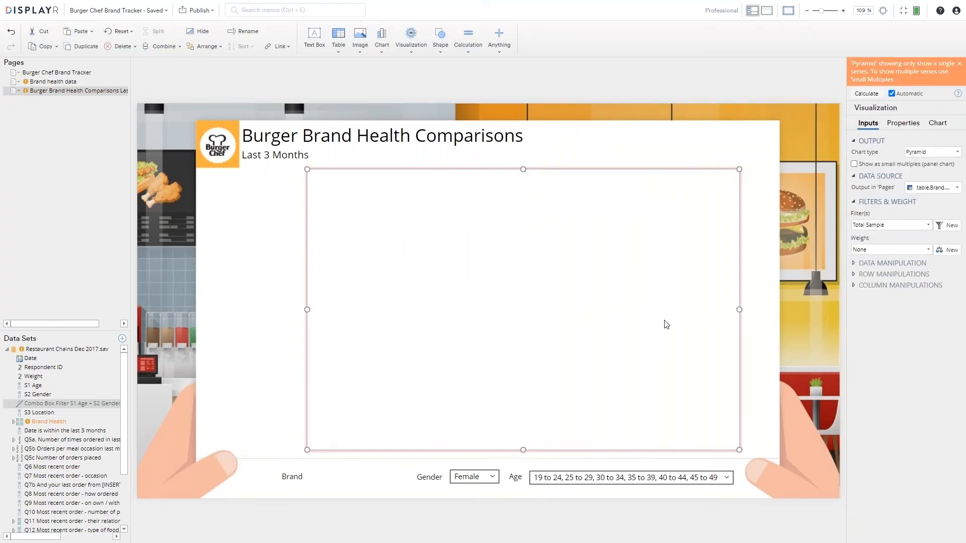
drag(307, 310, 229, 309)
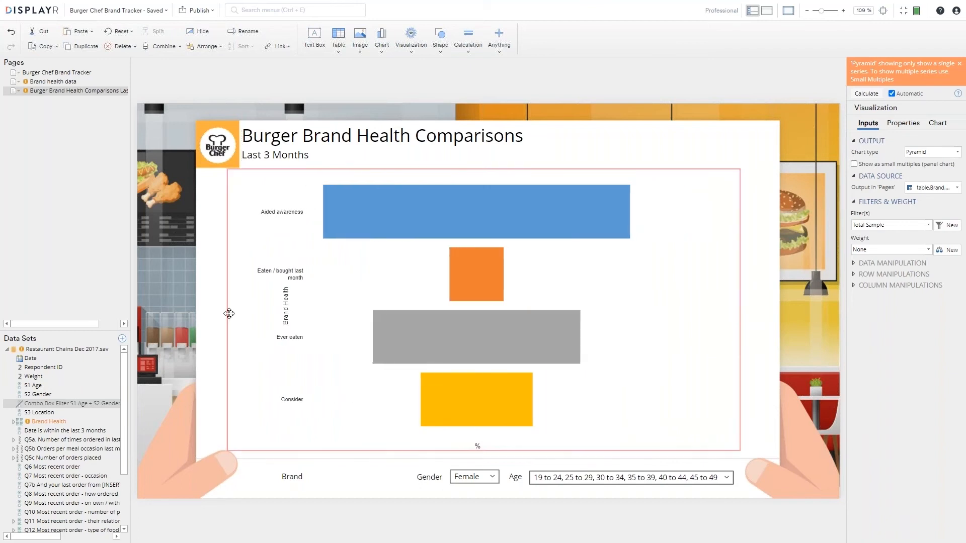
Show the pyramid chart as small multiples with the brand panels arranged in 1 row
click(855, 165)
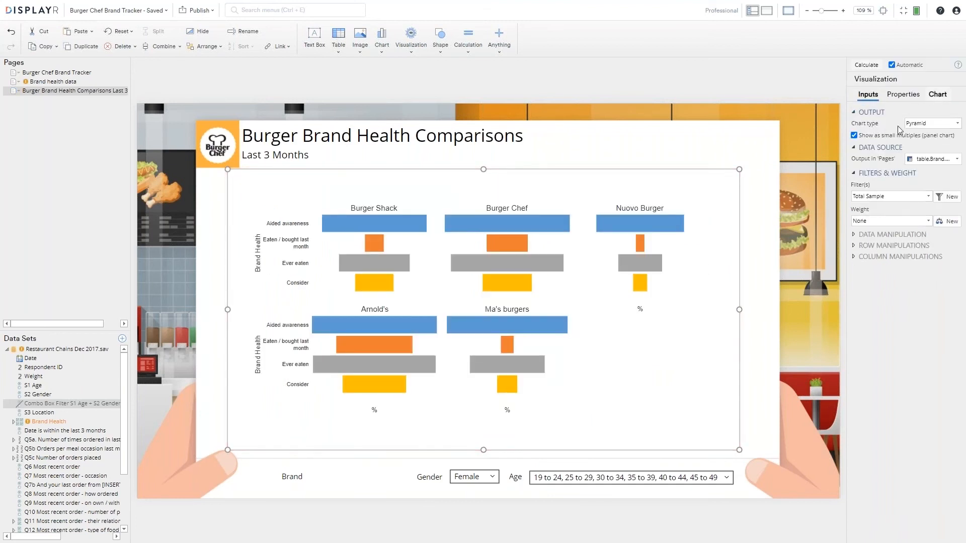
click(938, 94)
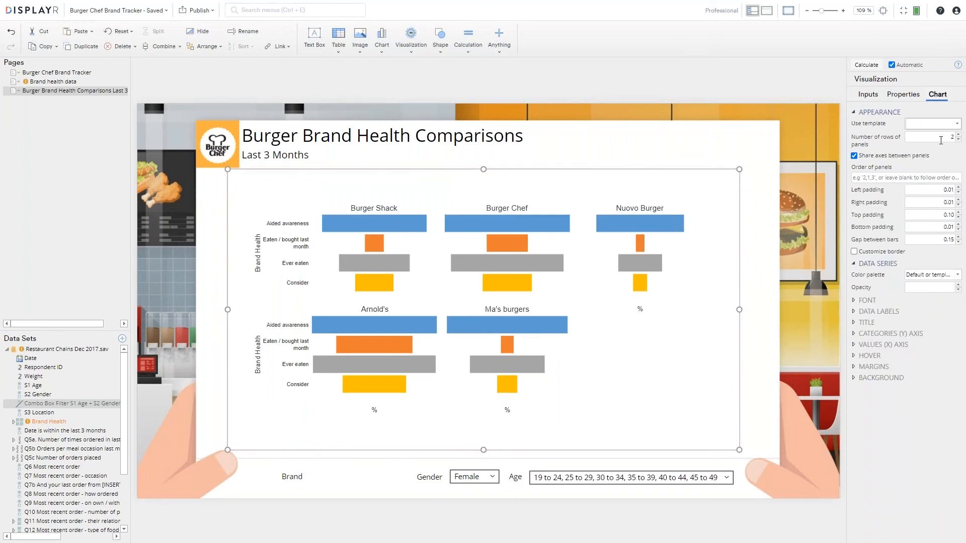
click(958, 140)
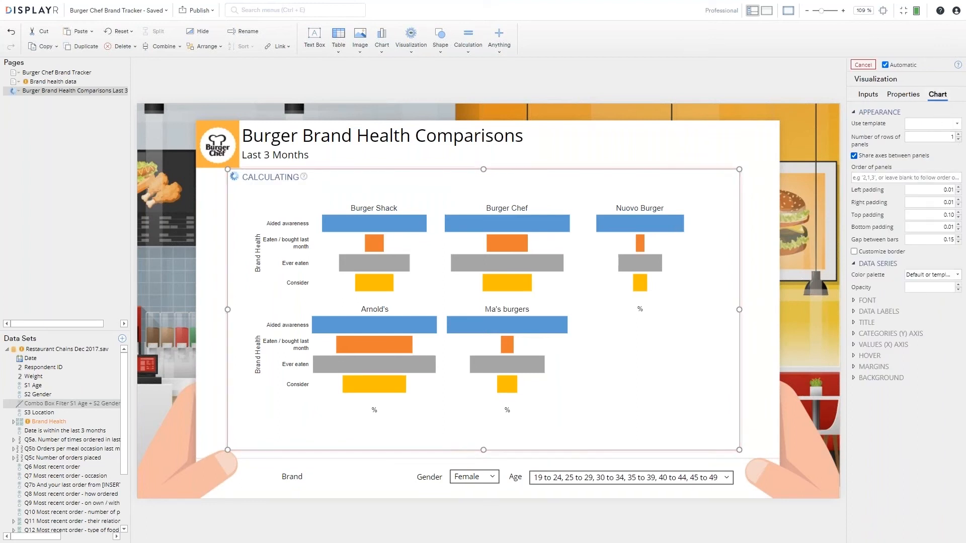
Set the color palette of the pyramid charts' data series to "Reds, dark to light"
click(855, 113)
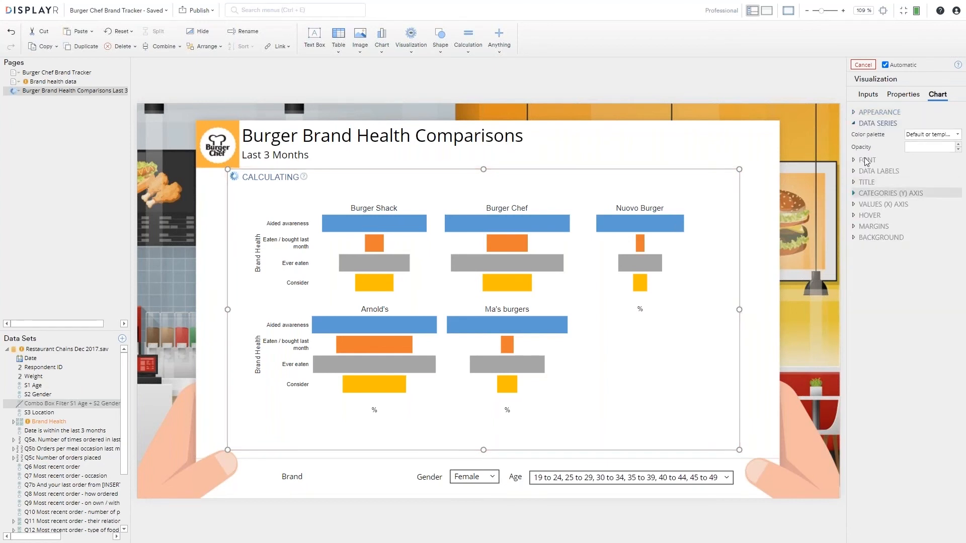
click(923, 137)
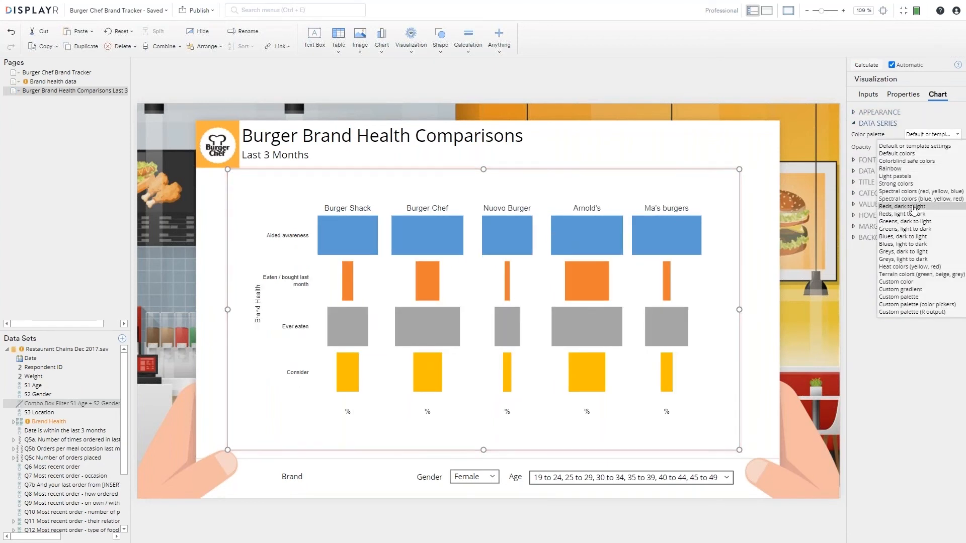
click(912, 207)
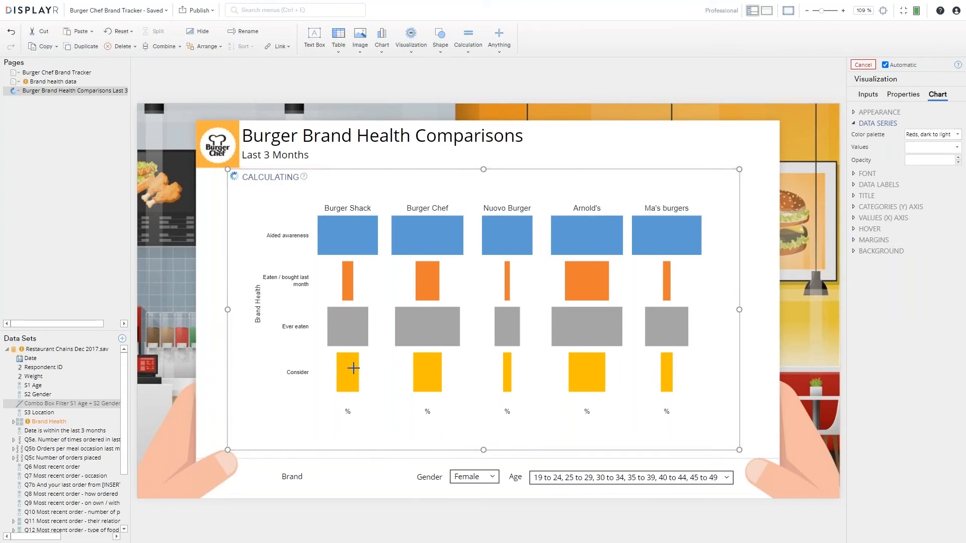
In the table on the Brand health data page, move the "Eaten / bought last month" row below "Consider"
click(51, 81)
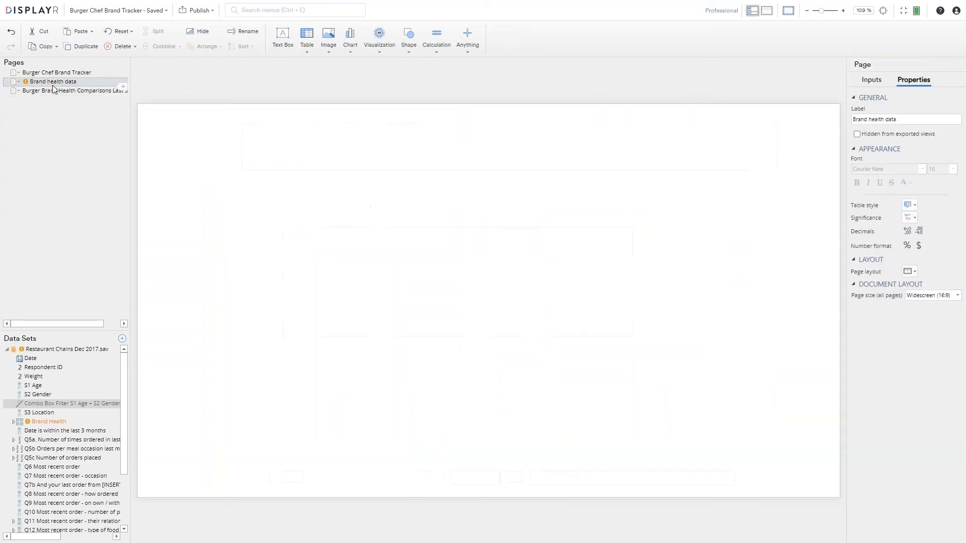
click(326, 256)
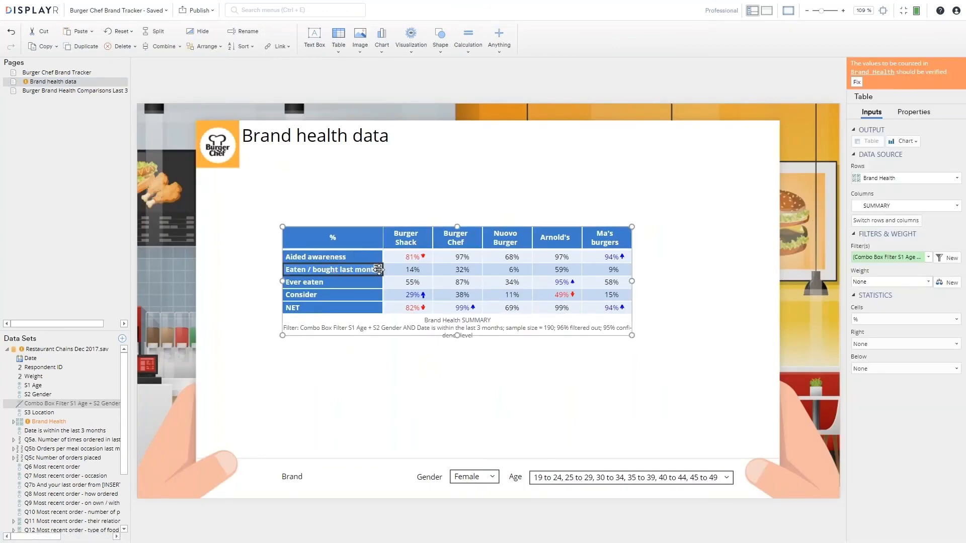
drag(379, 278, 382, 297)
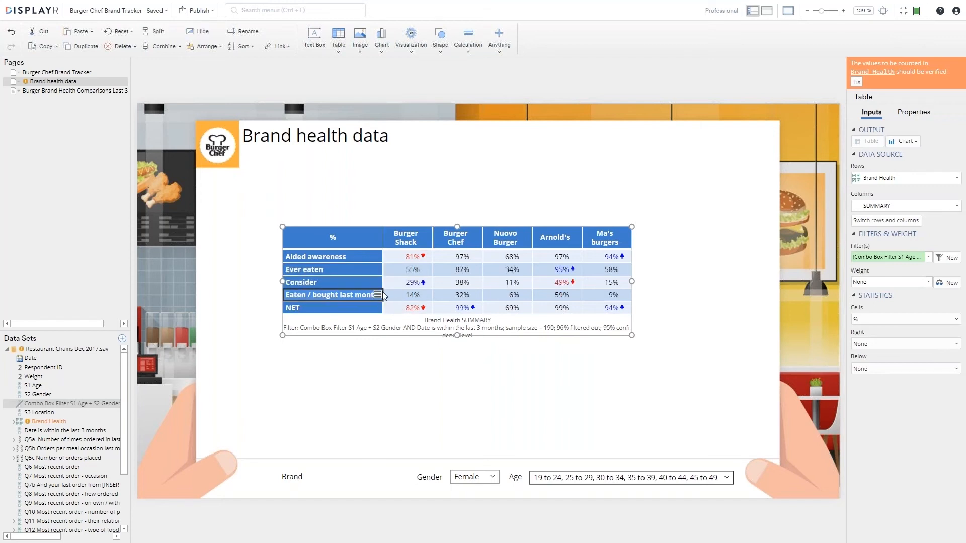
click(367, 282)
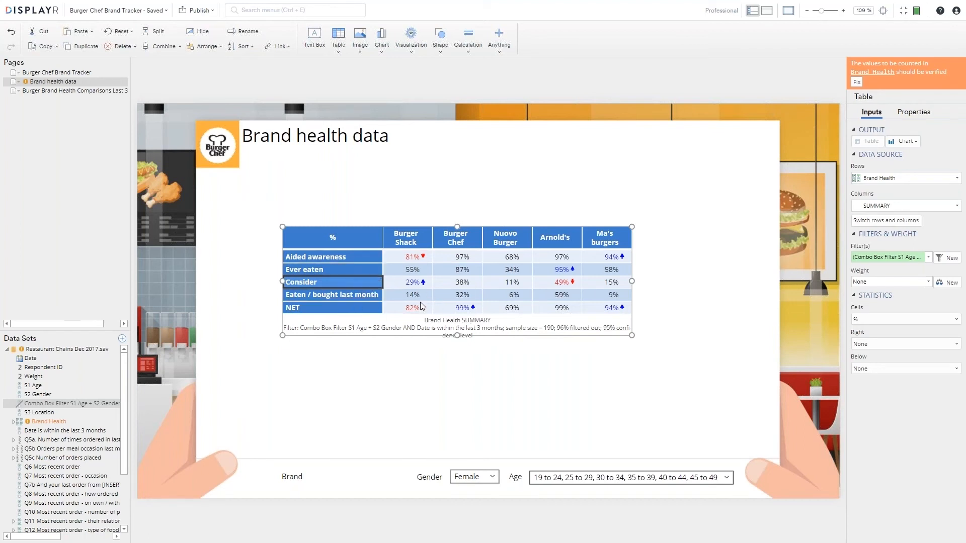
Turn on data labels for the pyramid charts on the Burger Brand Health Comparisons page
click(66, 91)
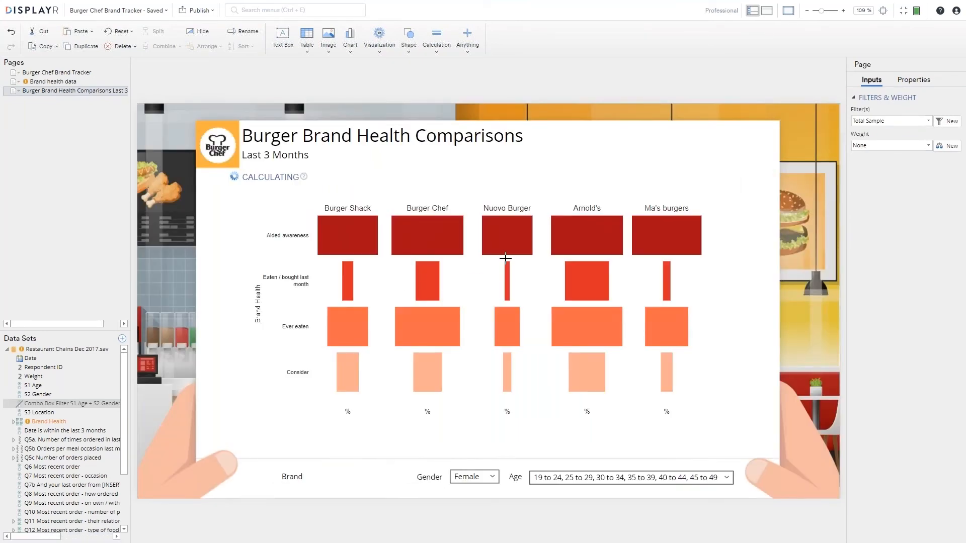
click(418, 274)
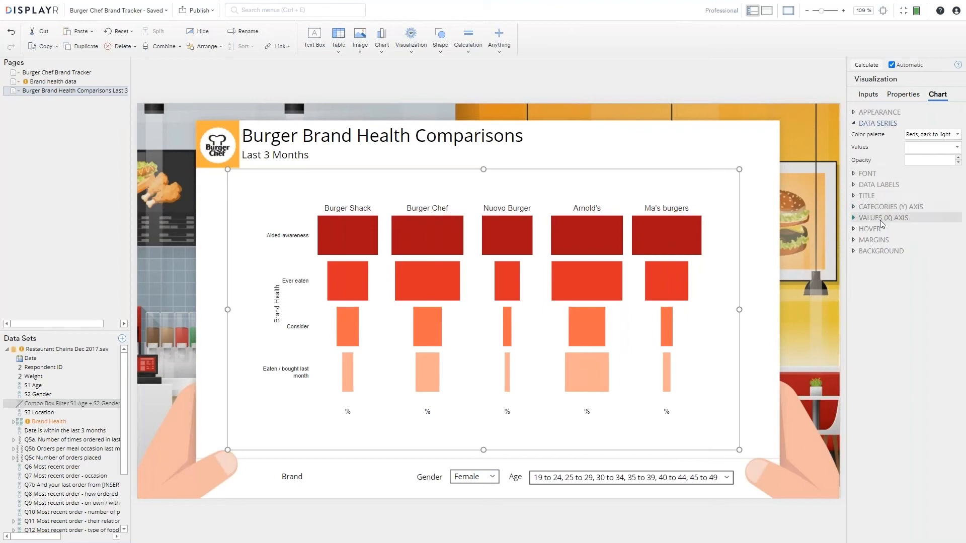
click(873, 185)
click(854, 195)
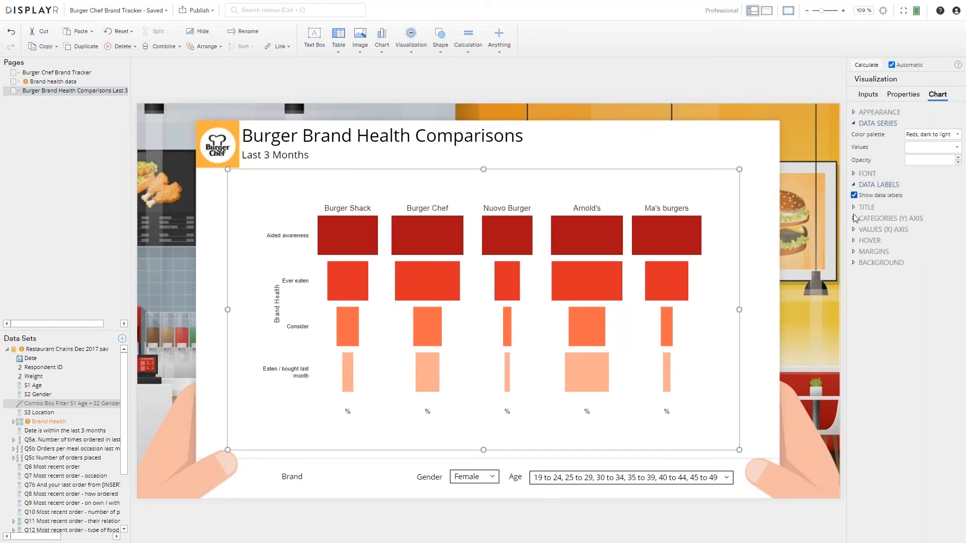
click(855, 187)
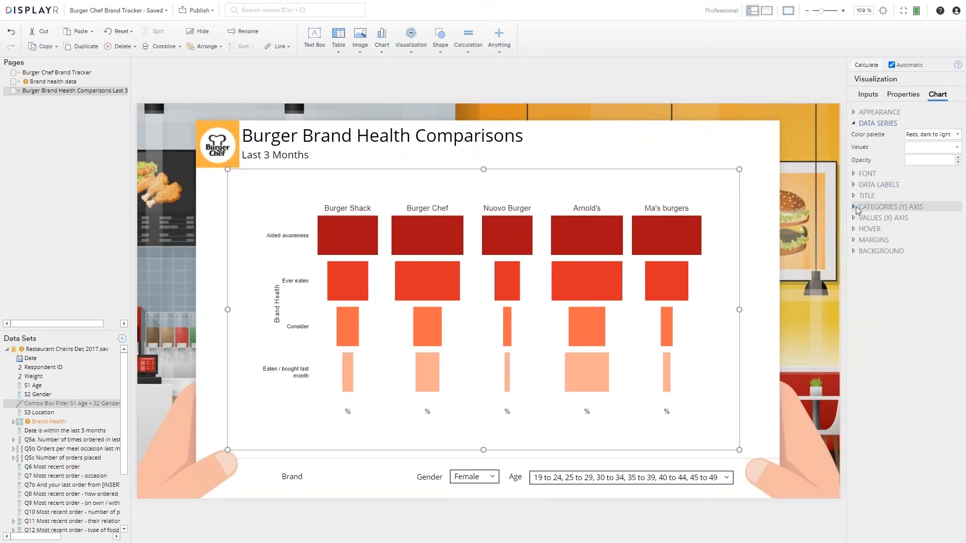
Hide the categories and values axis titles on the pyramid charts, and set the category axis label font size to 9
click(859, 207)
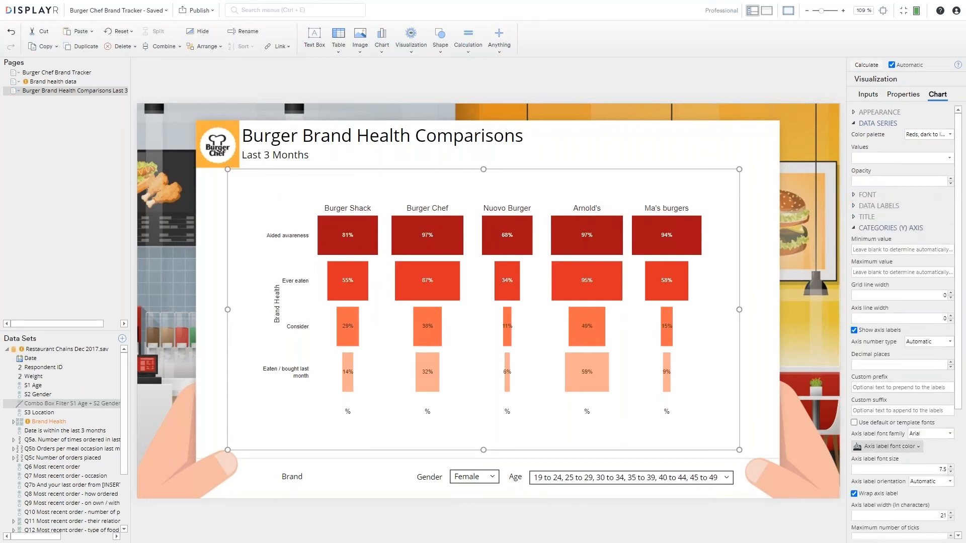
scroll(900, 322, down, 1)
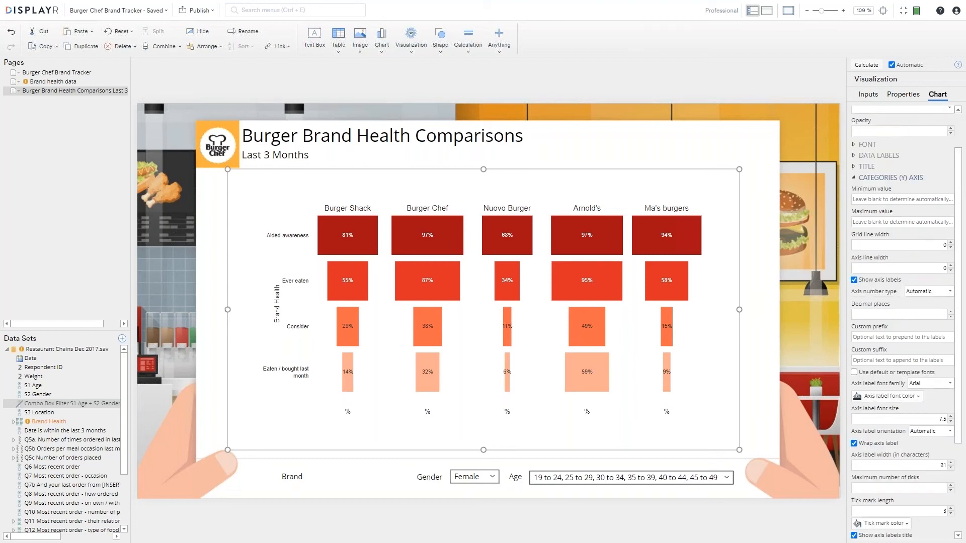
scroll(870, 439, down, 1)
click(854, 485)
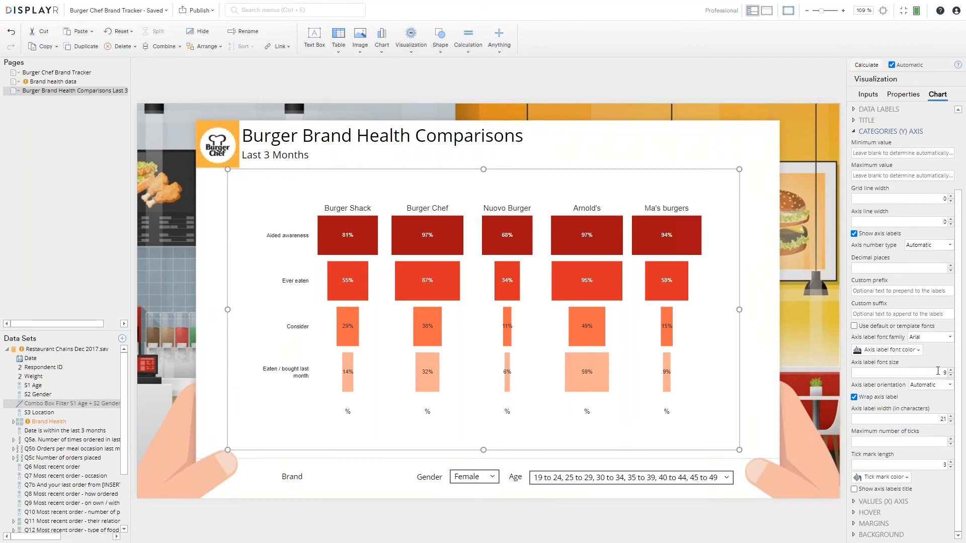
click(857, 131)
click(857, 220)
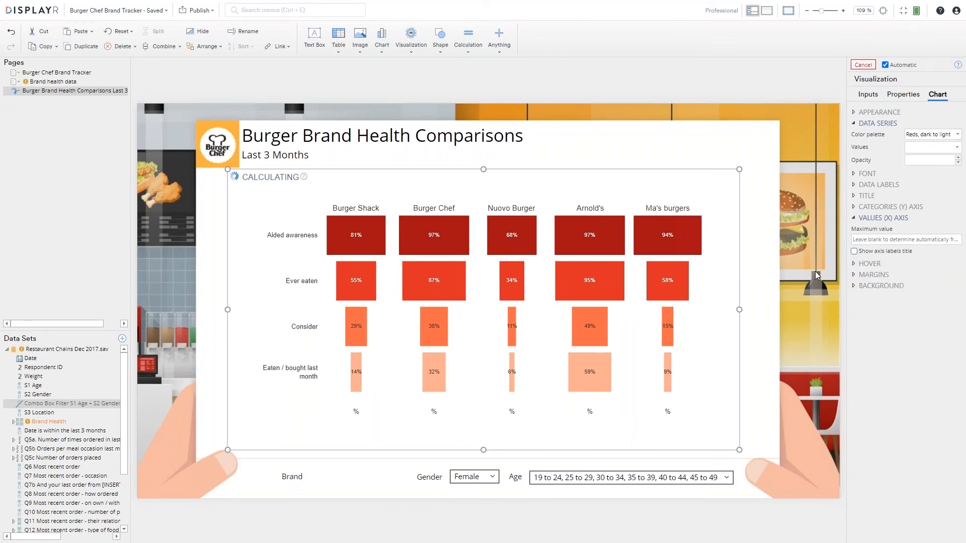
Set the Gender filter in the page footer to (All)
click(487, 483)
click(465, 489)
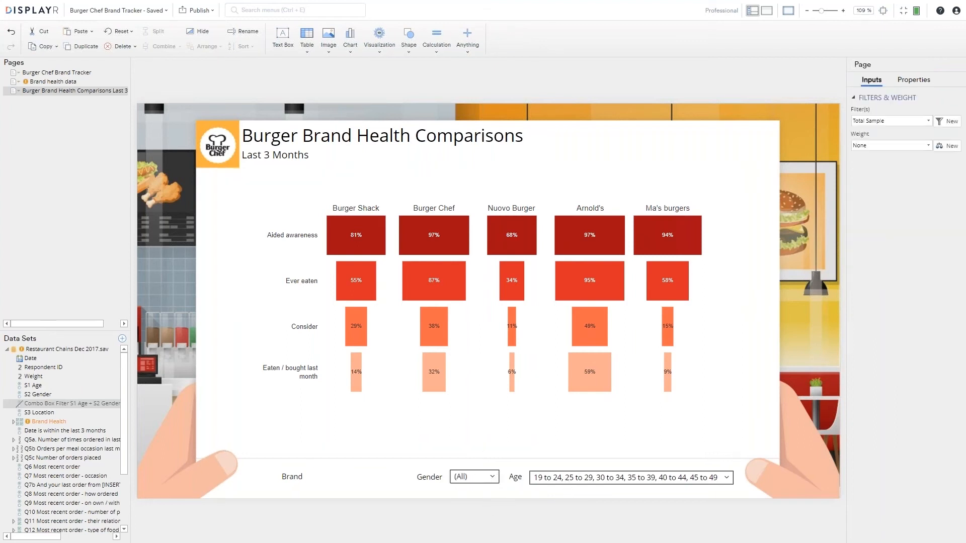
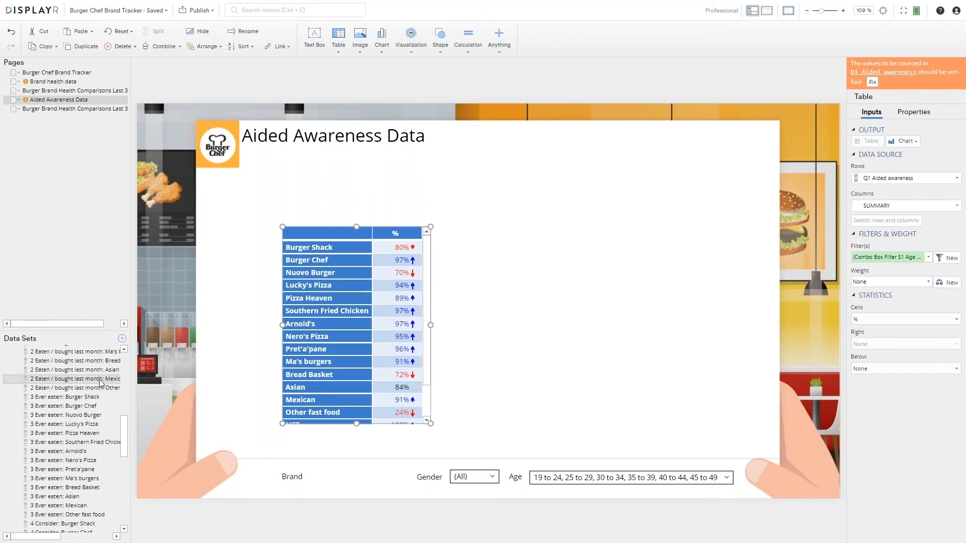
Add Date as the columns of the Q1 Aided awareness table and move the table up toward the Aided Awareness Data title
drag(31, 358, 355, 256)
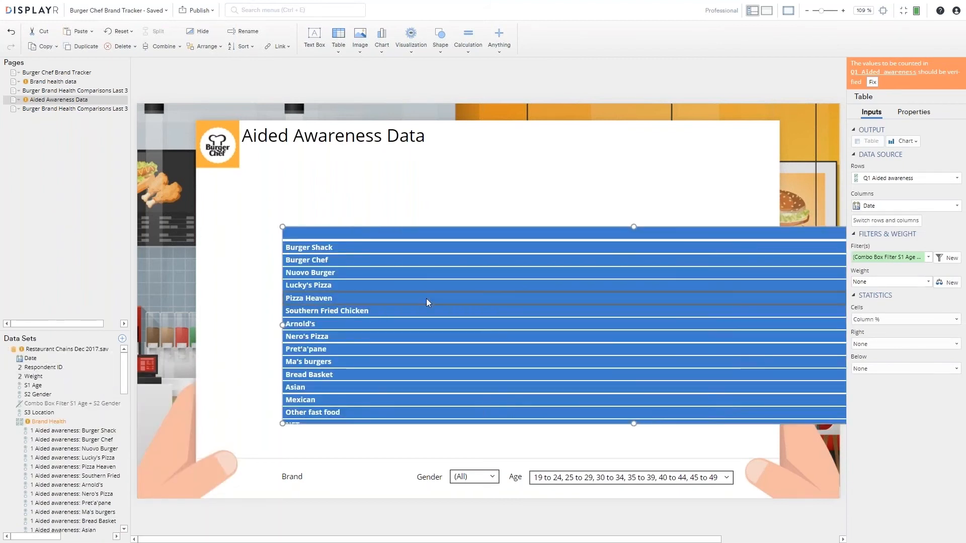
drag(314, 218, 254, 179)
Set the Date variable's aggregation to Month
click(104, 351)
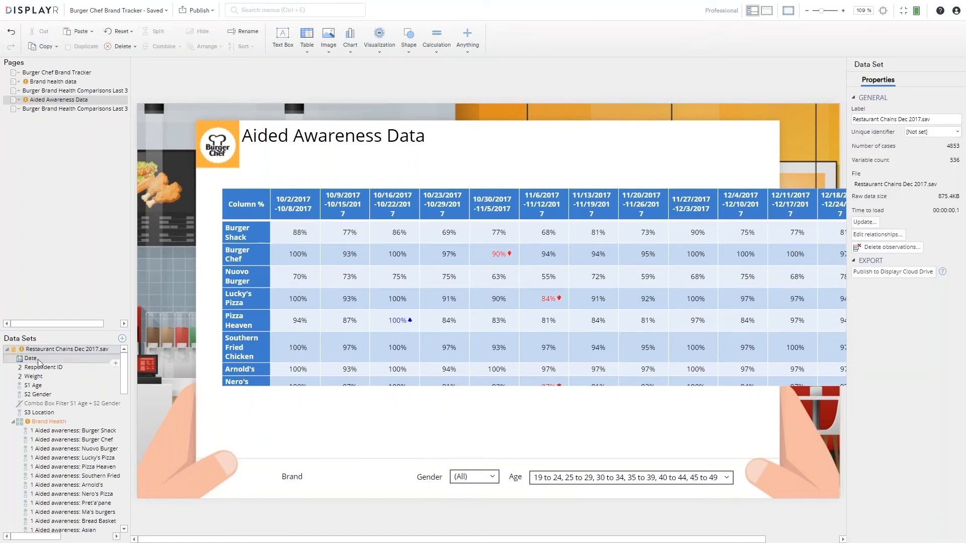
click(50, 359)
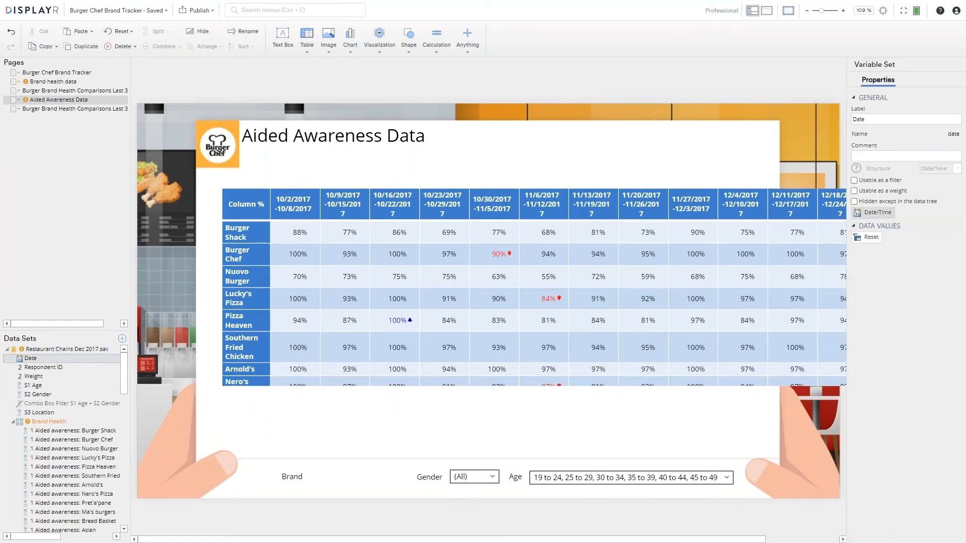
click(864, 214)
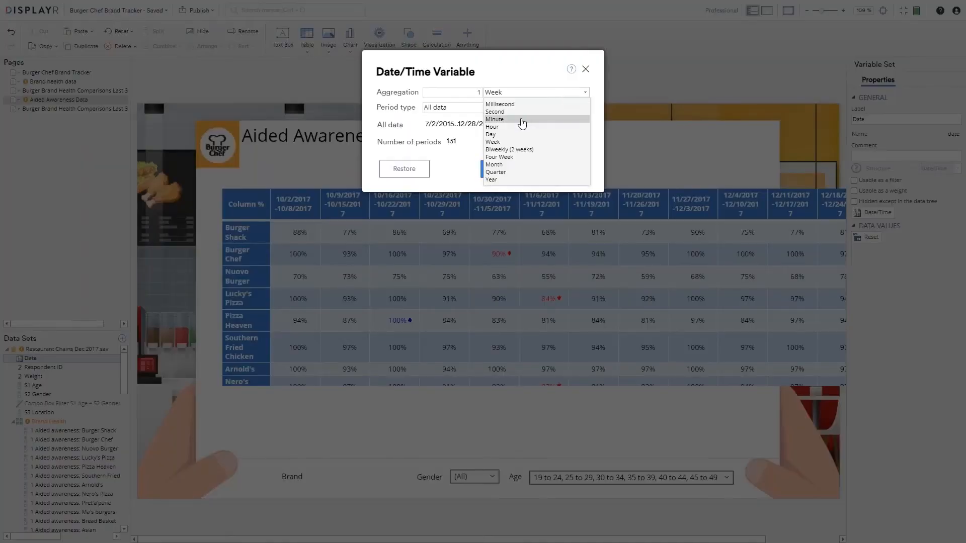
click(498, 164)
click(513, 170)
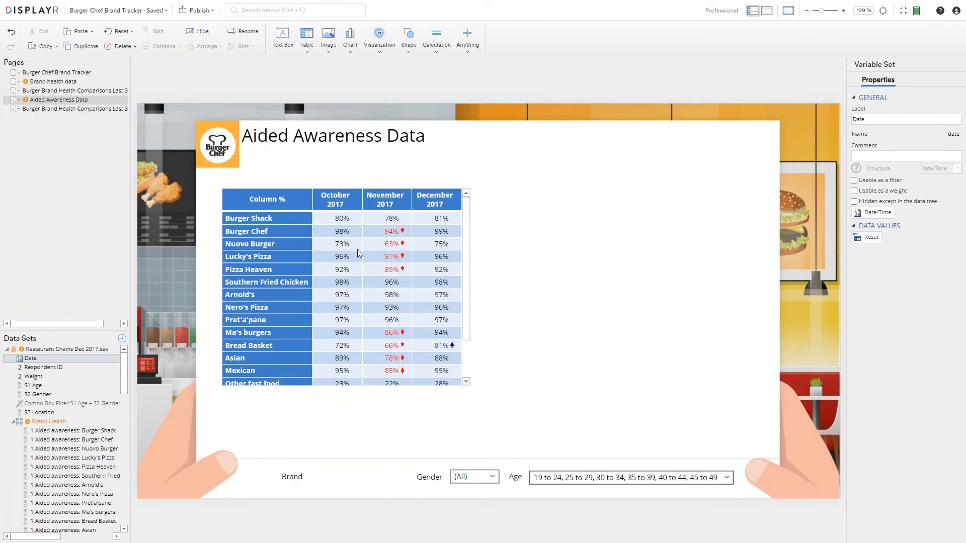
Remove the "Date is within the last 3 months" filter from the aided awareness table
click(373, 248)
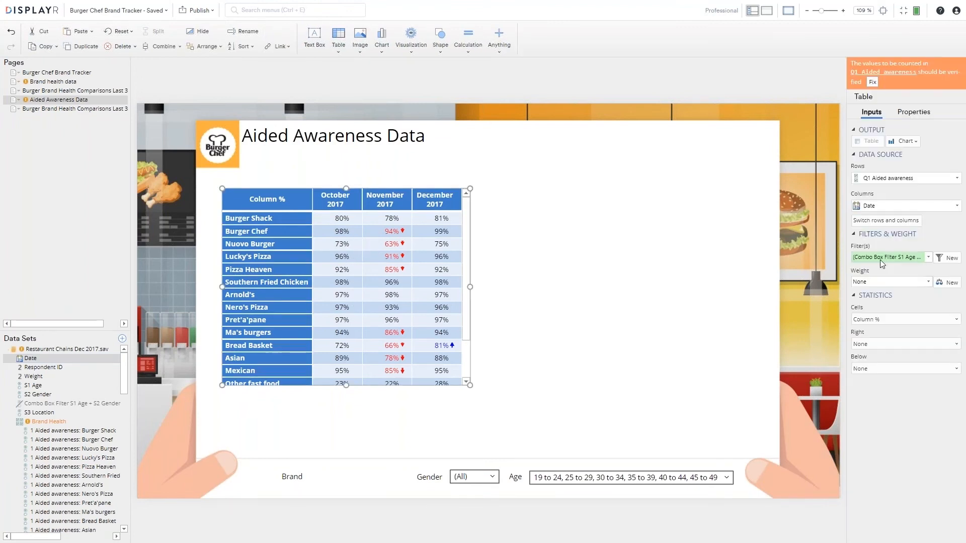
click(929, 257)
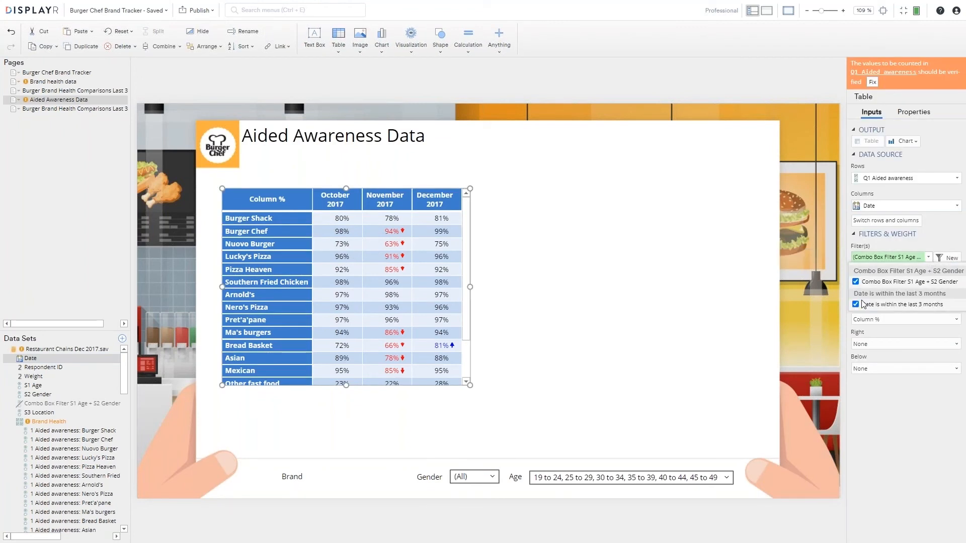
click(855, 304)
click(856, 305)
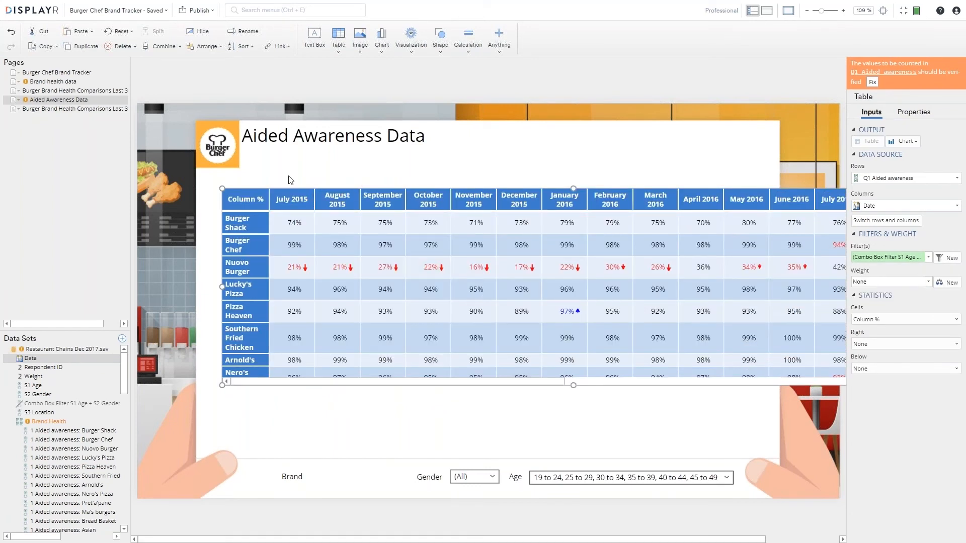
mouse_move(259, 227)
Change the title on the duplicated brand health comparisons page to "Aided Awareness"
click(81, 109)
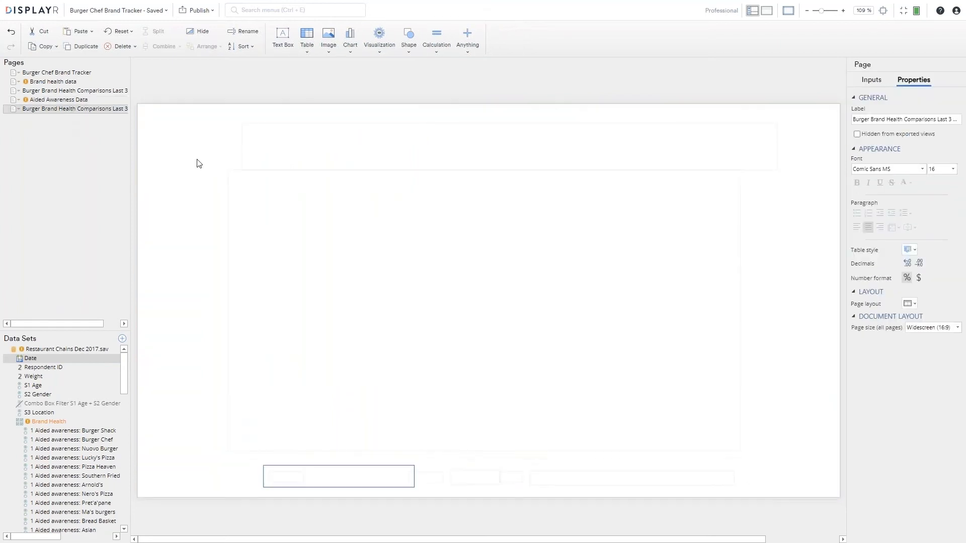
click(264, 135)
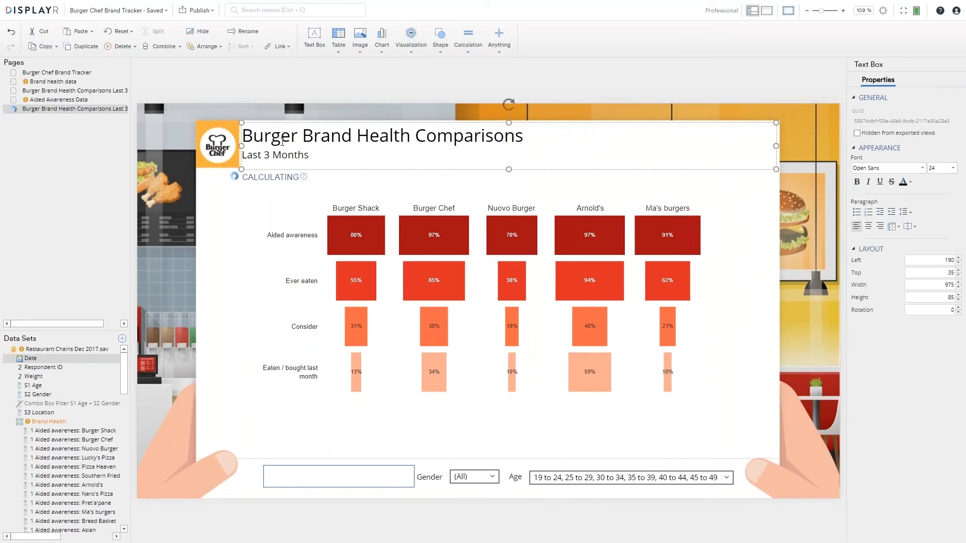
key(ctrl+shift+Right)
key(ctrl+shift+Right)
key(ctrl+shift+Right)
key(ctrl+shift+Right)
text(Aided Aw)
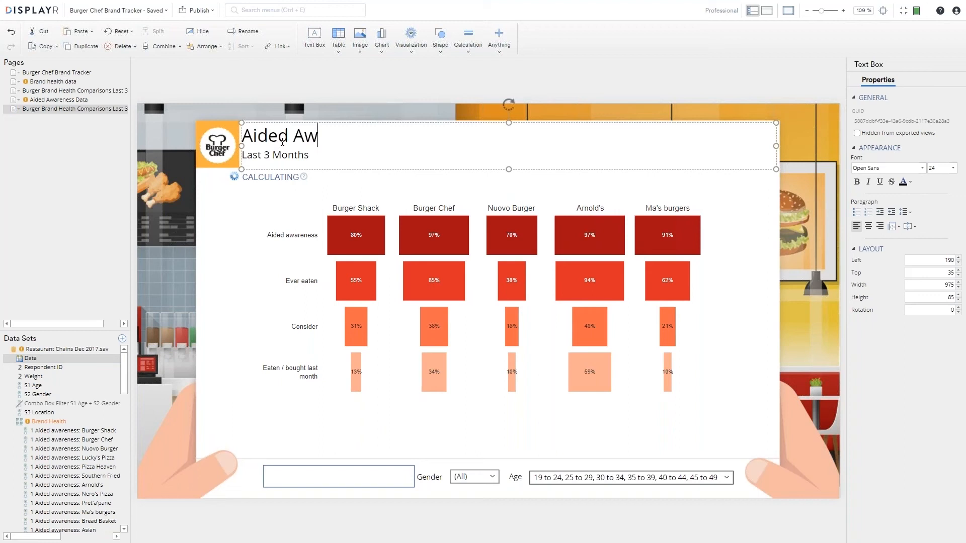
text(areness)
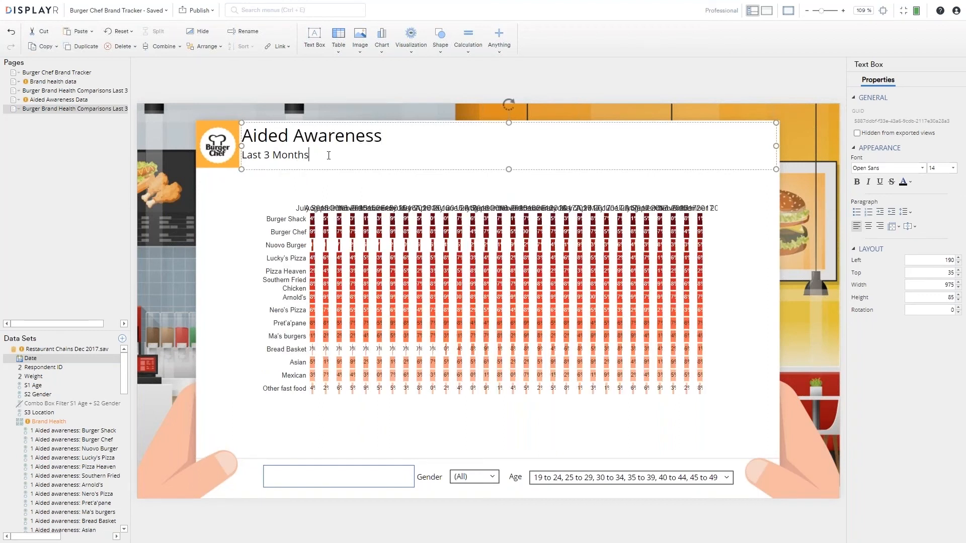
Replace the subtitle under the Aided Awareness title with "By Brand, Over Time"
key(ctrl+shift+Left)
key(ctrl+shift+Left)
key(ctrl+shift+Left)
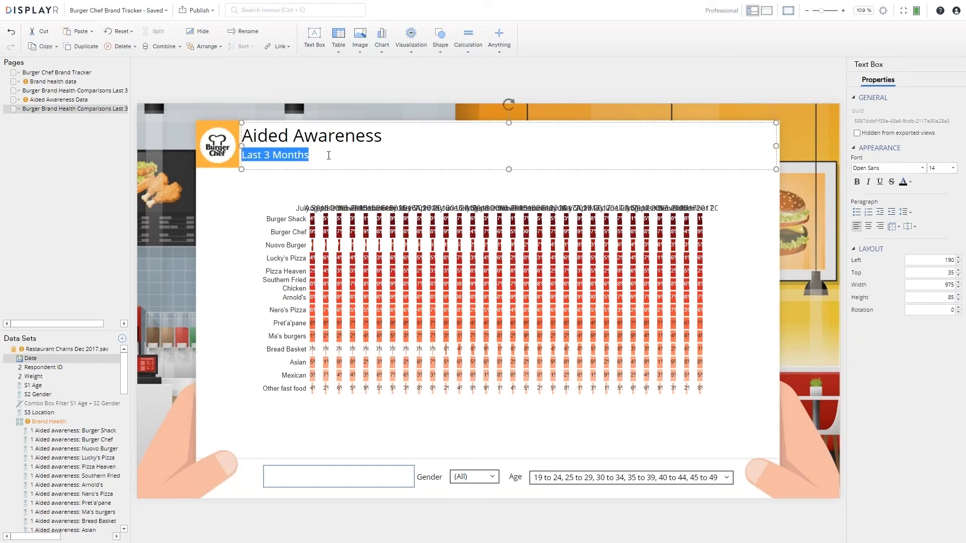
text(By Brand and)
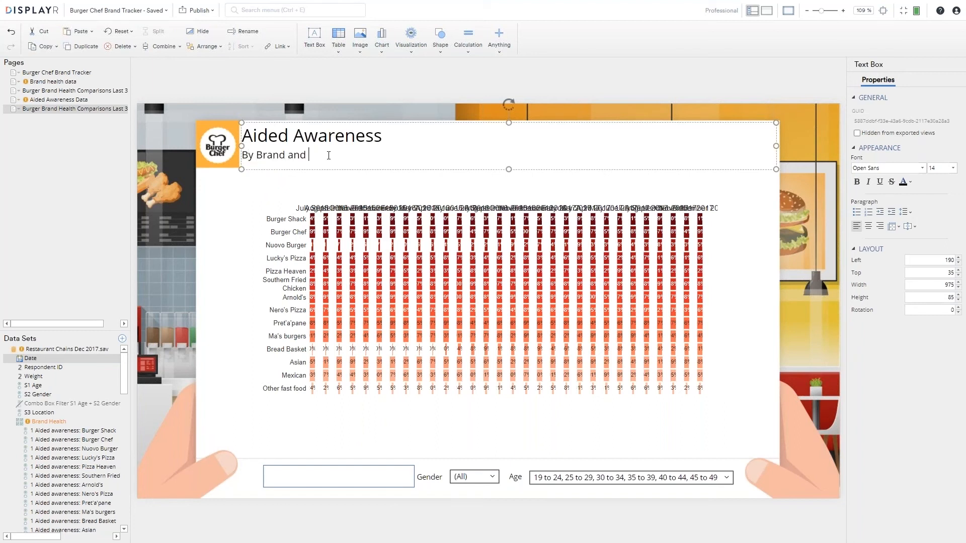
key(ctrl+shift+Left)
text(, Over Time)
Switch the rows and columns of the aided awareness chart's data and change its chart type to Area
click(327, 288)
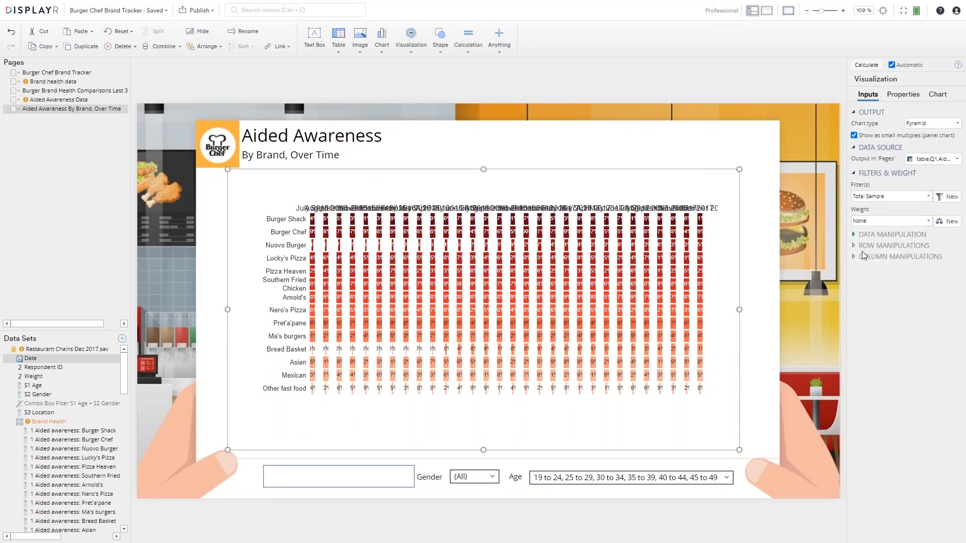
click(854, 277)
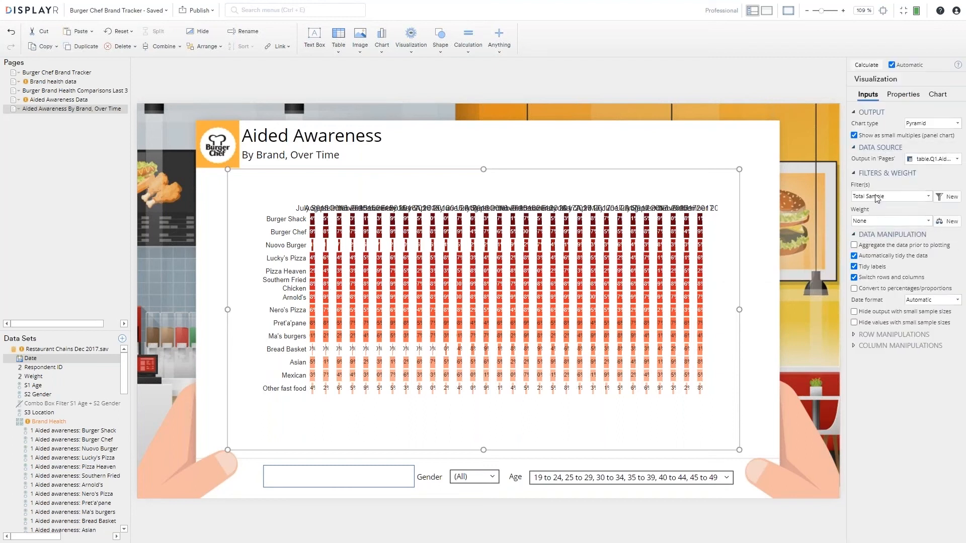
click(913, 123)
click(917, 145)
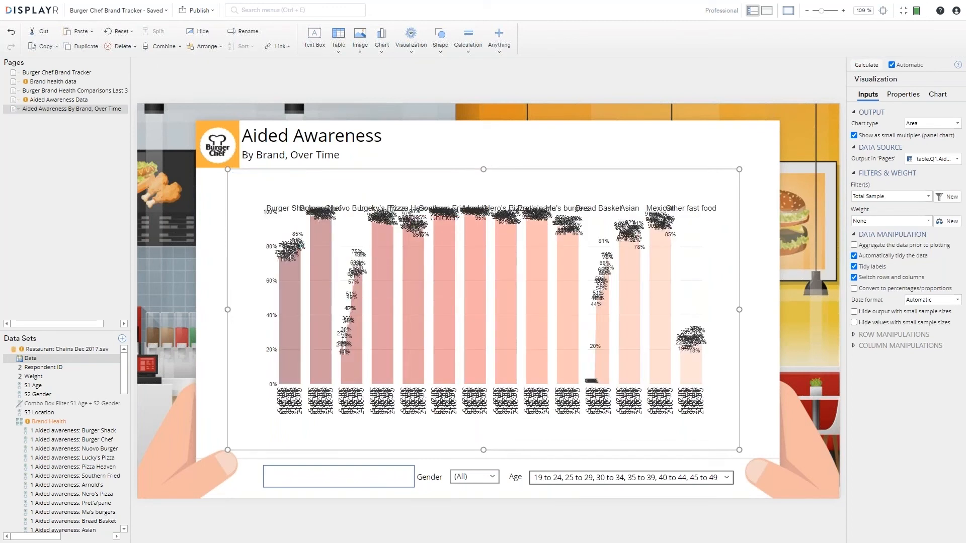
Arrange the area chart panels in 2 rows and turn off their data labels
click(945, 98)
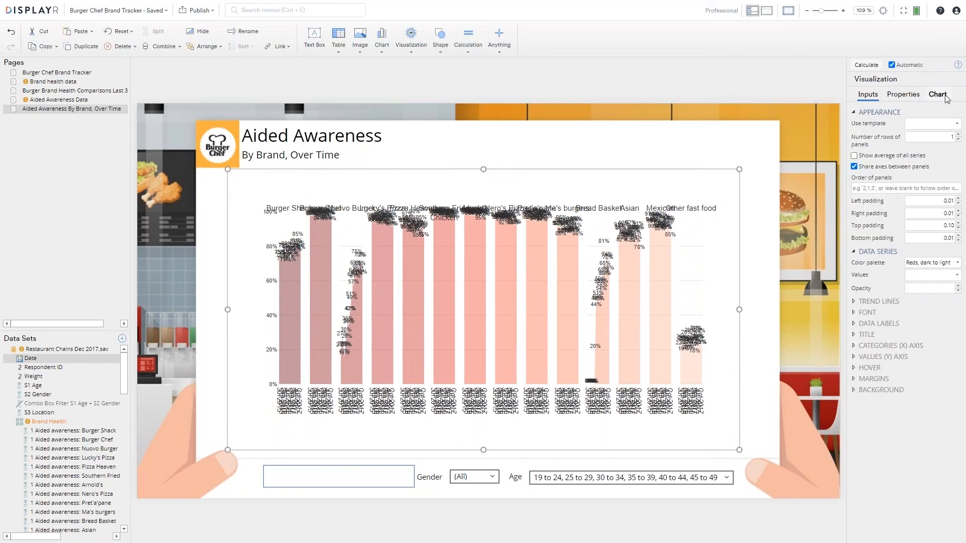
click(959, 135)
click(853, 112)
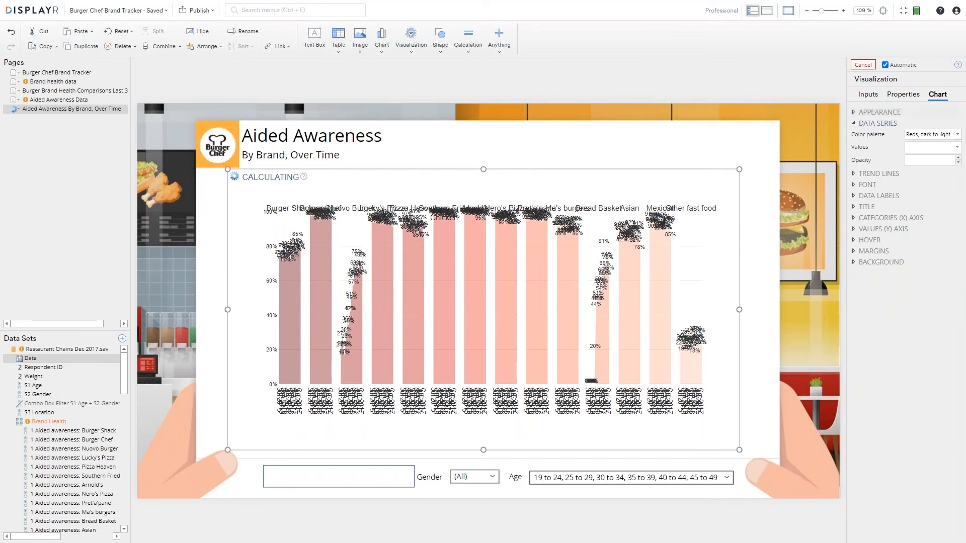
click(860, 197)
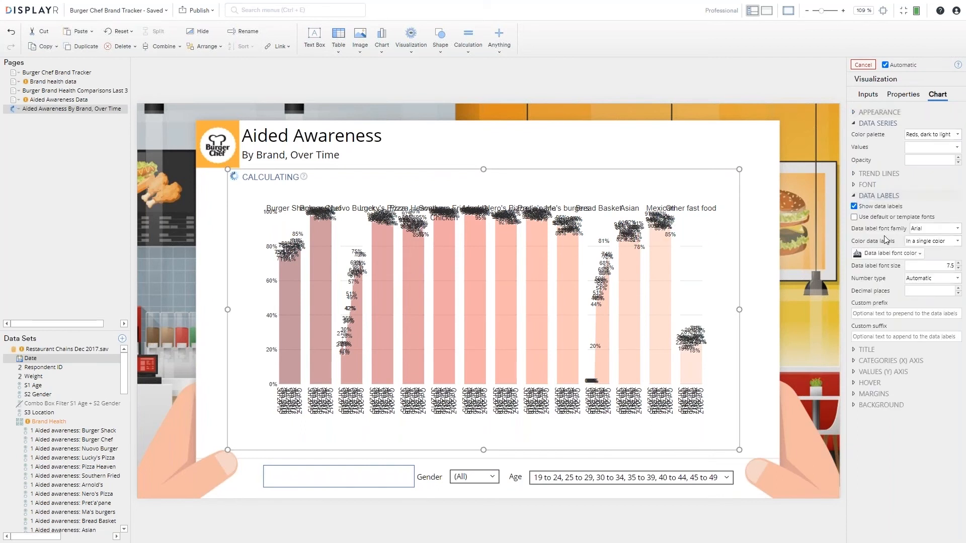
Try a Moving average line of best fit on the area charts, and settle on Friedman's super smoother
click(855, 174)
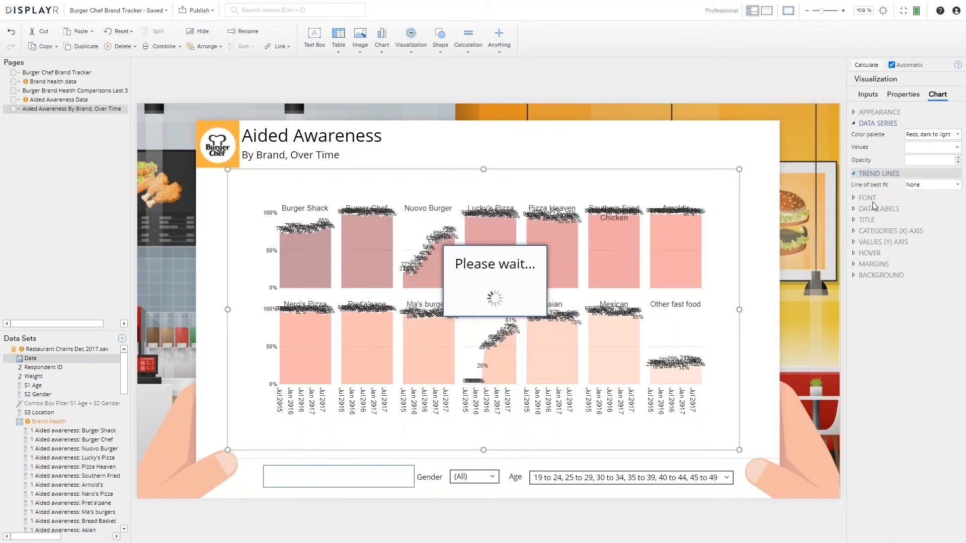
click(916, 186)
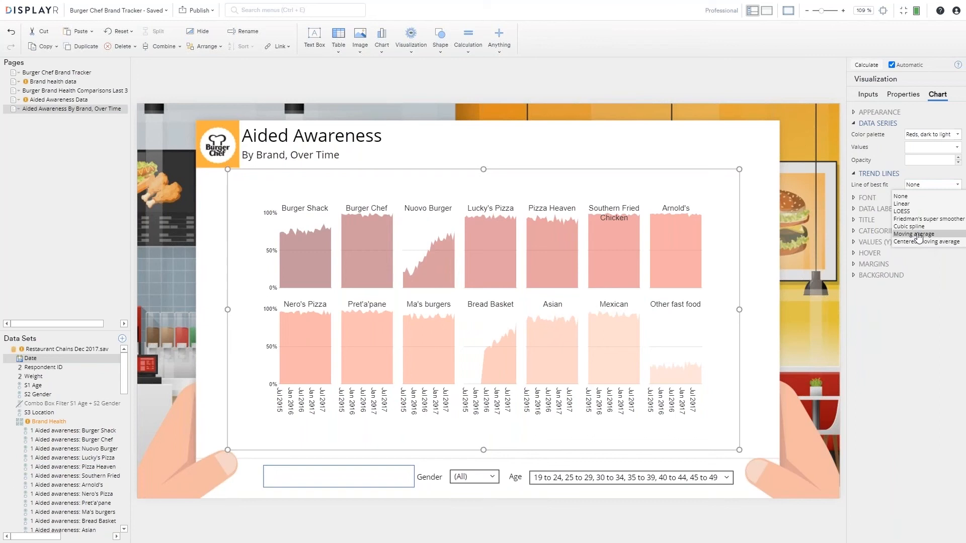
click(918, 234)
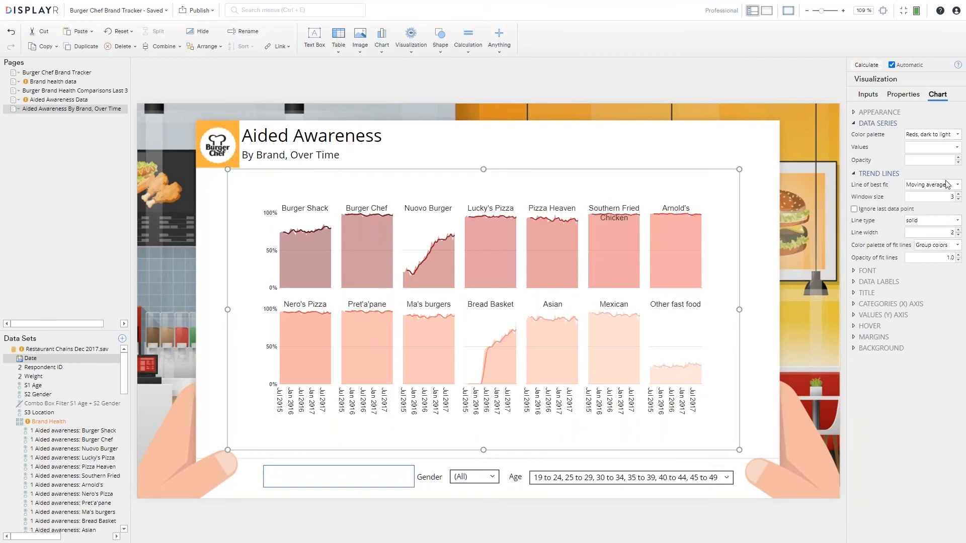
click(948, 184)
click(923, 218)
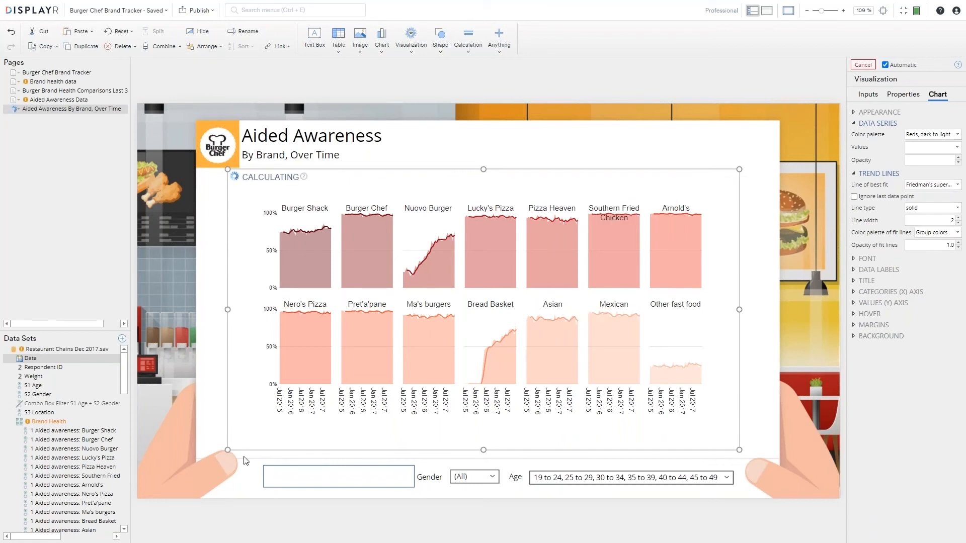
Set the area chart panels' top padding to 0.20 and widen the chart on both sides to fill the white page area
click(855, 114)
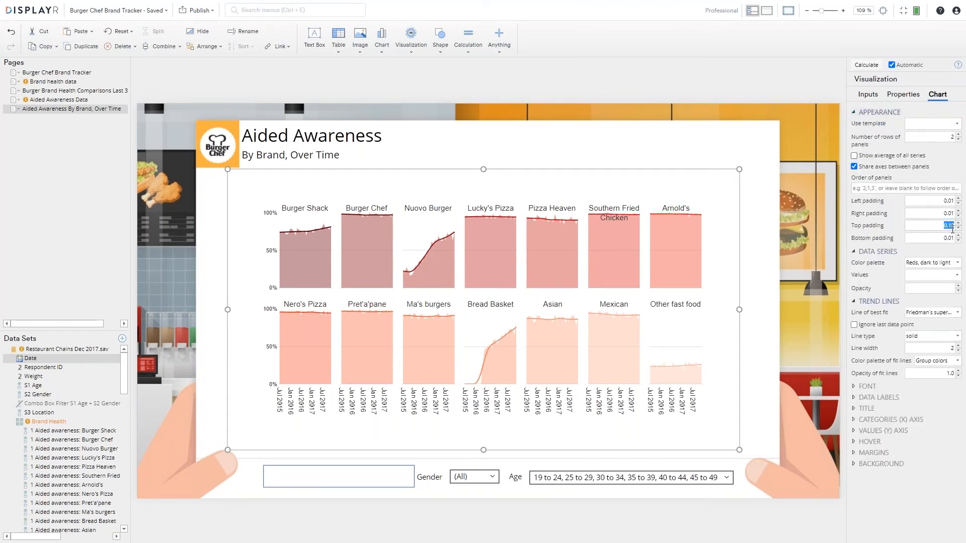
key(Tab)
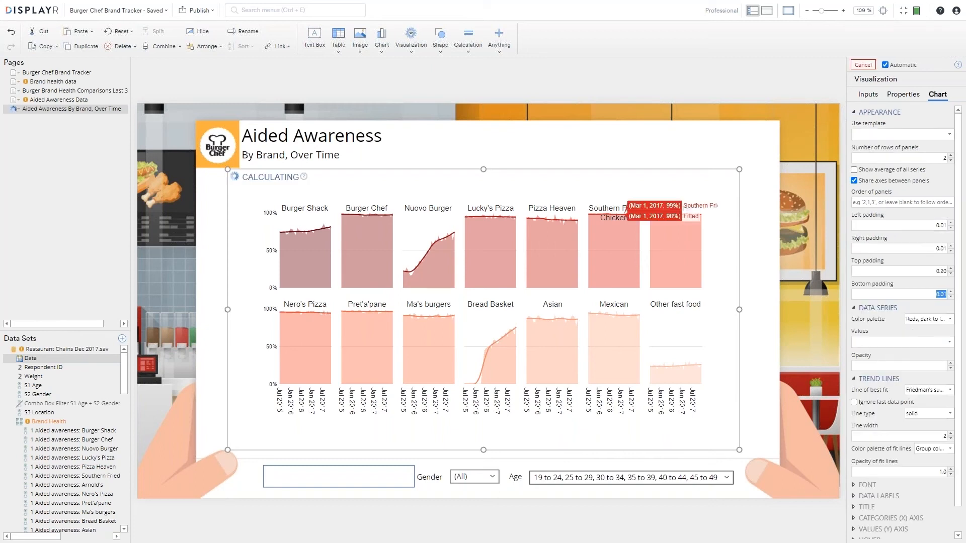
drag(739, 311, 767, 310)
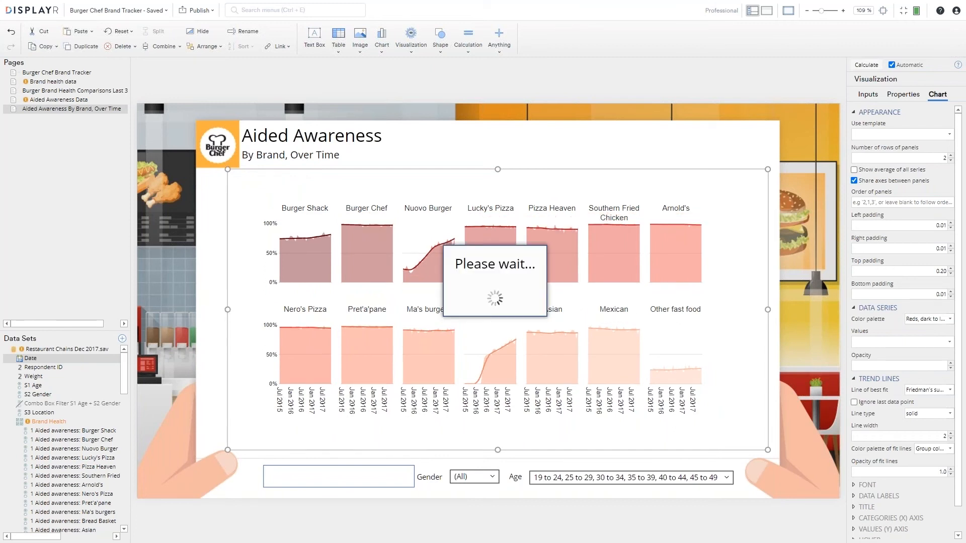
drag(227, 310, 208, 310)
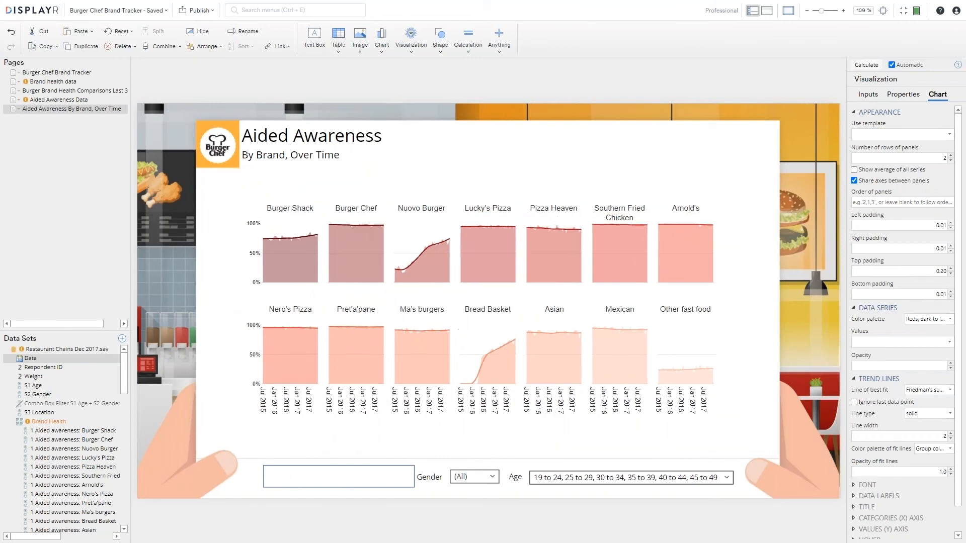
Set the line width of the rectangle covering the Brand label to 0
click(301, 469)
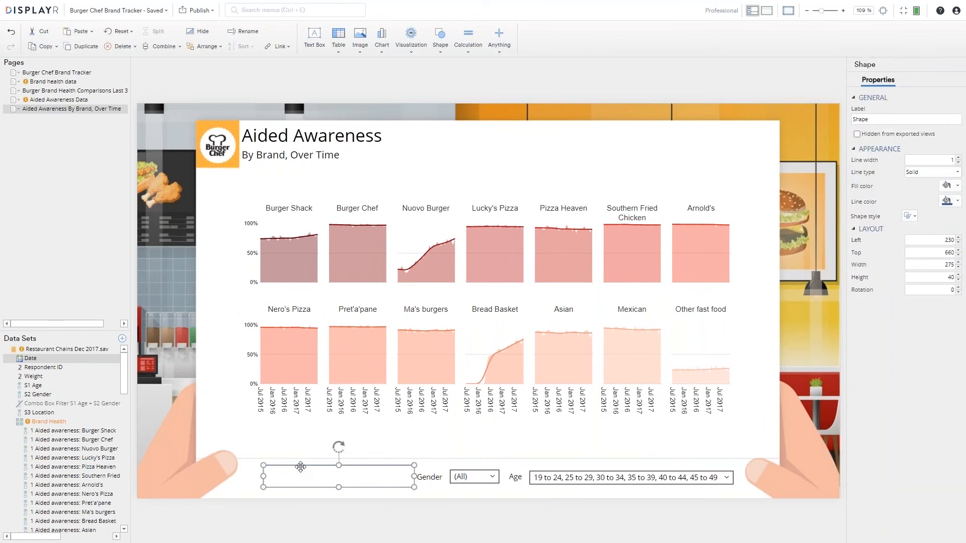
click(957, 203)
click(958, 162)
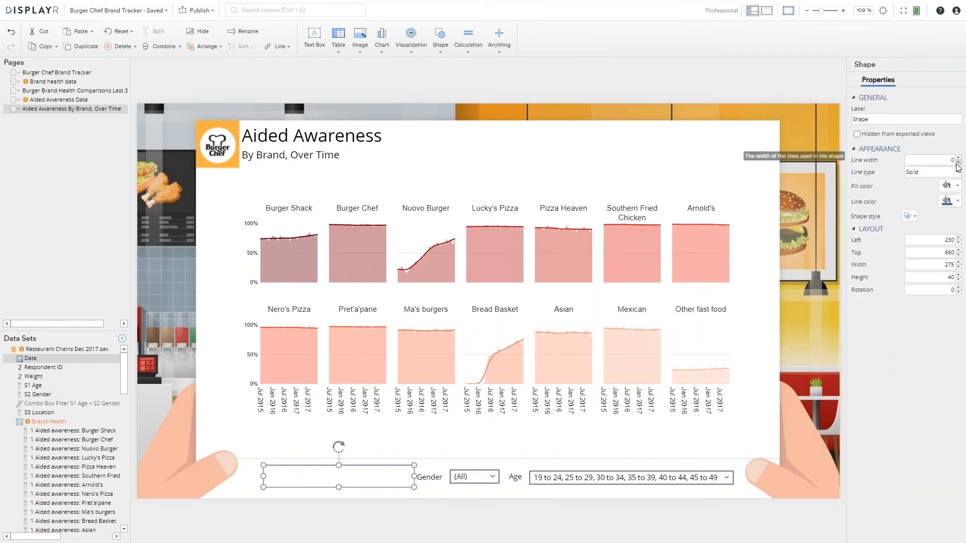
mouse_move(283, 239)
Delete the rectangle covering the Brand label on the Burger Brand Health Comparisons page, and undo the deletion
click(74, 92)
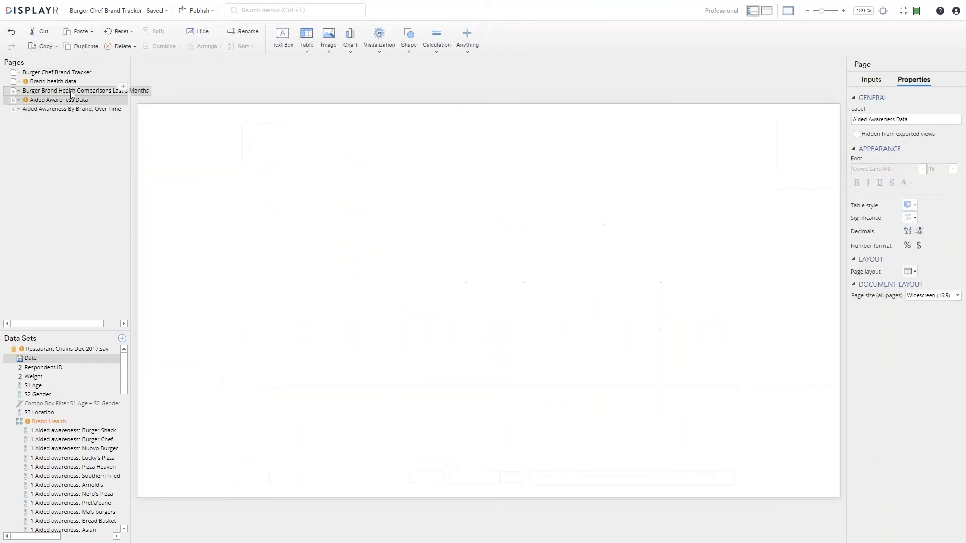
click(294, 473)
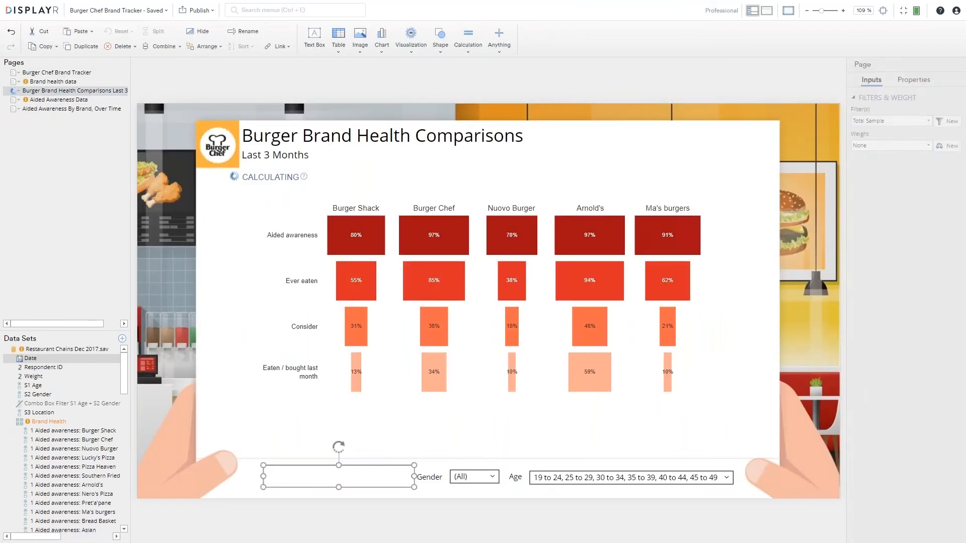
key(Delete)
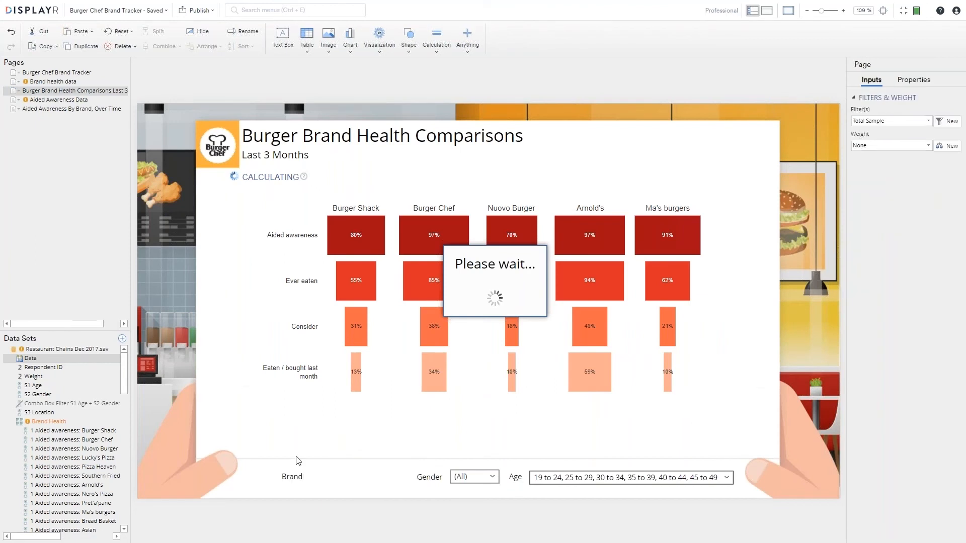
key(ctrl+z)
Filter the Aided Awareness By Brand, Over Time page to Female in the Gender filter
click(85, 108)
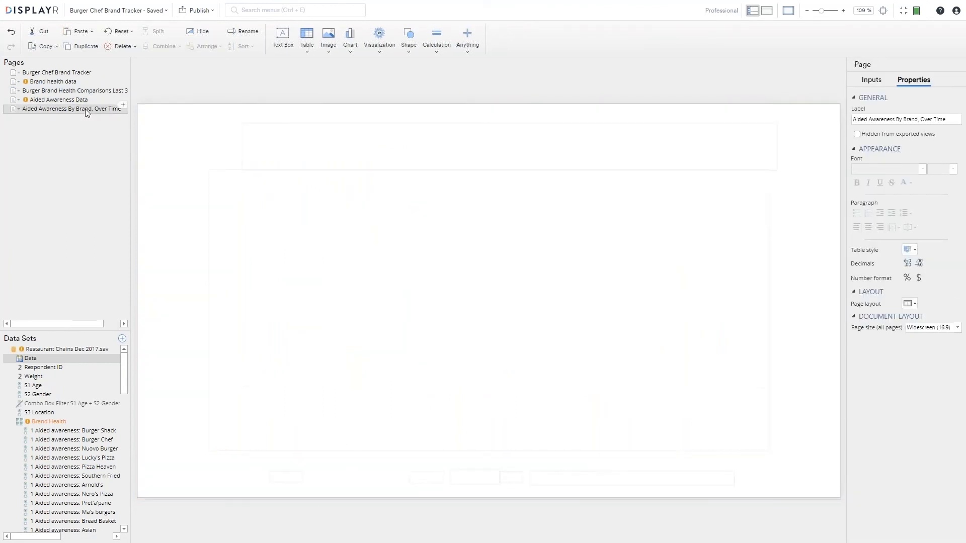
click(497, 480)
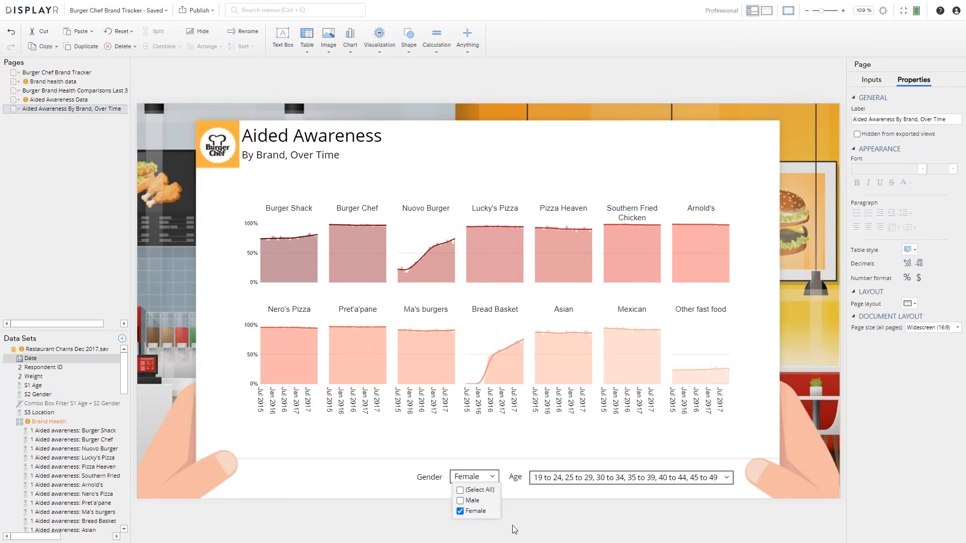
click(407, 495)
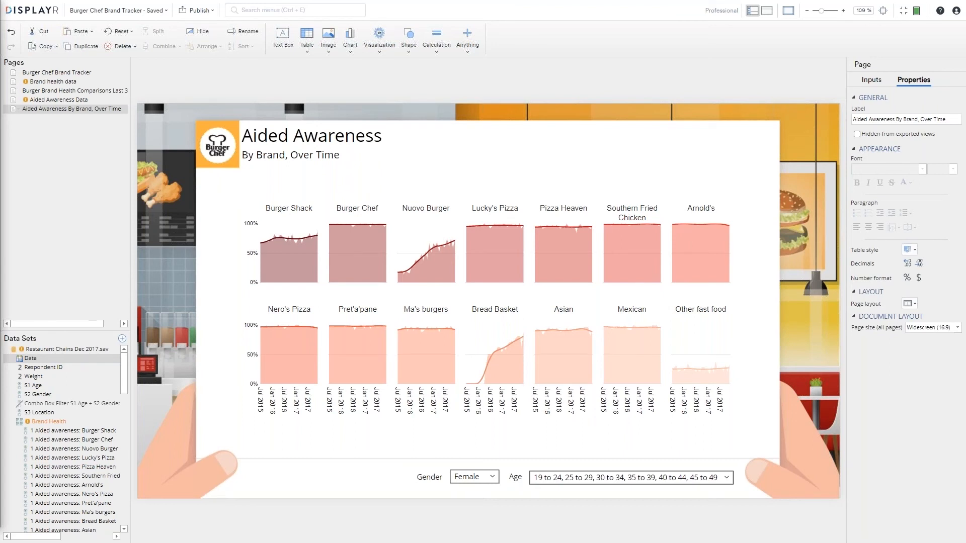
Duplicate the Aided Awareness By Brand, Over Time page and shorten the copy's subtitle to "Over Time"
right_click(74, 109)
click(91, 165)
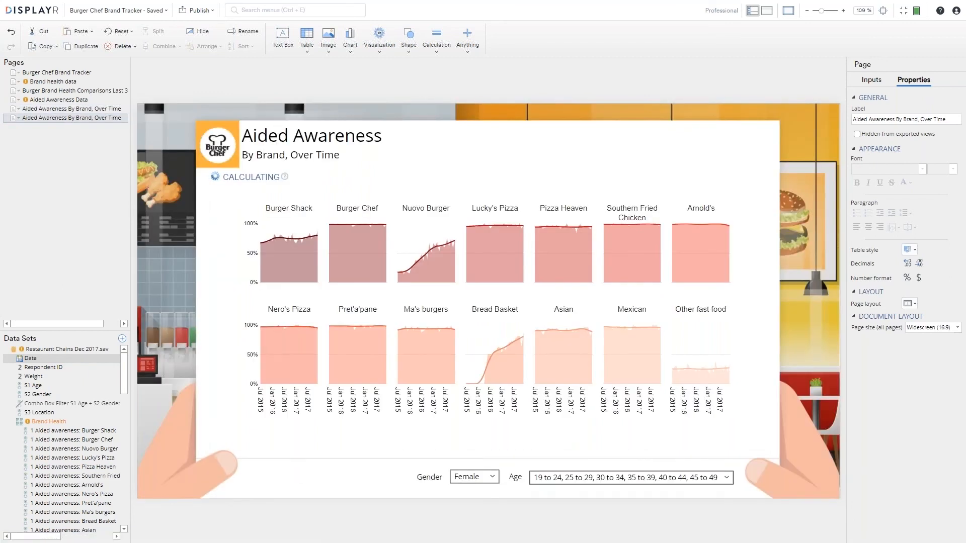
click(270, 159)
drag(290, 157, 248, 156)
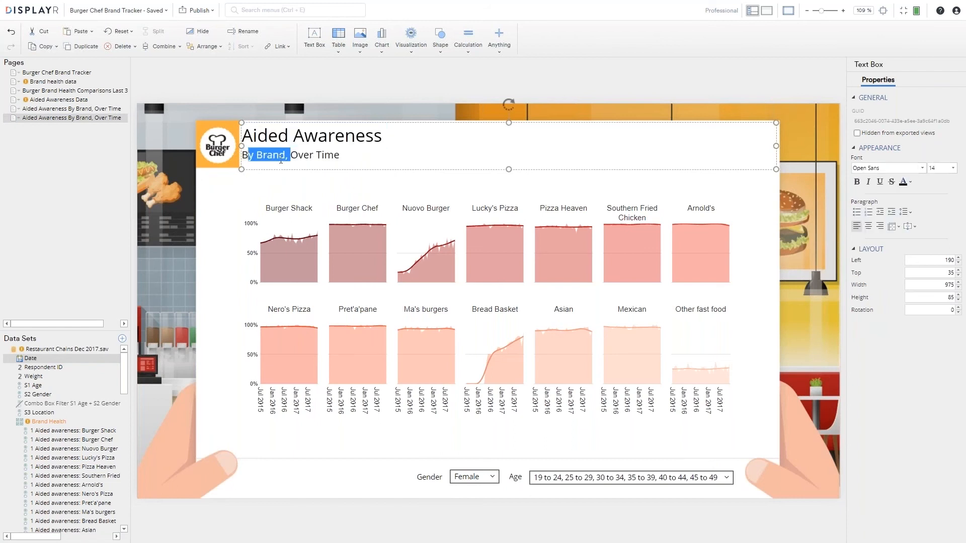
key(BackSpace)
key(BackSpace)
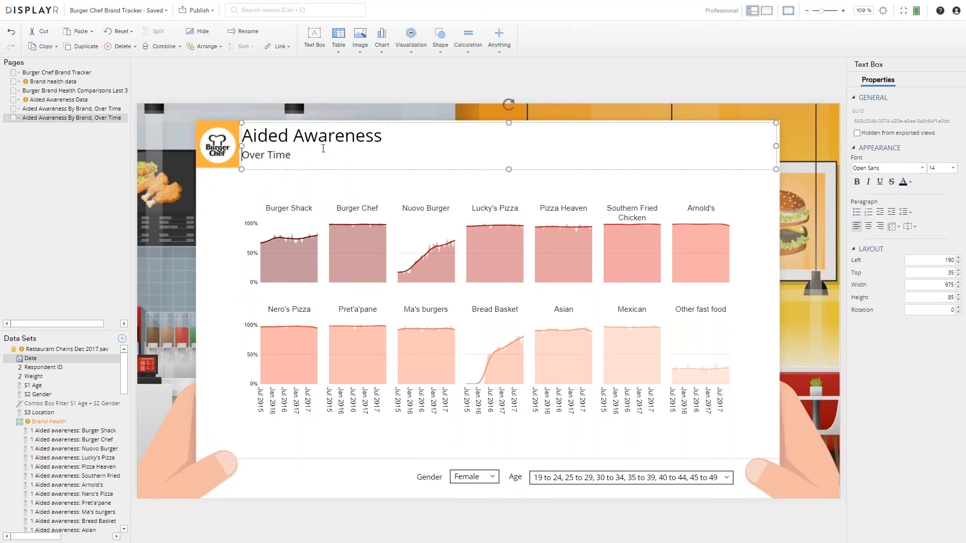
click(352, 225)
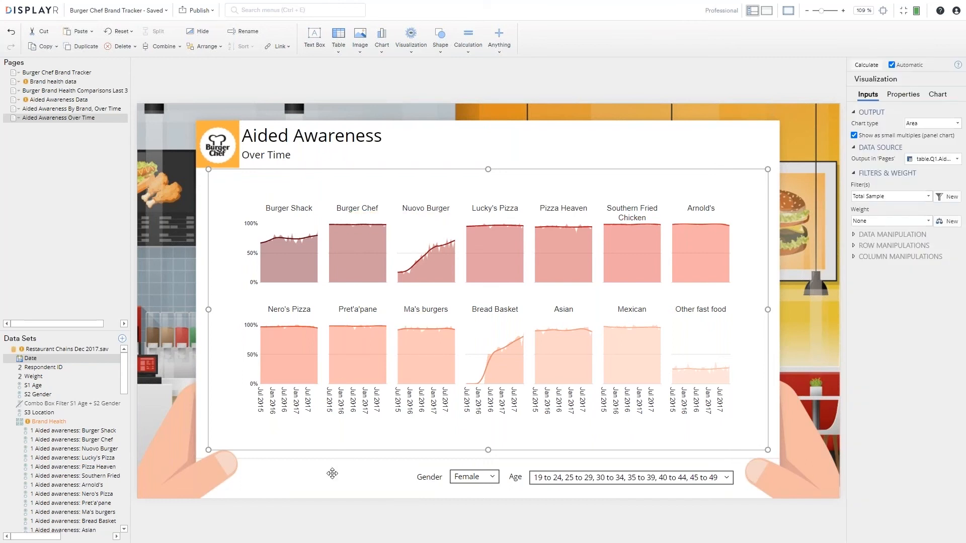
Add a drop-down combo box control to the page and place it in the footer beside the Gender filter
click(490, 31)
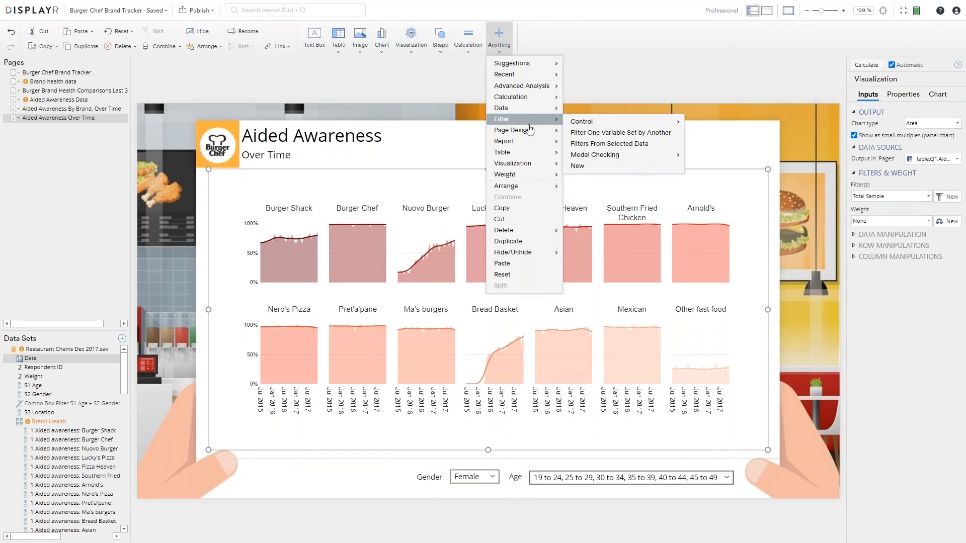
mouse_move(530, 131)
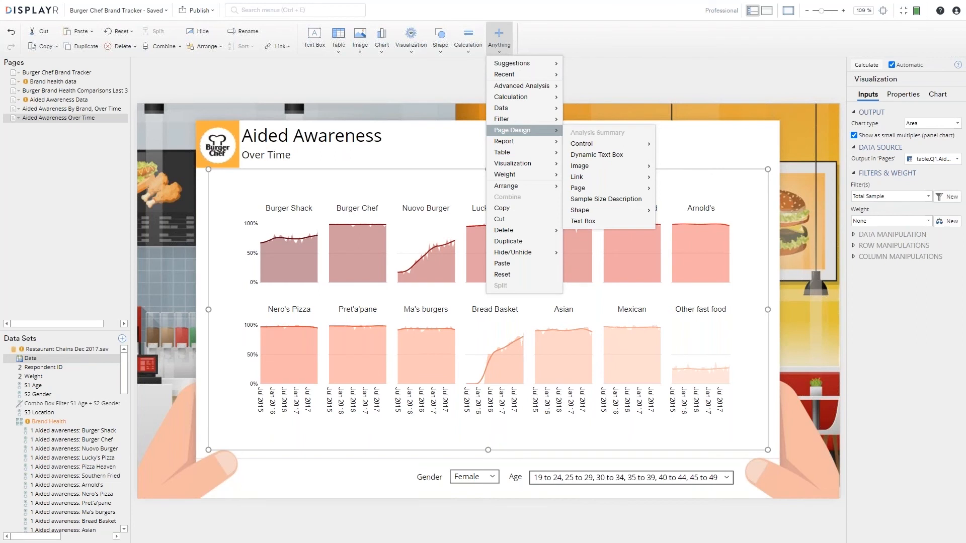
mouse_move(598, 144)
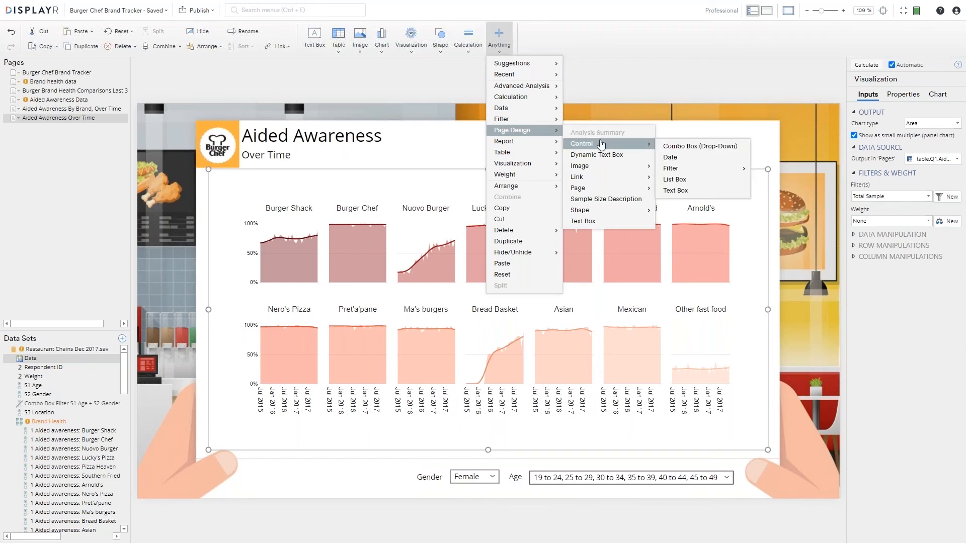
click(687, 147)
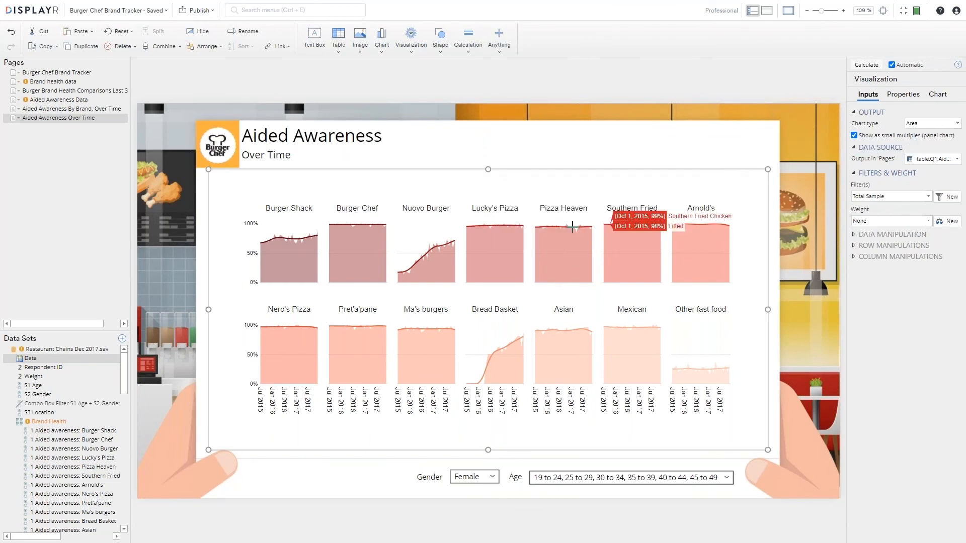
drag(420, 294, 557, 305)
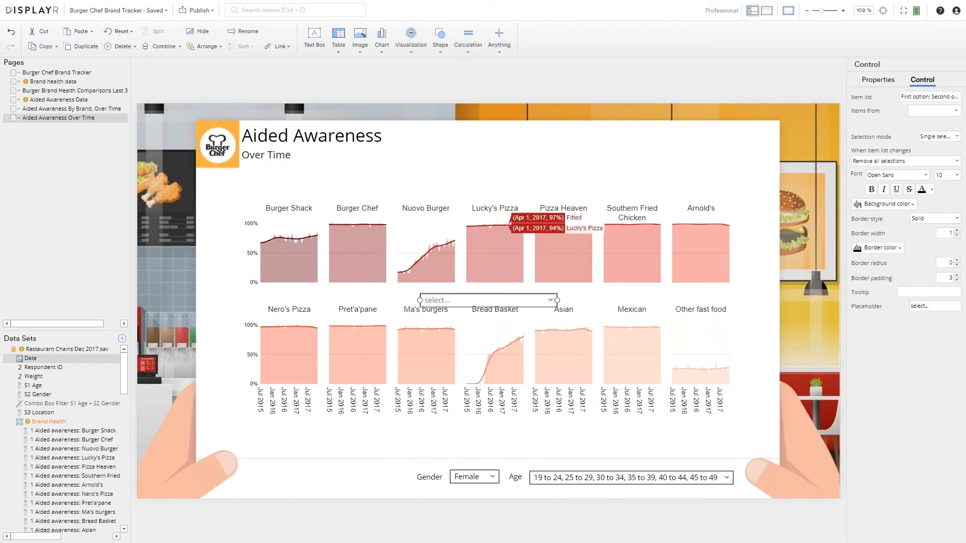
drag(496, 295, 354, 470)
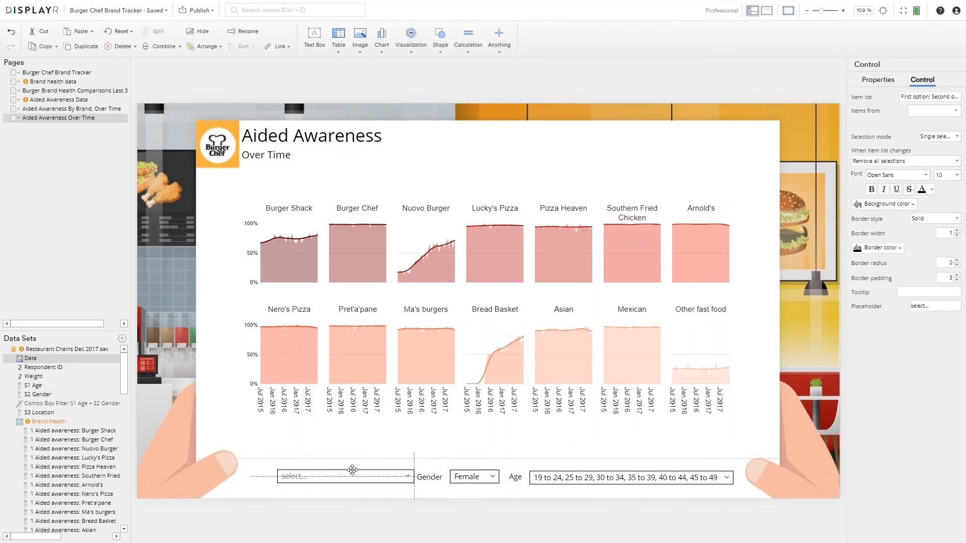
Replace the combo box's default items with brands taken from the Q1 aided awareness table, and select Pizza Heaven
click(947, 98)
key(BackSpace)
click(930, 111)
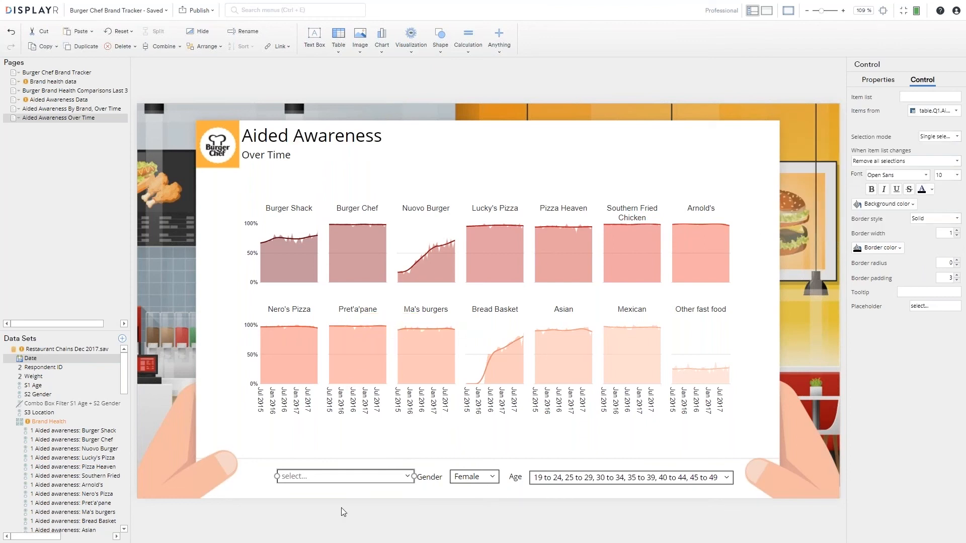
click(357, 482)
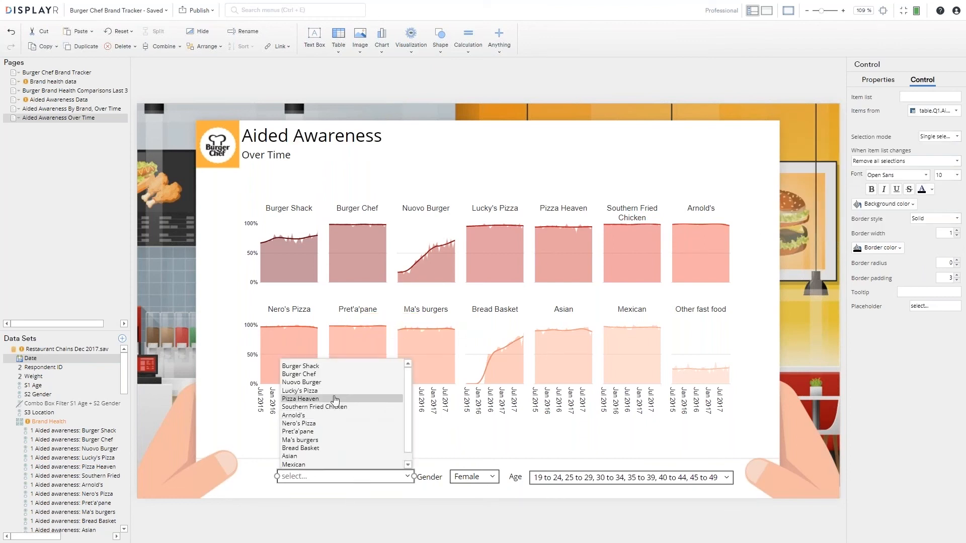
click(334, 398)
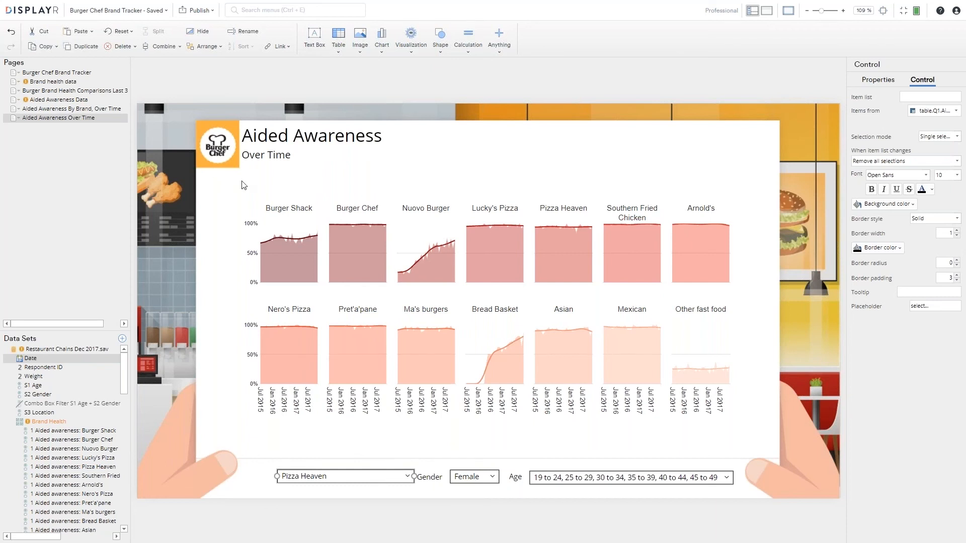
Move the brand combo box onto the Title Only master page, narrow it to a width of 204 beside the Brand label, and return to the report pages
click(476, 61)
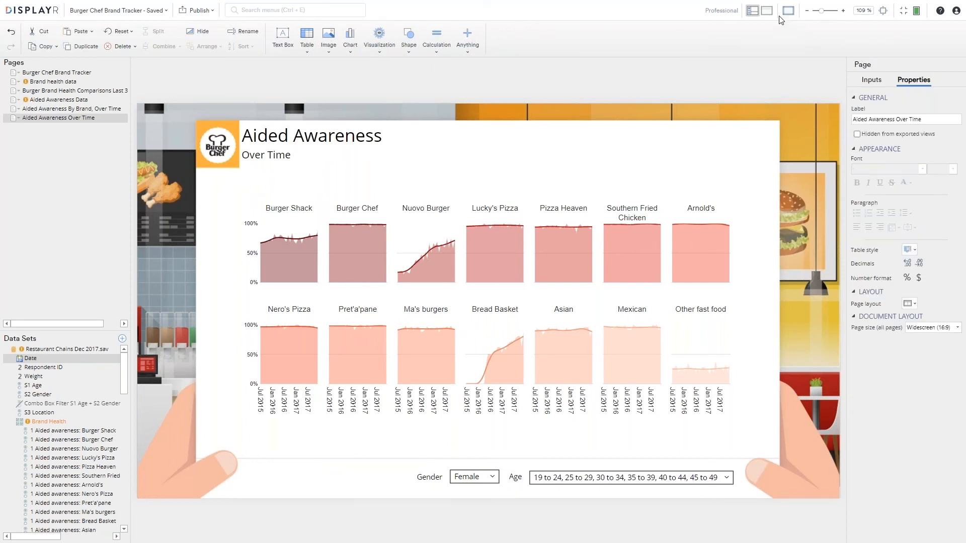
click(767, 10)
key(ctrl+v)
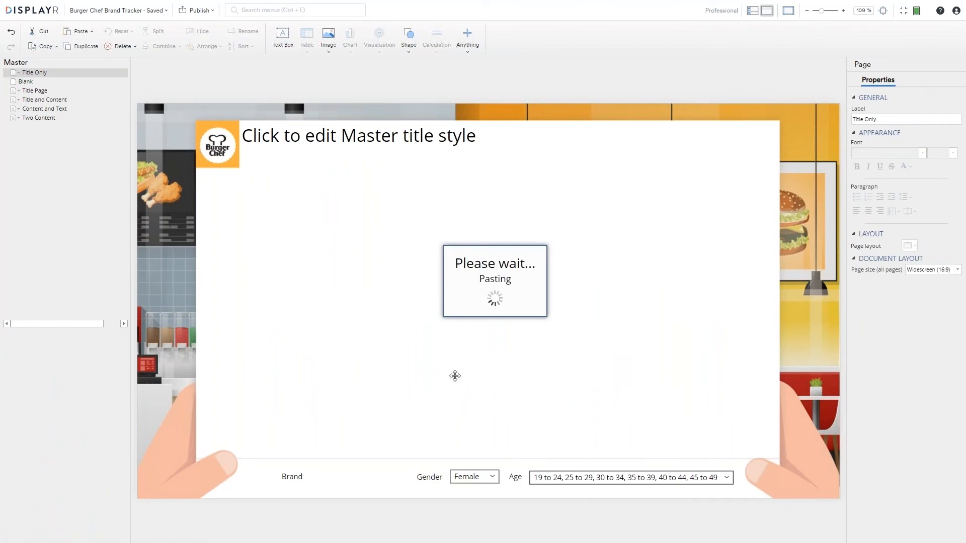
drag(278, 476, 302, 477)
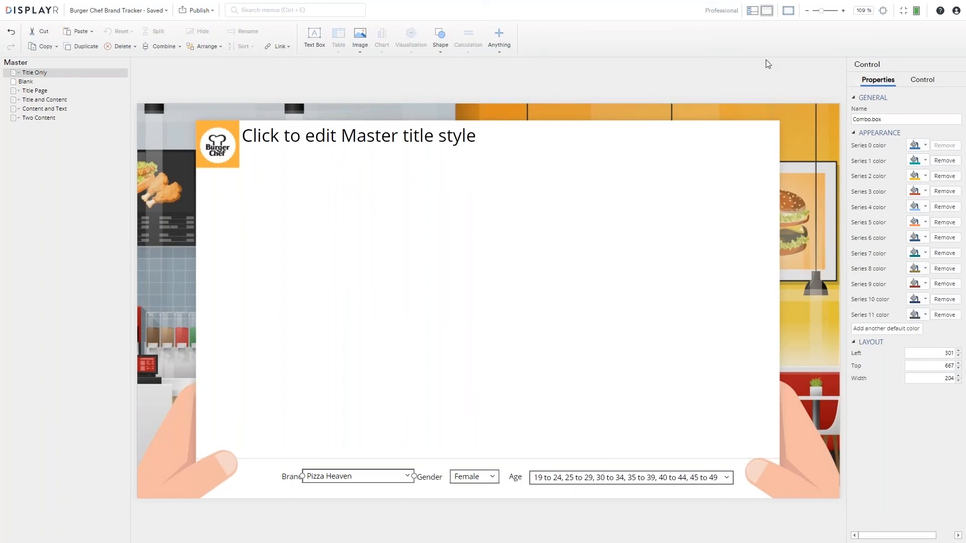
click(753, 10)
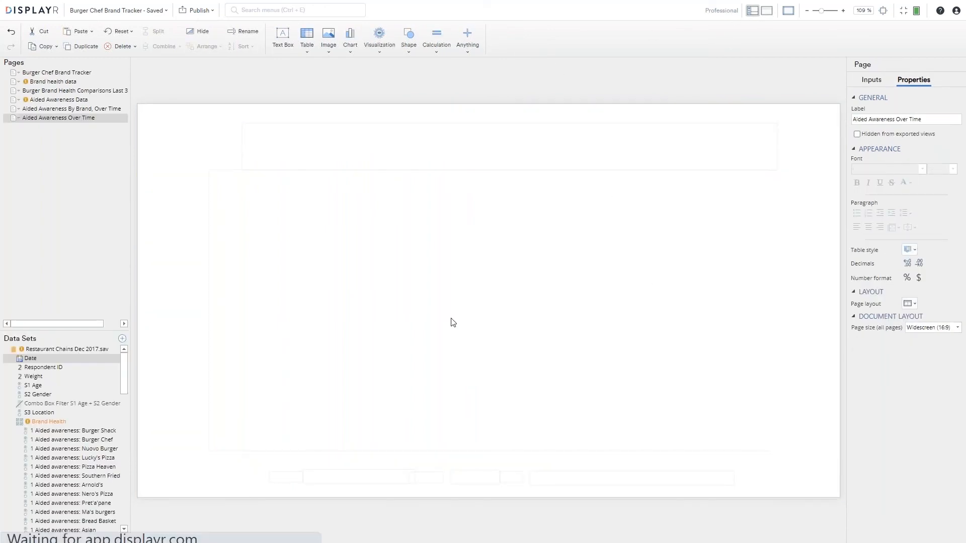
click(312, 467)
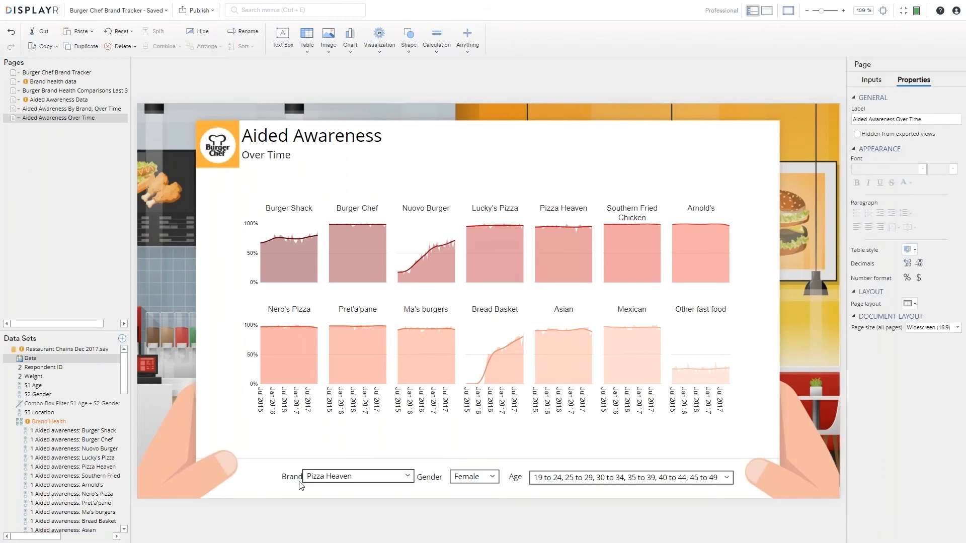
Set the area chart's columns to be chosen by a combo box control, using Combo.box, with column sorting off
click(344, 379)
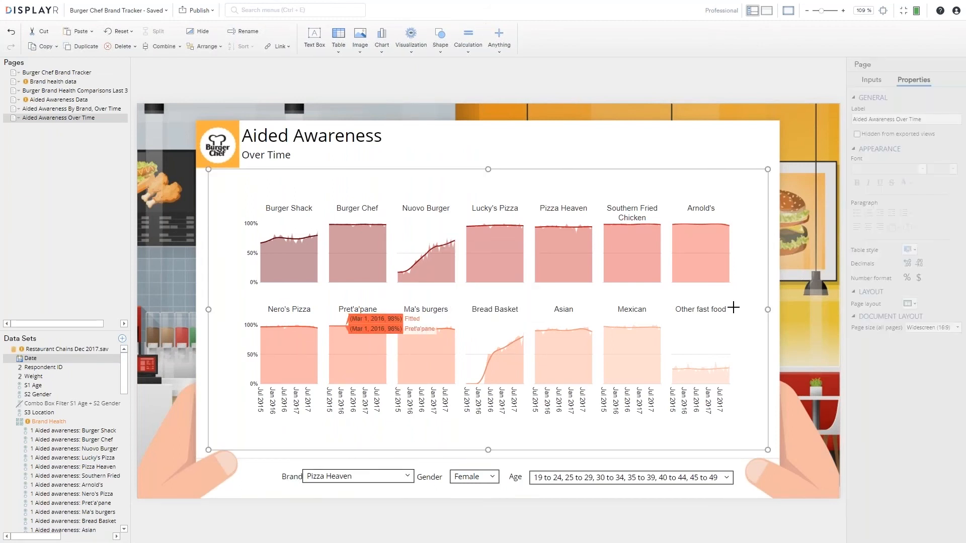
click(866, 257)
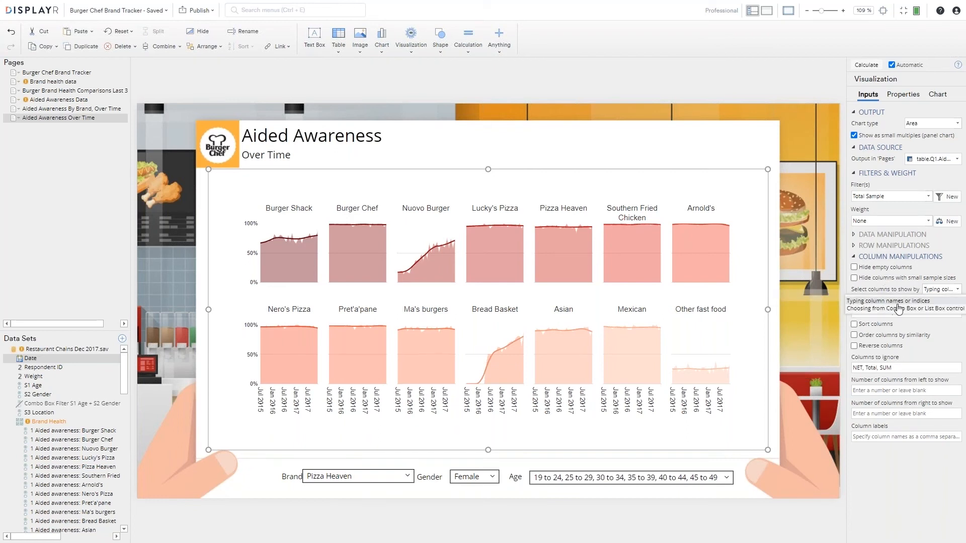
click(932, 294)
click(915, 310)
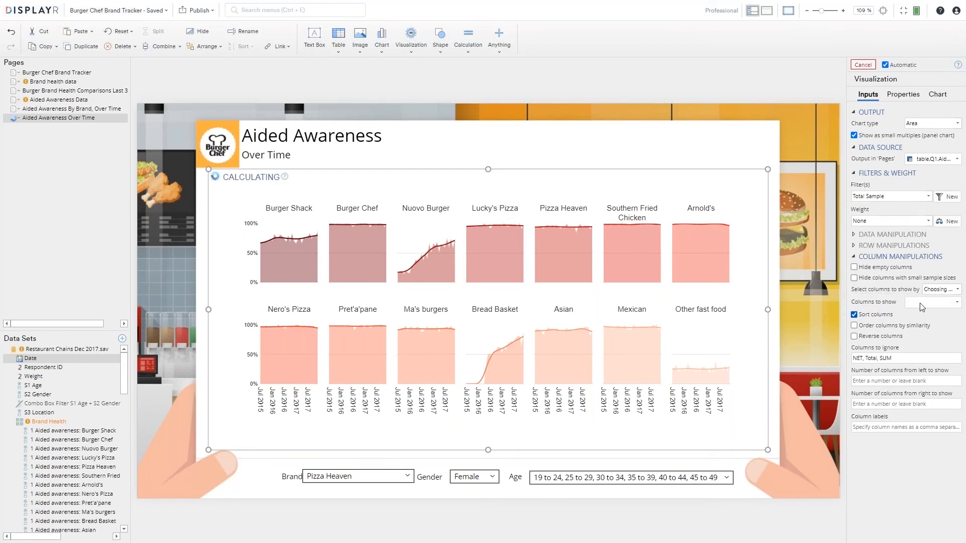
click(856, 315)
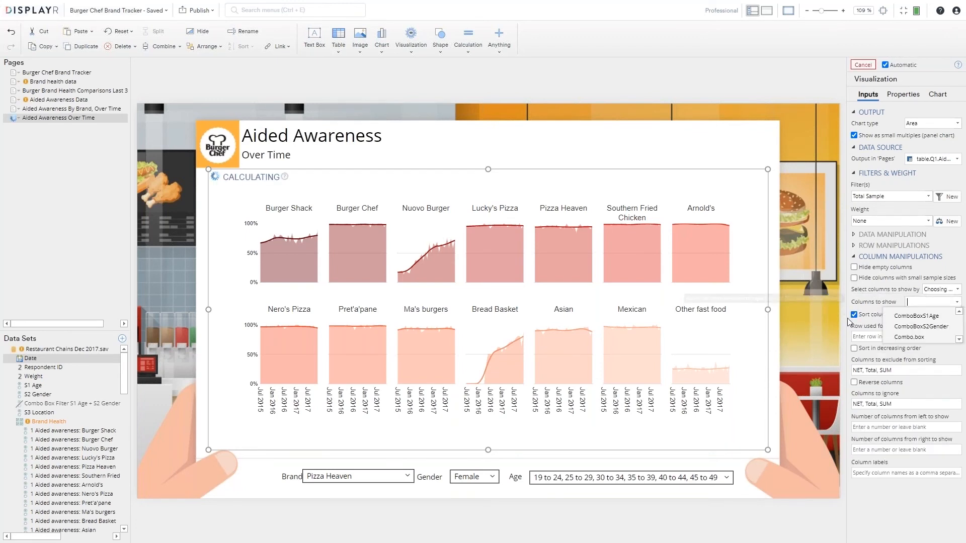
click(957, 303)
click(918, 338)
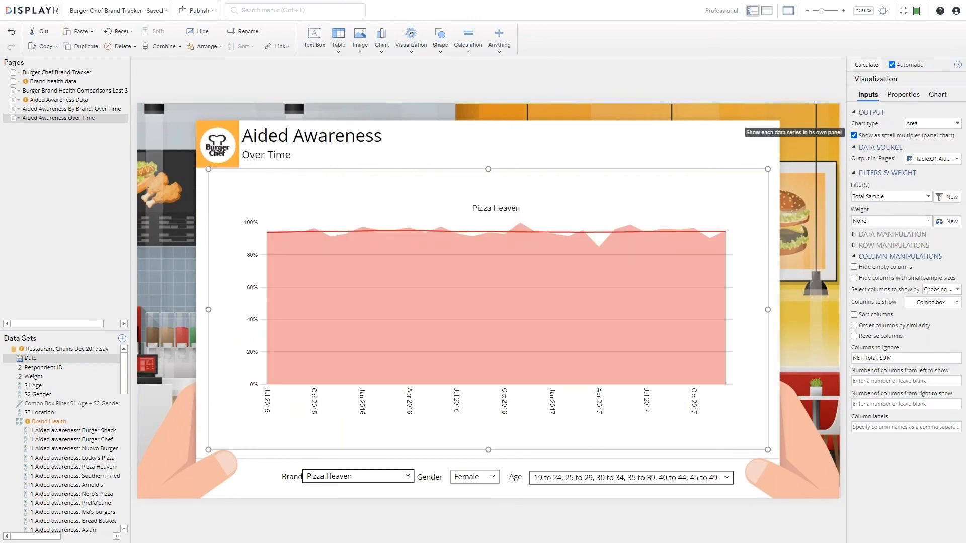
Turn off small multiples for the Pizza Heaven chart, change its type to Column, and show data labels
click(865, 138)
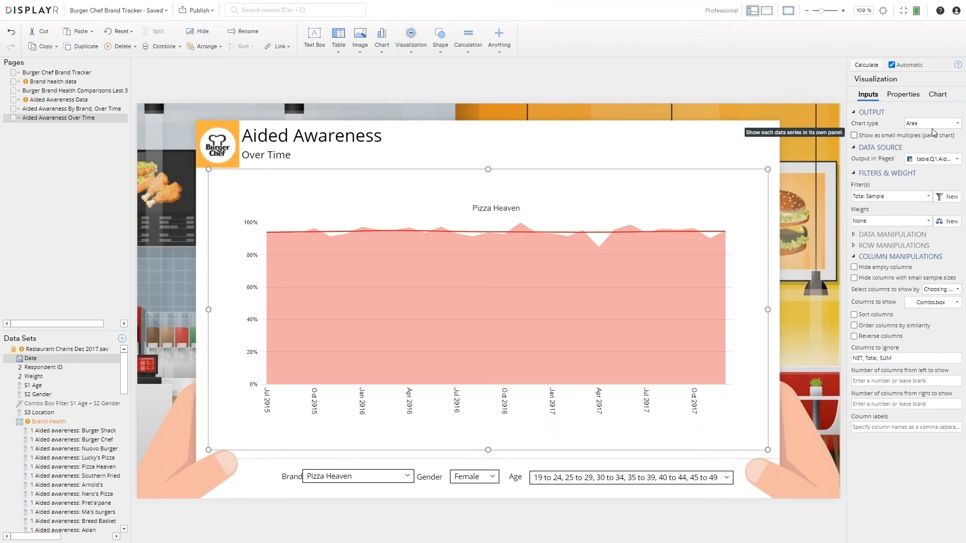
click(934, 124)
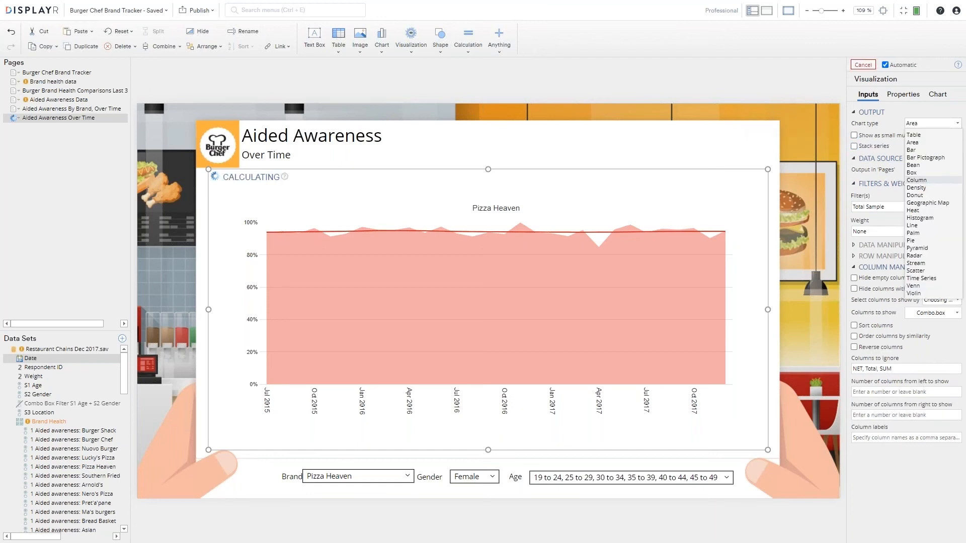
click(931, 179)
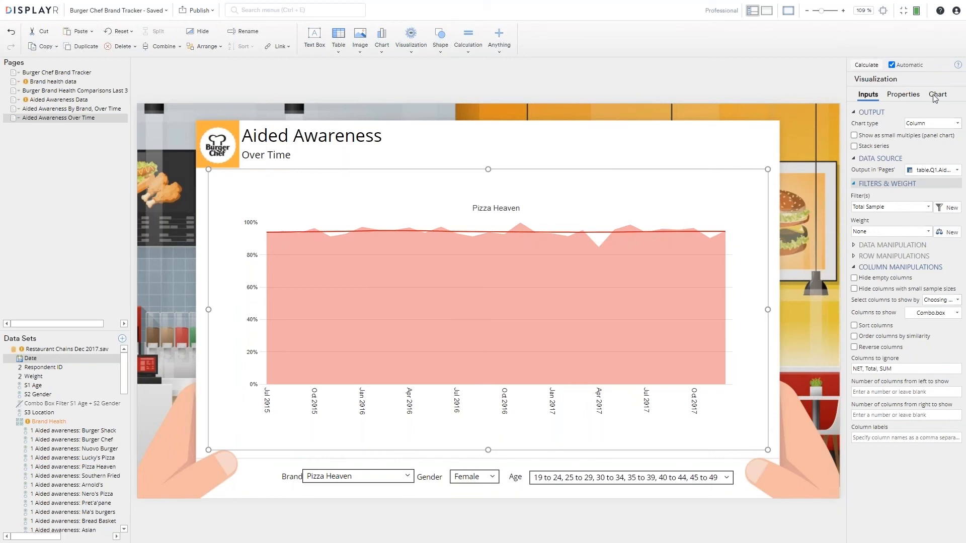
click(934, 96)
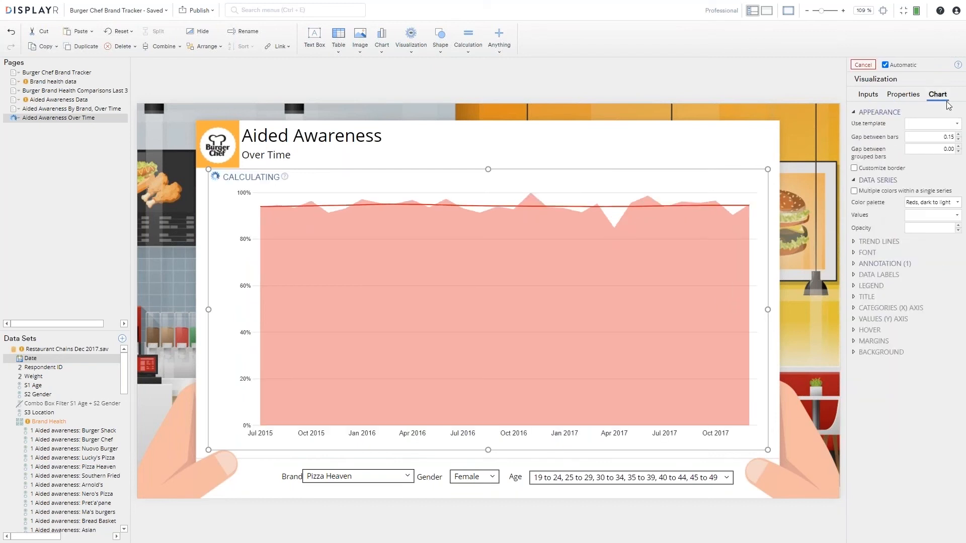
click(885, 275)
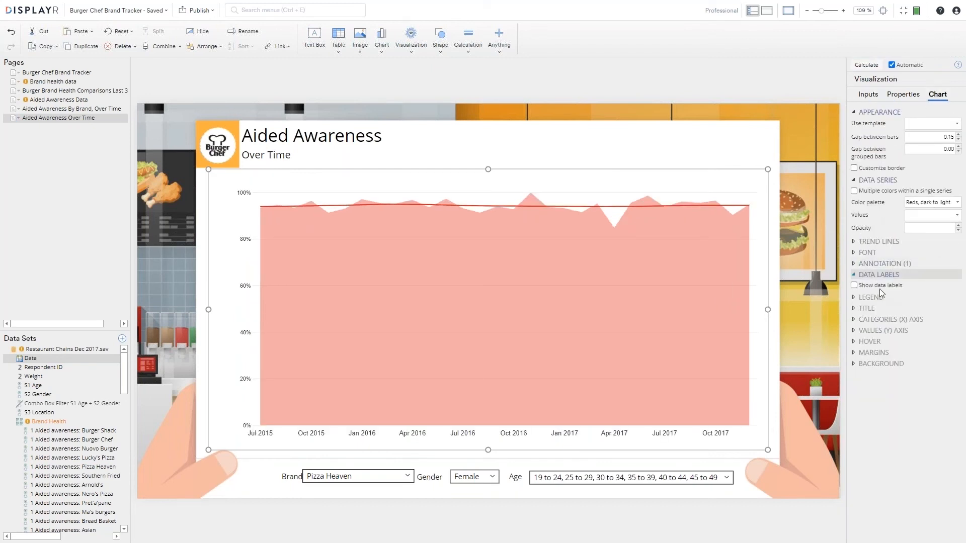
click(854, 285)
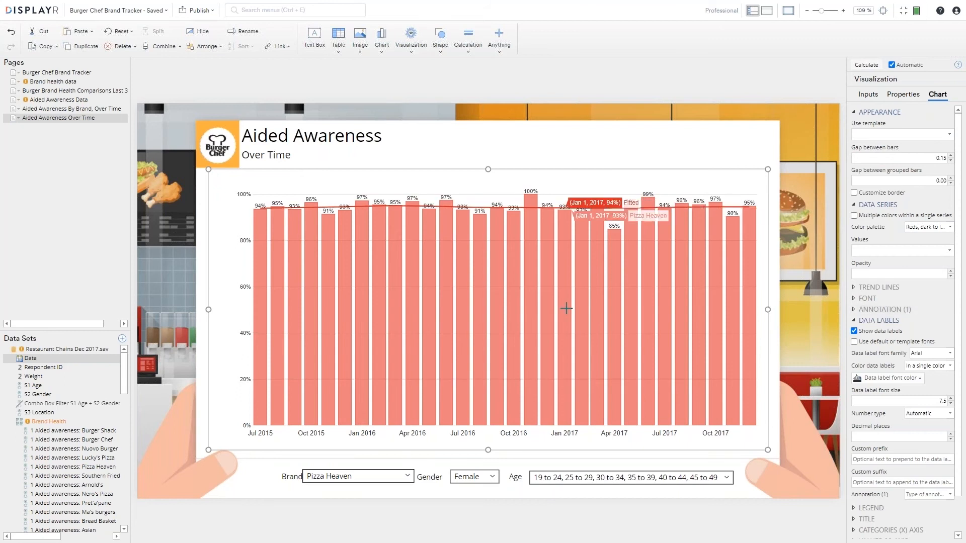
On the Aided Awareness Data page, move the table so its left position is 130
click(70, 102)
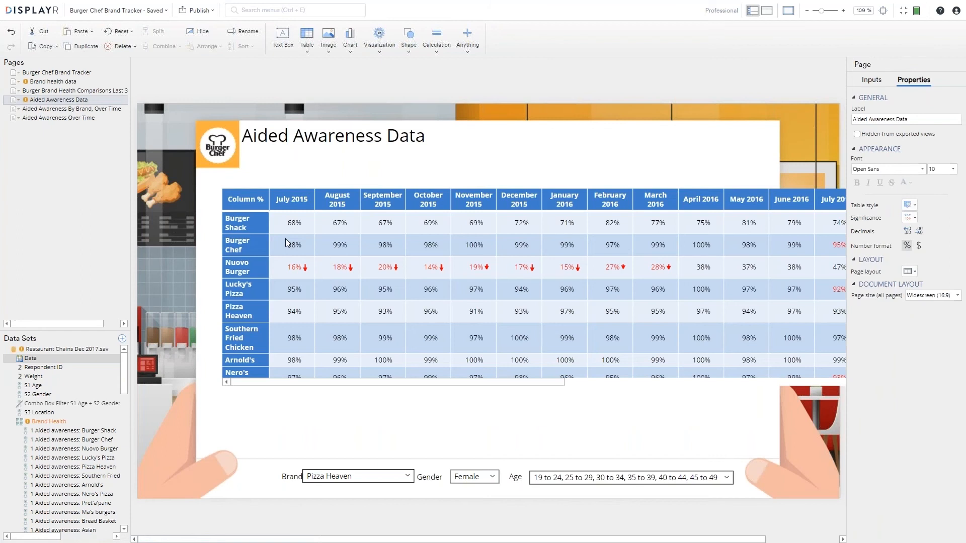
click(285, 239)
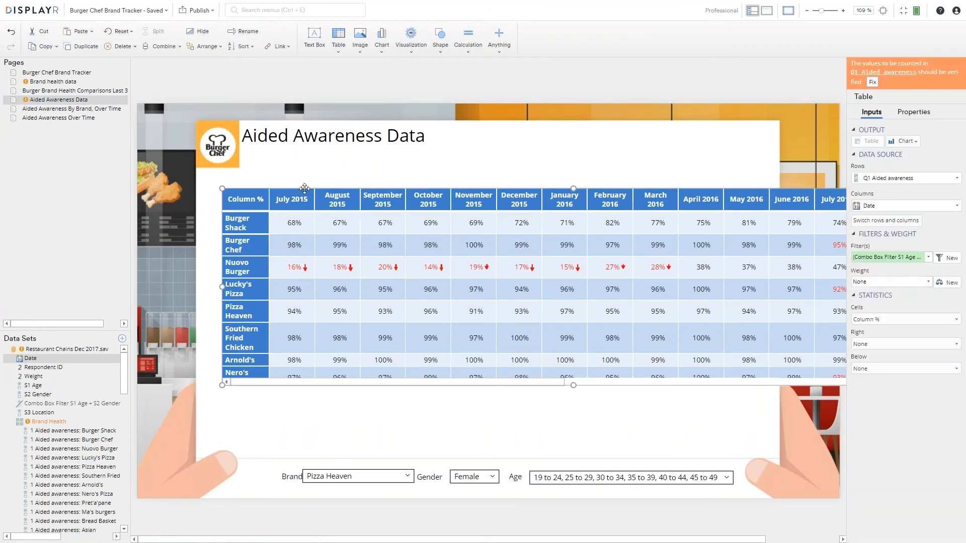
drag(304, 189, 291, 190)
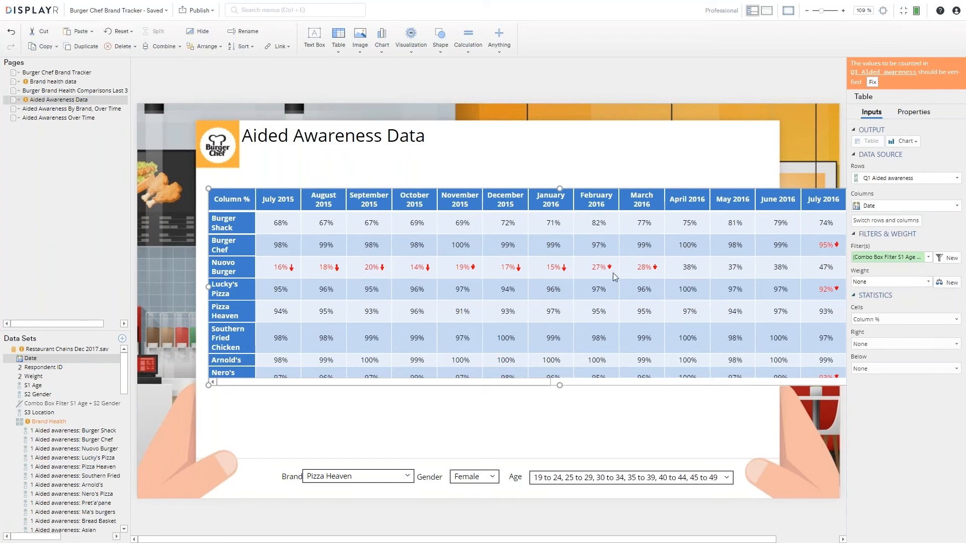
Change the date comparison in the table's advanced significance settings, apply it to the selection, and check the highlighted results across the months
mouse_move(248, 275)
click(914, 112)
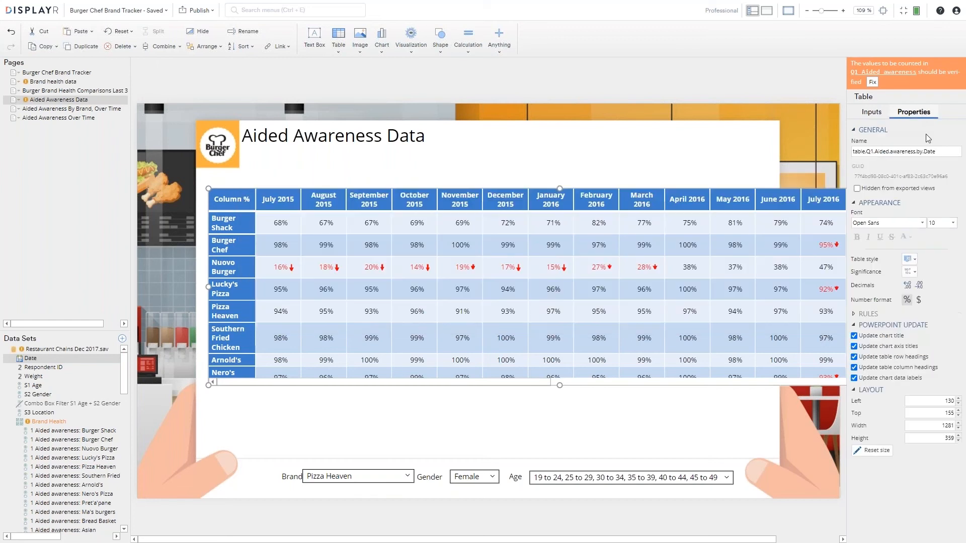
click(911, 272)
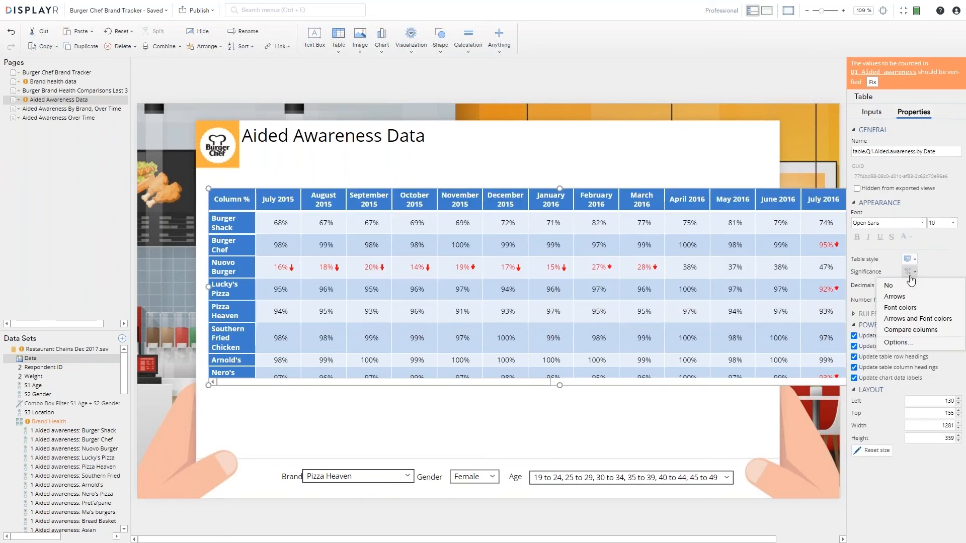
click(911, 331)
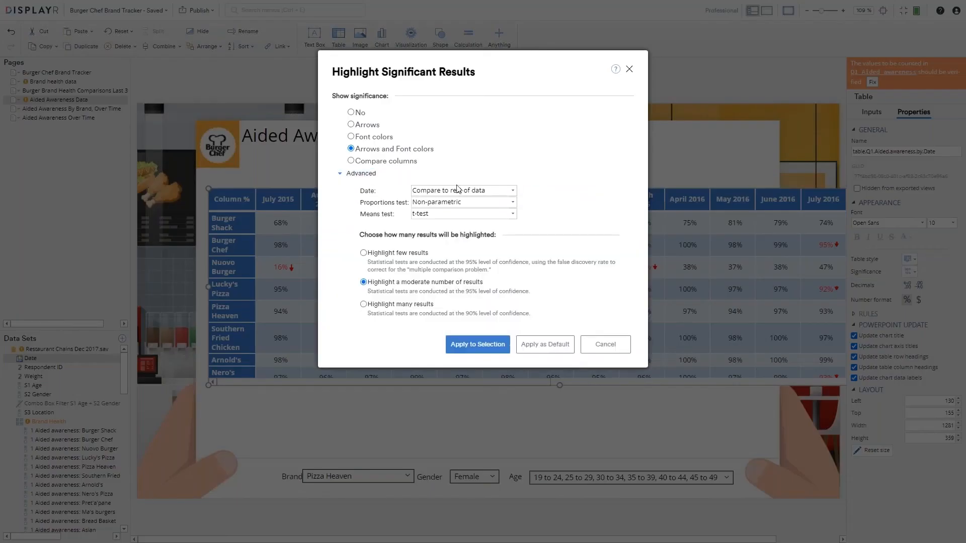
click(461, 190)
click(455, 210)
click(480, 344)
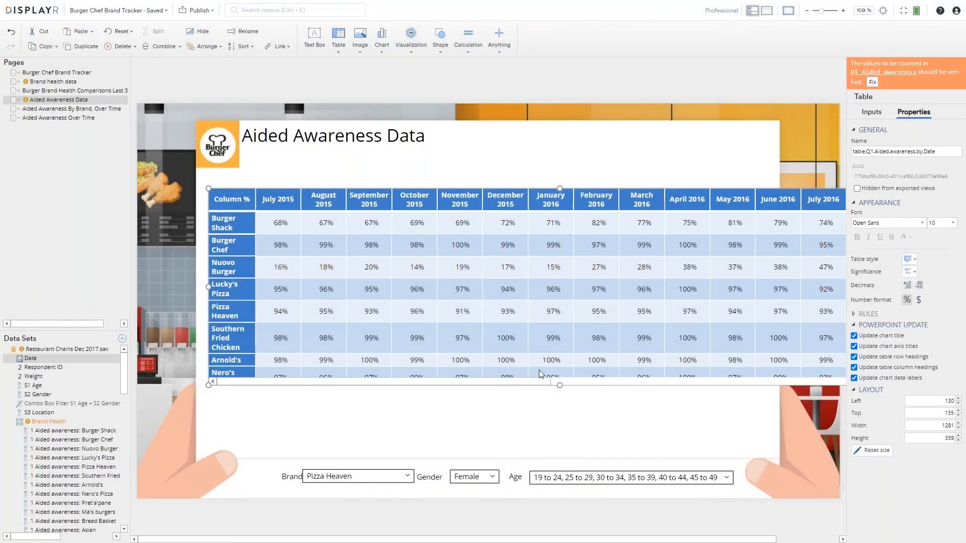
drag(523, 386, 684, 387)
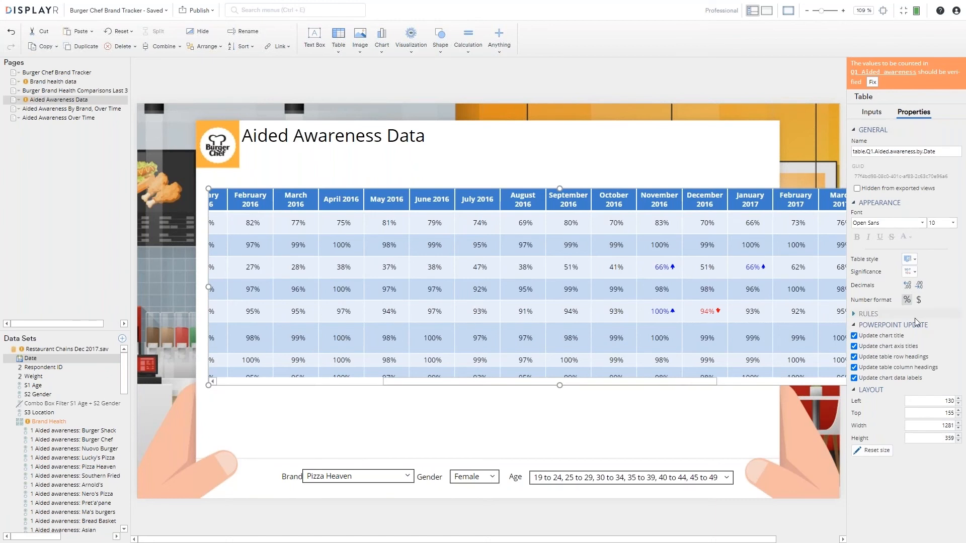
Add the z-Statistic to the aided awareness table's cells alongside Column %
click(872, 112)
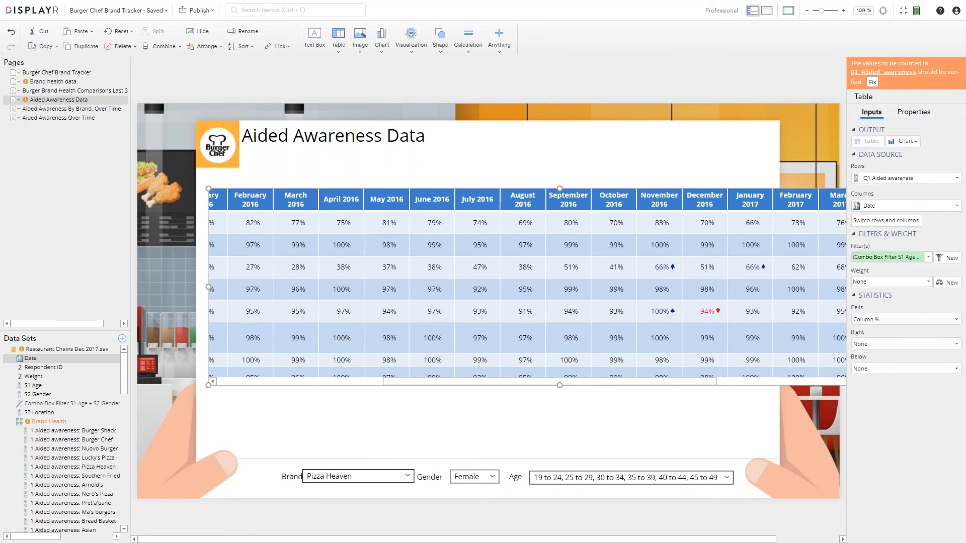
click(873, 320)
click(585, 359)
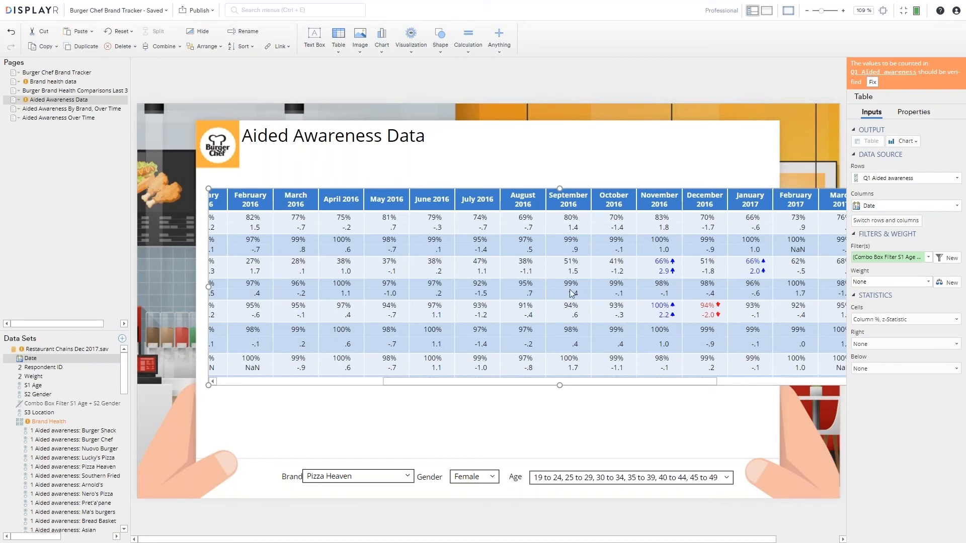
On the Aided Awareness Over Time page, widen the chart's settings pane and set the line of best fit to None
click(73, 118)
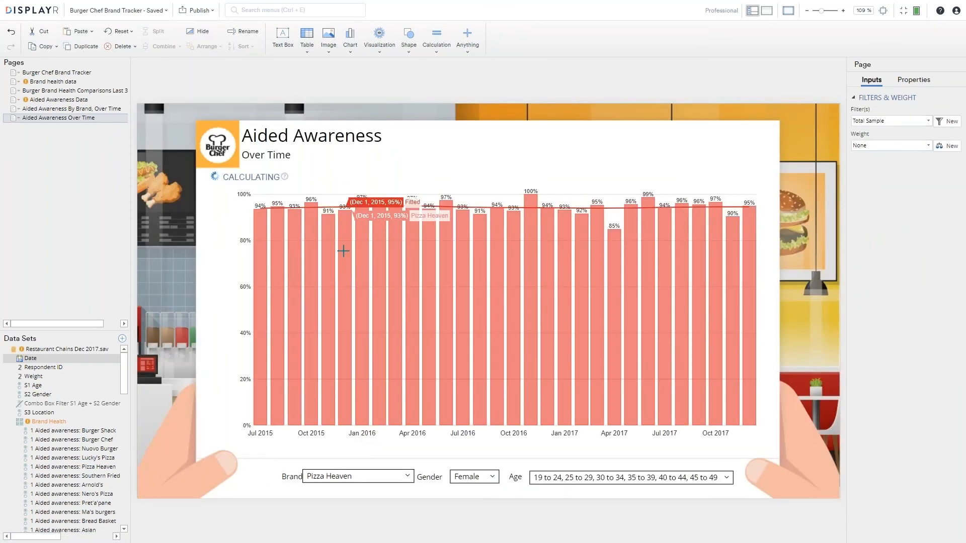
click(343, 251)
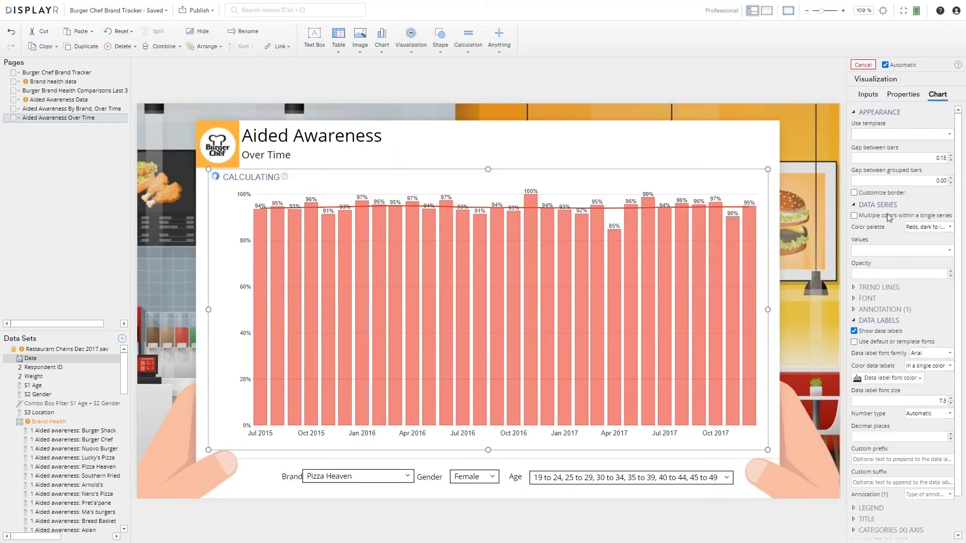
drag(845, 271, 758, 279)
click(785, 233)
click(881, 245)
click(833, 257)
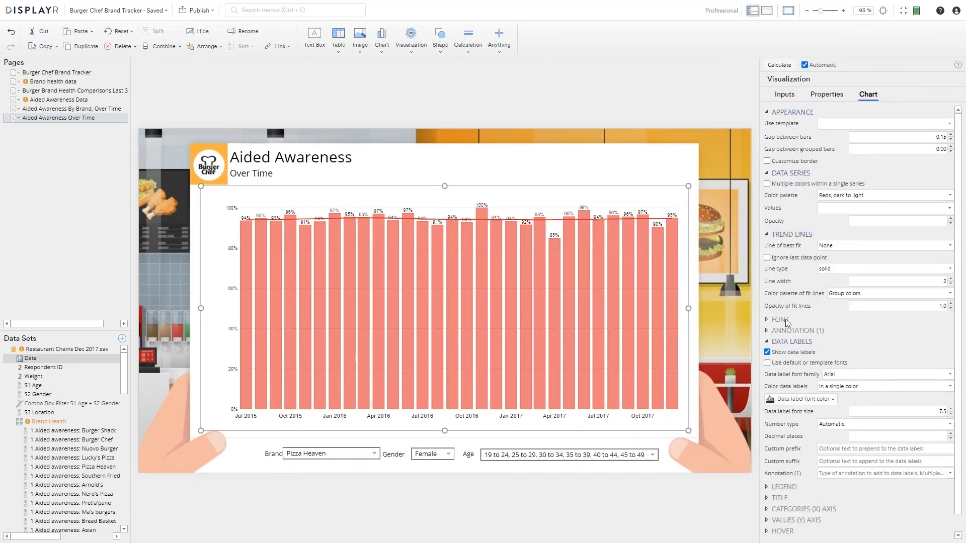
click(784, 234)
click(766, 173)
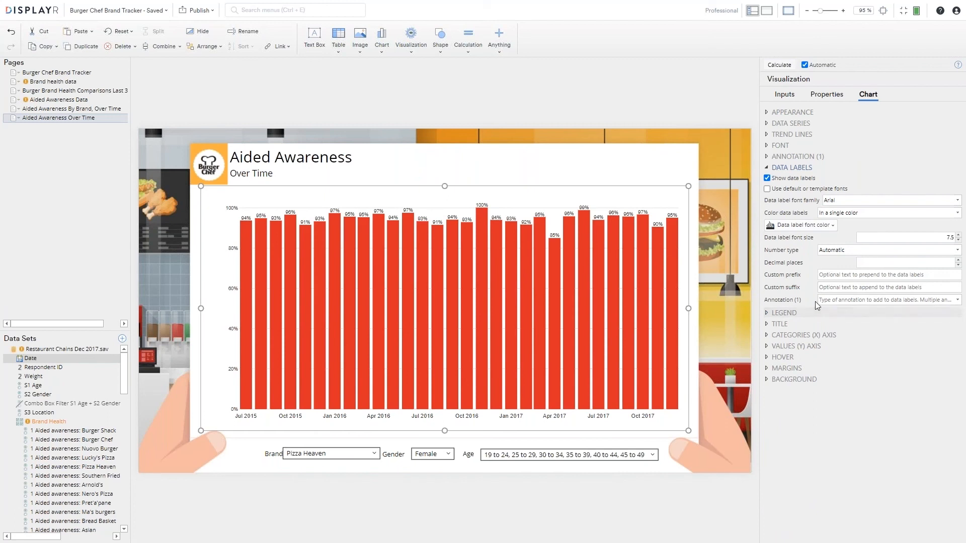
Add an Arrow - up annotation to the chart's data labels, shown when z-Statistic is above a threshold of 1.96
click(830, 300)
click(845, 317)
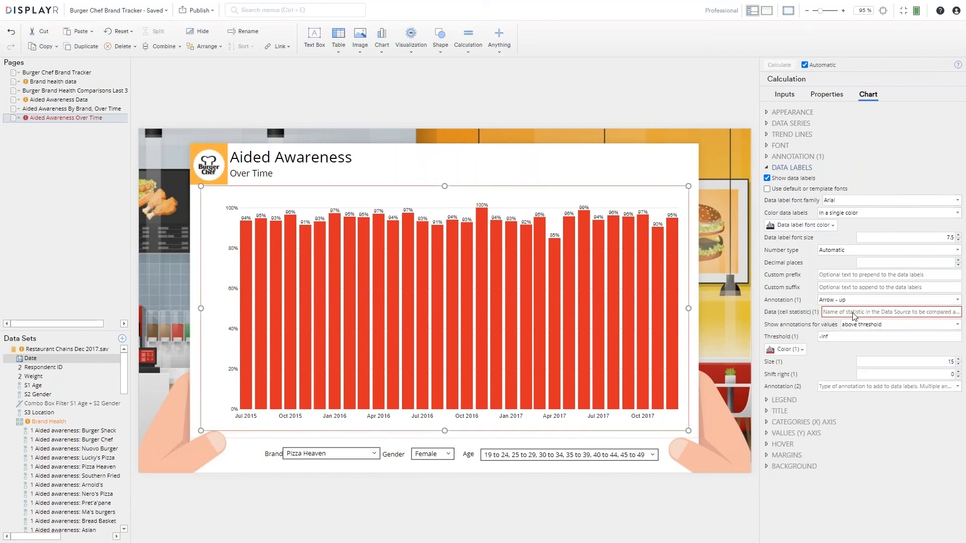
click(844, 312)
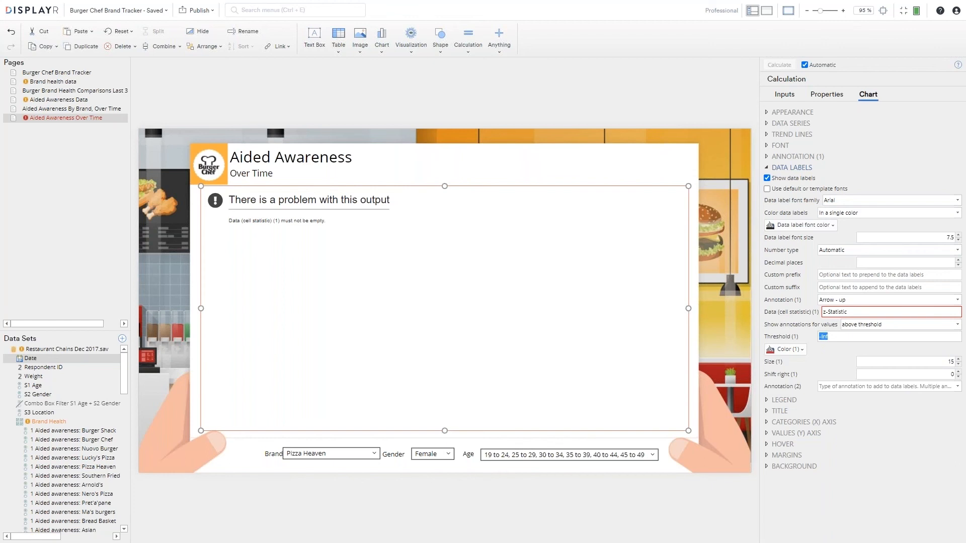
text(1.96)
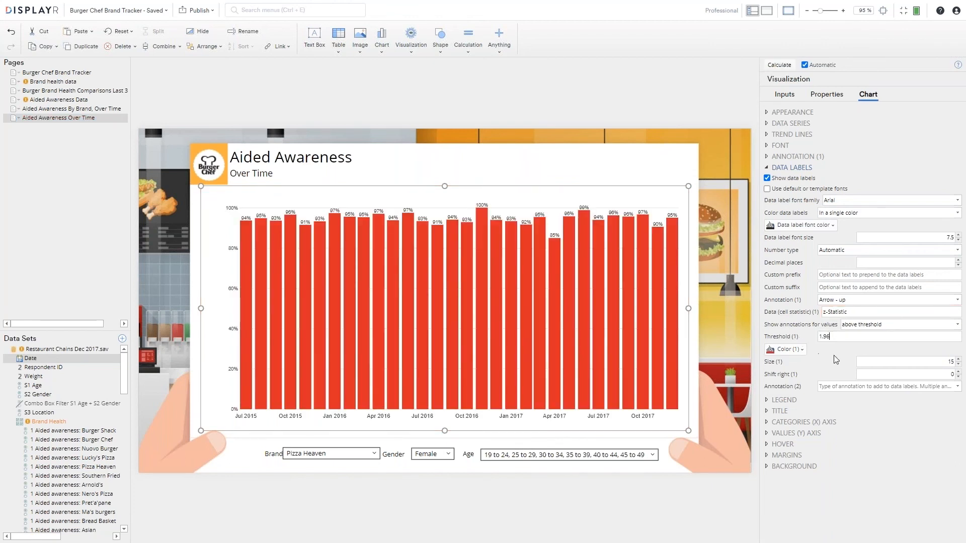
Add a second data label annotation, Arrow - down, shown when z-Statistic is below a threshold of -1.96
click(858, 387)
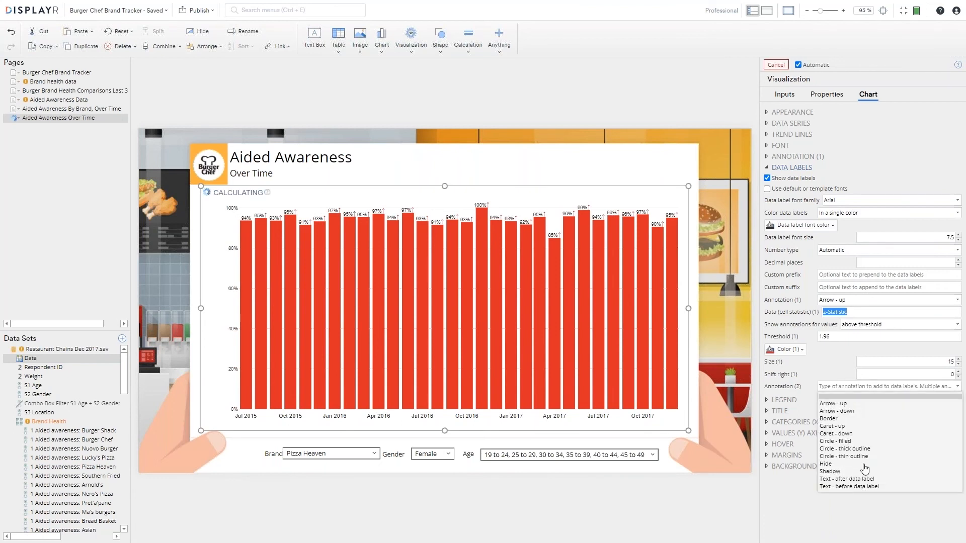
click(849, 411)
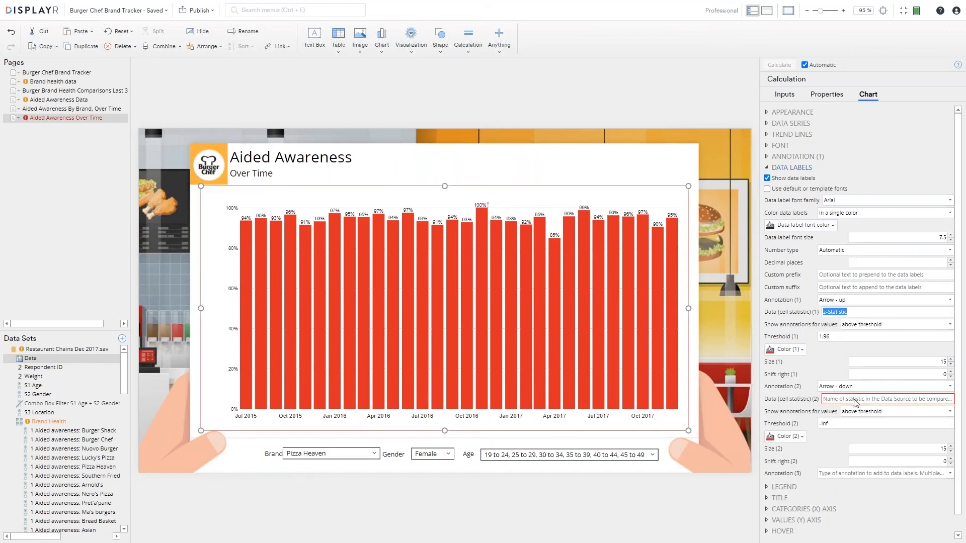
text(z-S)
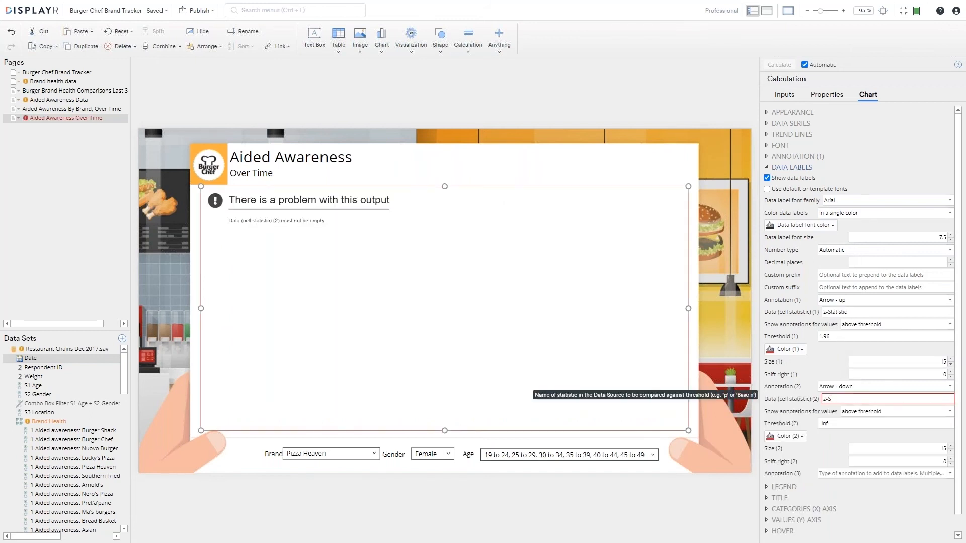
text(tatistic)
click(896, 412)
click(863, 434)
click(854, 424)
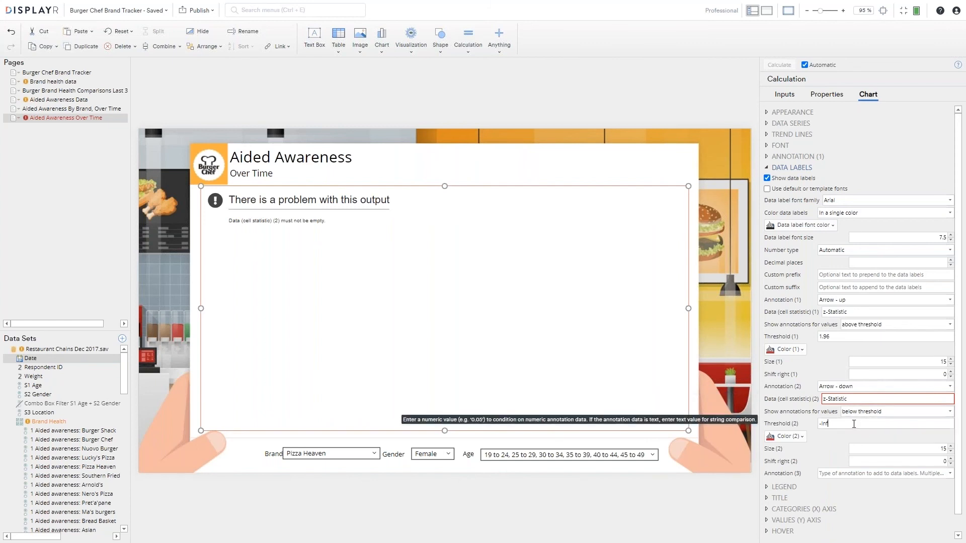
double_click(822, 424)
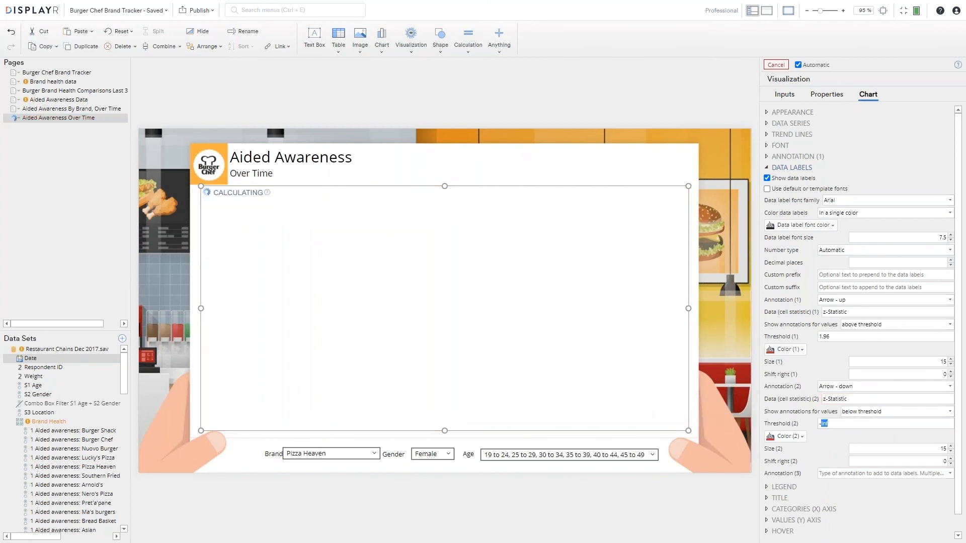
text(-1.96)
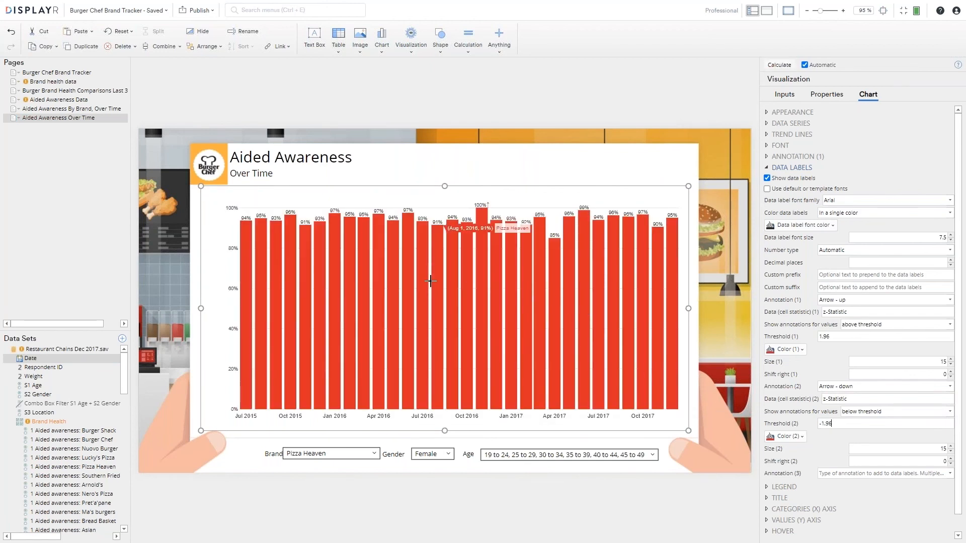
key(Tab)
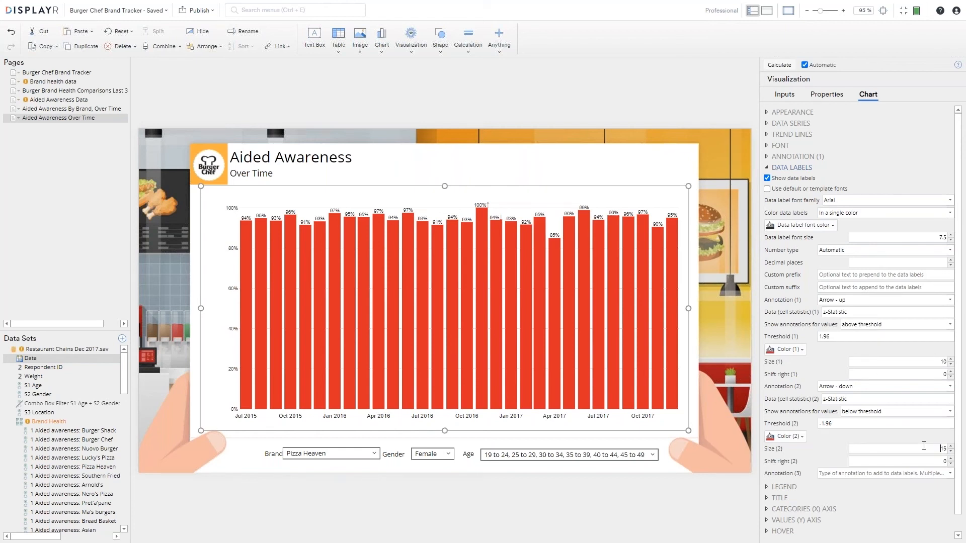
Reduce the size of both arrow annotations on the data labels to 8
text(10)
key(Tab)
double_click(943, 448)
text(8)
double_click(942, 362)
text(8)
key(Tab)
Duplicate the Aided Awareness Data, Aided Awareness By Brand, Over Time and Aided Awareness Over Time pages together
shift+click(83, 102)
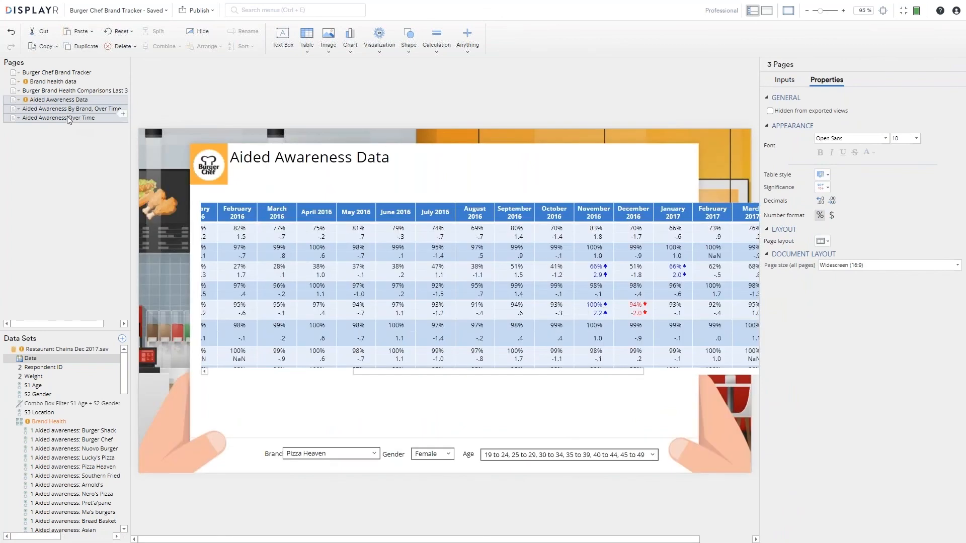
right_click(68, 119)
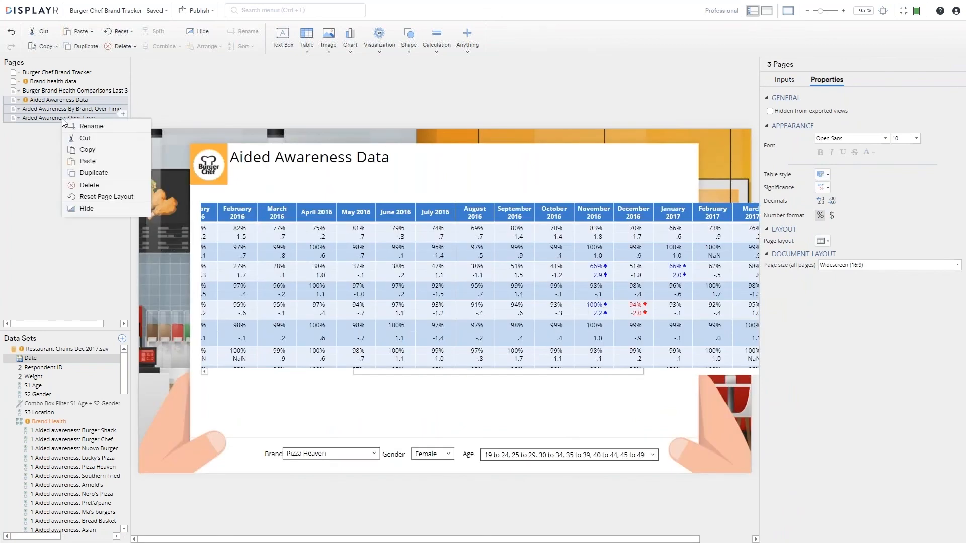
click(93, 174)
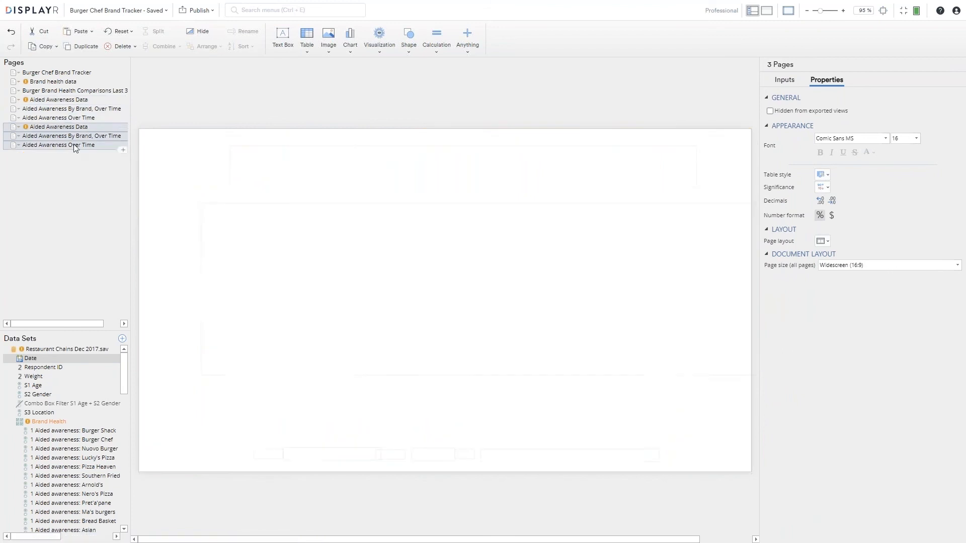
Retitle the duplicated Aided Awareness Data page as Ever Eaten Data
click(75, 128)
drag(229, 157, 352, 157)
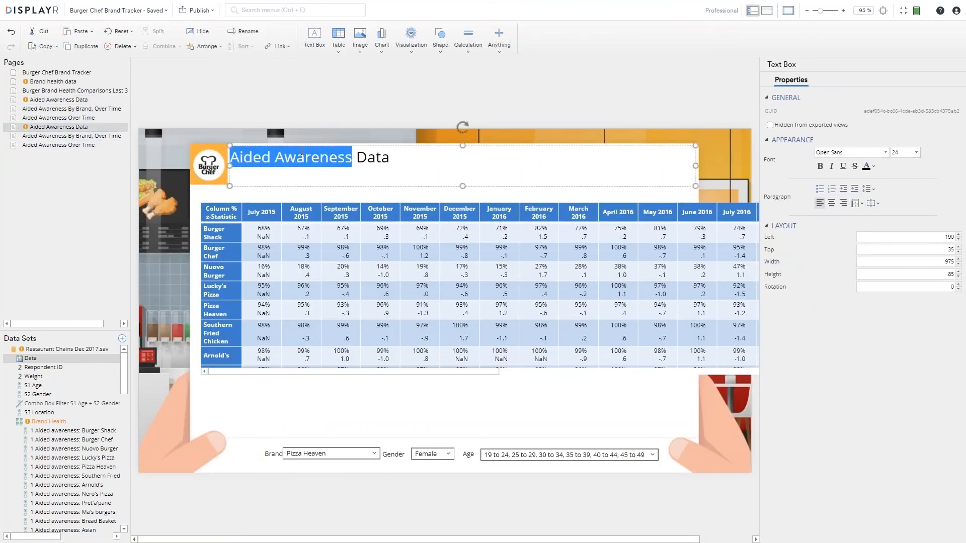
text(Ever Eate)
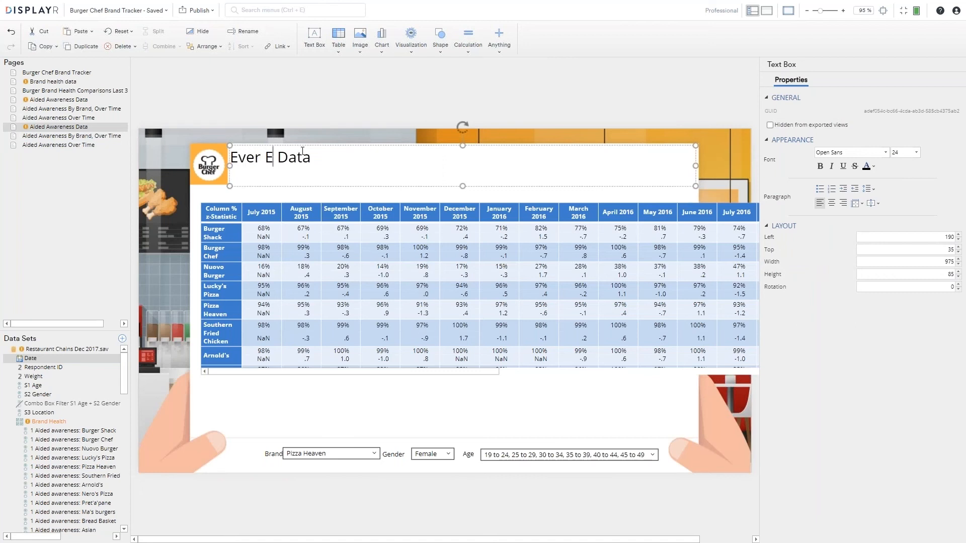
text(n)
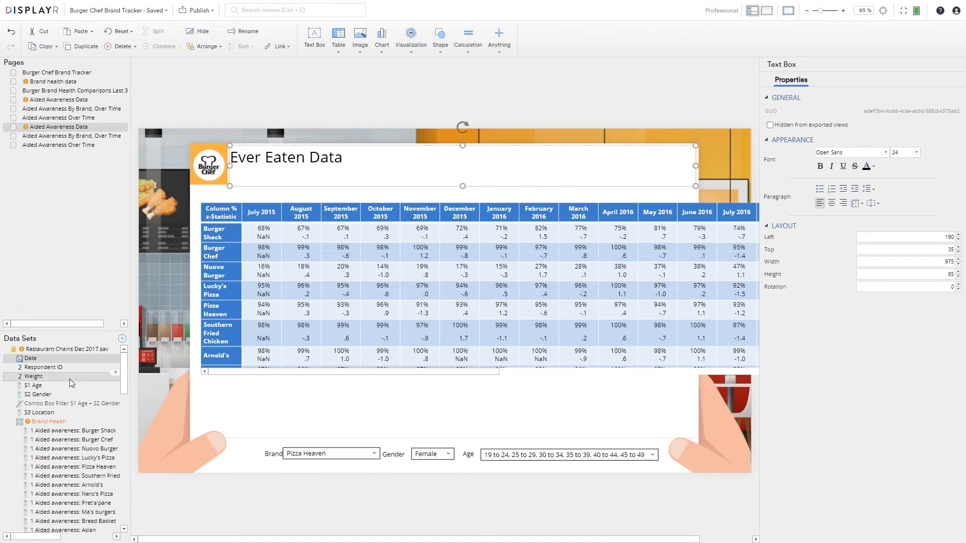
Combine the 3 Ever eaten variables, Burger Shack through Other fast food, into one variable set and use it as the Ever Eaten Data table's rows
click(50, 425)
scroll(53, 420, down, 7)
scroll(55, 415, down, 2)
click(59, 433)
scroll(59, 442, down, 4)
shift+click(60, 441)
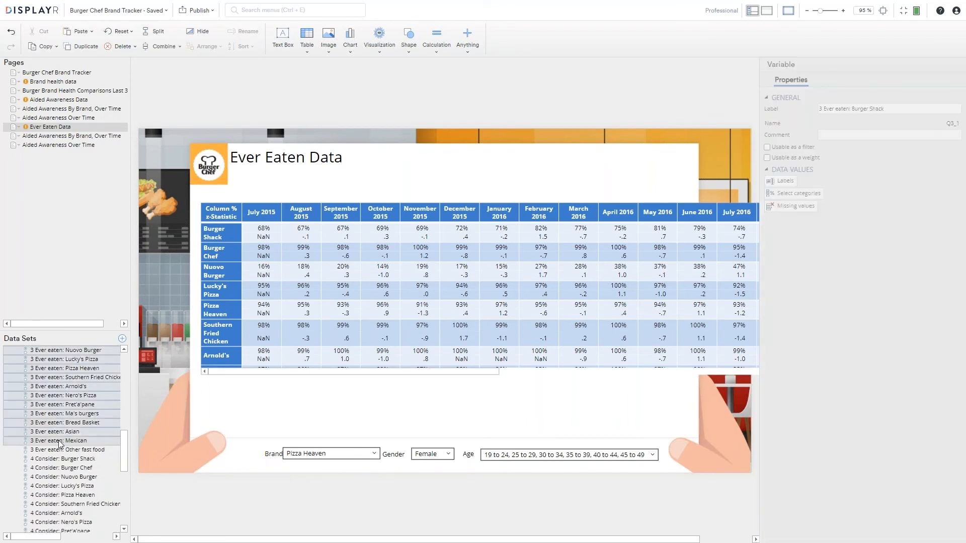
shift+click(59, 450)
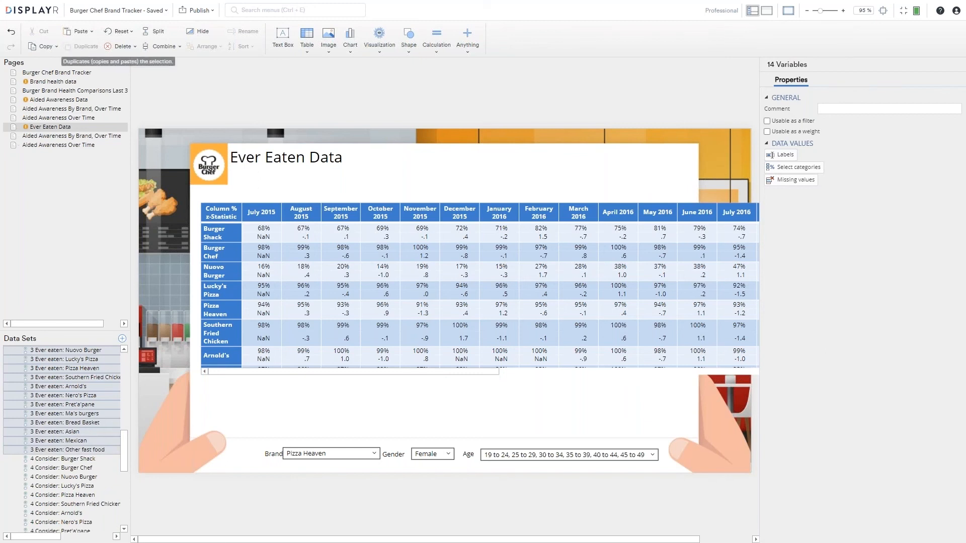
click(154, 49)
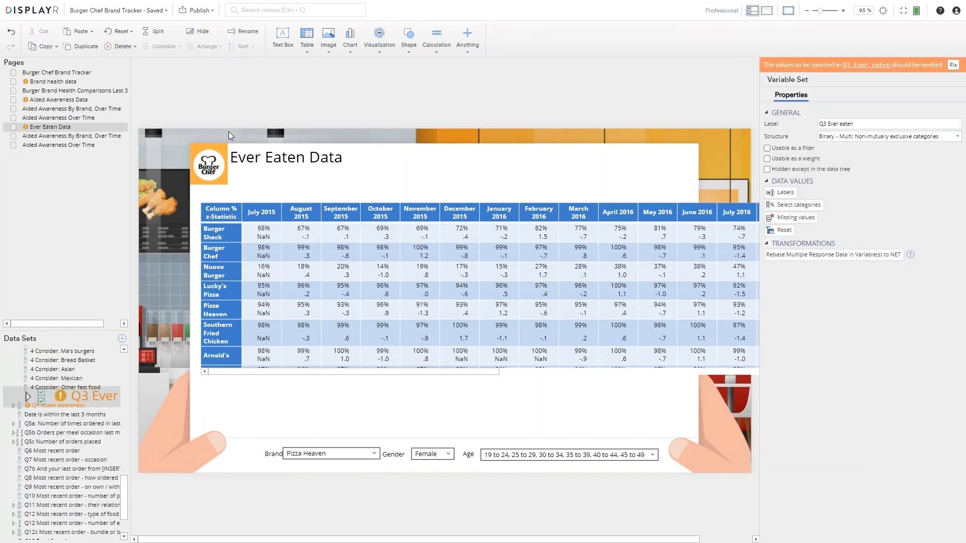
drag(51, 396, 282, 216)
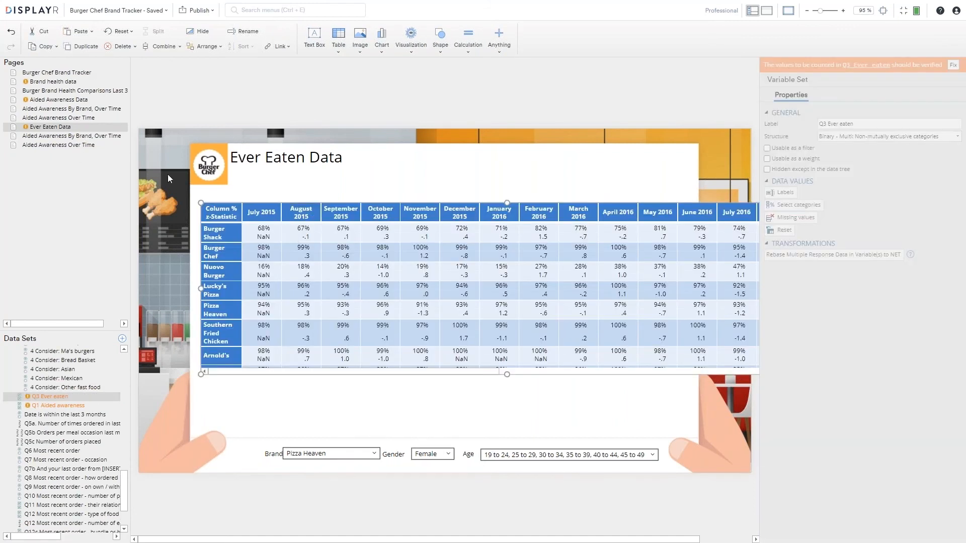
Replace the Aided Awareness heading with Ever Eaten on the duplicated By Brand, Over Time page
click(75, 136)
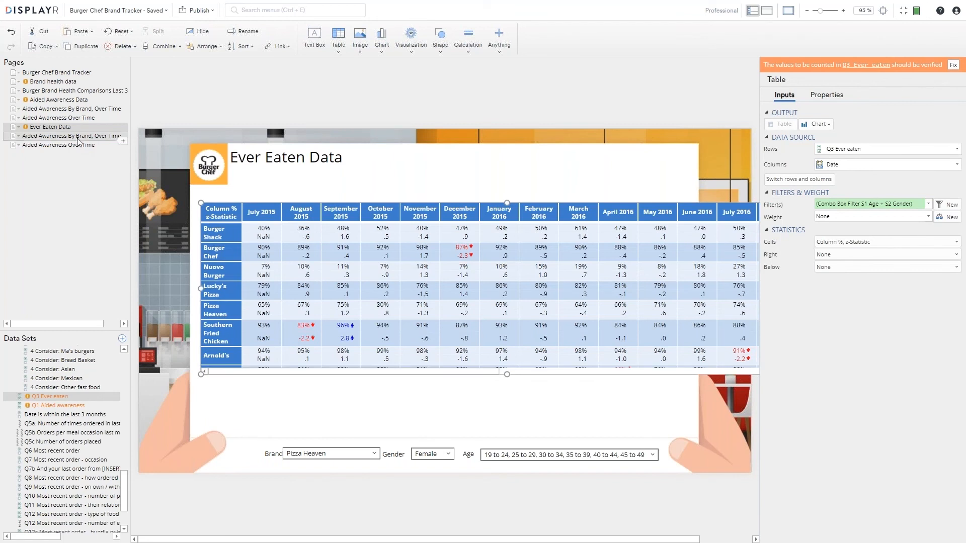
click(258, 159)
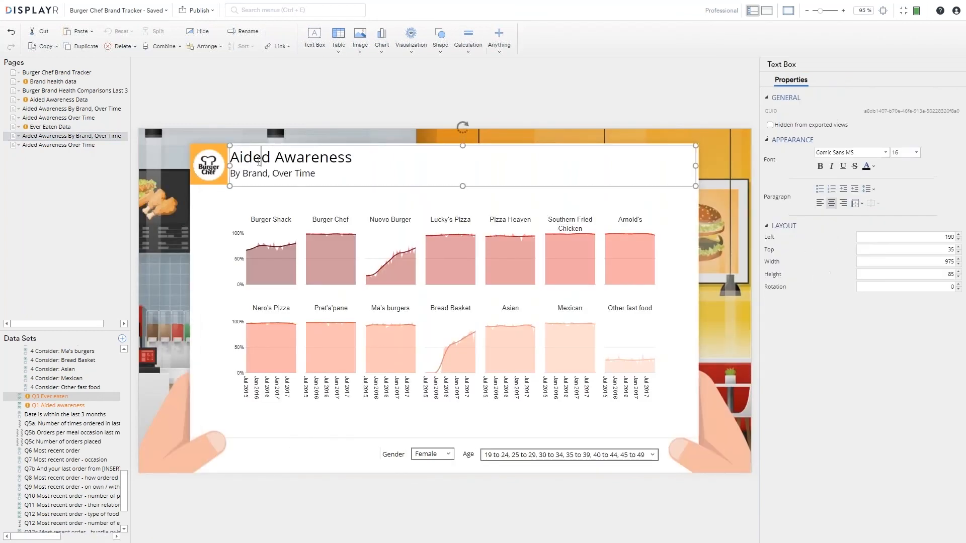
double_click(259, 159)
triple_click(258, 159)
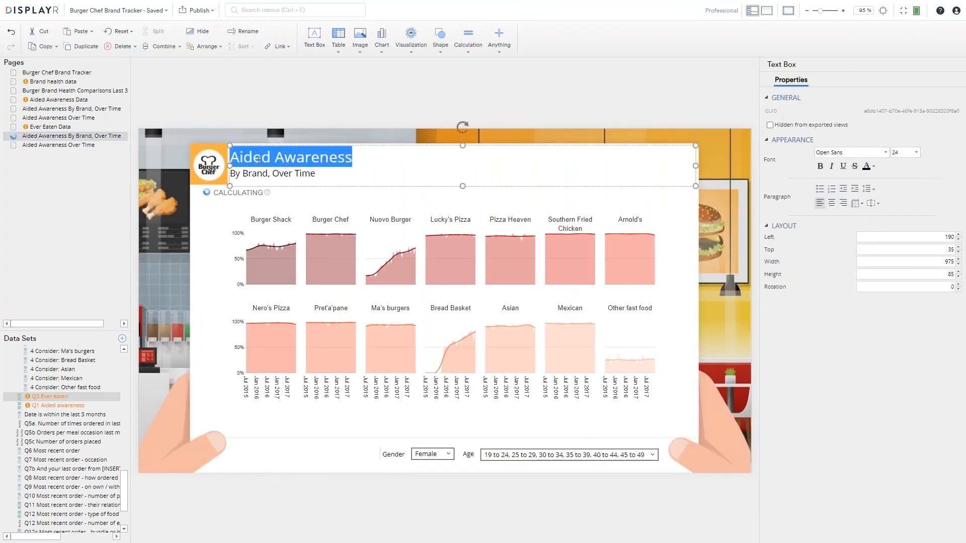
text(Ever Eaten)
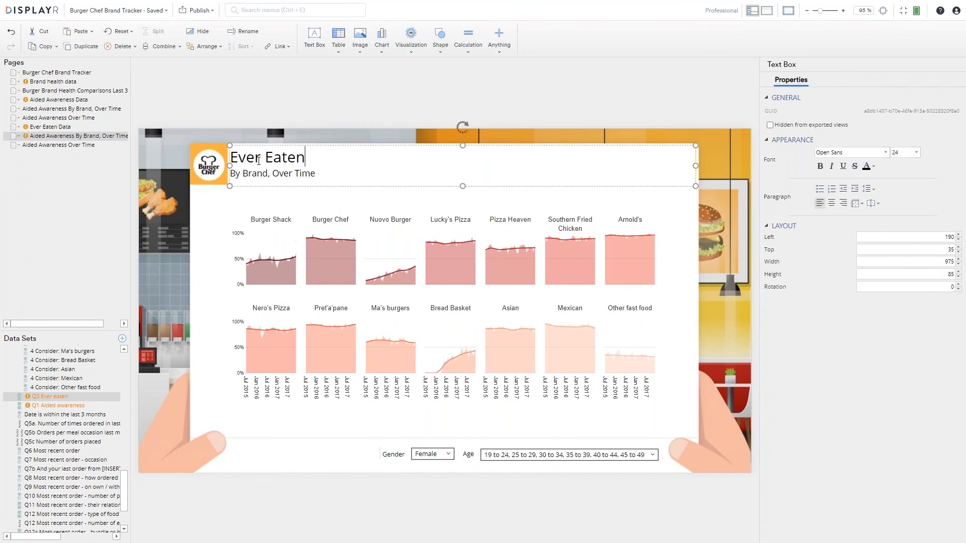
Change the heading of the duplicated Aided Awareness Over Time page to Ever Eaten
click(72, 146)
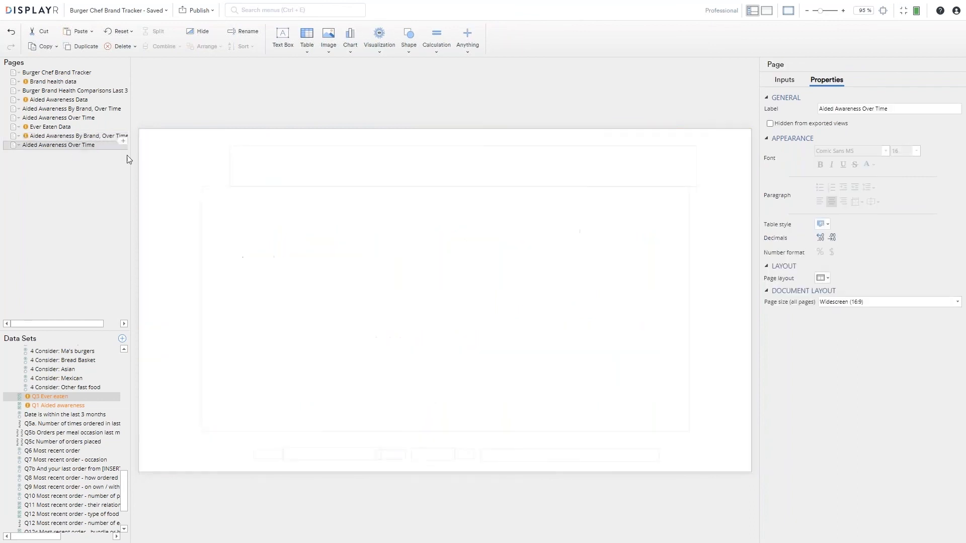
click(257, 159)
double_click(257, 159)
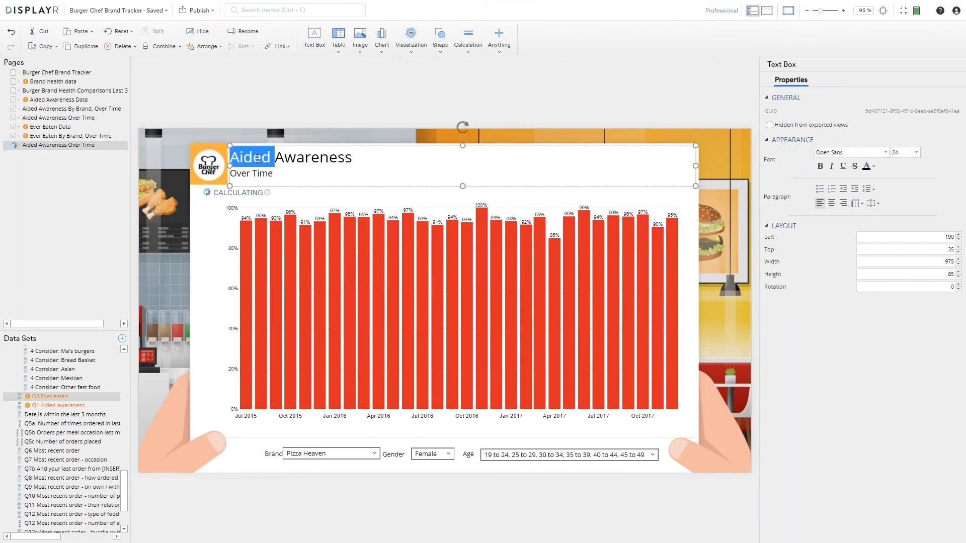
triple_click(257, 159)
text(Ever Eaten)
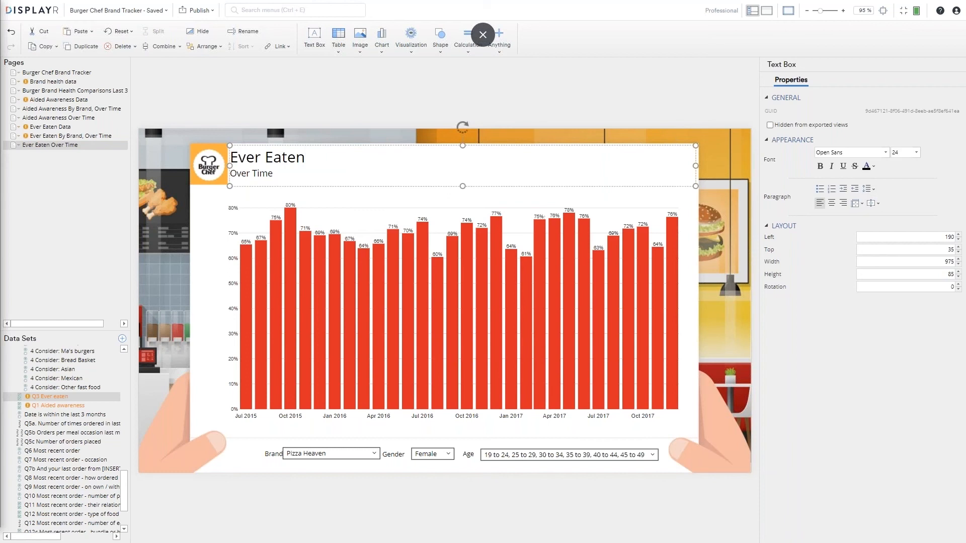
click(200, 255)
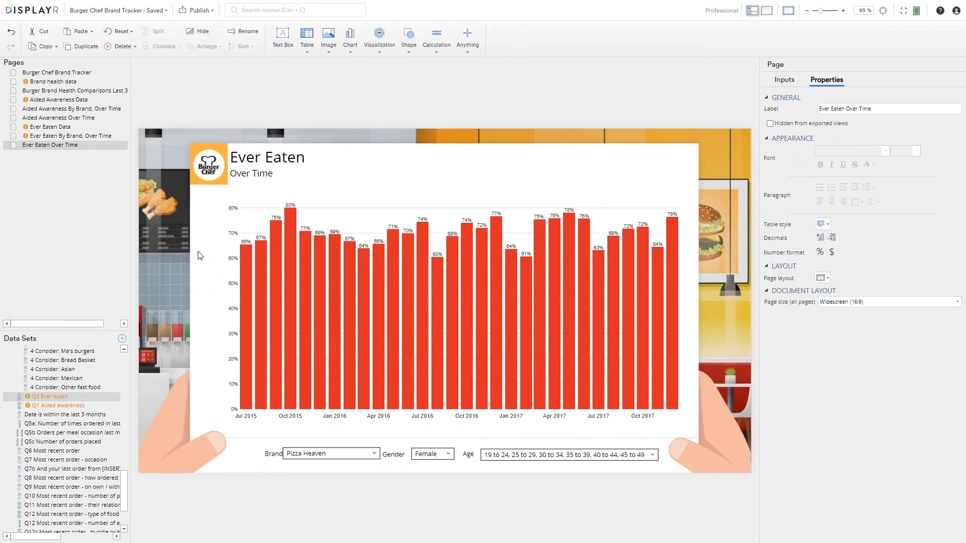
Set the Gender filter on the Ever Eaten Over Time page to (All) and leave full-screen view
click(445, 455)
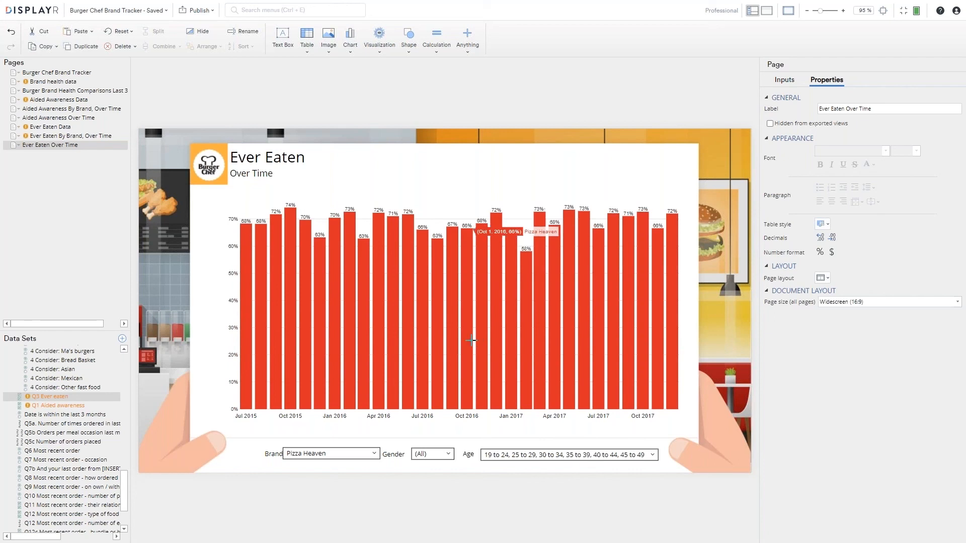
key(F11)
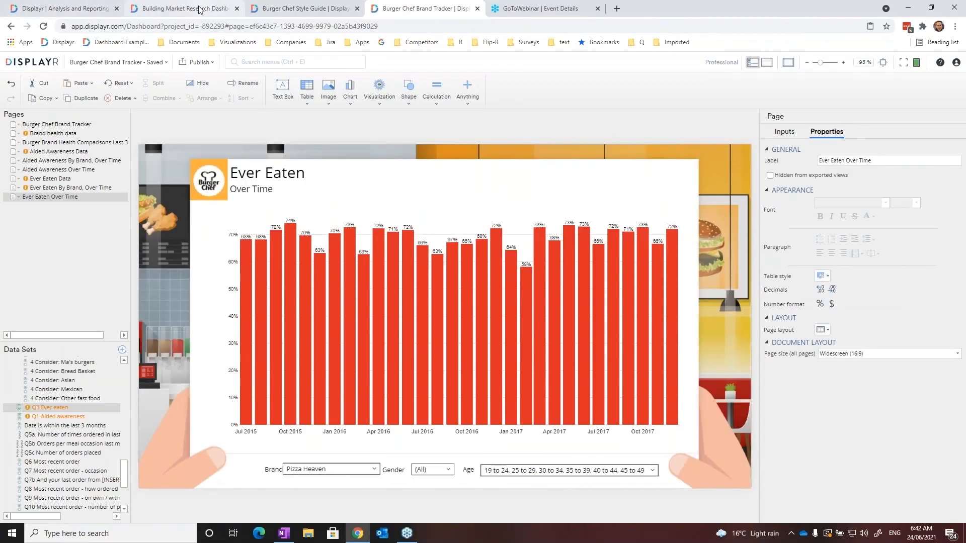
Show the Questions? page of the Building Market Research Dashboards document, returning to the Burger Chef Brand Tracker document to finish
click(233, 6)
click(41, 104)
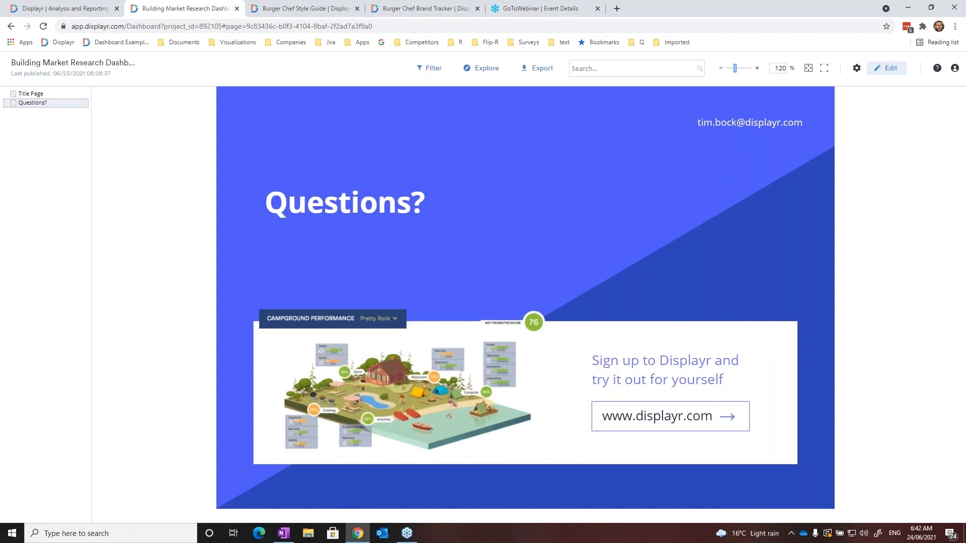
click(293, 10)
click(424, 9)
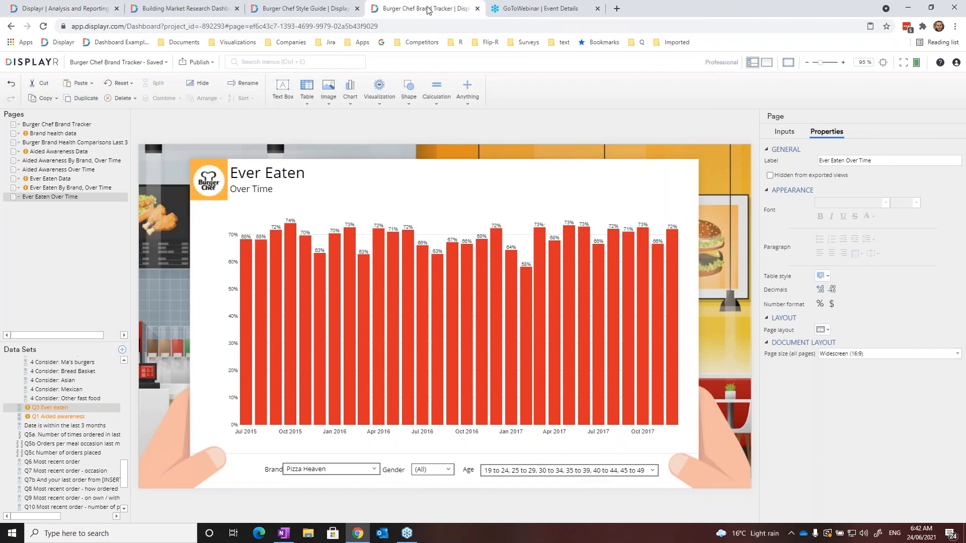
Collapse the Restaurant Chains data set and add Camping Initial.sav from the computer as a second data set
scroll(30, 437, up, 10)
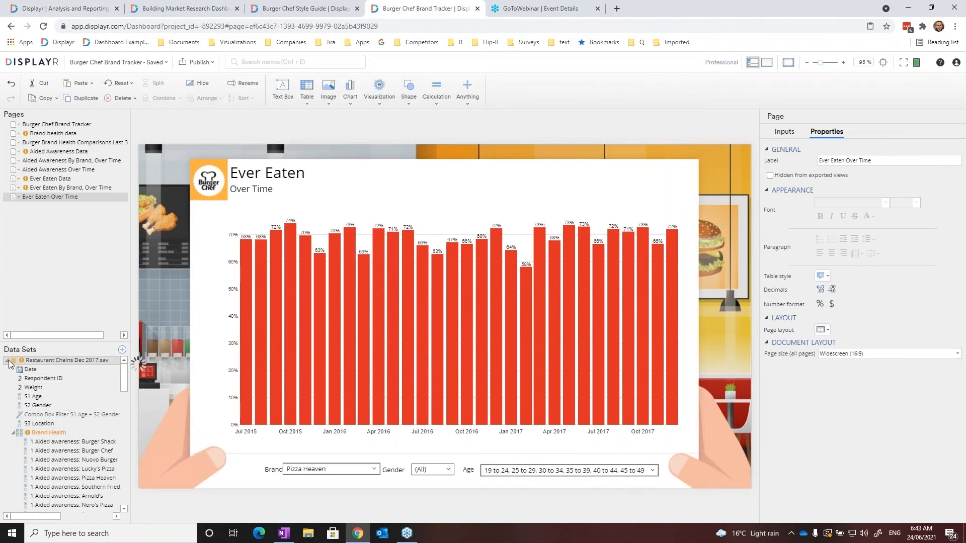
click(8, 361)
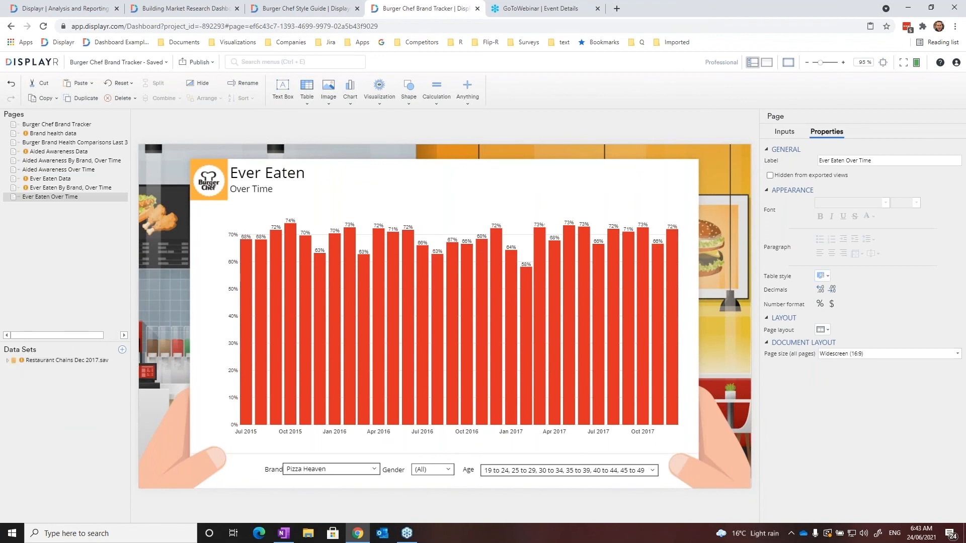
click(122, 350)
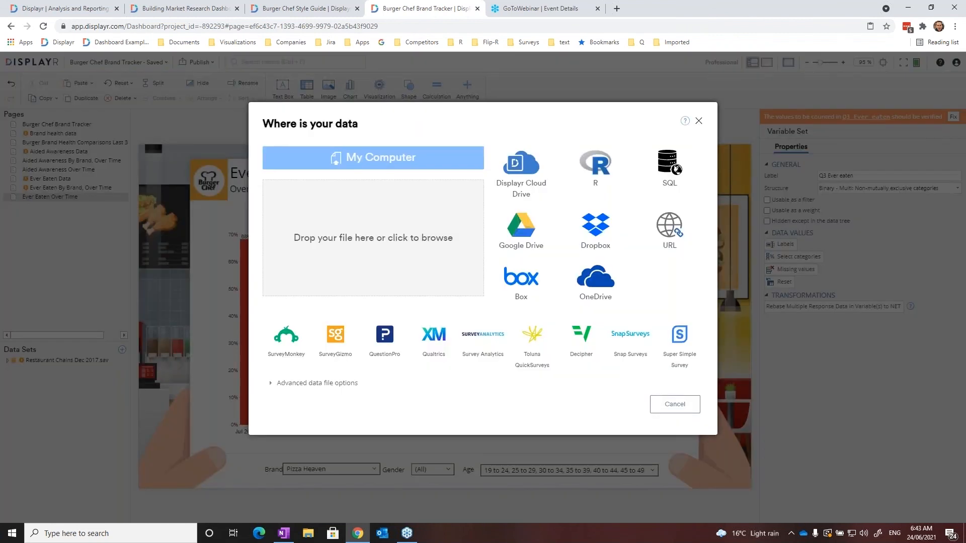
click(373, 159)
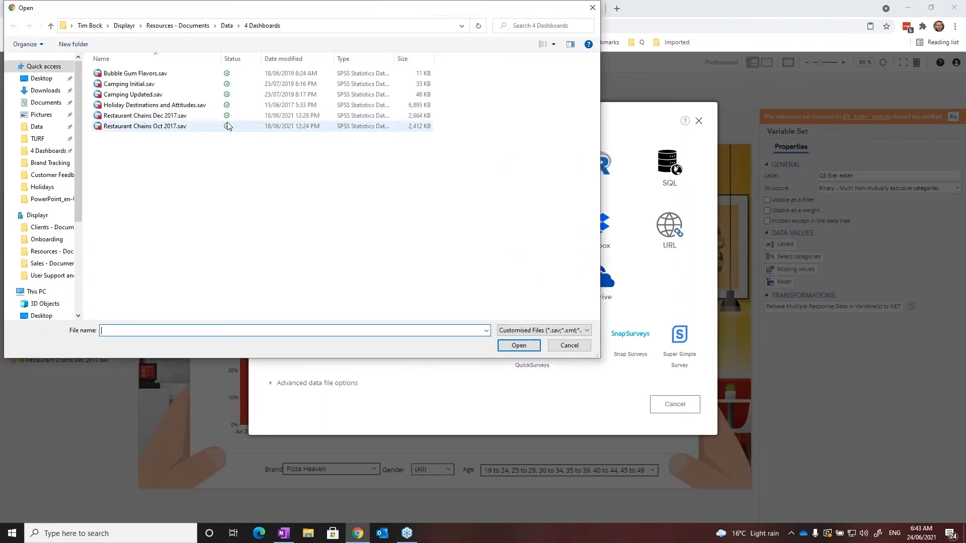
click(139, 86)
double_click(139, 85)
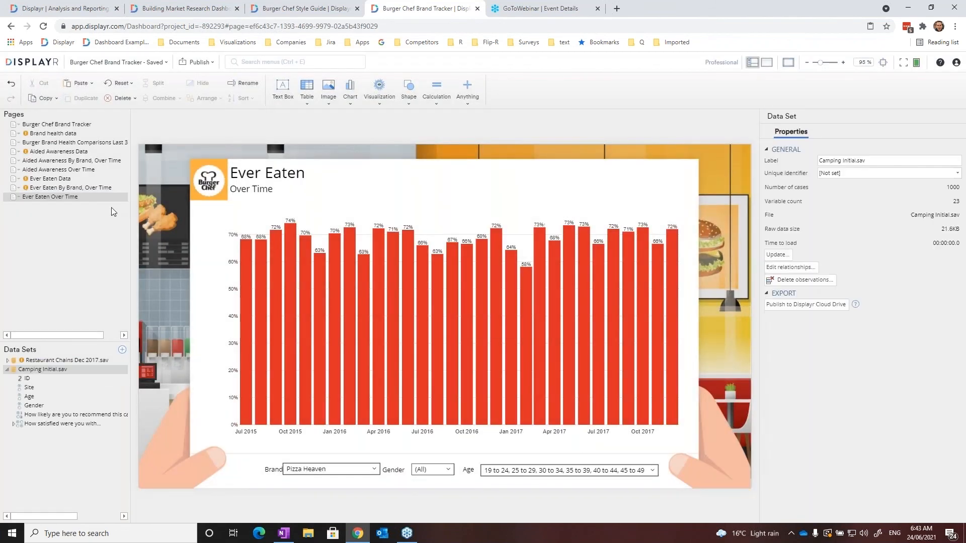
Insert a Title Only page after Ever Eaten Over Time and place a table of "How satisfied were you with..." on it
click(122, 203)
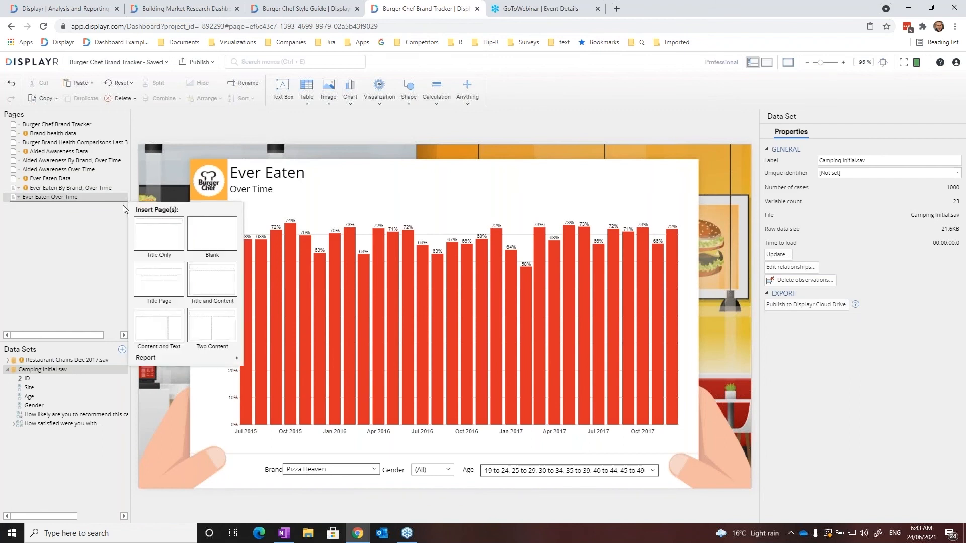
click(145, 229)
drag(41, 421, 331, 272)
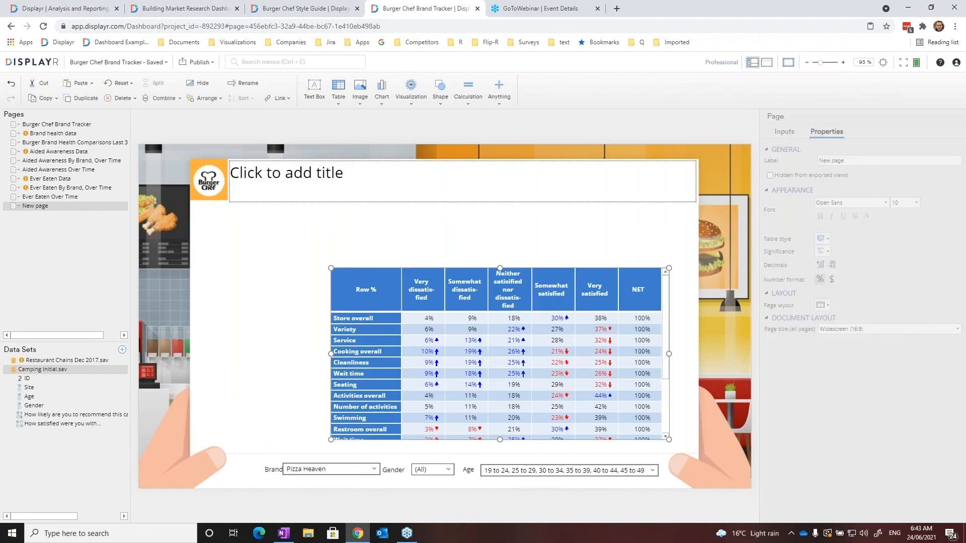
Insert the campground illustration from the computer as an image on the new page
click(360, 89)
click(360, 116)
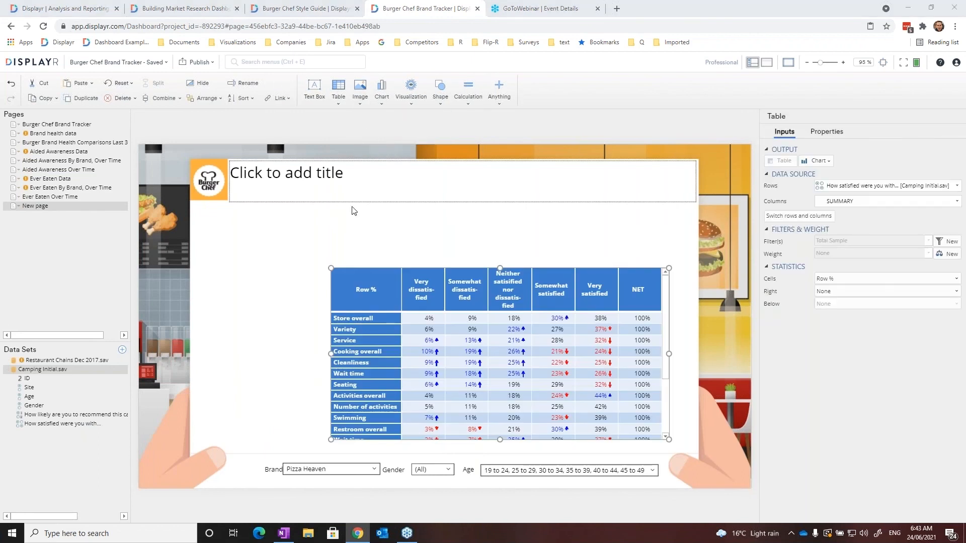
click(167, 62)
double_click(167, 62)
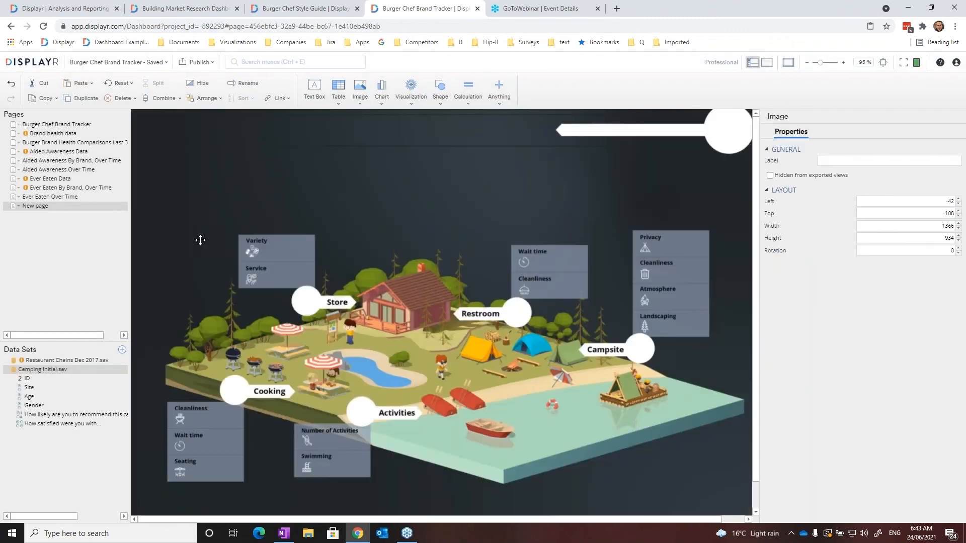
Send the campground image to the back, behind the satisfaction table and page title
right_click(200, 241)
mouse_move(232, 322)
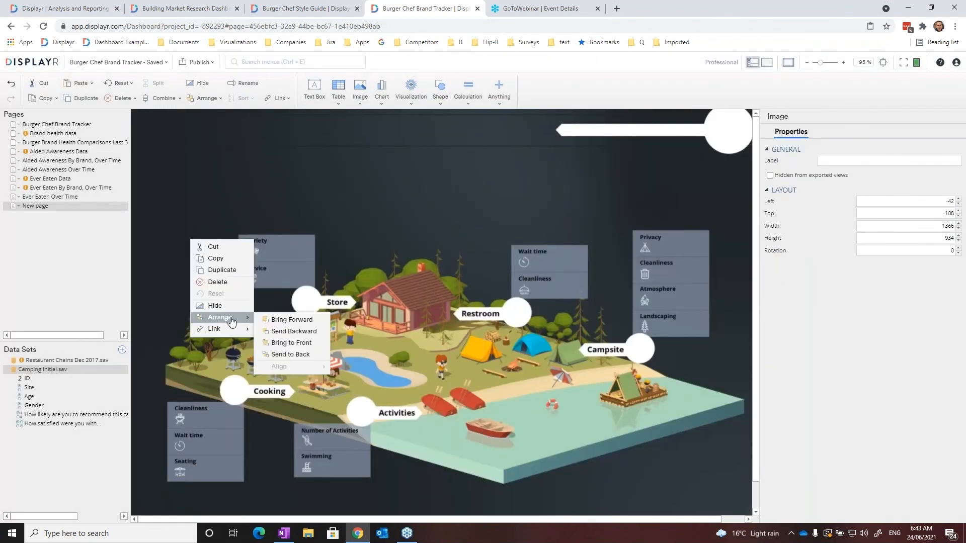
click(290, 354)
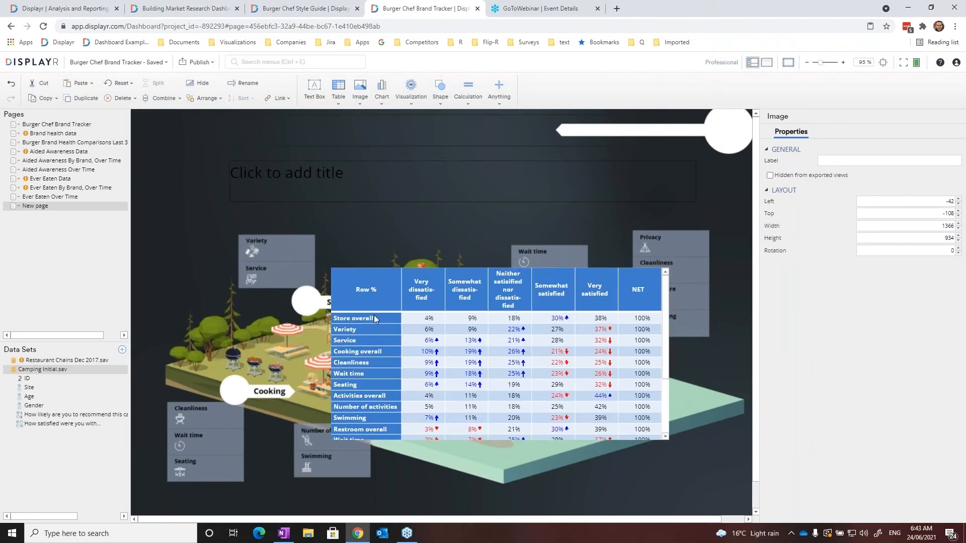
Check the relationships settings between data sets for Camping Initial.sav and close them without changes
click(65, 370)
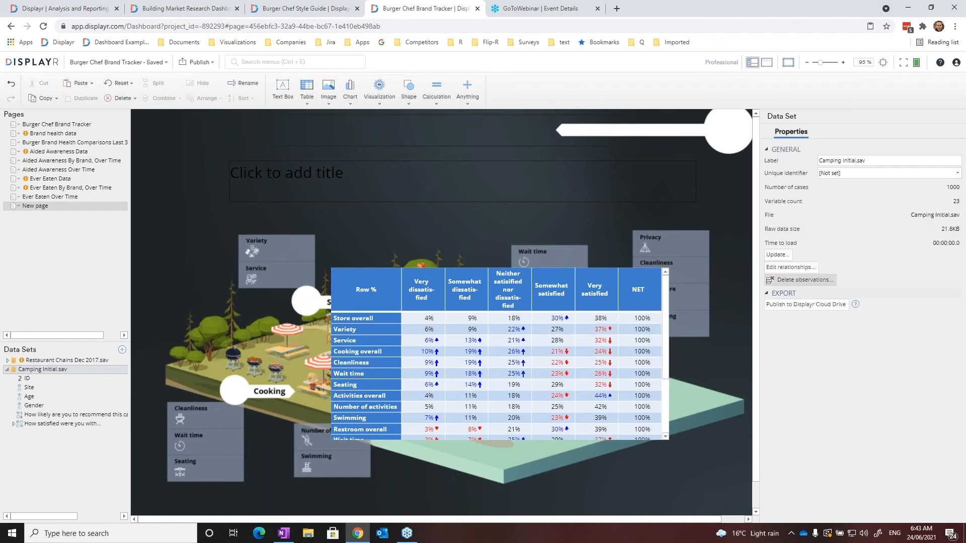
click(784, 268)
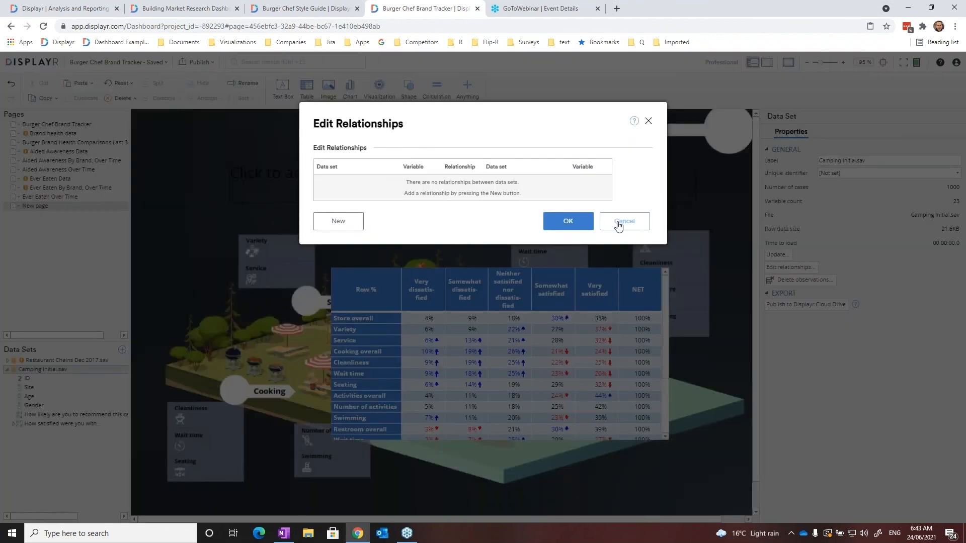
click(621, 221)
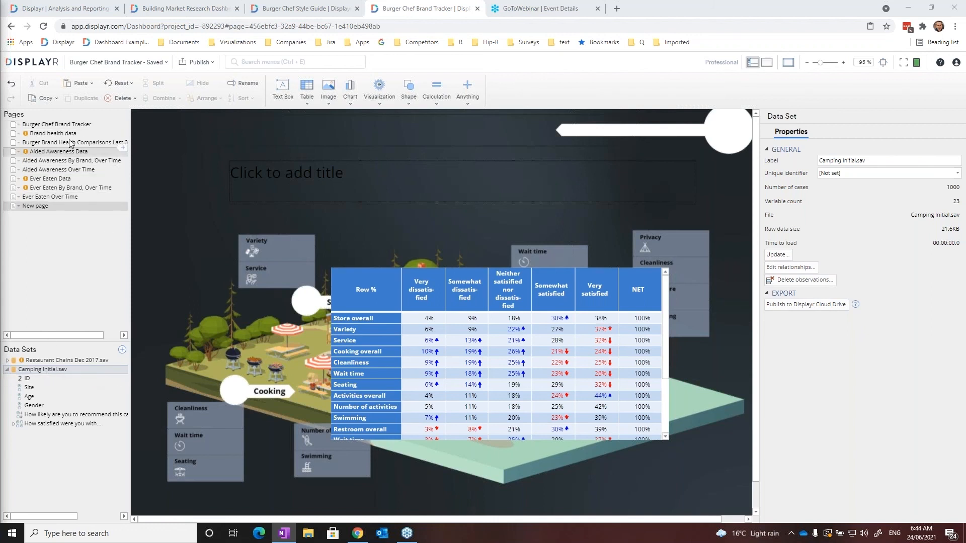
Return to the Ever Eaten Over Time page and show the properties of the Restaurant Chains Dec 2017.sav data set
click(55, 198)
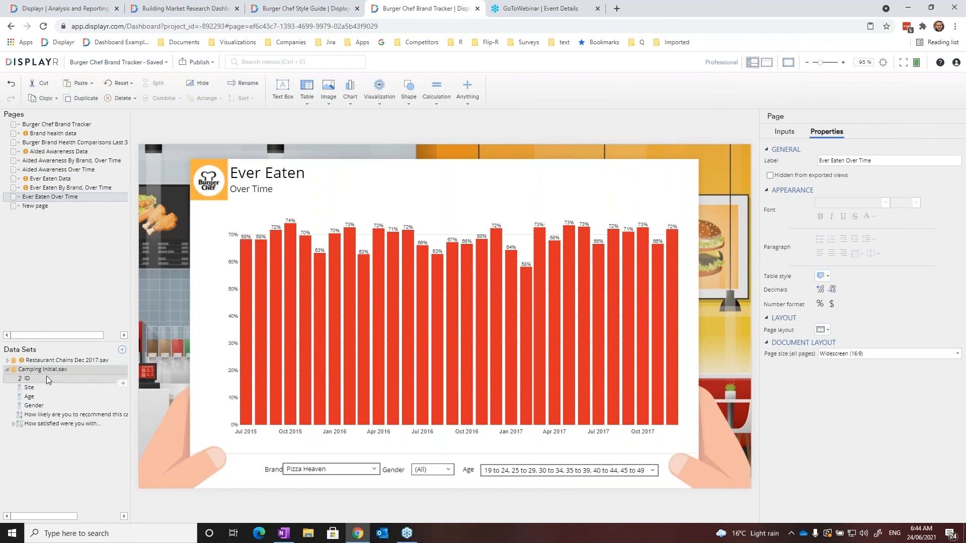
click(69, 363)
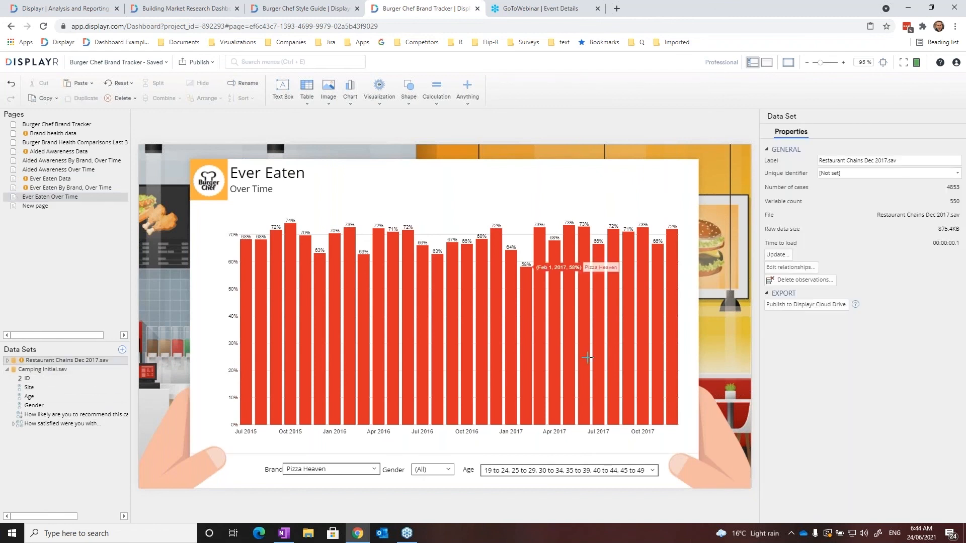
Update the Restaurant Chains Dec 2017.sav data set with the file Restaurant Chains Oct 2017.sav from the computer
click(776, 255)
click(479, 209)
click(151, 126)
click(529, 347)
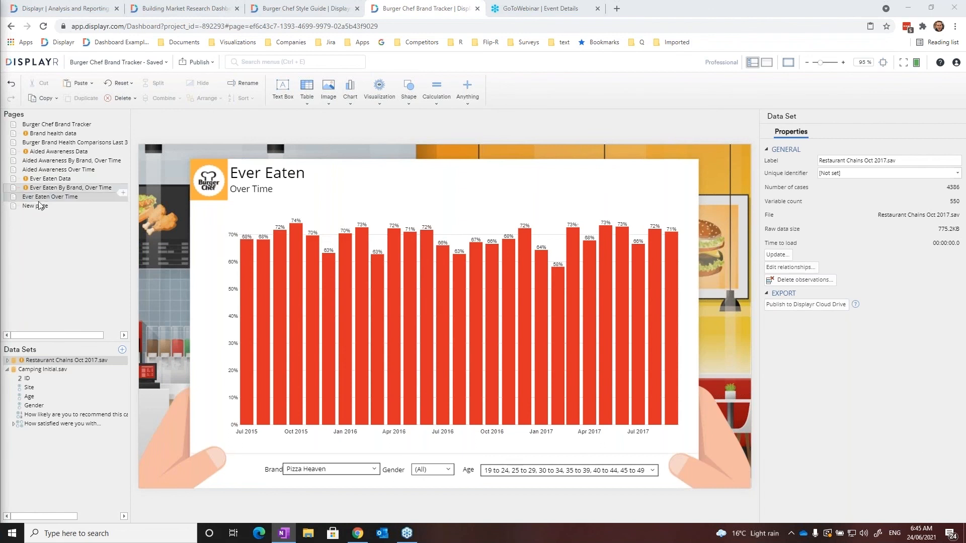
Show significance as column comparison letters in the table on the Brand health data page
click(42, 134)
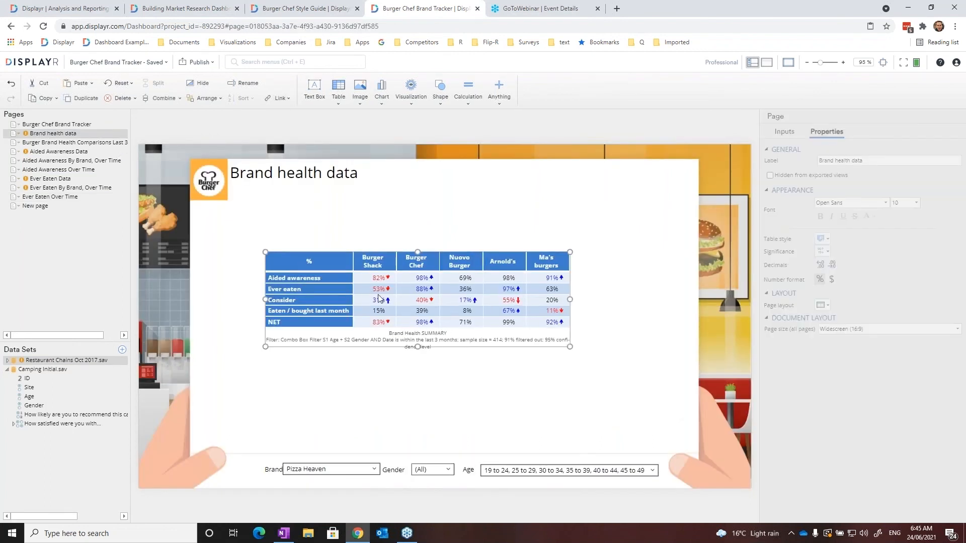
click(386, 301)
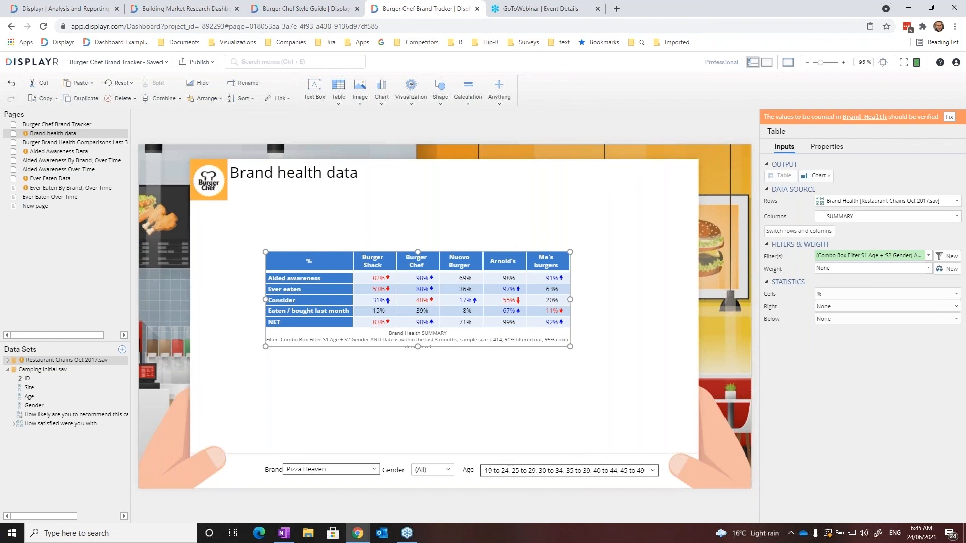
click(834, 151)
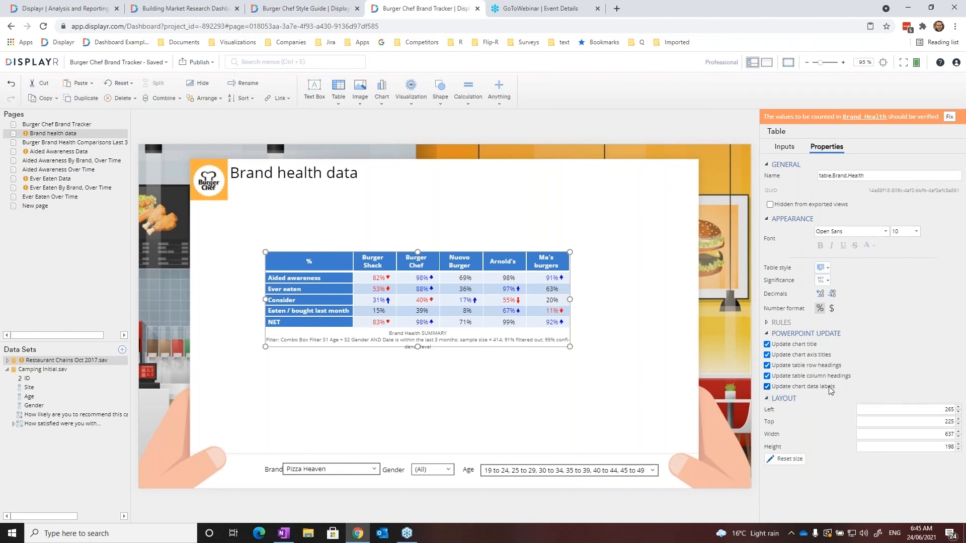
click(823, 286)
click(850, 338)
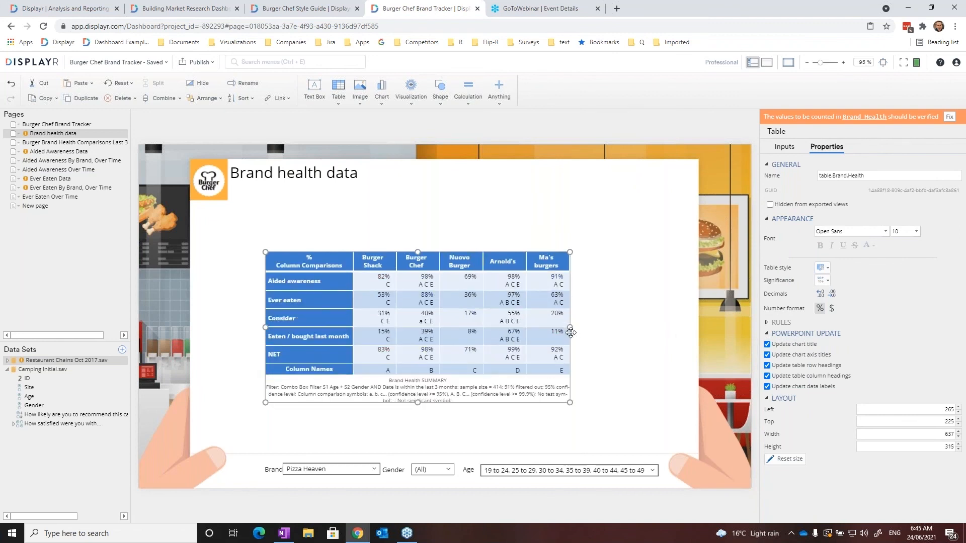
Duplicate the Ever Eaten Over Time page and set the copied chart's data source to table.Brand.Health
click(60, 199)
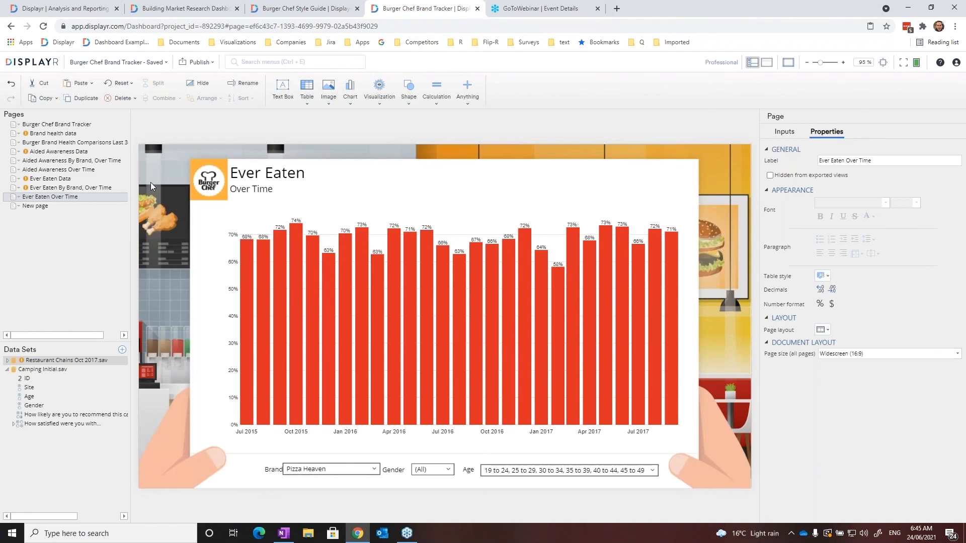
click(82, 98)
click(60, 206)
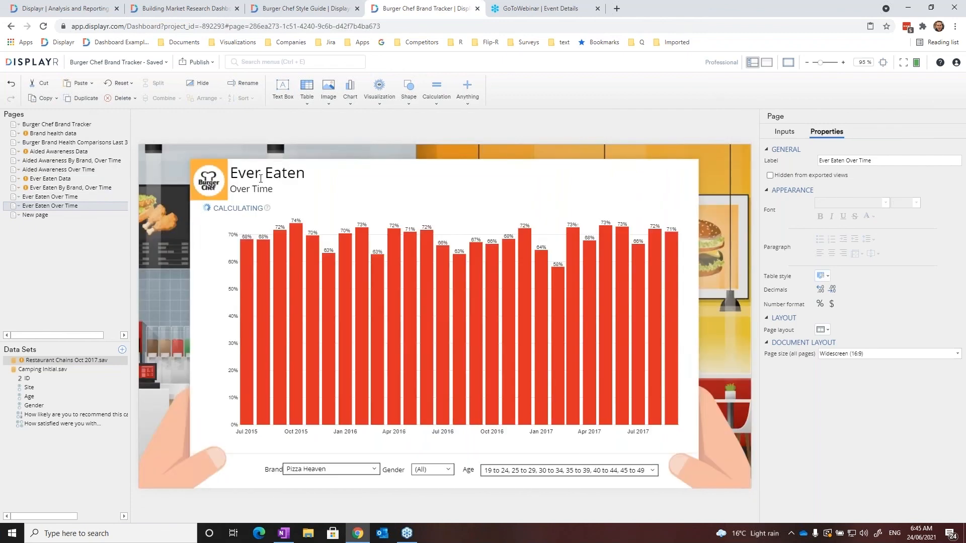
click(398, 279)
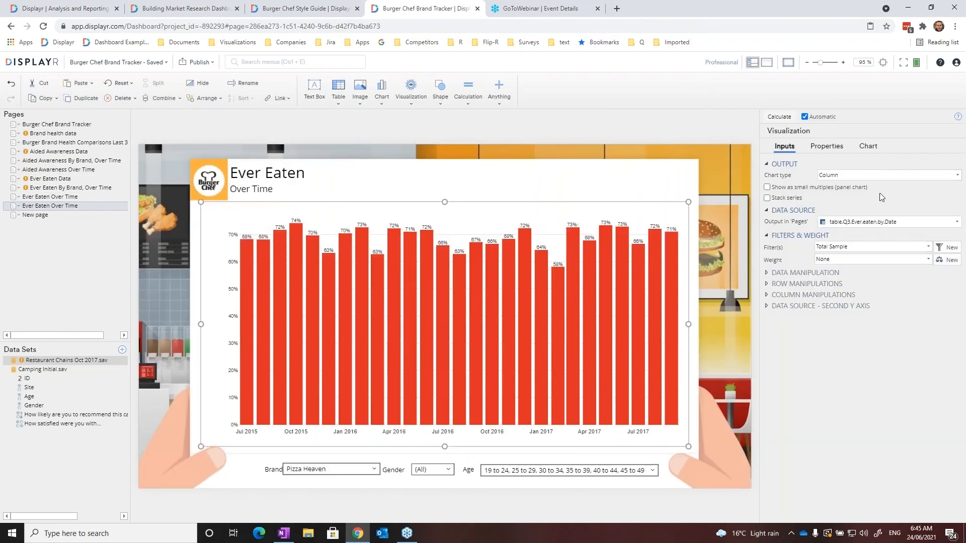
click(903, 221)
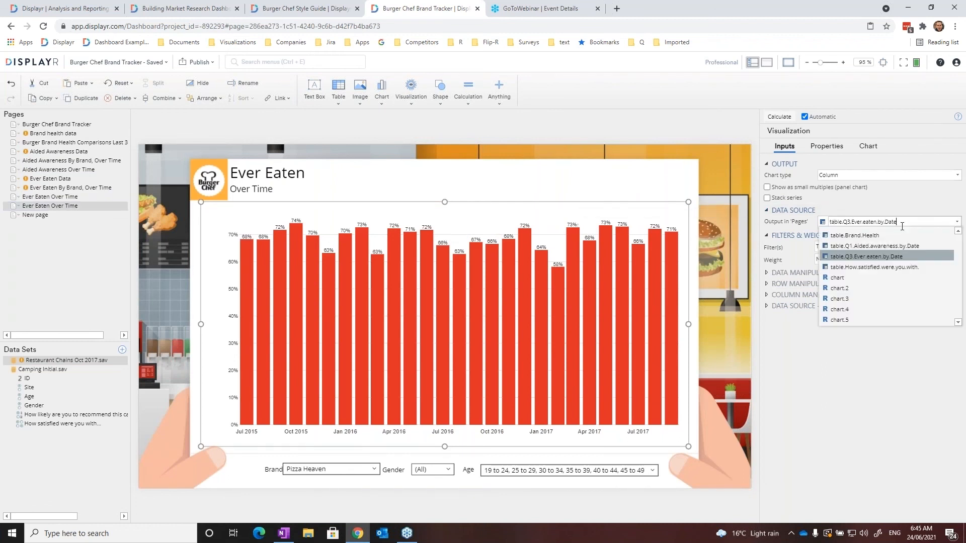
click(864, 237)
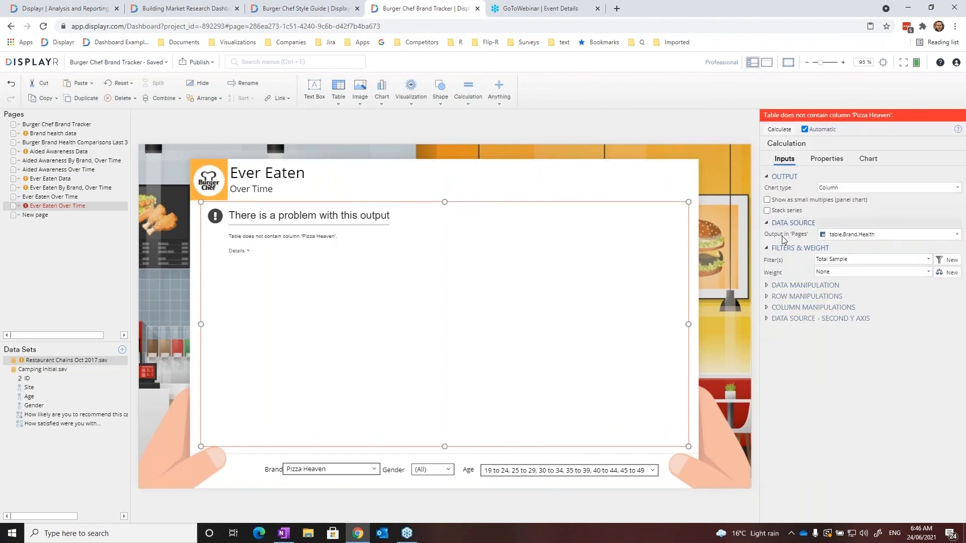
Clear the chart's Combo.box column selection and select columns by typing column names or indices
click(792, 309)
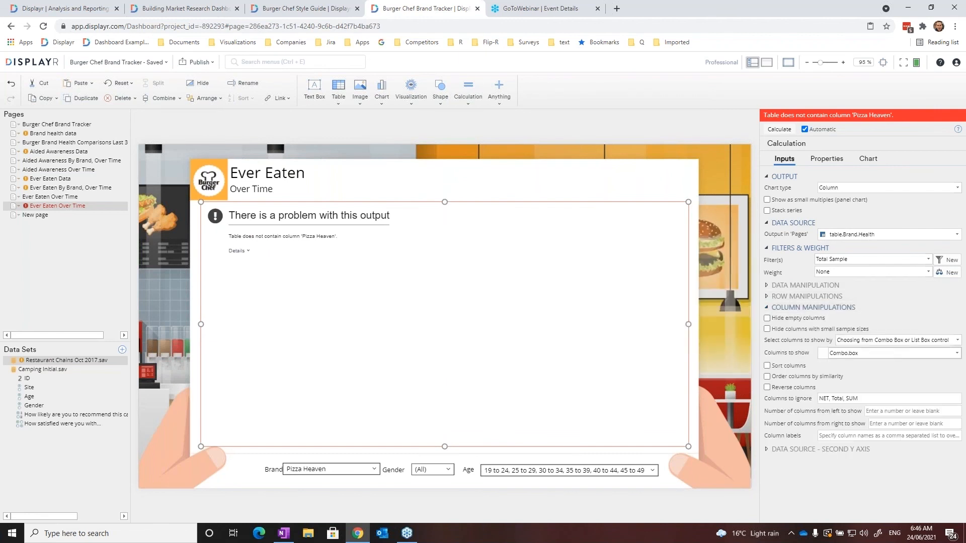
click(950, 355)
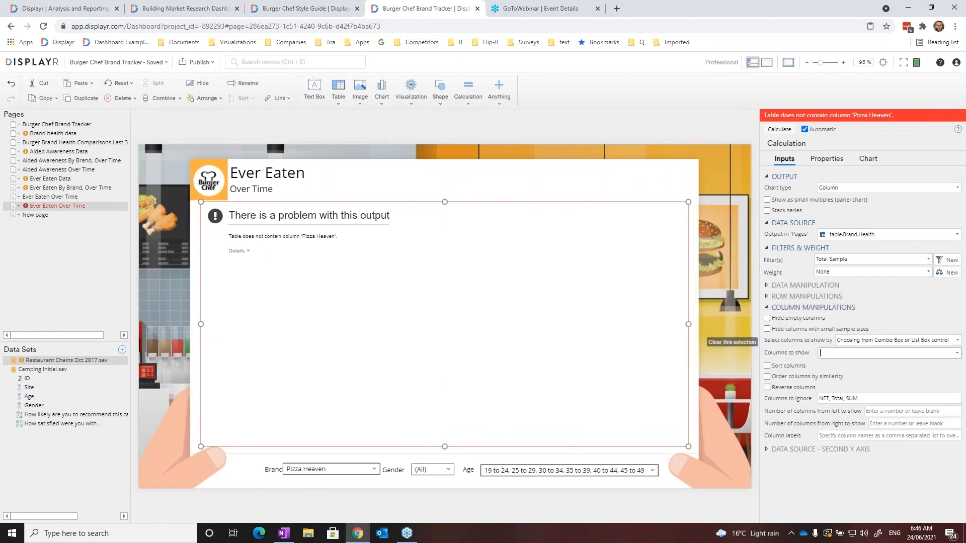
click(956, 340)
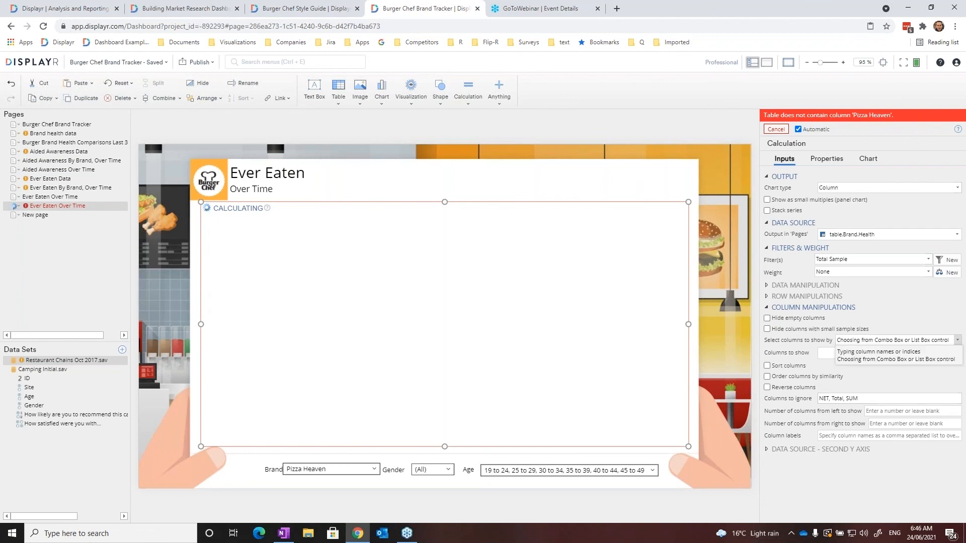
click(905, 352)
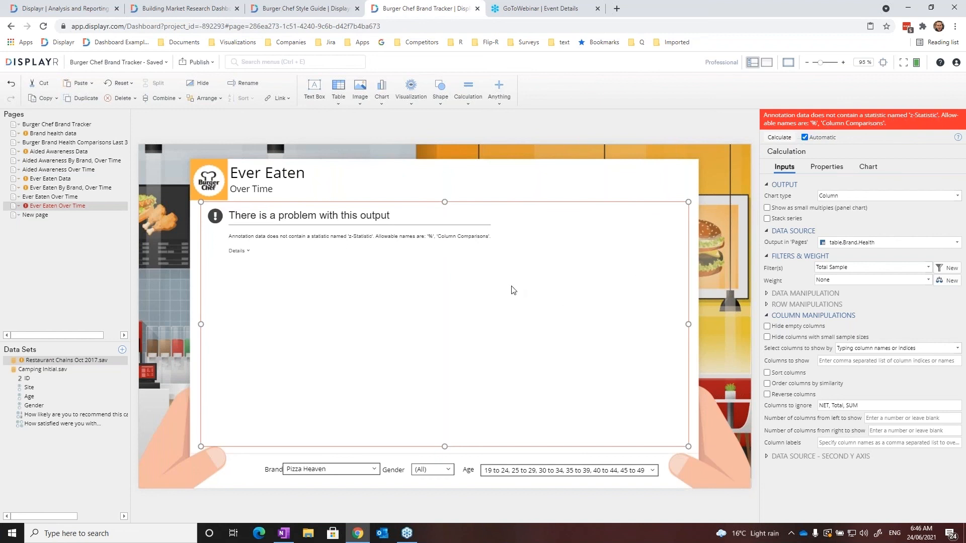
Set the chart's first data label annotation to Text - after data label, using the Column Comparisons statistic
click(870, 169)
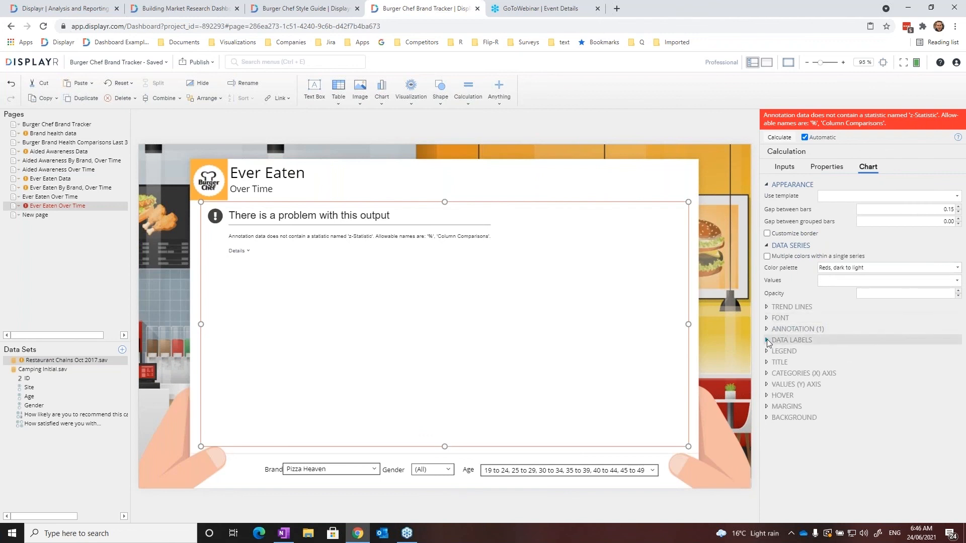
click(784, 340)
scroll(783, 384, down, 3)
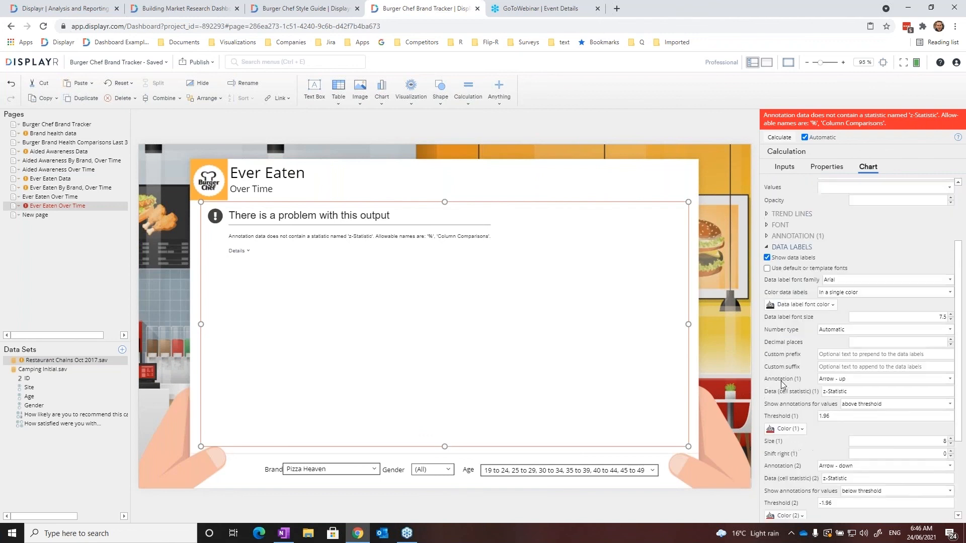
drag(850, 334, 801, 334)
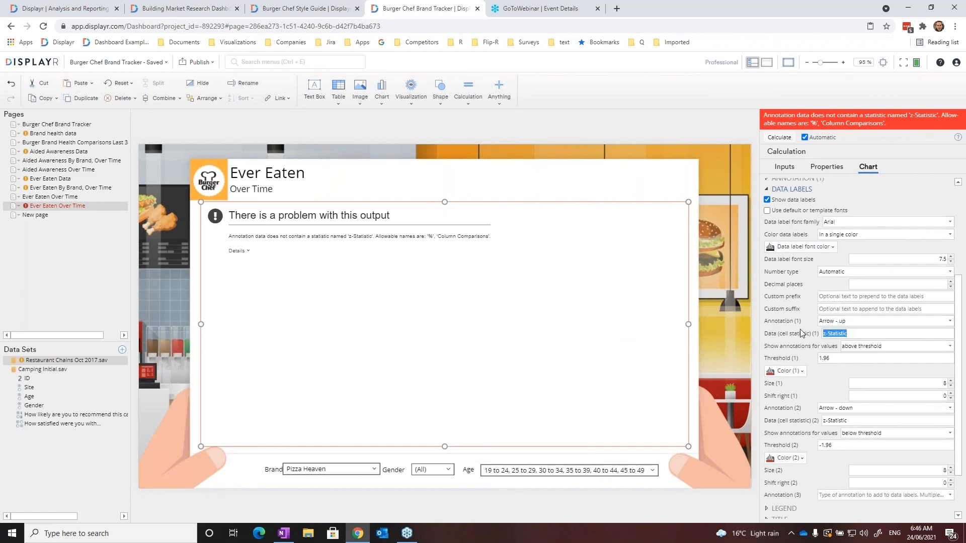
text(Column Comparisons)
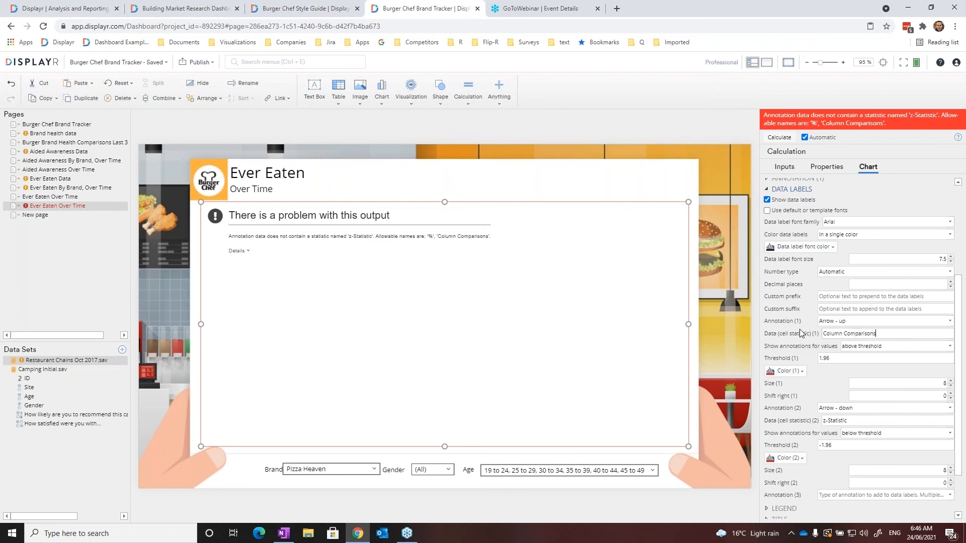
click(831, 322)
click(861, 414)
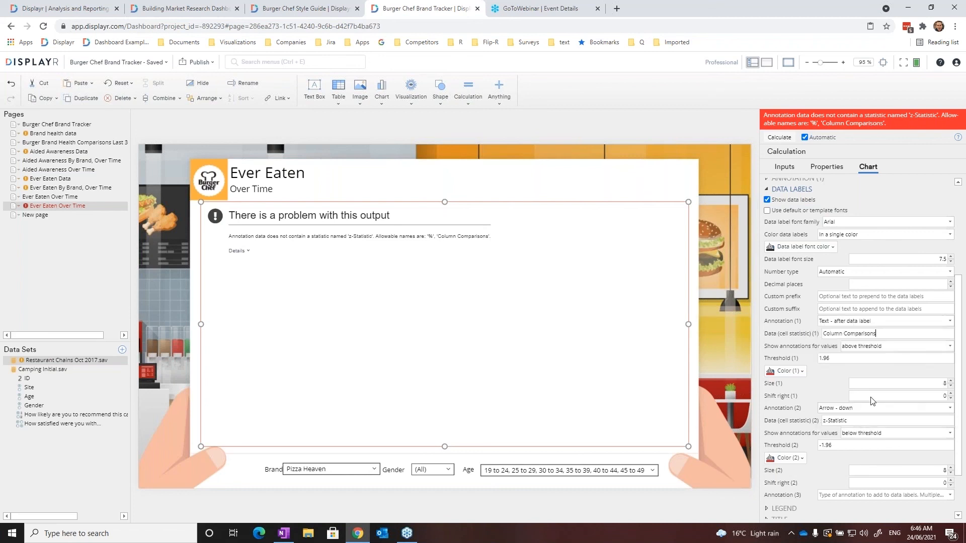
click(831, 309)
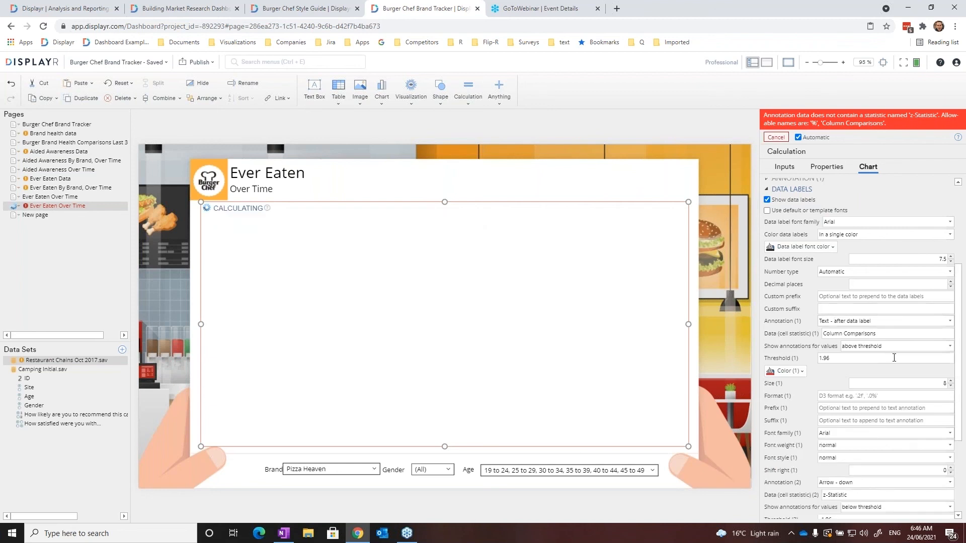
click(864, 347)
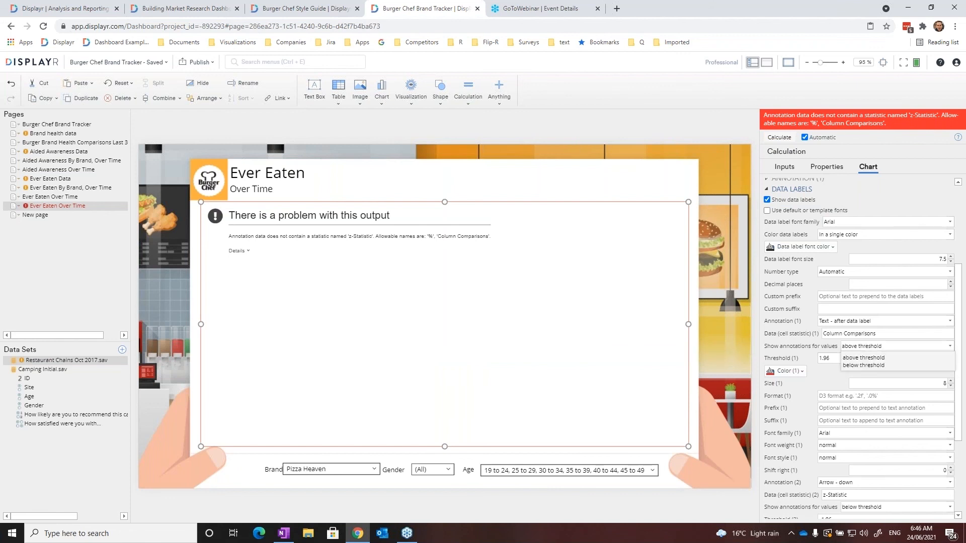
click(821, 309)
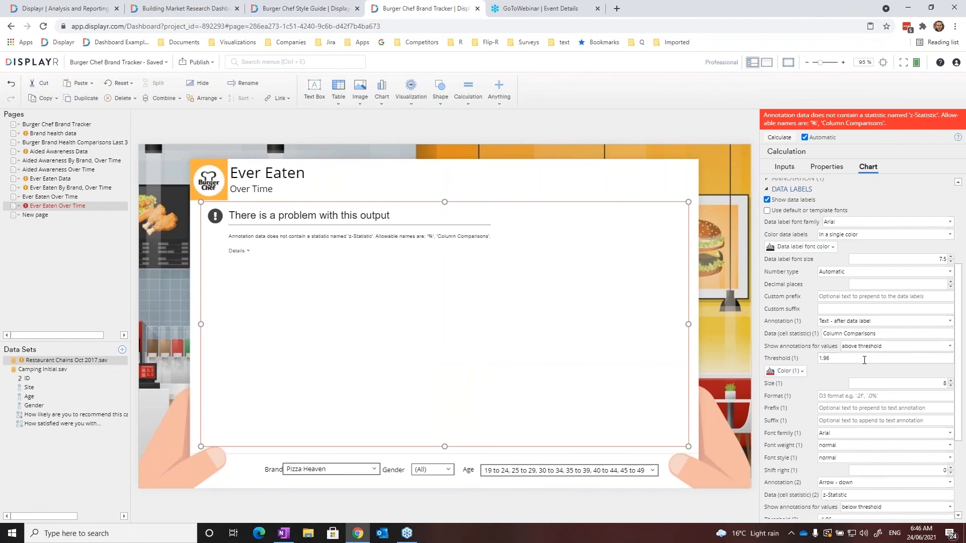
Remove the second data label annotation, the downward arrow, from the chart
scroll(850, 436, down, 1)
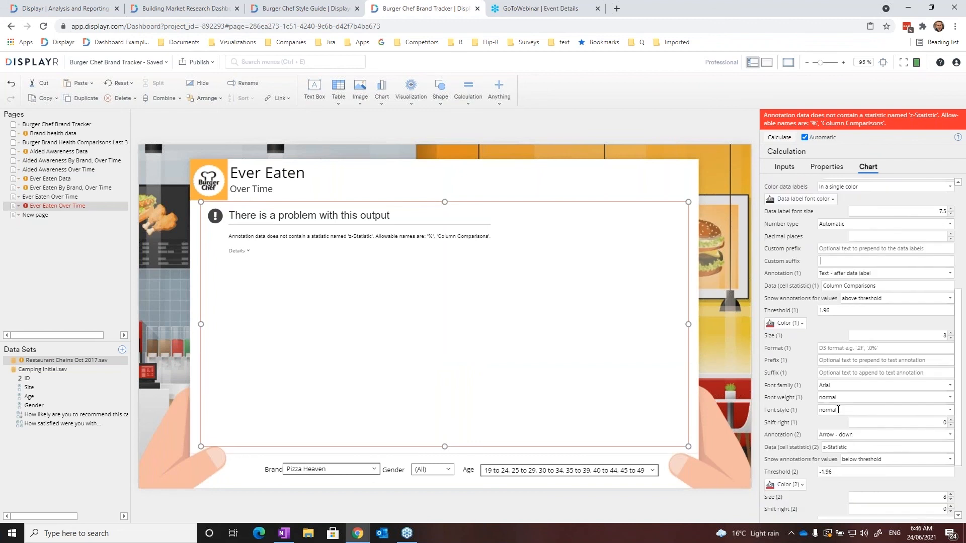
click(849, 434)
click(841, 331)
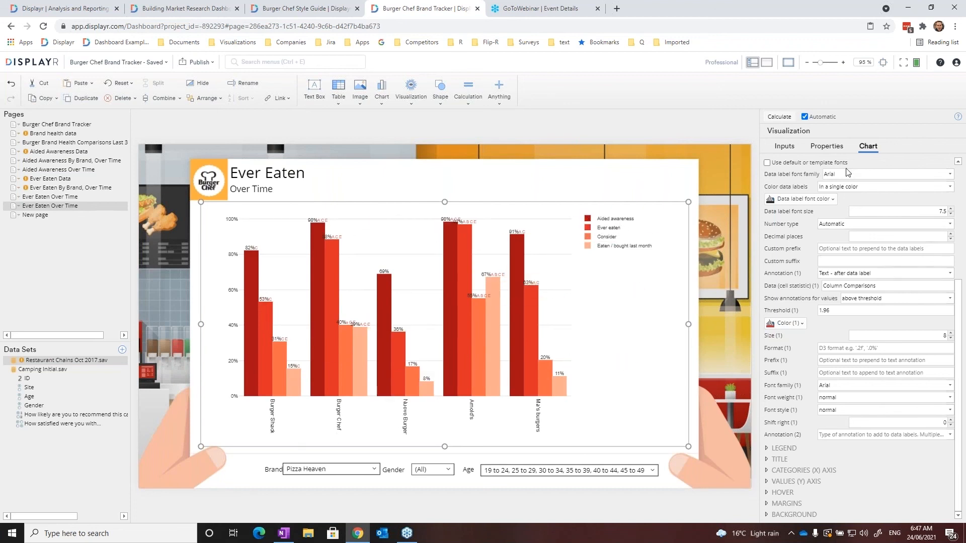
Limit the chart's columns to show to Aided awareness
click(783, 146)
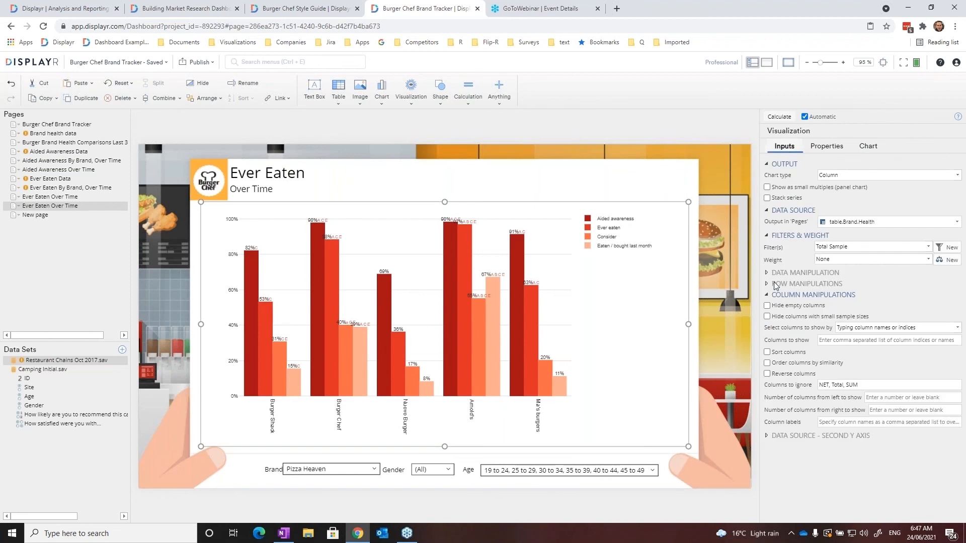
click(852, 342)
text(aIDED aWAREN)
key(ctrl+a)
text(A)
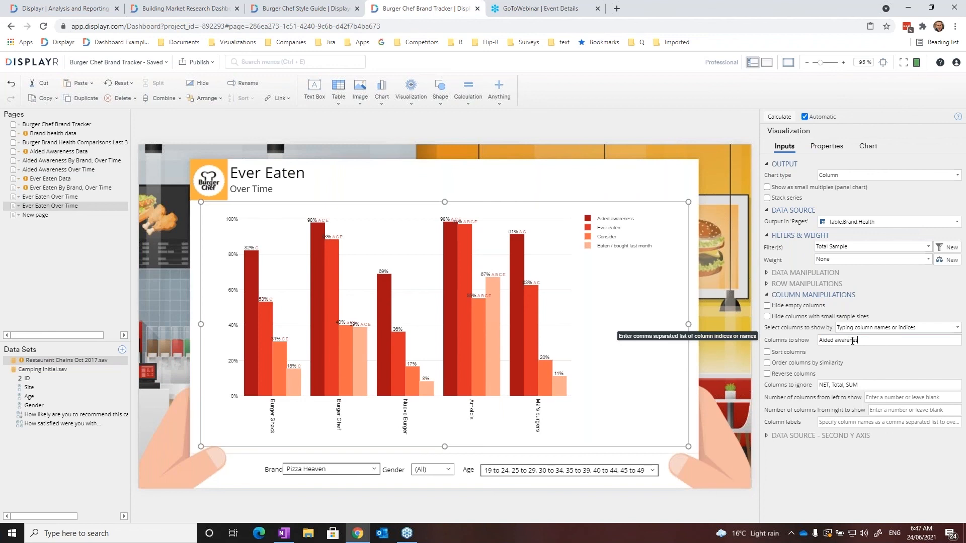
key(Return)
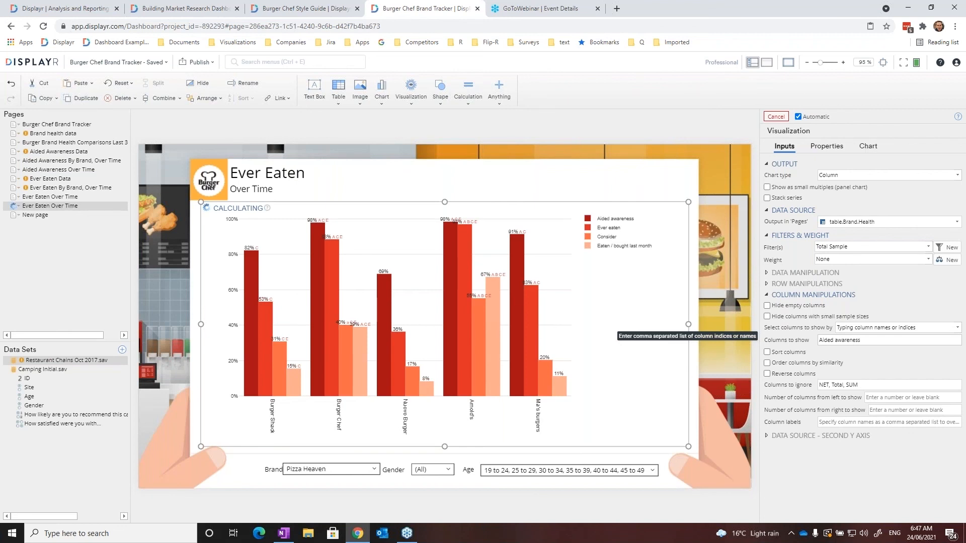
Set the axis label orientation of the chart's categories (X) axis to Horizontal
click(876, 146)
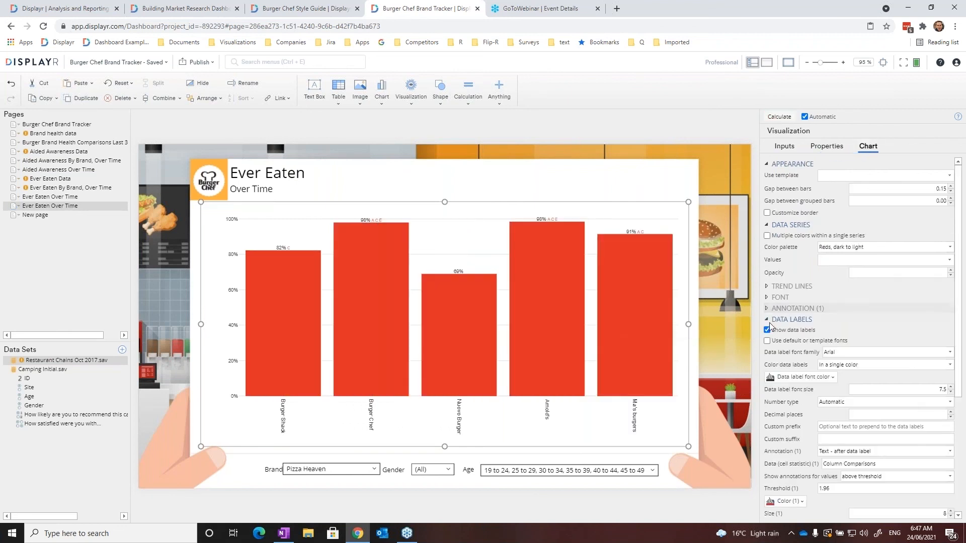
click(766, 318)
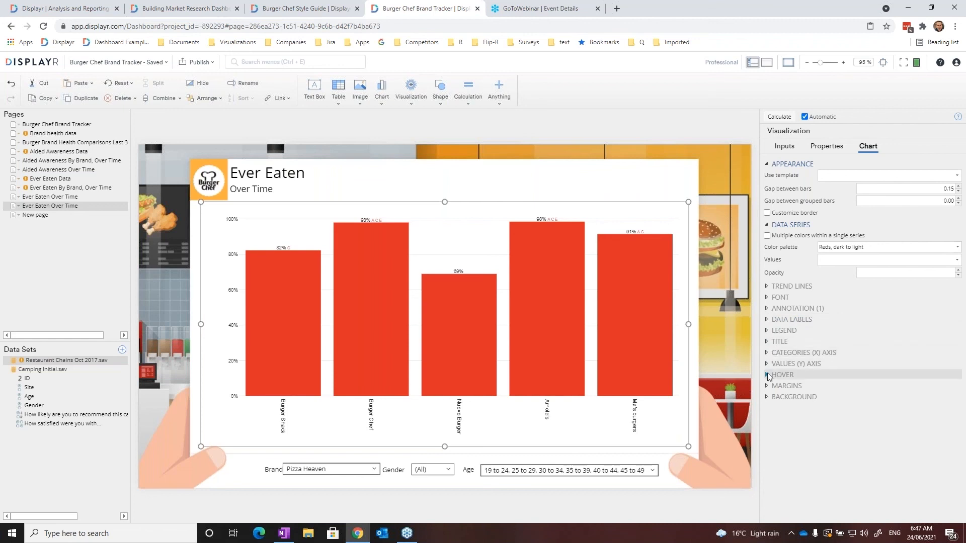
click(768, 353)
scroll(830, 442, down, 2)
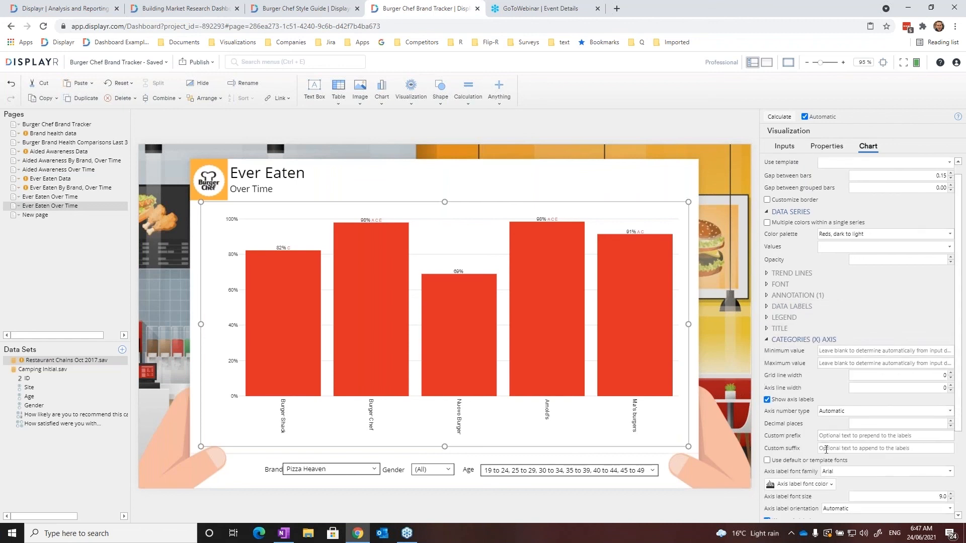
click(839, 422)
click(838, 440)
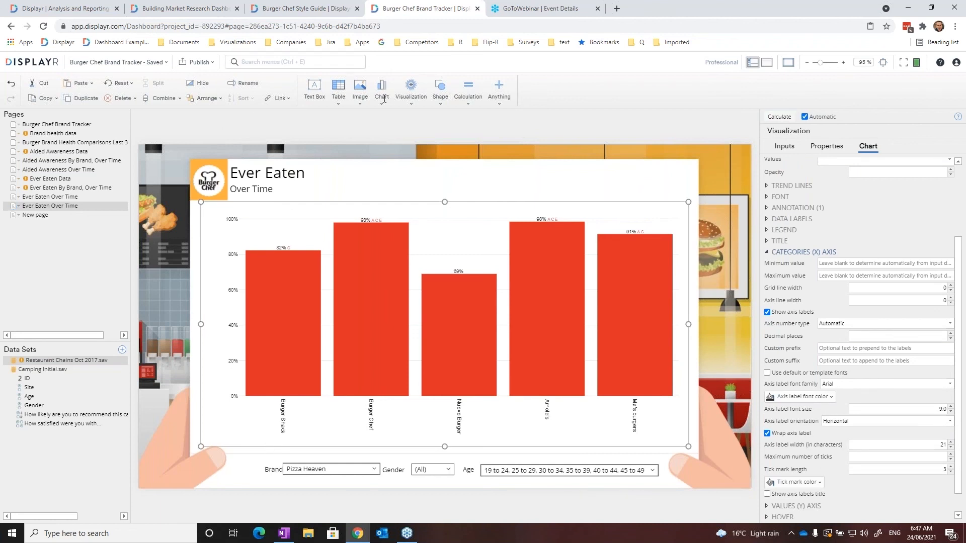
Draw a rectangle about 275 wide and 60 high over the Brand filter below the chart
click(440, 90)
click(463, 155)
drag(253, 455, 383, 484)
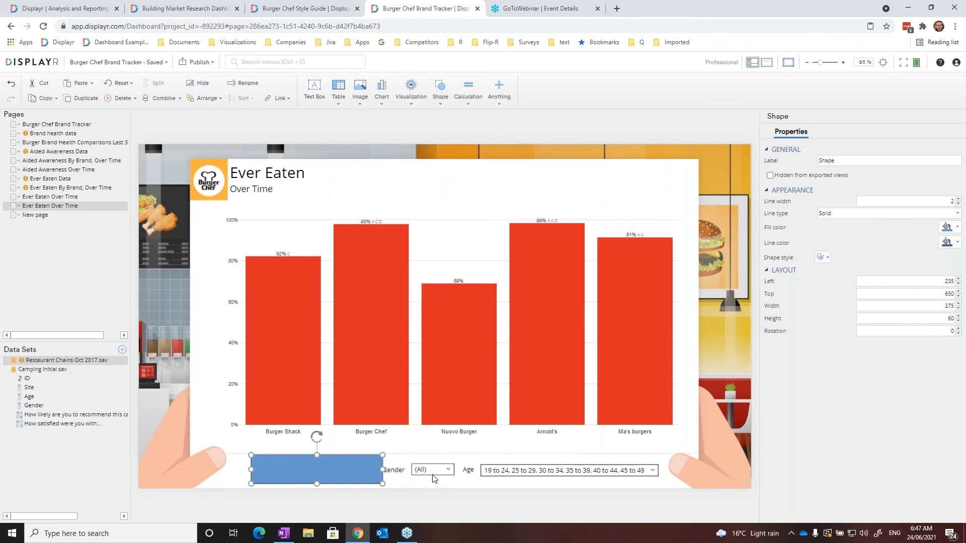
Make the rectangle's fill white and its outline invisible so that it masks the Brand filter
click(949, 227)
click(944, 291)
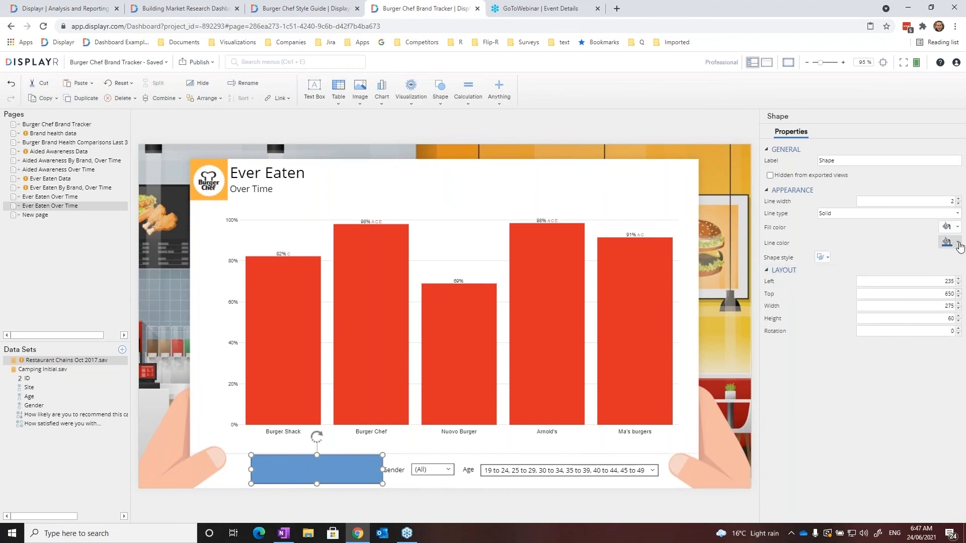
click(949, 243)
click(952, 306)
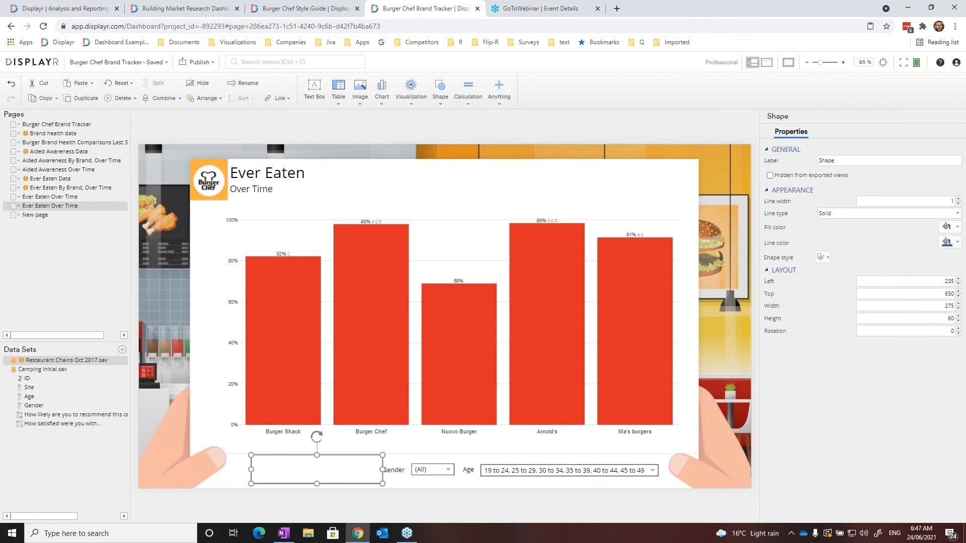
click(455, 242)
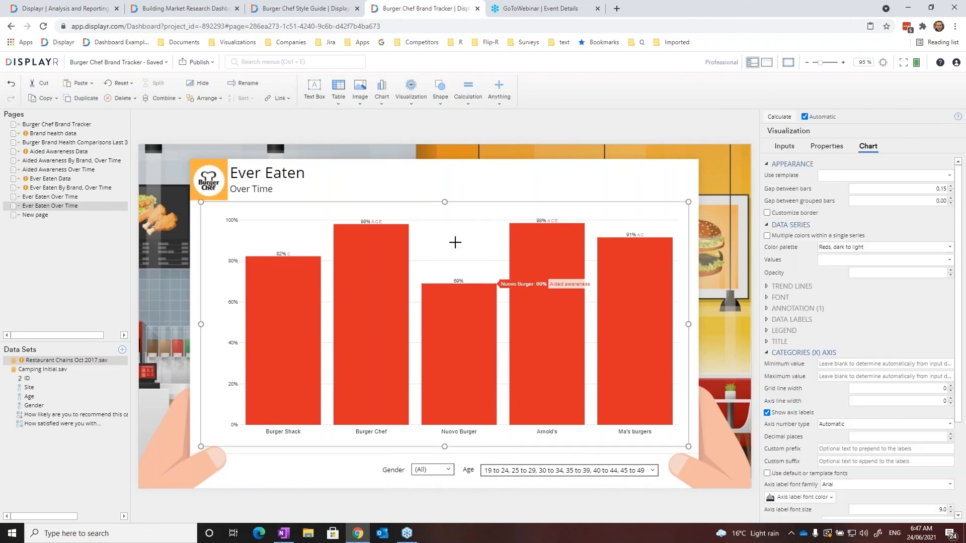